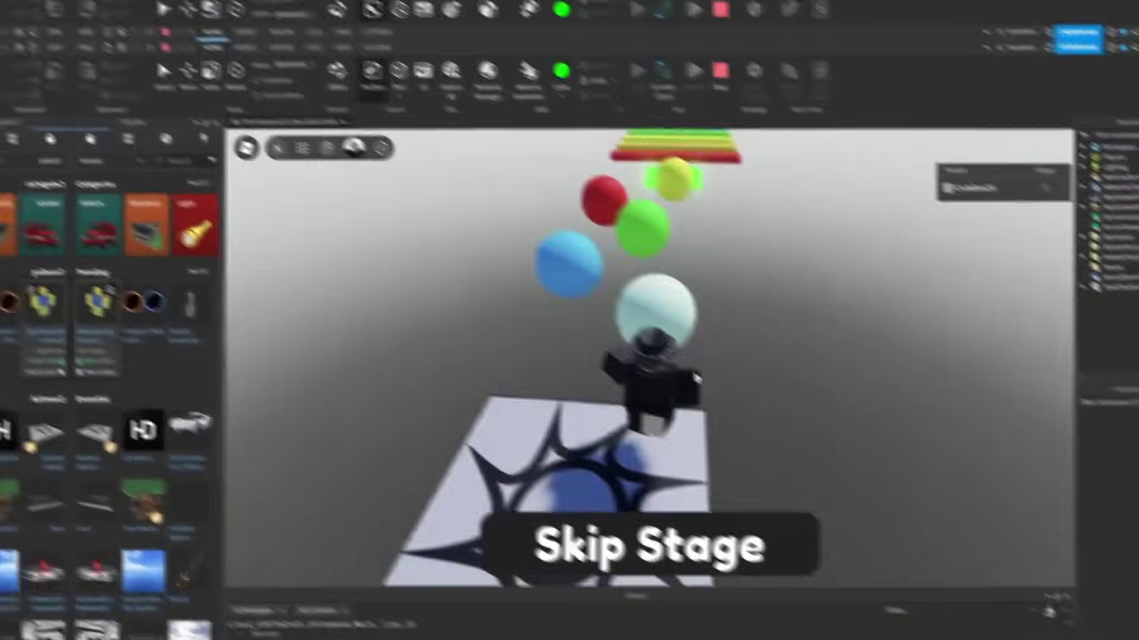
# Step: Playtest the obby by jumping across the coloured balls to the checkpoint and onto the rainbow platforms
pyautogui.press('w')
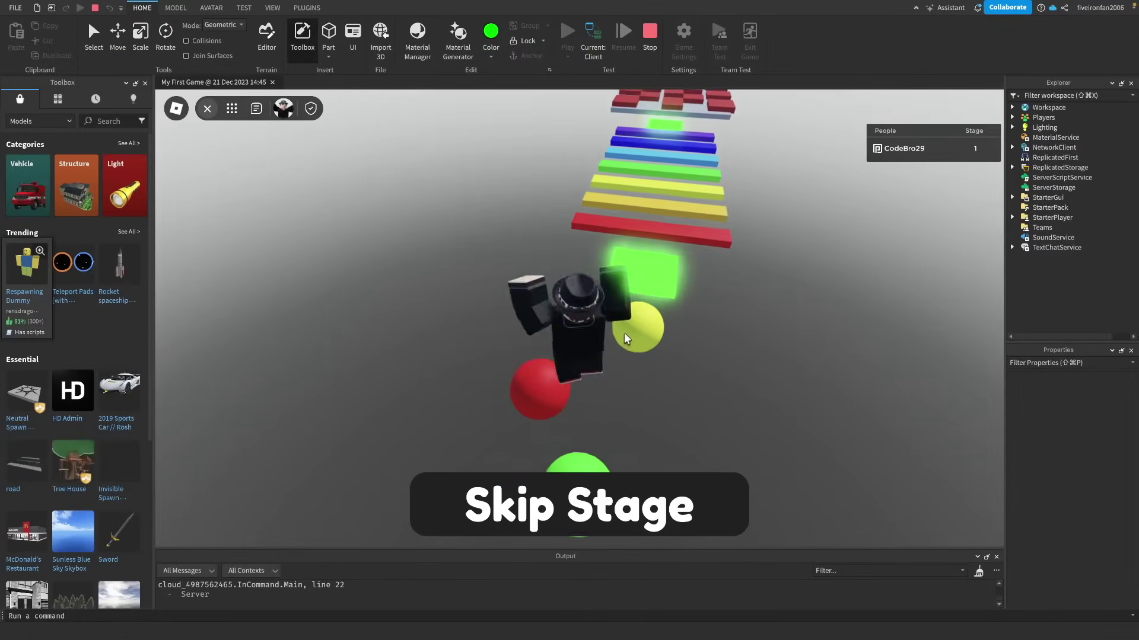
pyautogui.press('space')
pyautogui.moveTo(624, 333); pyautogui.dragTo(624, 333, button='right')
pyautogui.press('w')
pyautogui.press('space')
pyautogui.press('w')
pyautogui.press('space')
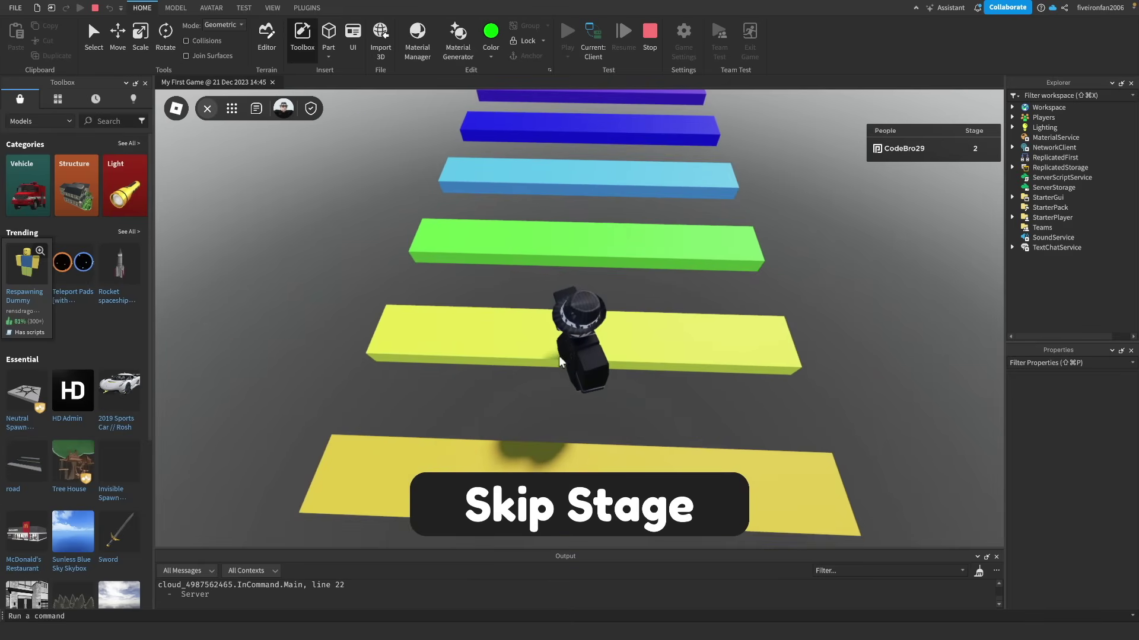
pyautogui.press('w')
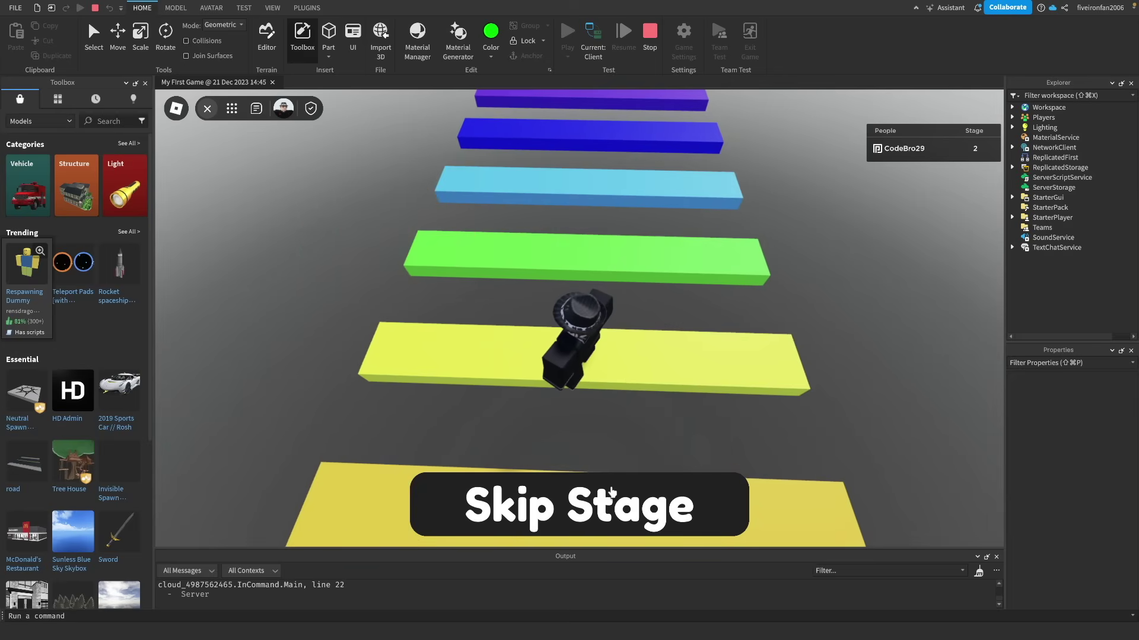
# Step: Buy the Skip Stage item for 20 Robux as a test purchase and carry on through the obby
pyautogui.click(612, 492)
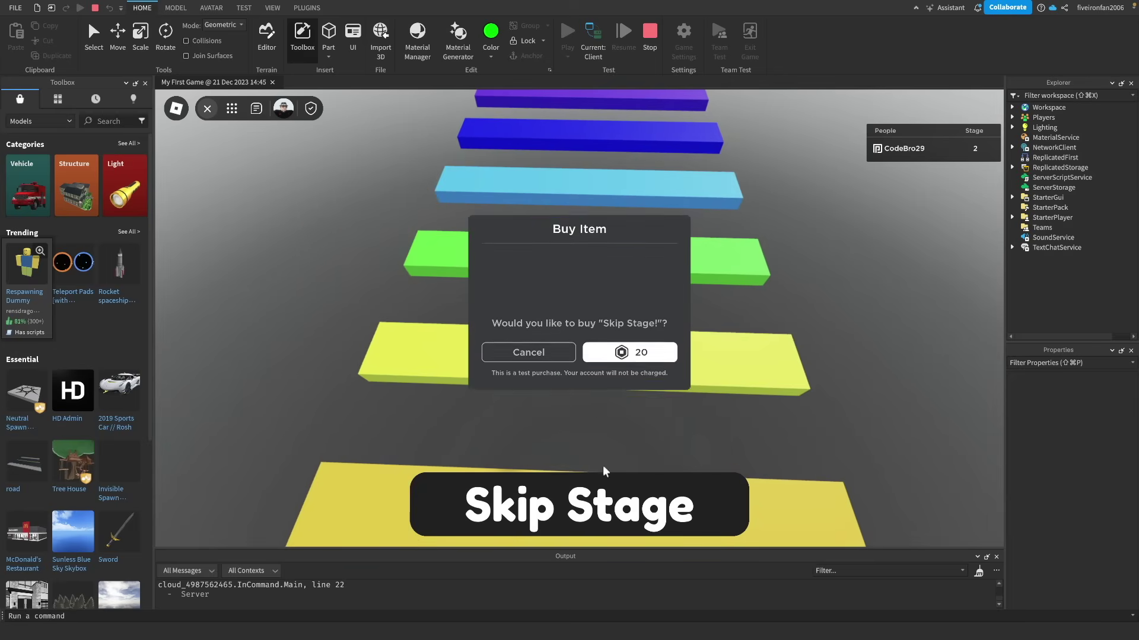
pyautogui.click(639, 369)
pyautogui.click(639, 347)
pyautogui.moveTo(668, 308); pyautogui.dragTo(668, 308, button='right')
pyautogui.moveTo(580, 321); pyautogui.dragTo(578, 315, button='right')
pyautogui.press('w')
pyautogui.press('space')
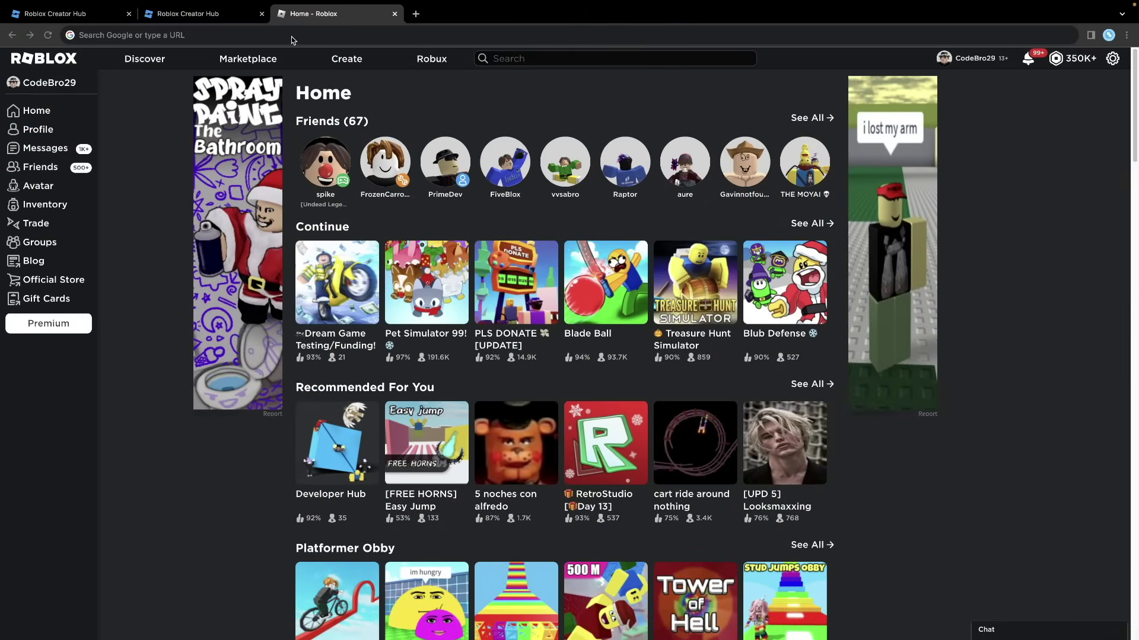
# Step: Open the Creator Hub at roblox.com/create and choose to start creating
pyautogui.write('roblox.com/')
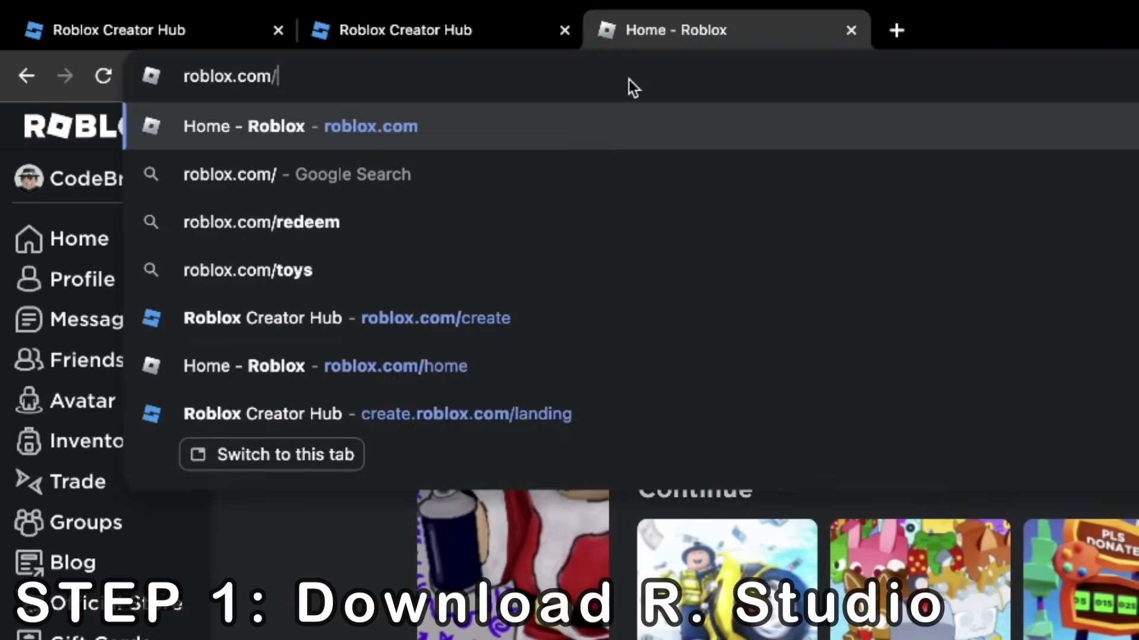
pyautogui.write('crea')
pyautogui.press('Return')
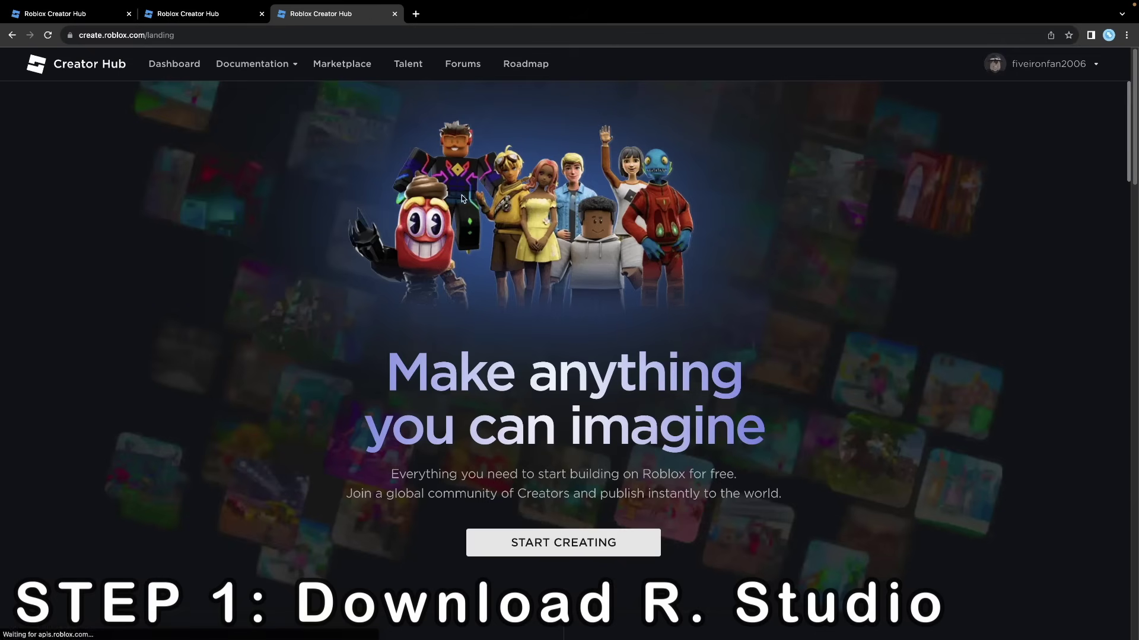
pyautogui.scroll(-1, 593, 267)
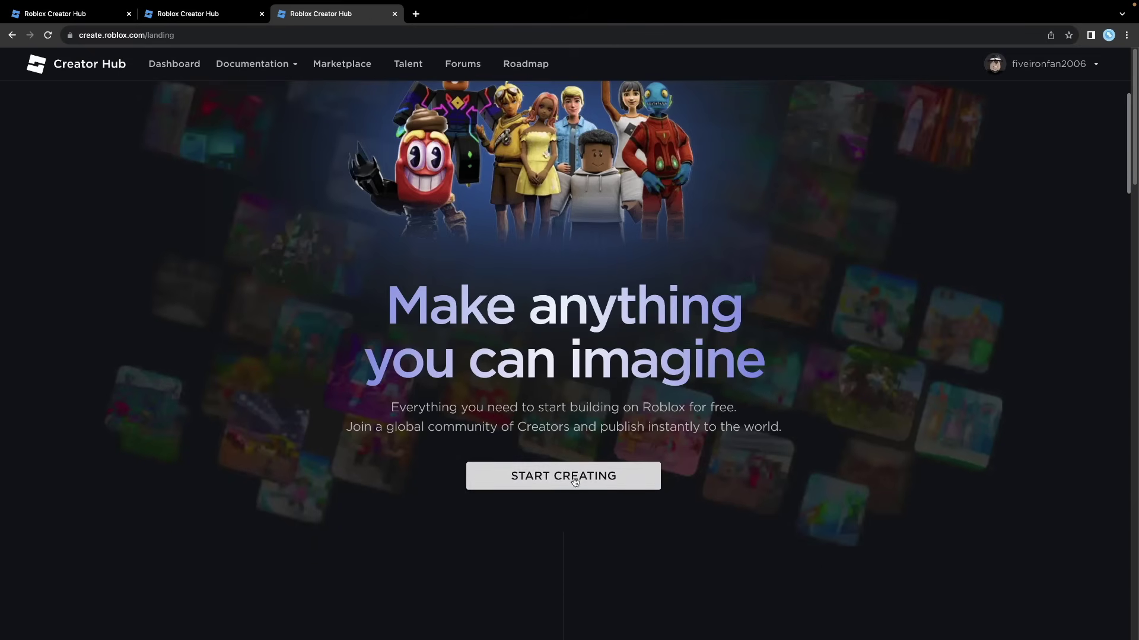
pyautogui.click(551, 481)
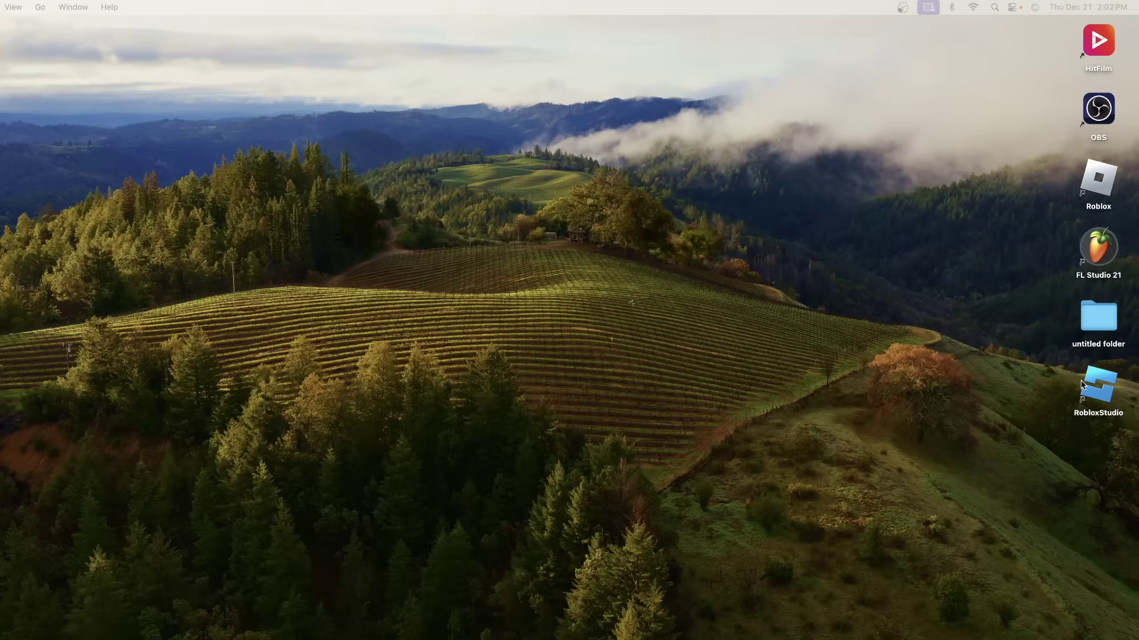
# Step: Switch to Roblox Studio and create a new place from the Baseplate template
pyautogui.doubleClick(1094, 396)
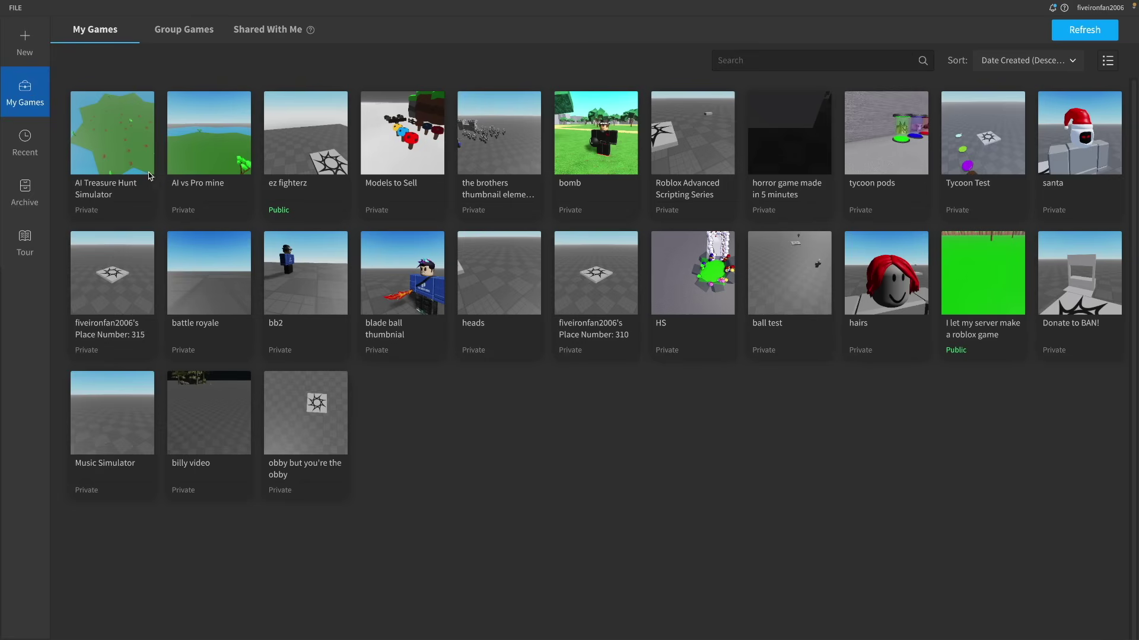
pyautogui.click(29, 40)
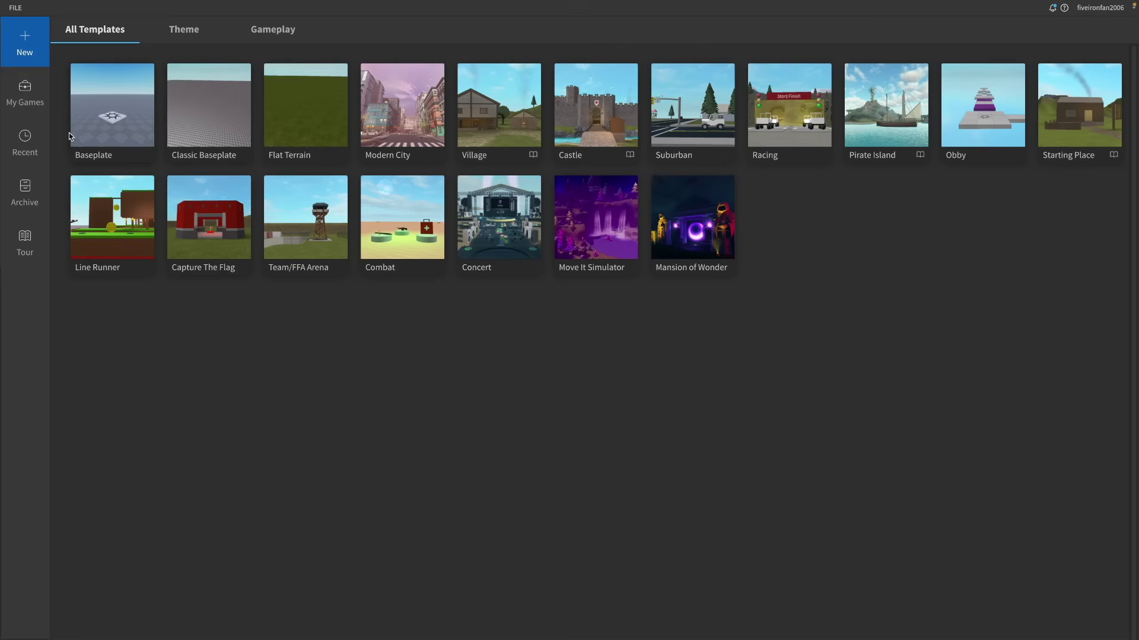
pyautogui.click(36, 106)
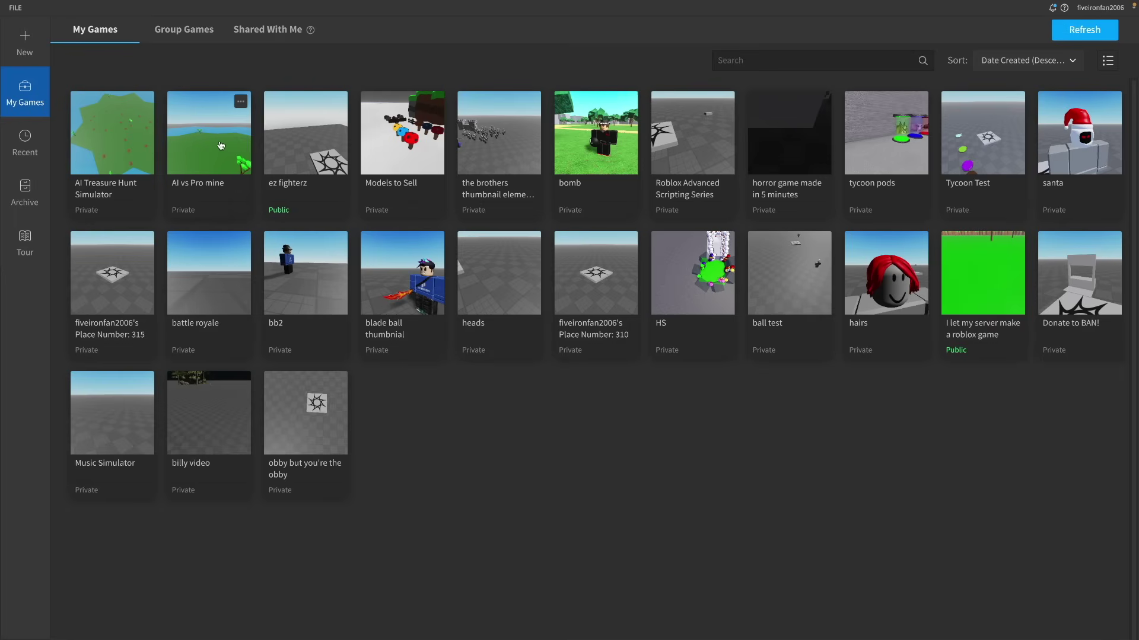
pyautogui.click(34, 153)
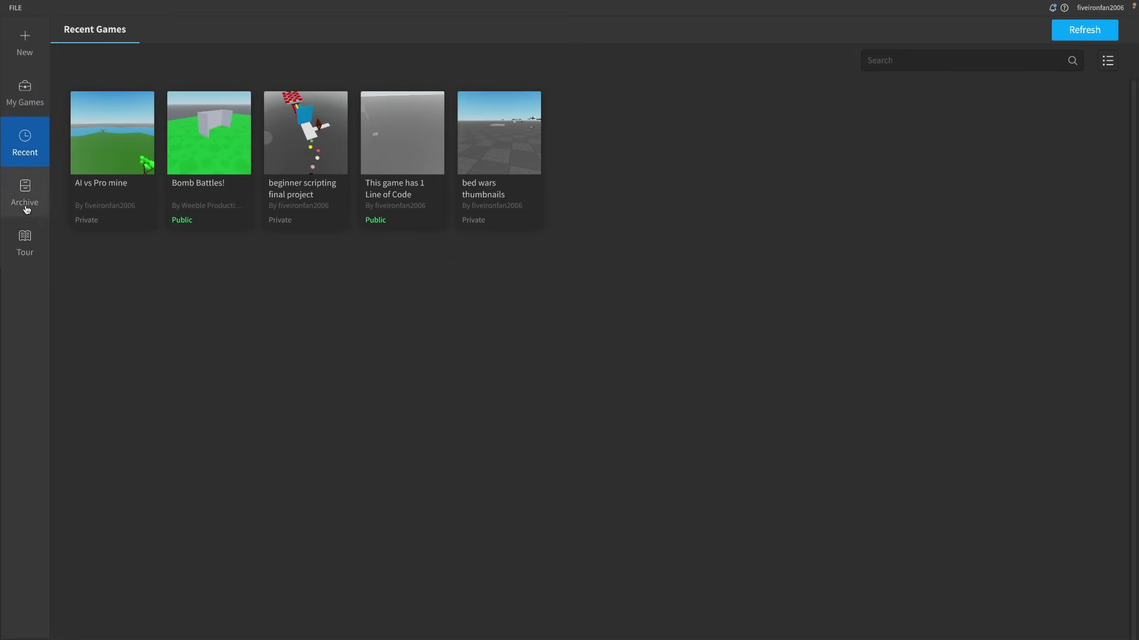
pyautogui.click(25, 58)
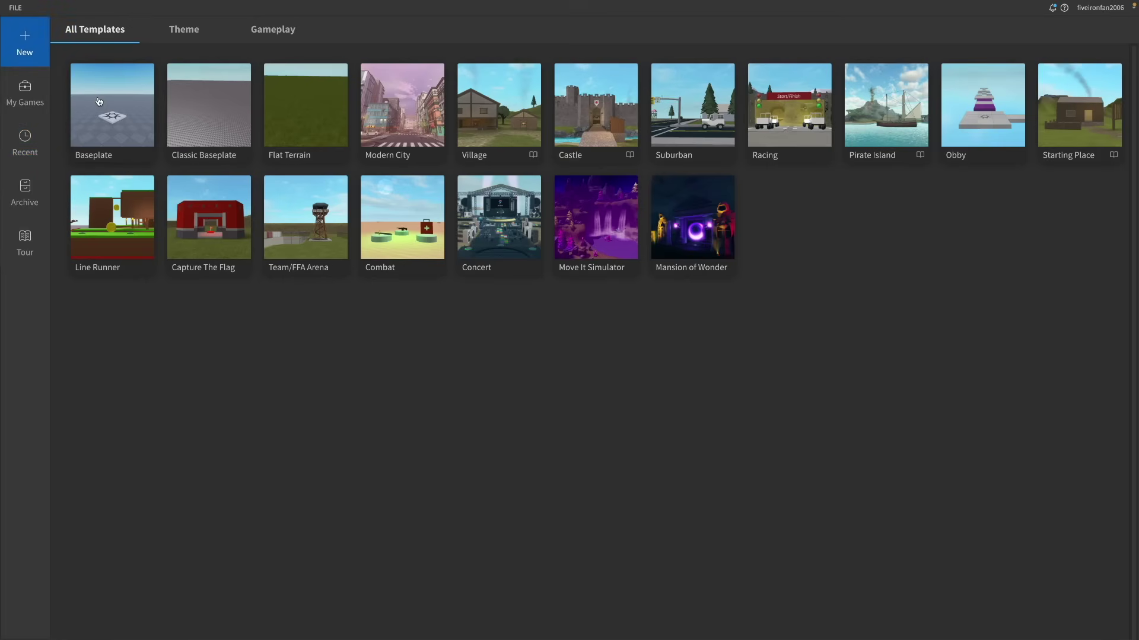
pyautogui.click(99, 101)
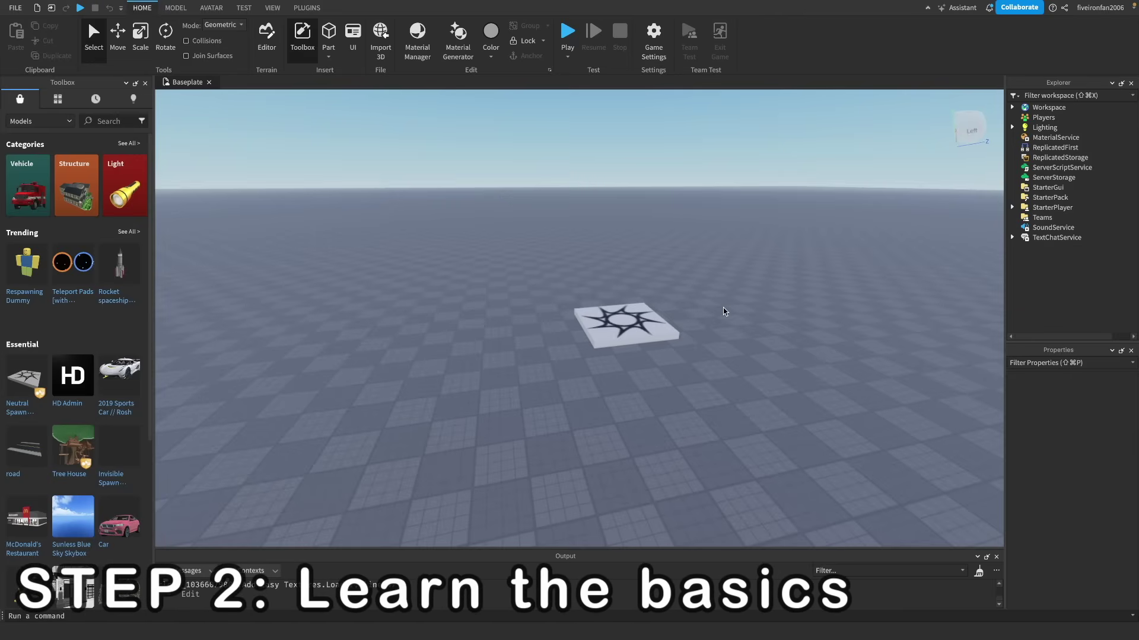
# Step: Look around the baseplate by flying and turning the camera near the spawn location
pyautogui.press('w')
pyautogui.press('a')
pyautogui.press('s')
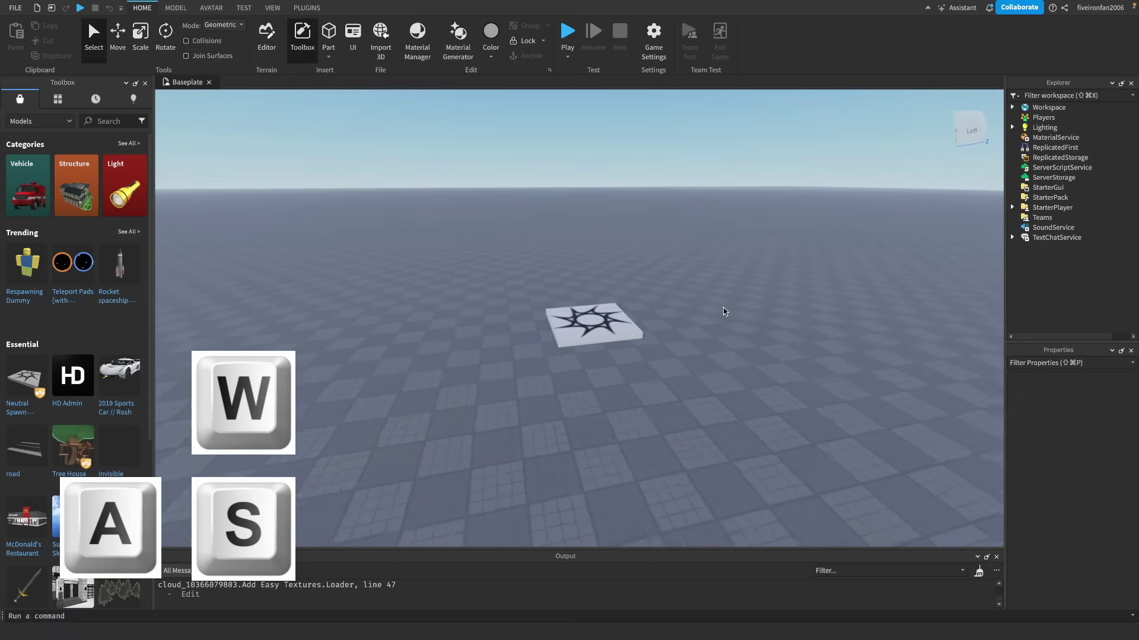
pyautogui.press('d')
pyautogui.press('a')
pyautogui.press('d')
pyautogui.press('a')
pyautogui.press('s')
pyautogui.press('d')
pyautogui.press('w')
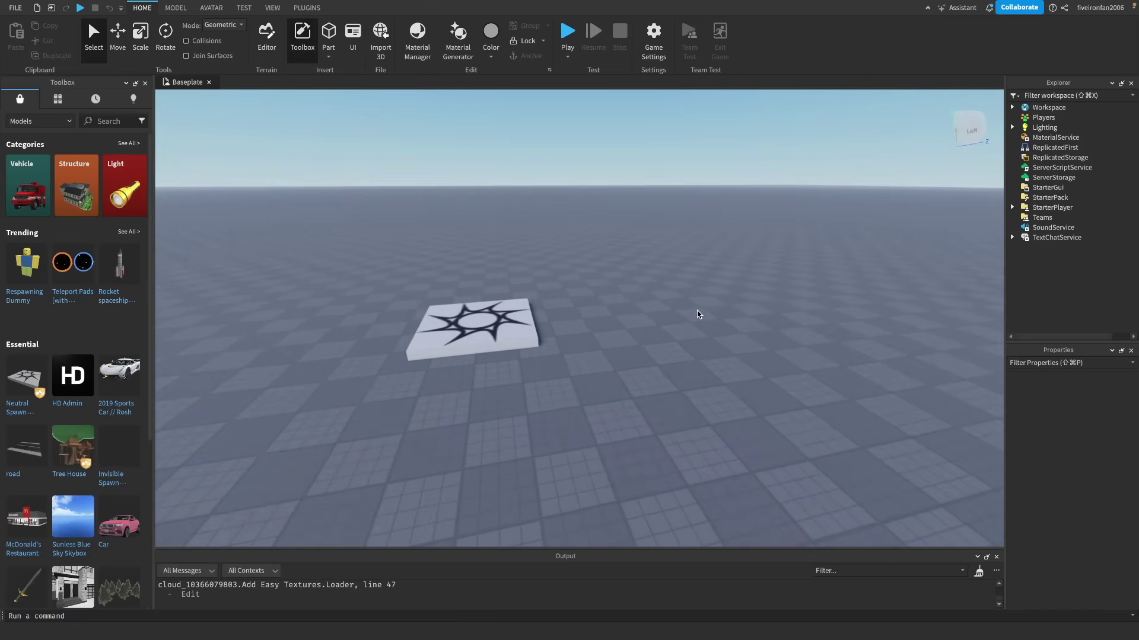
pyautogui.moveTo(697, 311); pyautogui.dragTo(696, 302, button='right')
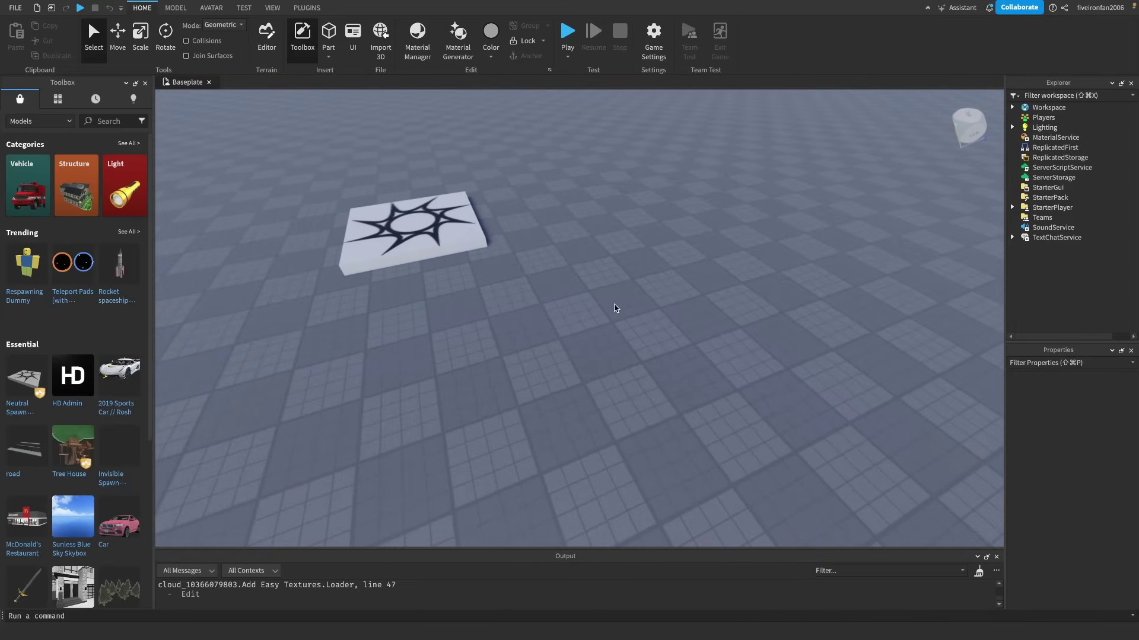
pyautogui.moveTo(590, 317); pyautogui.dragTo(590, 317, button='right')
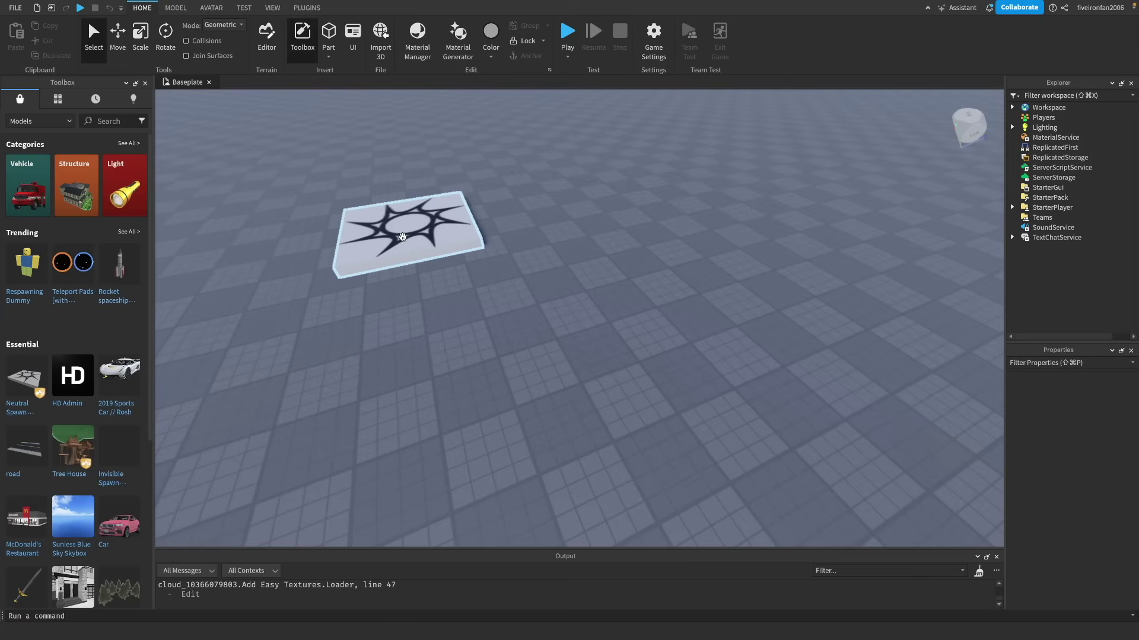
# Step: Practise selecting the spawn location and clearing the selection
pyautogui.click(402, 237)
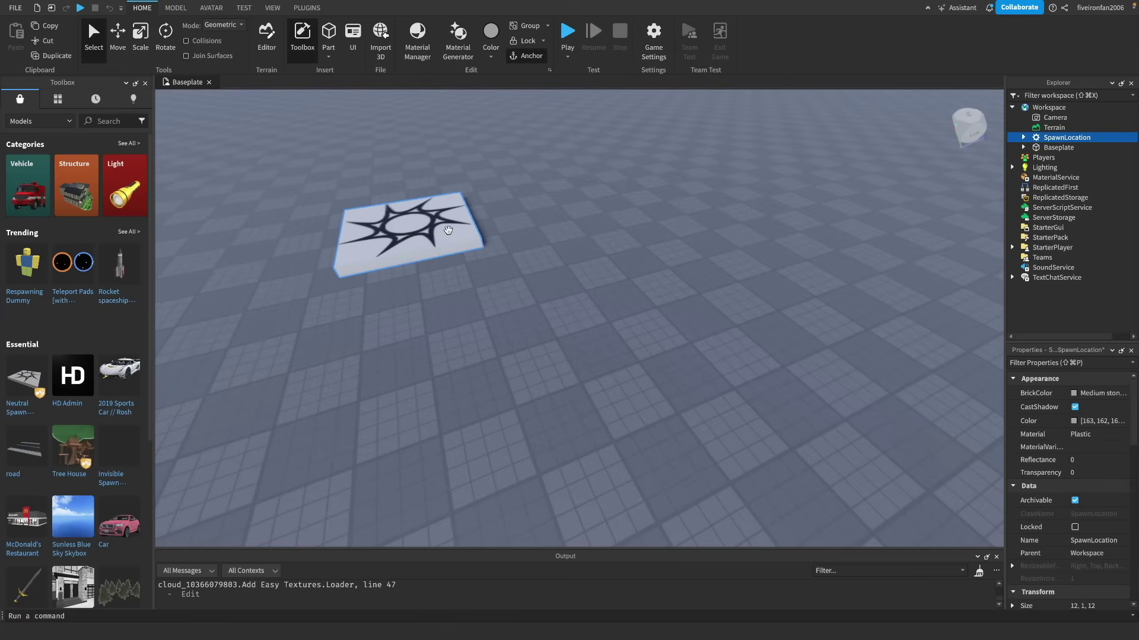
pyautogui.click(563, 227)
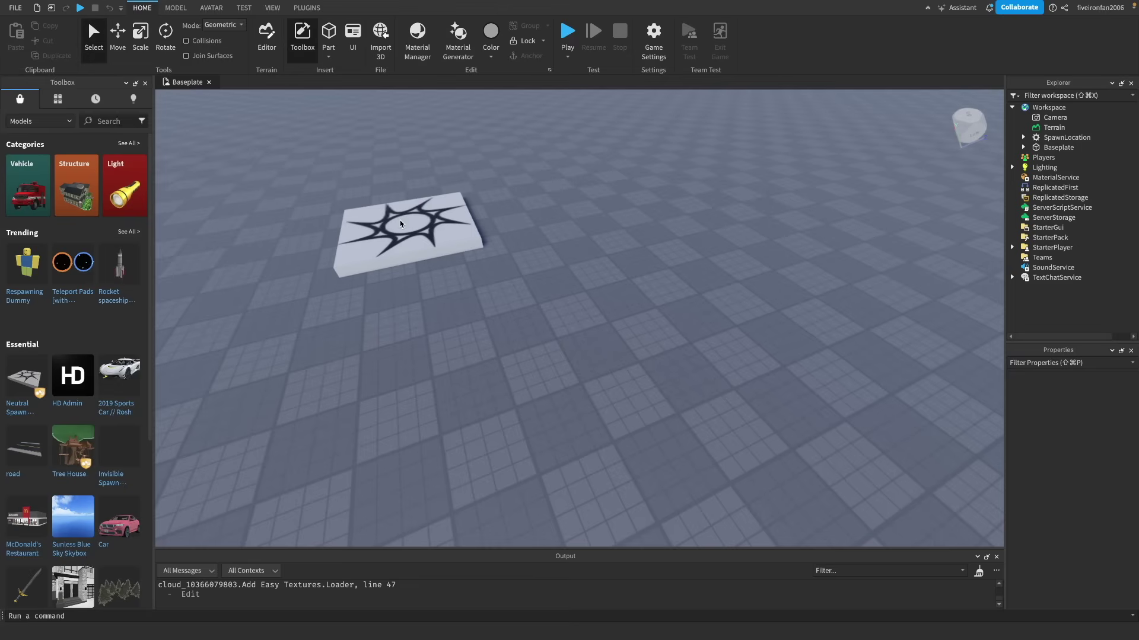
pyautogui.click(433, 244)
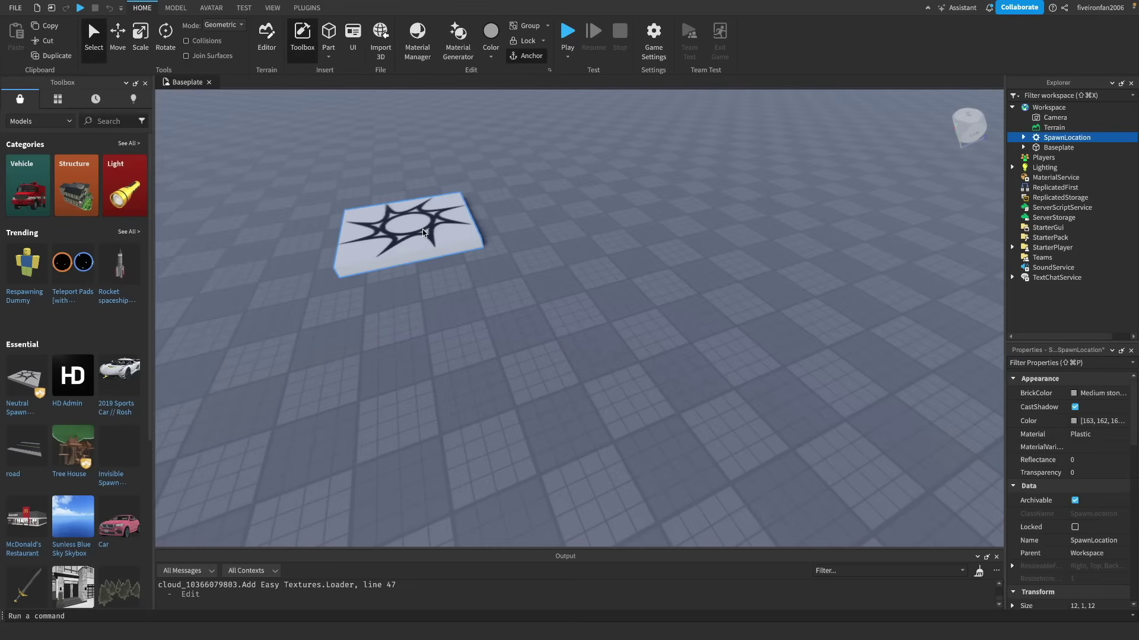
pyautogui.click(580, 299)
pyautogui.moveTo(580, 300); pyautogui.dragTo(574, 295, button='right')
pyautogui.press('a')
pyautogui.press('s')
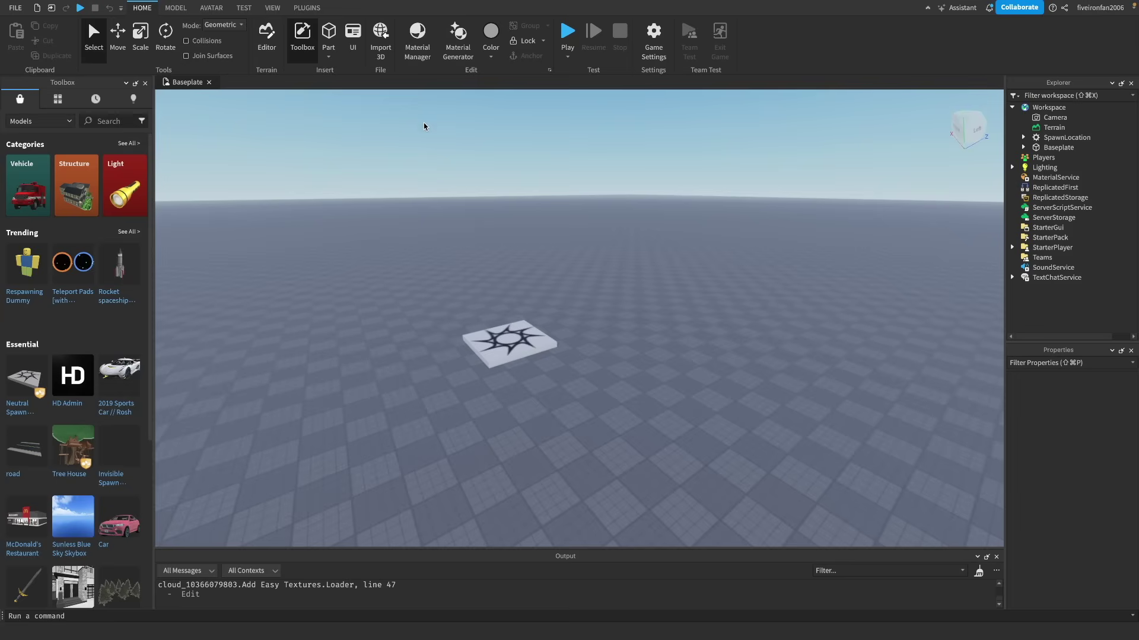
pyautogui.moveTo(428, 158); pyautogui.dragTo(427, 155, button='right')
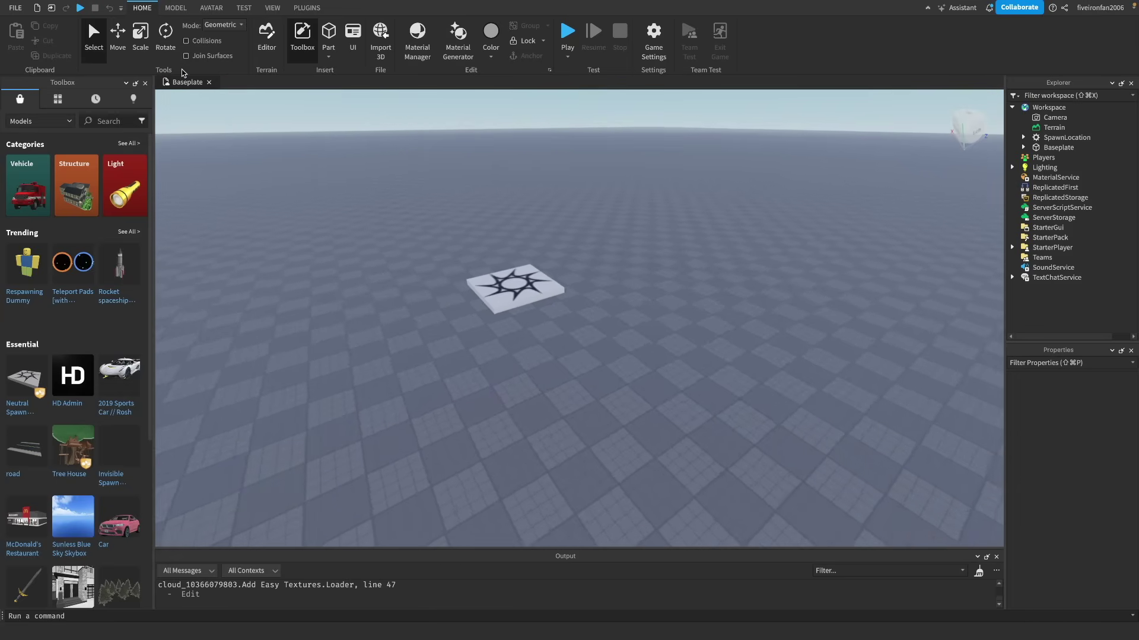
pyautogui.press('w')
# Step: Select the spawn location and move it horizontally across the baseplate with the Move tool
pyautogui.click(89, 45)
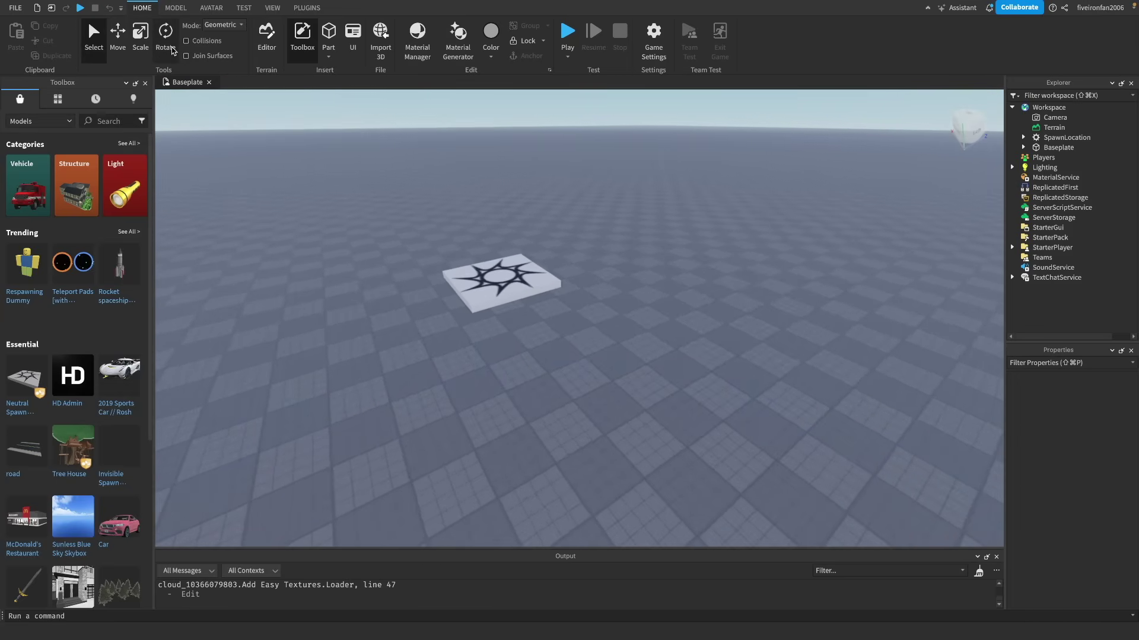
pyautogui.click(502, 282)
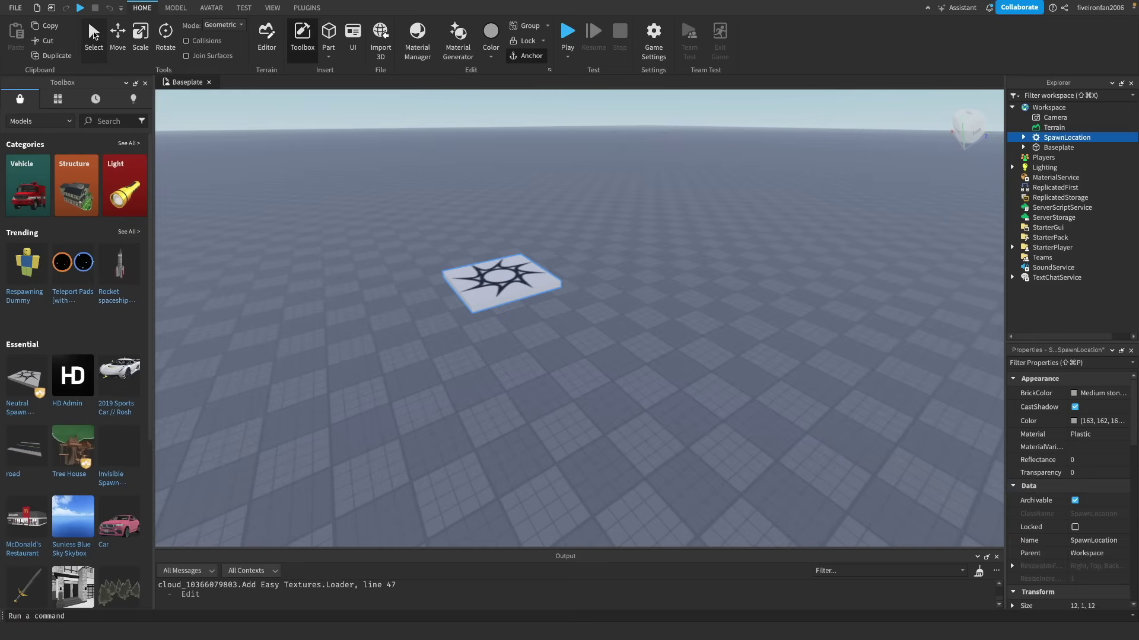
pyautogui.click(118, 42)
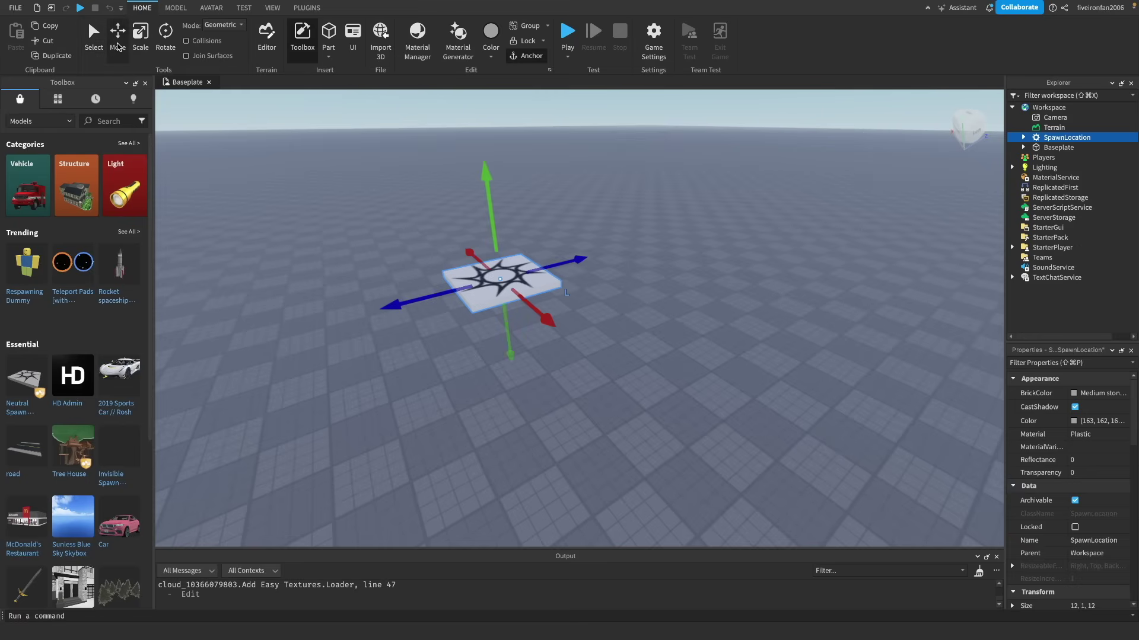
pyautogui.moveTo(625, 296); pyautogui.dragTo(626, 295, button='right')
pyautogui.scroll(5, 626, 294)
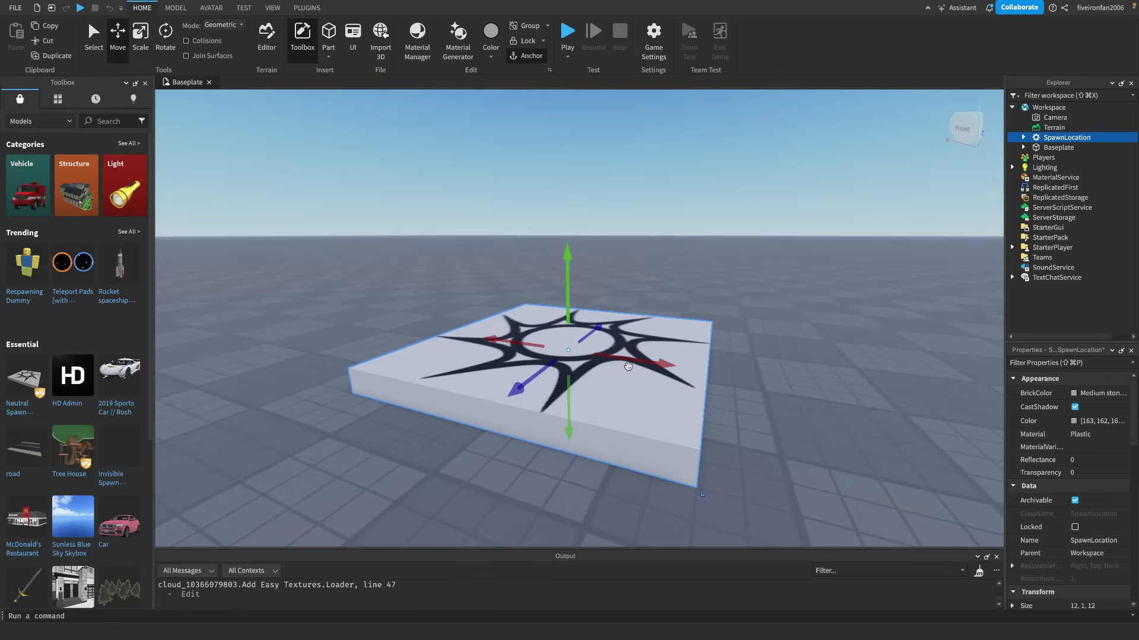
pyautogui.press('a')
pyautogui.moveTo(618, 331); pyautogui.dragTo(617, 332, button='right')
pyautogui.press('s')
pyautogui.moveTo(560, 286); pyautogui.dragTo(429, 310)
# Step: Raise the spawn location above the baseplate, shift it slightly along the red axis, and deselect it
pyautogui.moveTo(473, 258); pyautogui.dragTo(474, 258, button='right')
pyautogui.moveTo(484, 309); pyautogui.dragTo(484, 202)
pyautogui.moveTo(466, 327)
pyautogui.mouseDown()
pyautogui.moveTo(480, 301)
pyautogui.moveTo(454, 359)
pyautogui.moveTo(461, 345)
pyautogui.mouseUp()
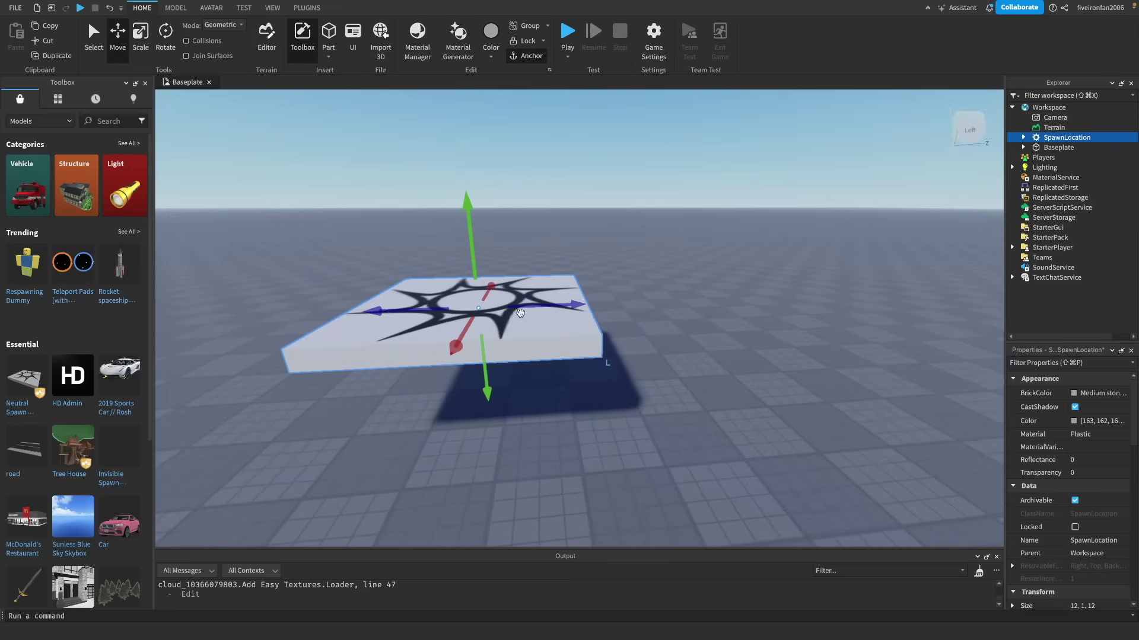
pyautogui.click(521, 312)
pyautogui.click(388, 202)
pyautogui.moveTo(388, 203); pyautogui.dragTo(404, 210, button='right')
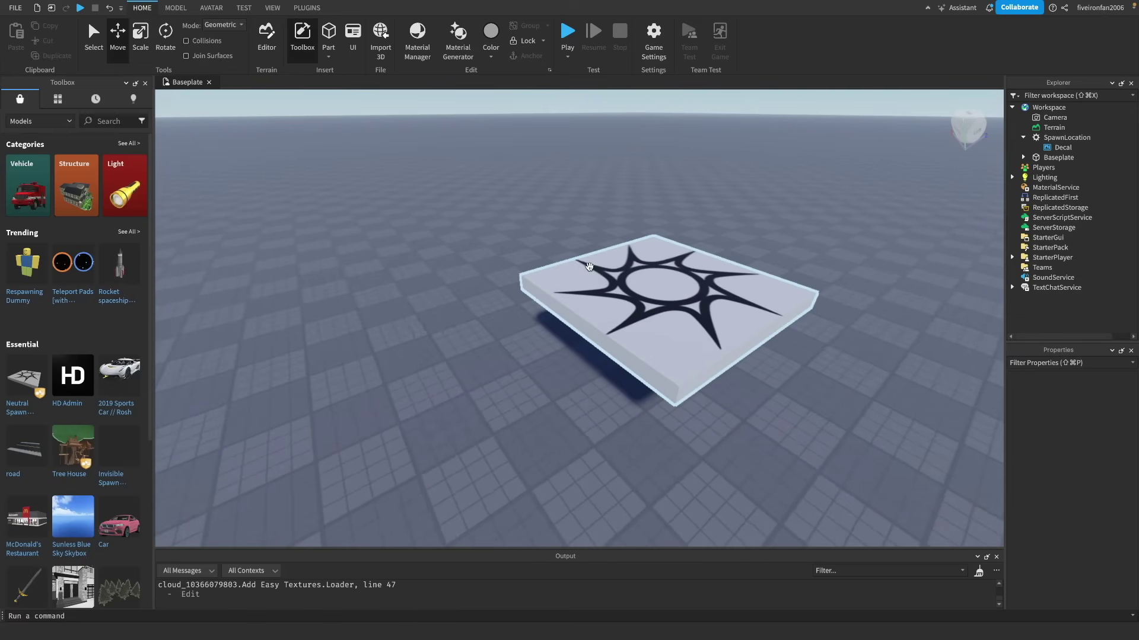
# Step: Enlarge the spawn location slightly with the Scale tool, to about 12.2 studs long and 1.06 studs thick
pyautogui.click(140, 33)
pyautogui.click(678, 300)
pyautogui.moveTo(615, 313); pyautogui.dragTo(616, 315, button='right')
pyautogui.press('w')
pyautogui.press('s')
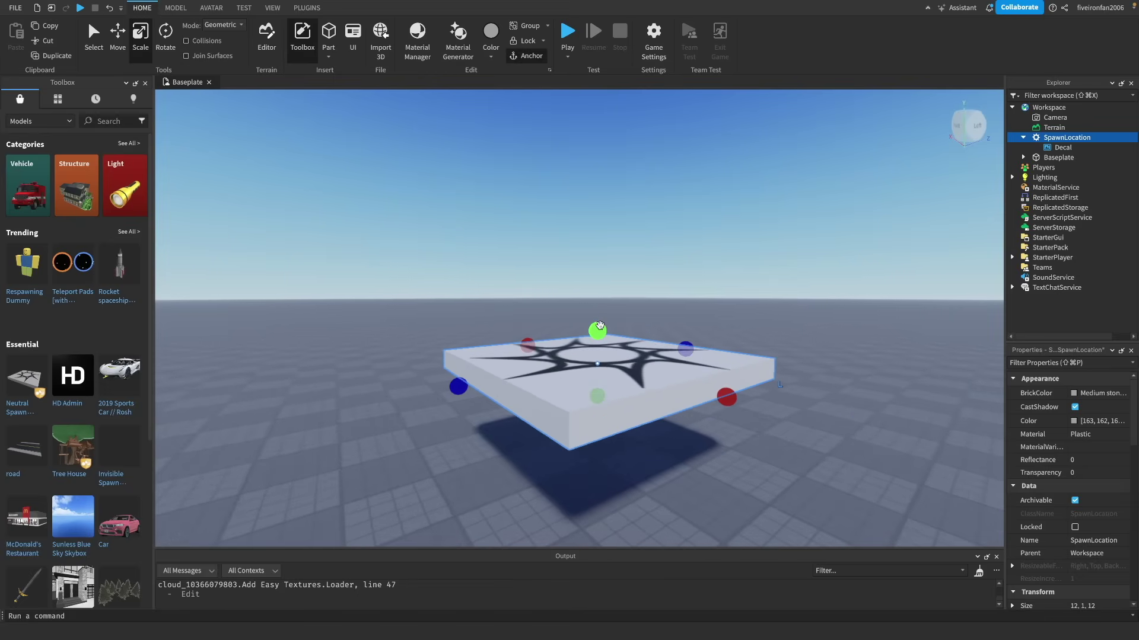
pyautogui.moveTo(597, 330)
pyautogui.mouseDown()
pyautogui.moveTo(605, 174)
pyautogui.moveTo(602, 331)
pyautogui.mouseUp()
pyautogui.moveTo(459, 387)
pyautogui.mouseDown()
pyautogui.moveTo(331, 406)
pyautogui.moveTo(436, 389)
pyautogui.mouseUp()
pyautogui.moveTo(719, 398); pyautogui.dragTo(721, 439)
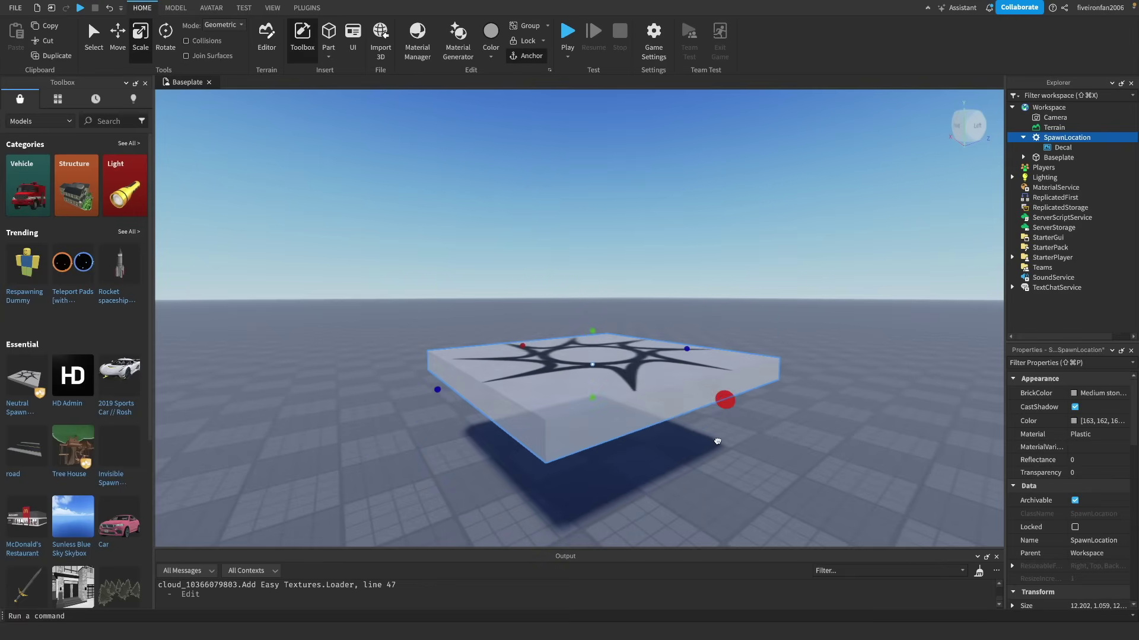
pyautogui.click(782, 324)
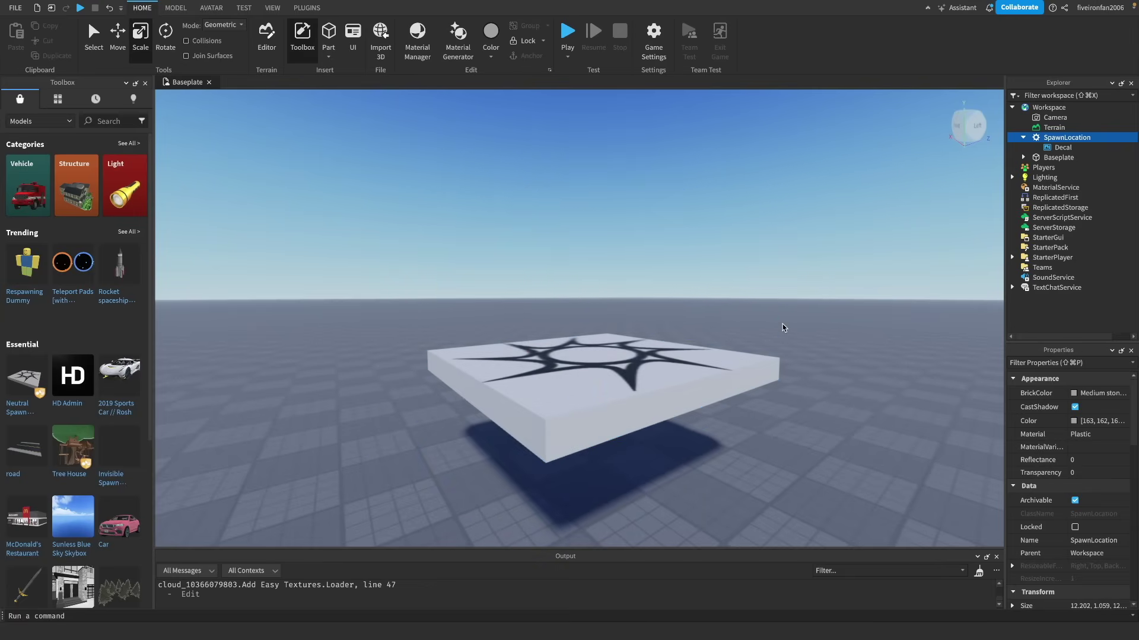
# Step: Rotate the spawn location around several axes with the Rotate tool and deselect it
pyautogui.click(169, 49)
pyautogui.click(548, 365)
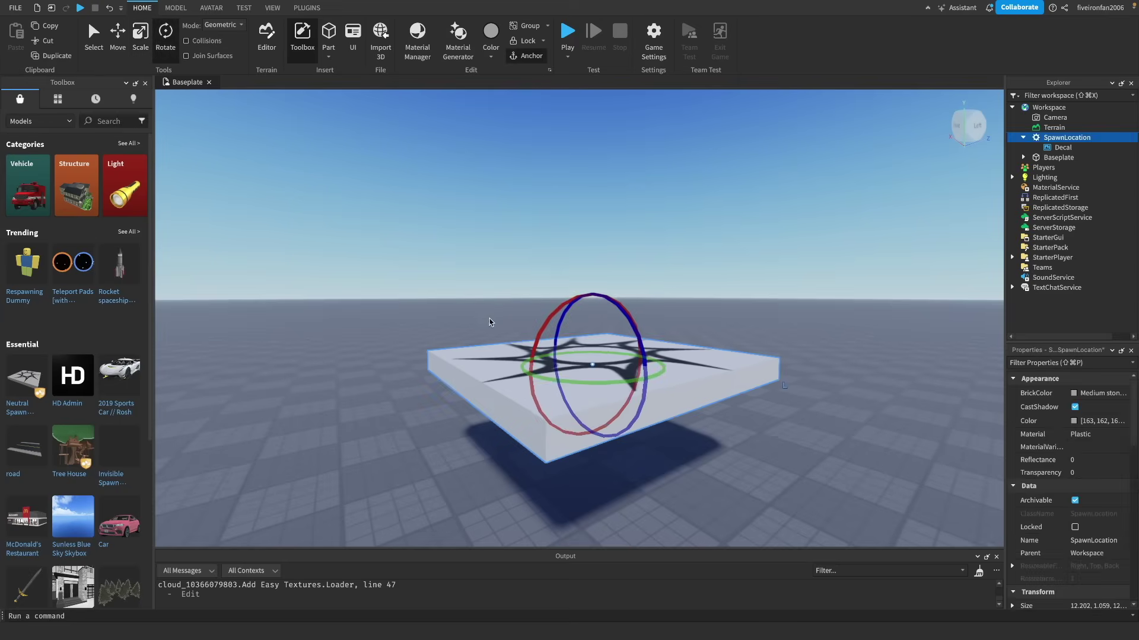
pyautogui.moveTo(488, 318); pyautogui.dragTo(515, 365, button='right')
pyautogui.moveTo(532, 296)
pyautogui.mouseDown()
pyautogui.moveTo(504, 274)
pyautogui.moveTo(513, 241)
pyautogui.moveTo(544, 300)
pyautogui.mouseUp()
pyautogui.moveTo(543, 232)
pyautogui.mouseDown()
pyautogui.moveTo(552, 191)
pyautogui.moveTo(534, 235)
pyautogui.mouseUp()
pyautogui.moveTo(603, 227)
pyautogui.mouseDown()
pyautogui.moveTo(461, 248)
pyautogui.moveTo(611, 257)
pyautogui.moveTo(609, 244)
pyautogui.mouseUp()
pyautogui.click(686, 291)
pyautogui.moveTo(687, 296); pyautogui.dragTo(635, 375, button='right')
pyautogui.click(651, 379)
pyautogui.press('s')
pyautogui.press('d')
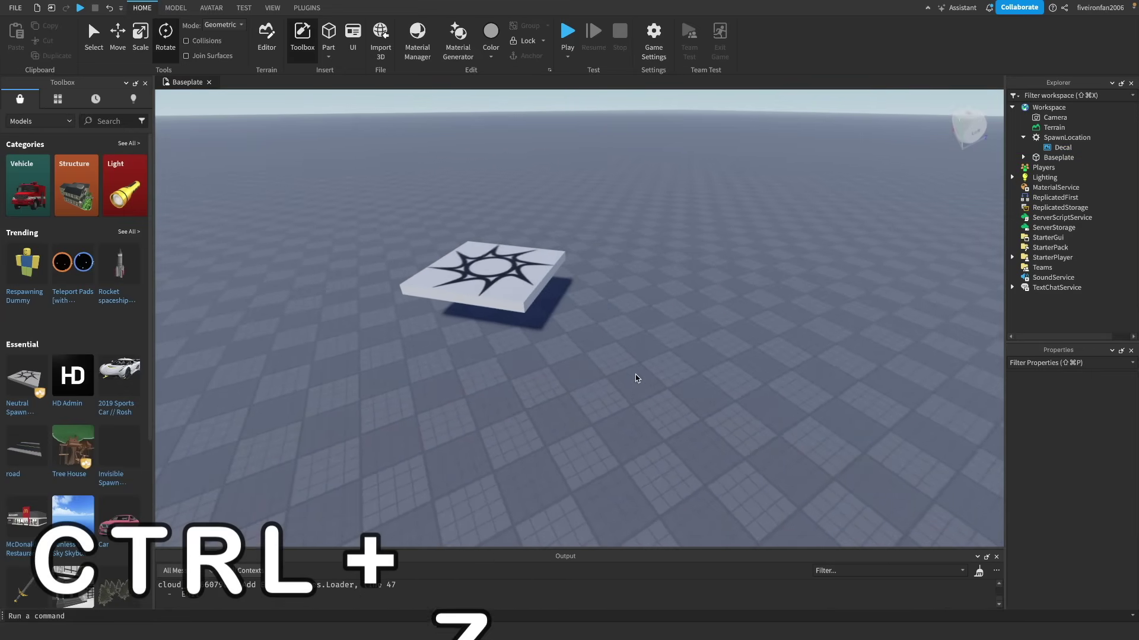
# Step: Undo the recent rotate, scale and move changes made to the spawn location, and deselect it
pyautogui.hotkey('ctrl', 'z')
pyautogui.hotkey('ctrl', 'z')
pyautogui.hotkey('ctrl', 'z')
pyautogui.hotkey('ctrl', 'z')
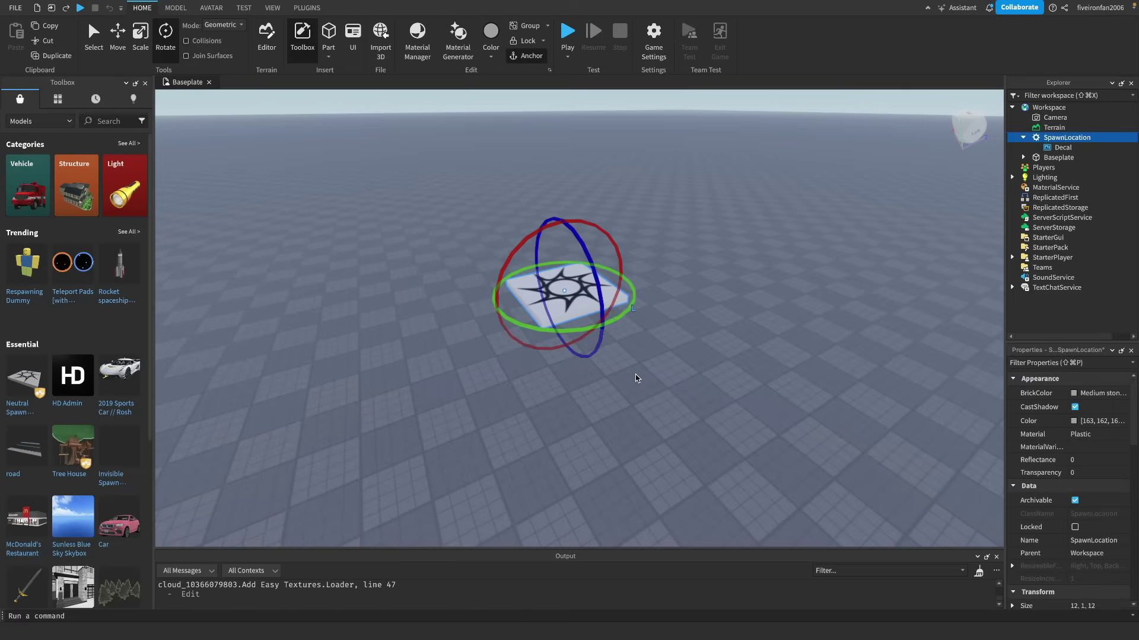
pyautogui.click(635, 375)
pyautogui.press('w')
pyautogui.moveTo(653, 381); pyautogui.dragTo(653, 380, button='right')
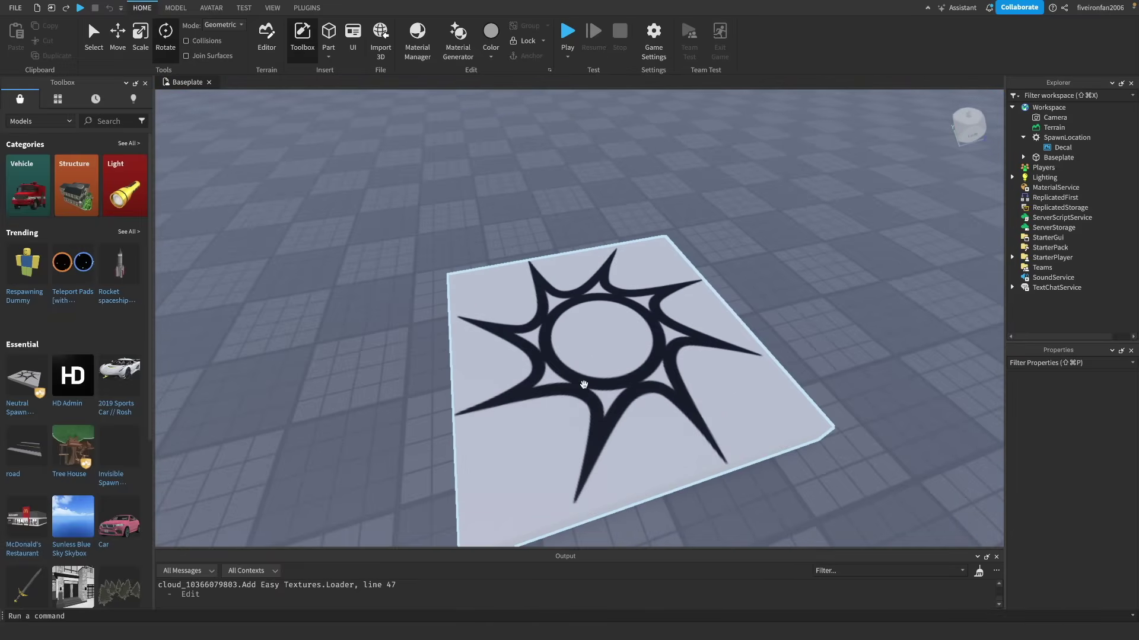
pyautogui.moveTo(577, 374); pyautogui.dragTo(641, 360, button='right')
pyautogui.scroll(-8, 643, 356)
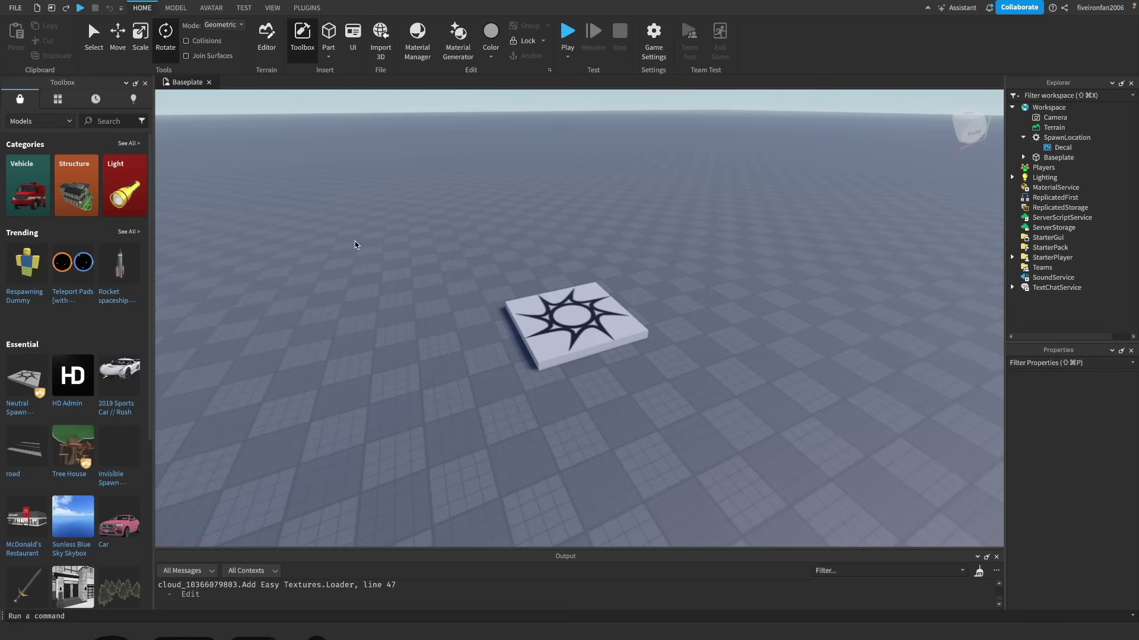
# Step: Redo the undone spawn location changes, undo them again, and deselect the spawn location
pyautogui.hotkey('ctrl', 'shift', 'z')
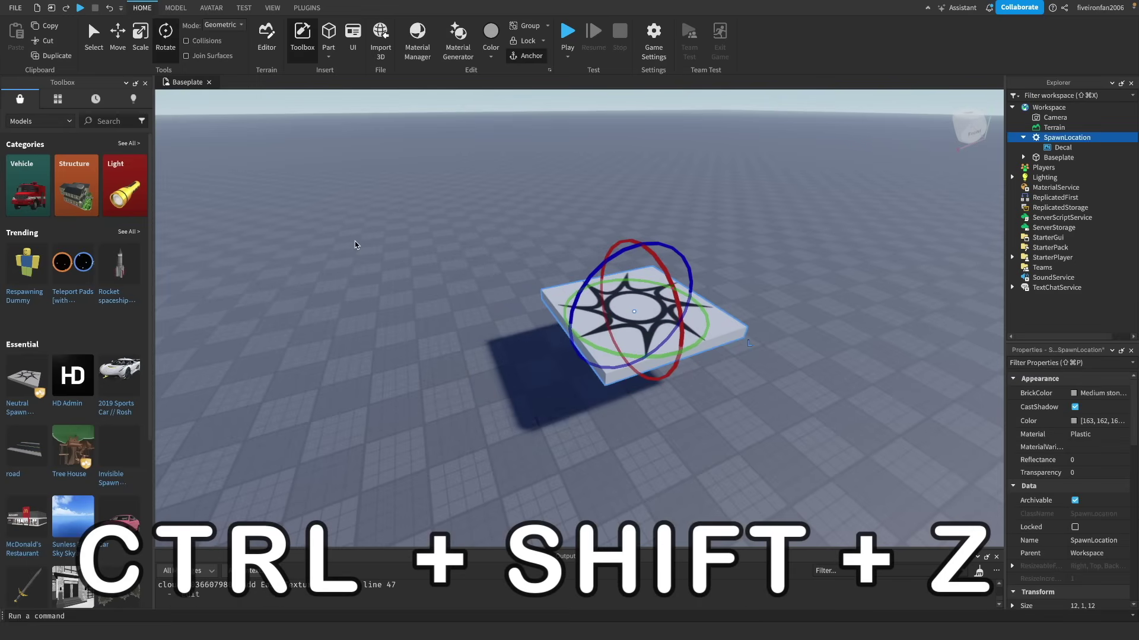
pyautogui.hotkey('ctrl', 'shift', 'z')
pyautogui.hotkey('ctrl', 'shift', 'z')
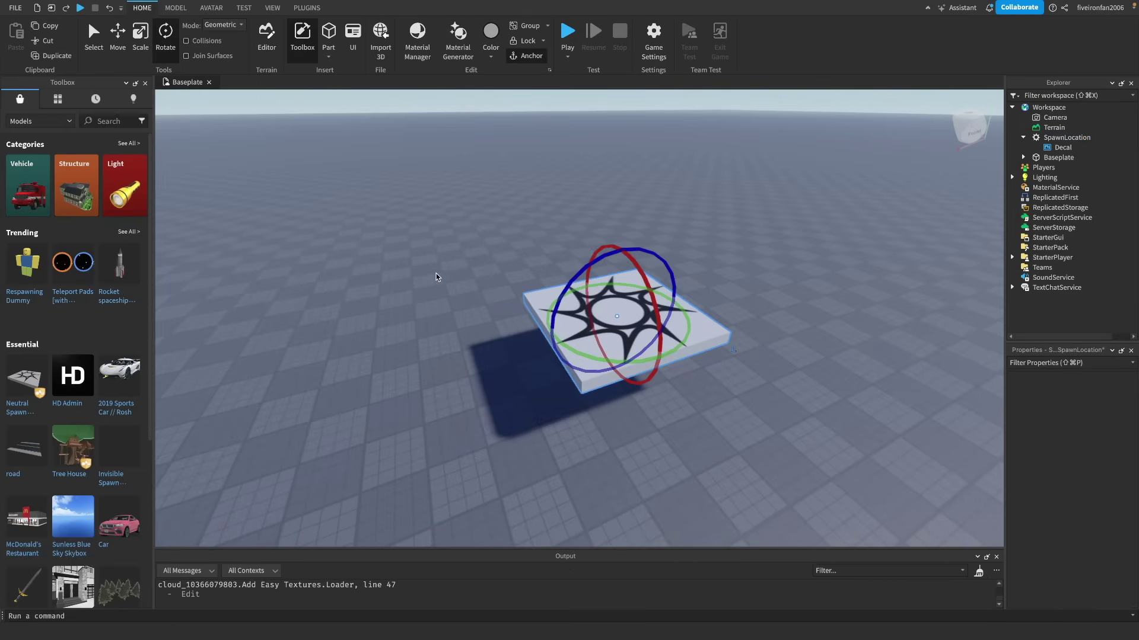
pyautogui.hotkey('ctrl', 'z')
pyautogui.hotkey('ctrl', 'z')
pyautogui.click(708, 273)
pyautogui.moveTo(708, 273); pyautogui.dragTo(693, 273, button='right')
pyautogui.press('w')
pyautogui.press('d')
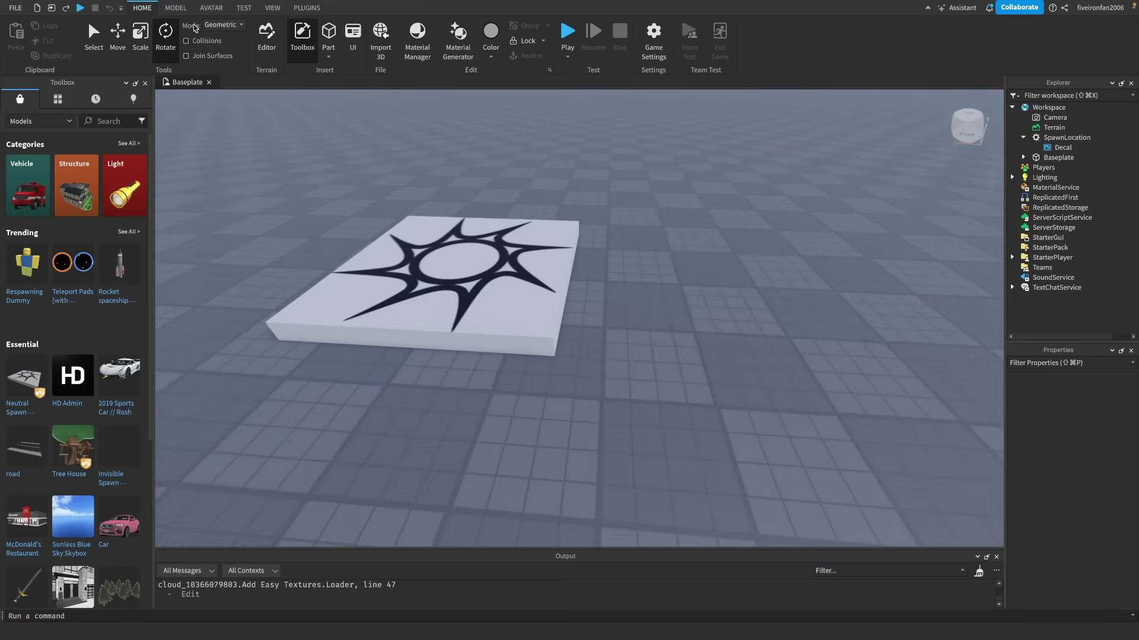
# Step: Close and reopen the Toolbox, and look through its ready-made models
pyautogui.click(296, 52)
pyautogui.click(303, 44)
pyautogui.scroll(-4, 103, 410)
pyautogui.scroll(4, 107, 420)
pyautogui.moveTo(126, 280)
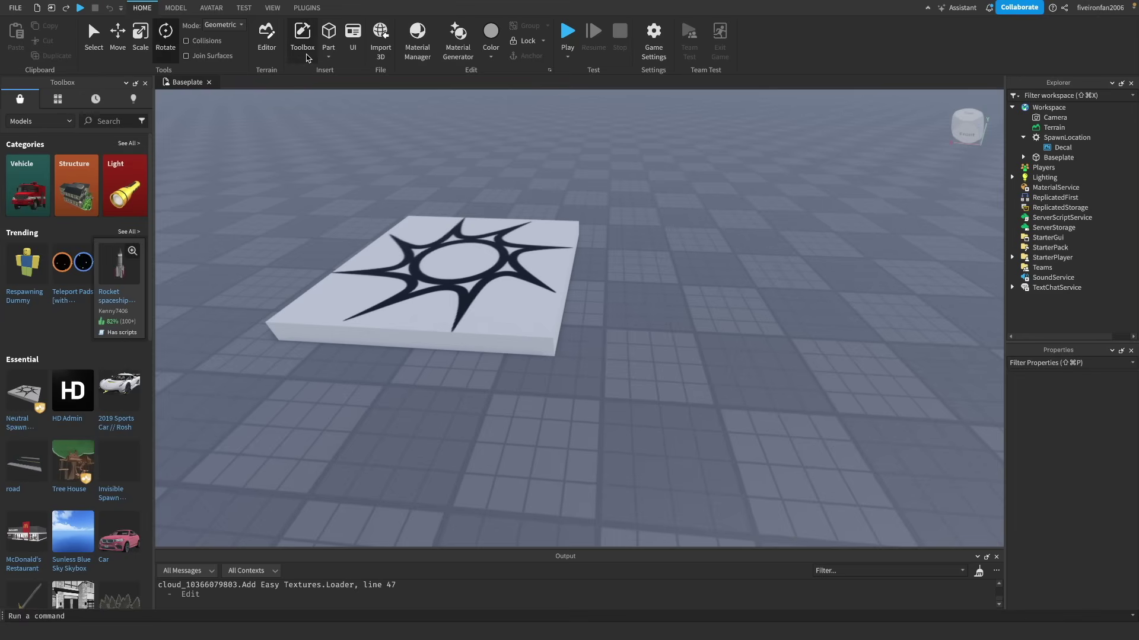
# Step: Insert a block part and move it onto the baseplate beside the spawn location
pyautogui.click(334, 37)
pyautogui.click(679, 214)
pyautogui.scroll(3, 683, 236)
pyautogui.moveTo(683, 236); pyautogui.dragTo(666, 250, button='right')
pyautogui.moveTo(616, 327); pyautogui.dragTo(339, 301)
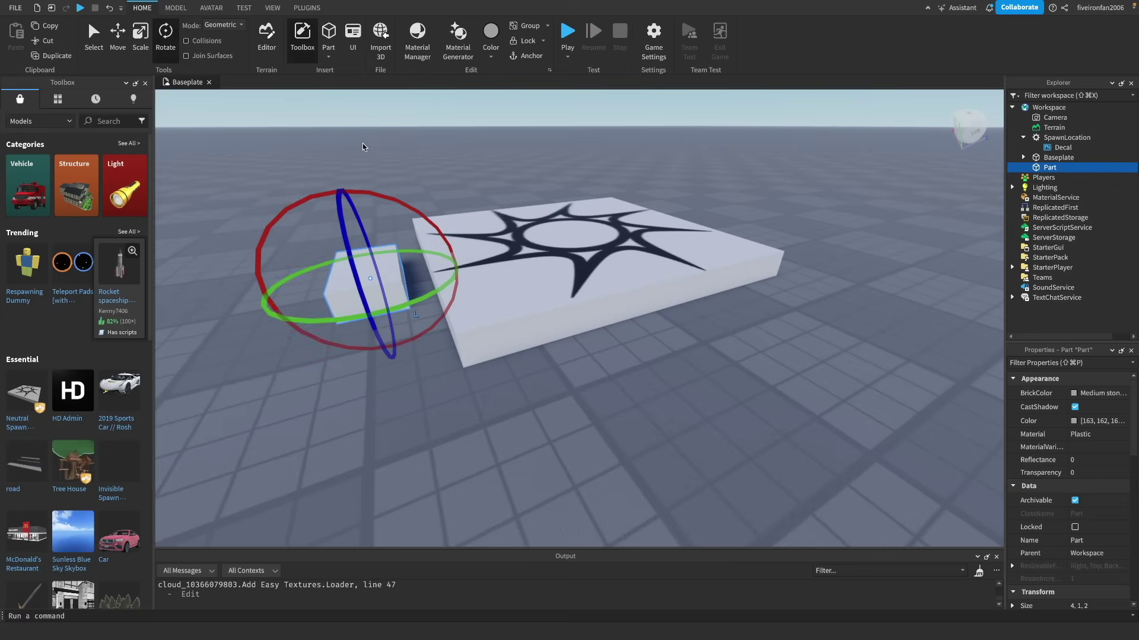
# Step: Insert a sphere part, place it on the baseplate behind the block, and deselect it
pyautogui.click(329, 60)
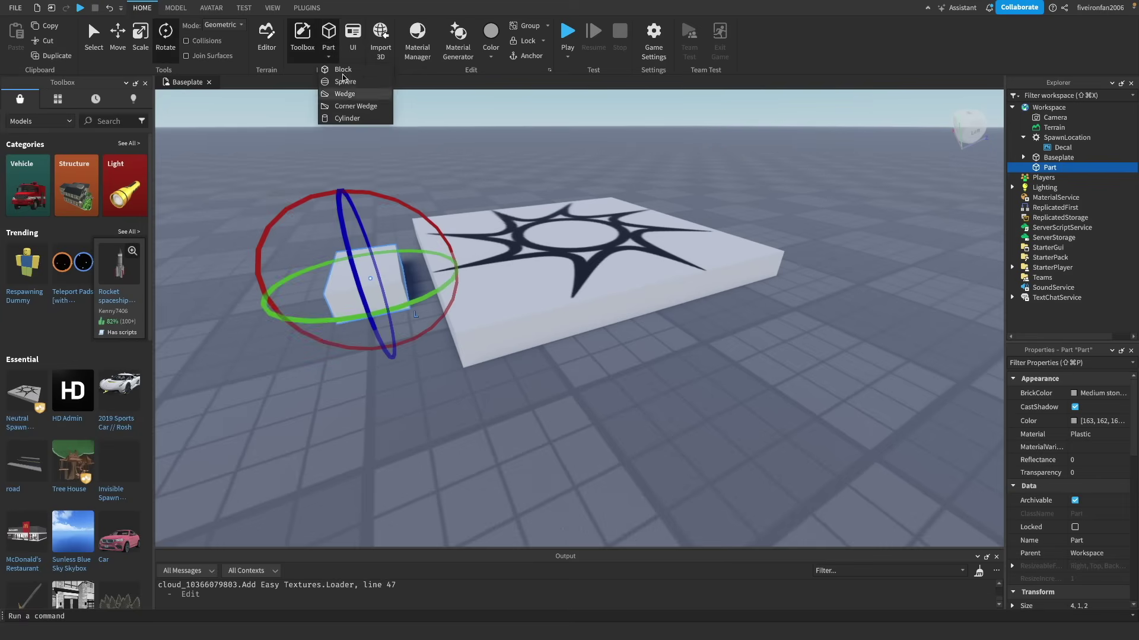
pyautogui.click(344, 81)
pyautogui.moveTo(649, 178); pyautogui.dragTo(369, 227)
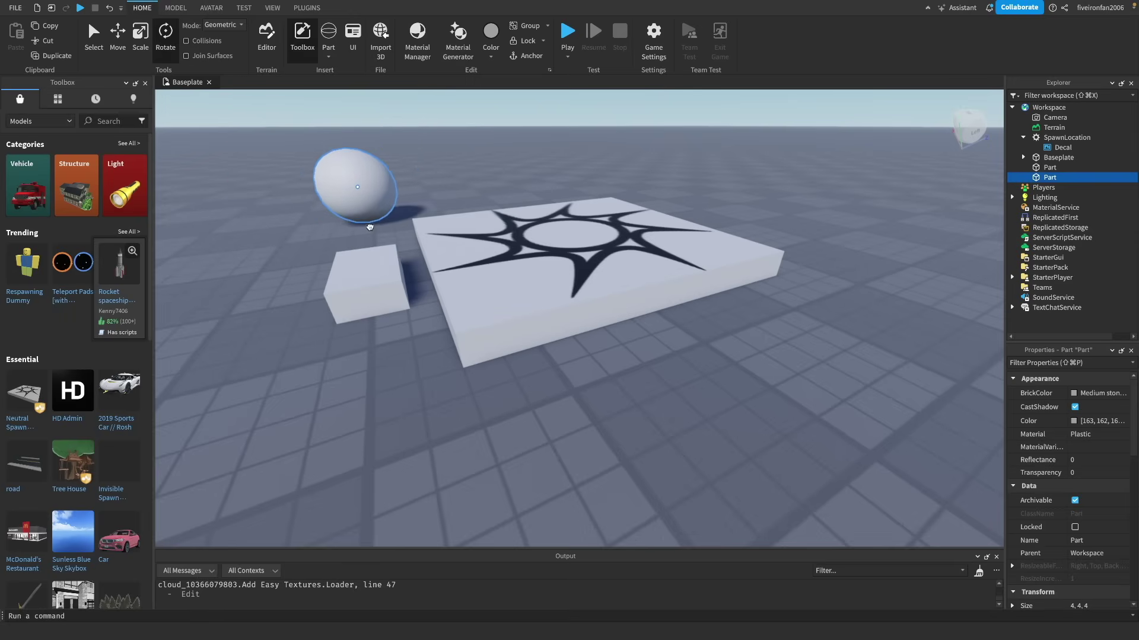
pyautogui.click(496, 153)
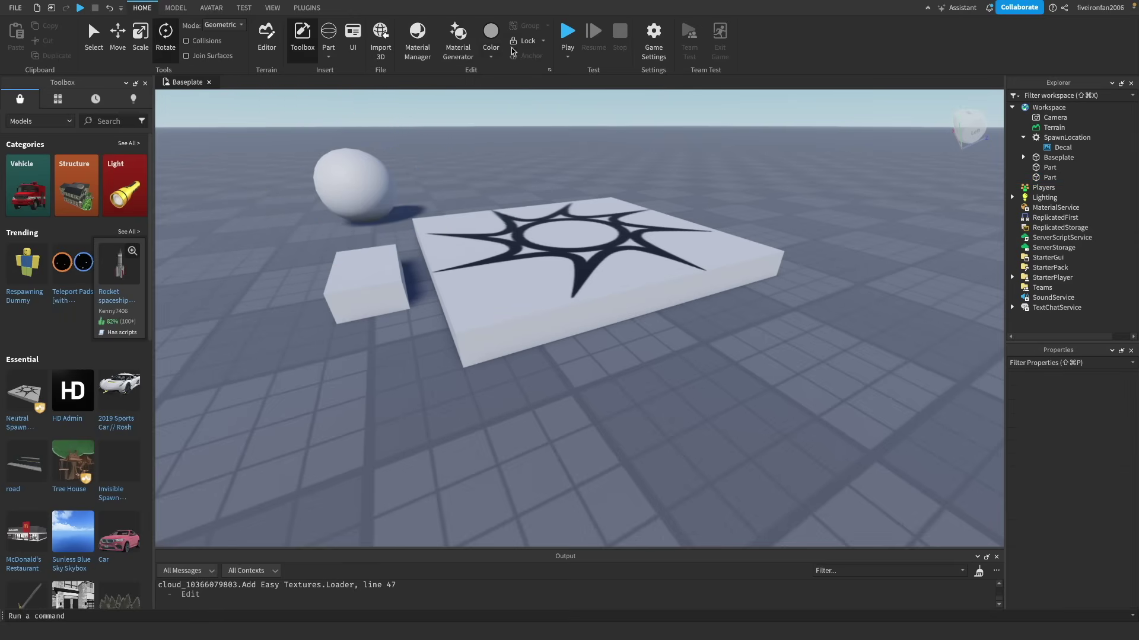
# Step: Color the sphere Really red and deselect it
pyautogui.click(362, 178)
pyautogui.moveTo(496, 198); pyautogui.dragTo(497, 200, button='right')
pyautogui.press('f')
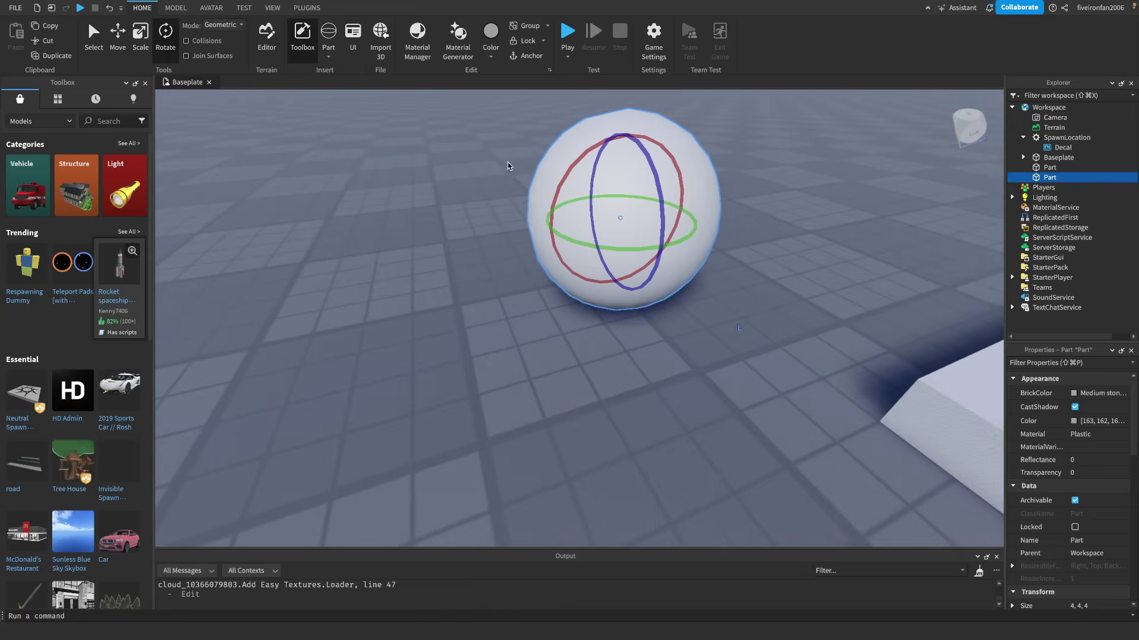
pyautogui.click(499, 64)
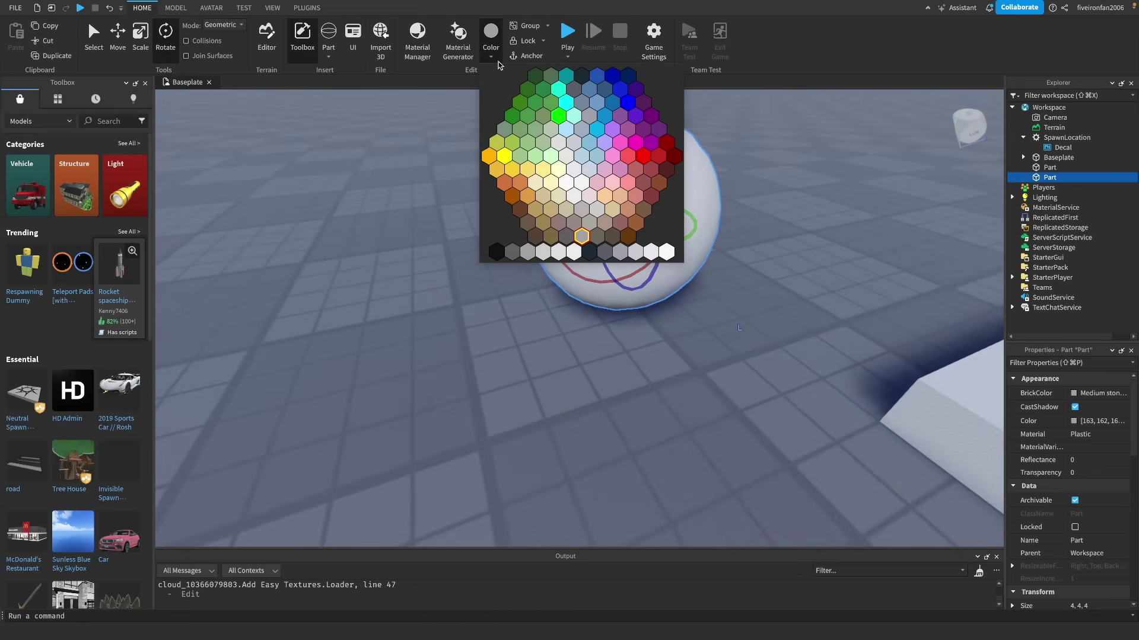
pyautogui.click(646, 161)
pyautogui.click(724, 193)
pyautogui.moveTo(752, 217); pyautogui.dragTo(703, 200, button='right')
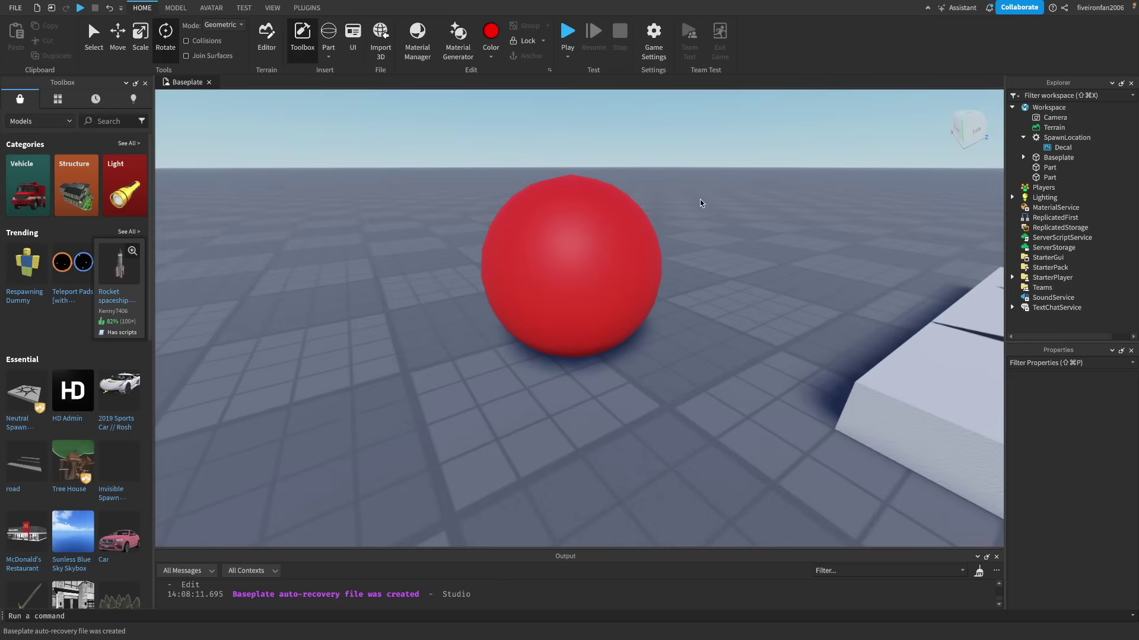
# Step: Try a pale color with nothing selected, and recolor the selected sphere Sand blue
pyautogui.click(492, 58)
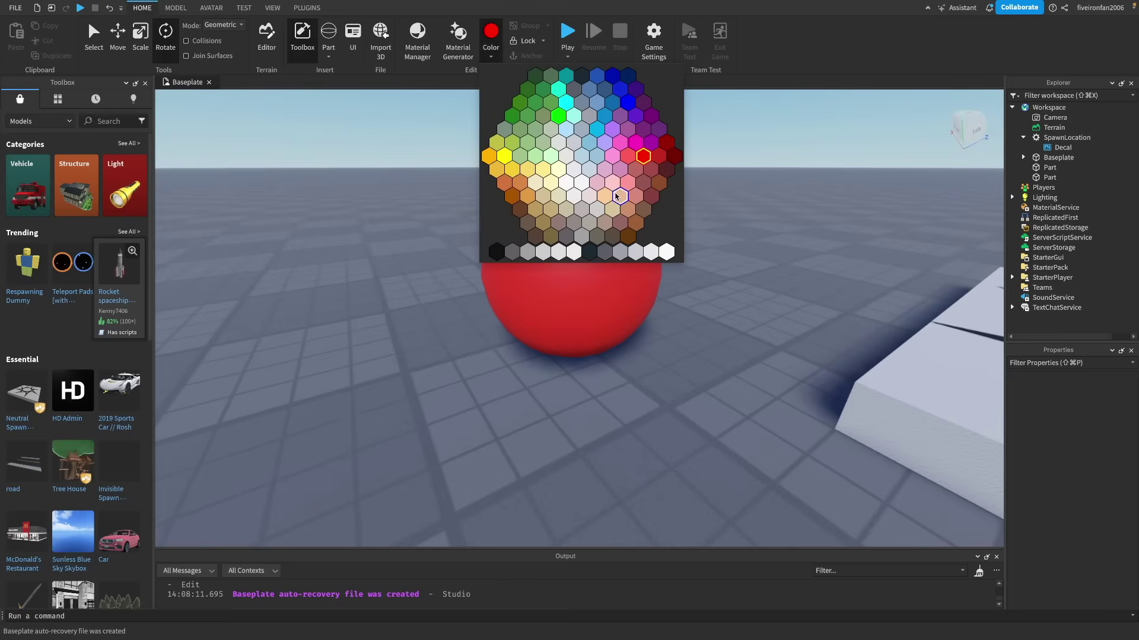
pyautogui.click(589, 196)
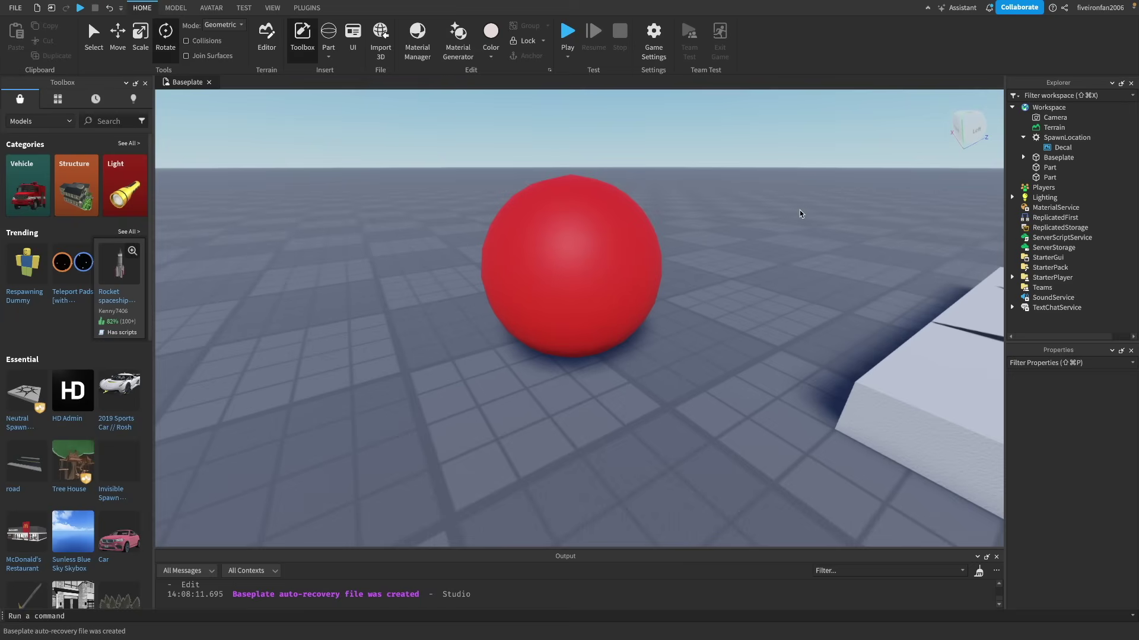
pyautogui.click(591, 211)
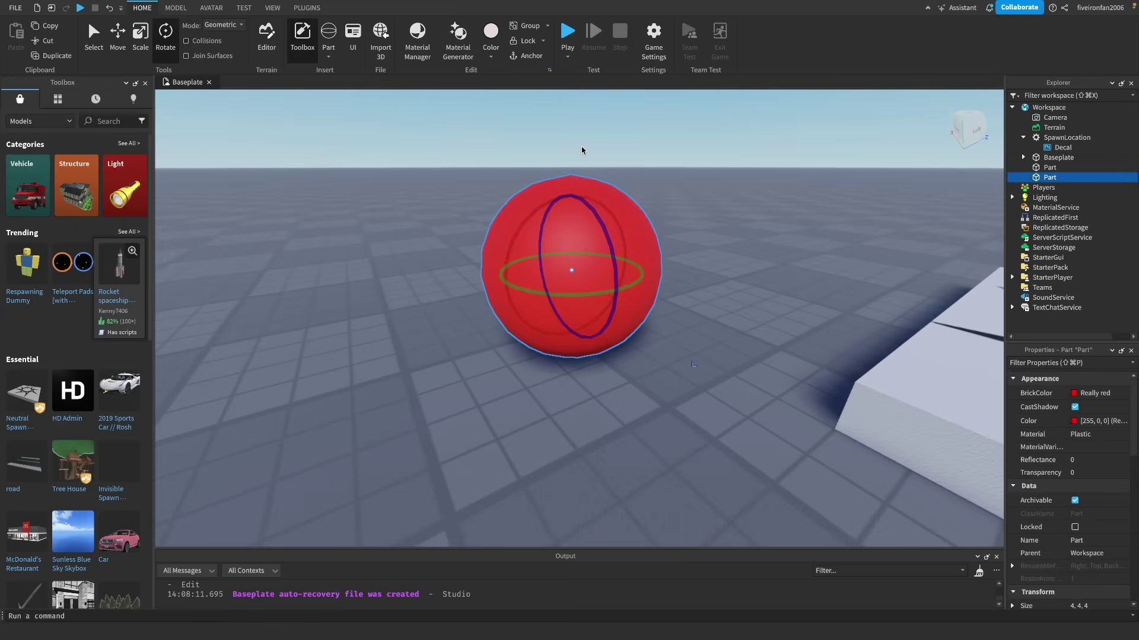
pyautogui.click(502, 70)
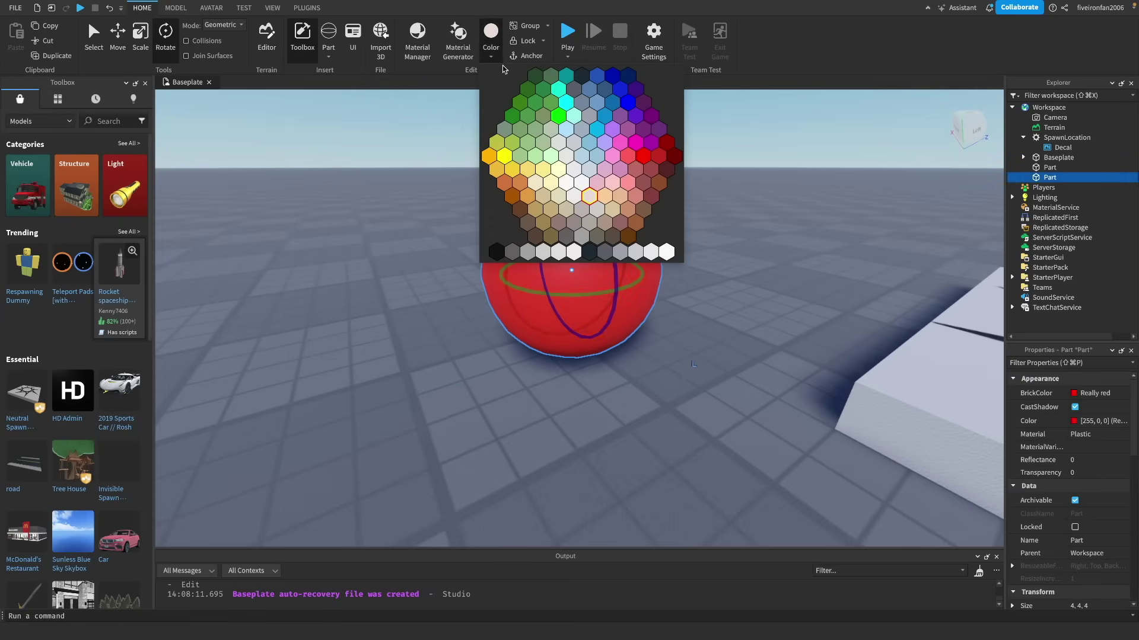
pyautogui.click(581, 103)
pyautogui.click(688, 231)
pyautogui.moveTo(688, 231); pyautogui.dragTo(699, 245, button='right')
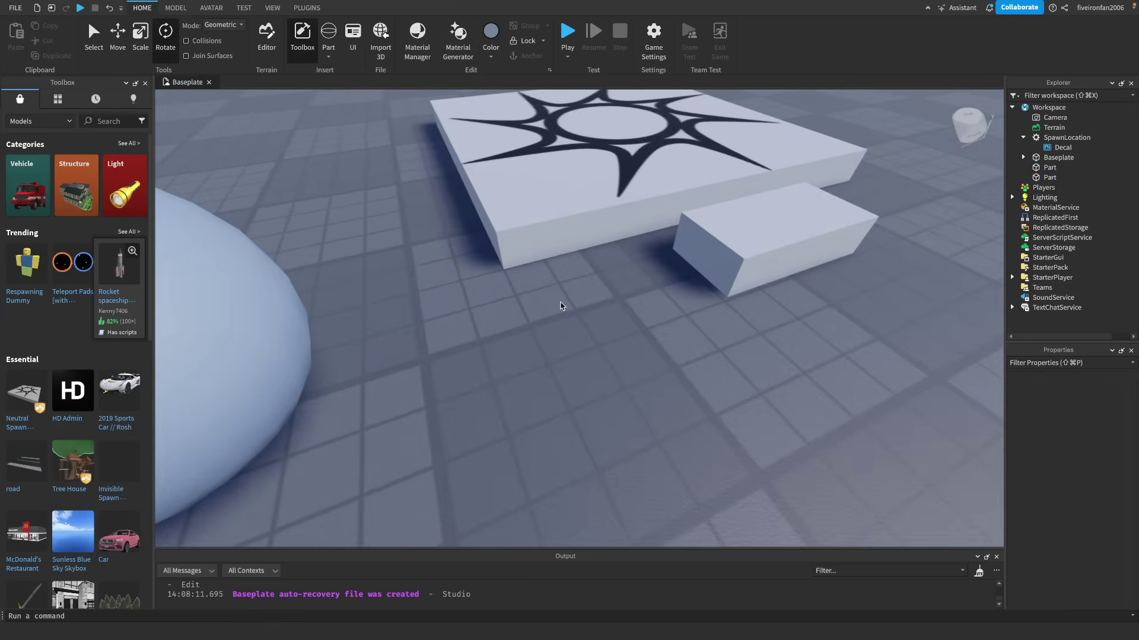
# Step: Delete the blue sphere and the block beside the spawn location
pyautogui.moveTo(562, 305); pyautogui.dragTo(524, 311, button='right')
pyautogui.scroll(-5, 524, 310)
pyautogui.click(521, 307)
pyautogui.press('Delete')
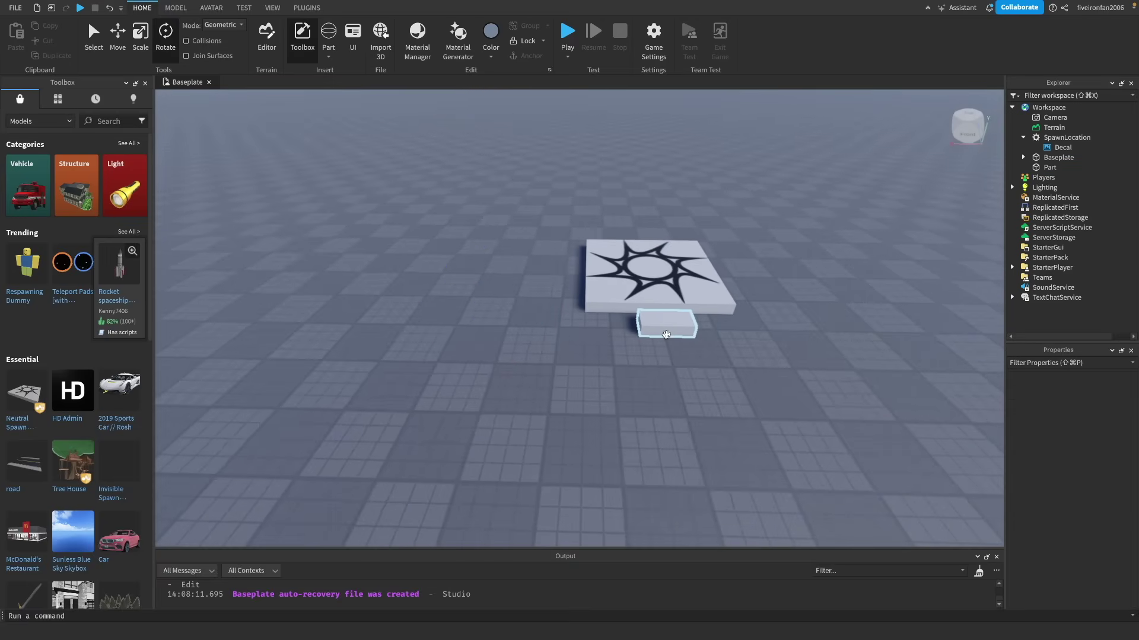
pyautogui.click(665, 334)
pyautogui.press('Delete')
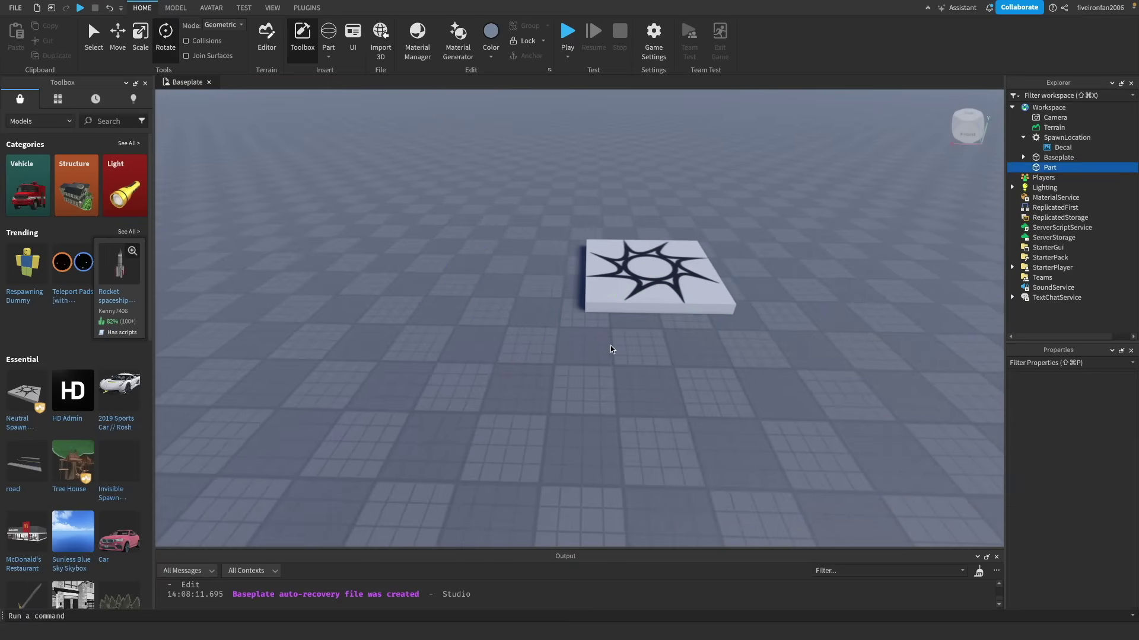
# Step: Insert a block part, move it far away across the baseplate, and deselect it
pyautogui.moveTo(530, 350); pyautogui.dragTo(593, 371, button='right')
pyautogui.press('w')
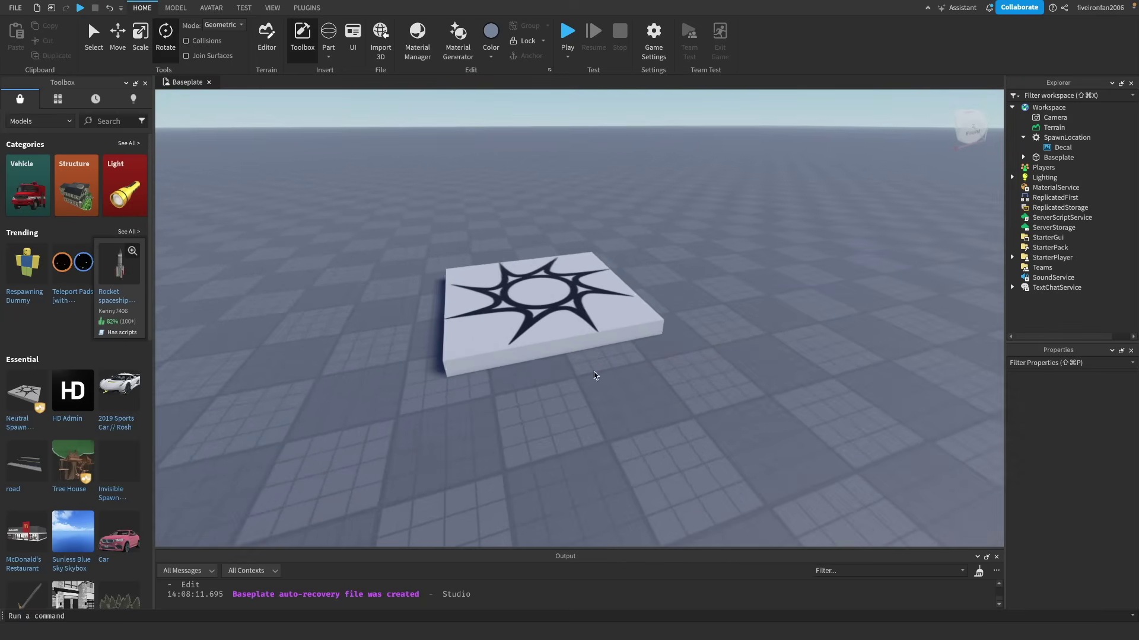
pyautogui.press('a')
pyautogui.click(328, 56)
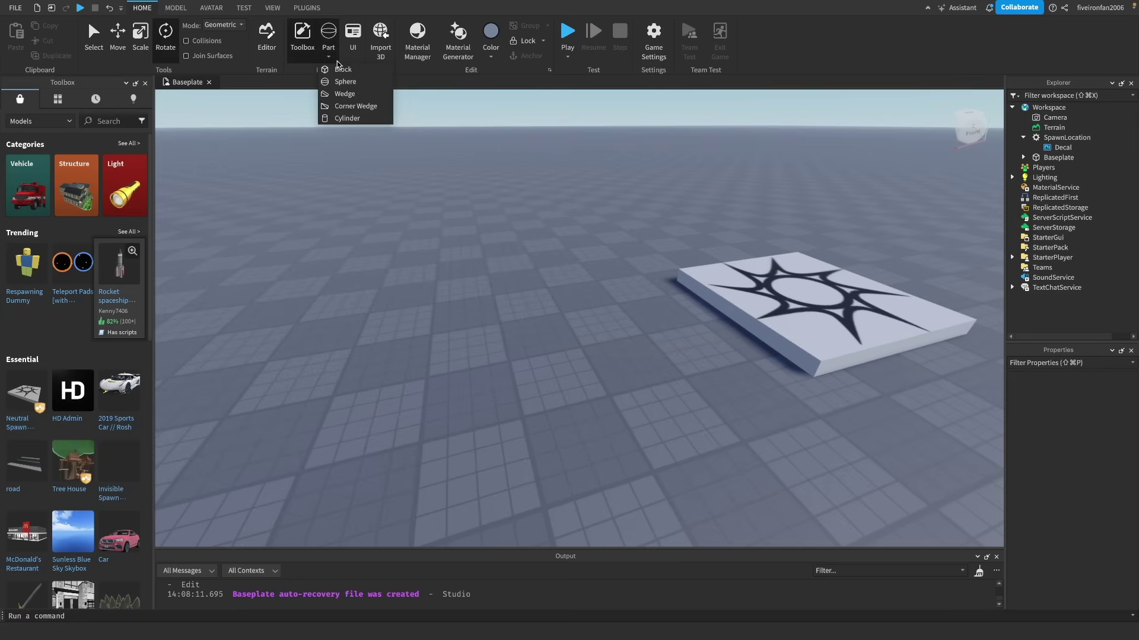
pyautogui.click(335, 93)
pyautogui.click(539, 283)
pyautogui.moveTo(572, 308); pyautogui.dragTo(448, 146)
pyautogui.click(586, 170)
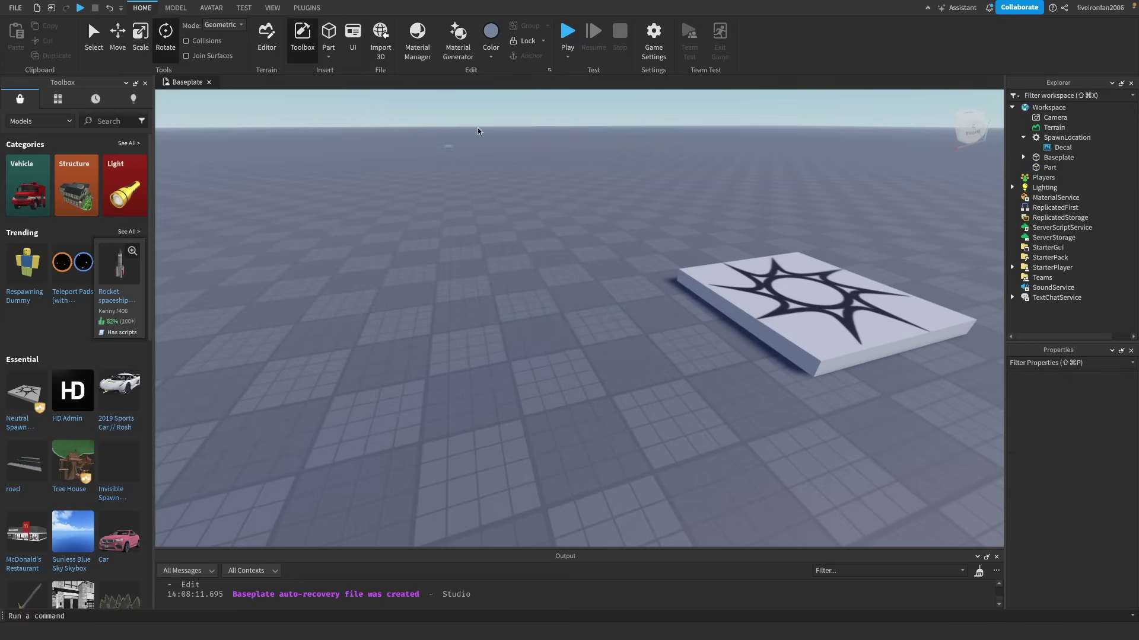
# Step: Fly around the baseplate to find the distant block, and select it with a selection box
pyautogui.press('w')
pyautogui.moveTo(580, 209); pyautogui.dragTo(578, 217, button='right')
pyautogui.press('s')
pyautogui.click(567, 222)
pyautogui.scroll(10, 568, 223)
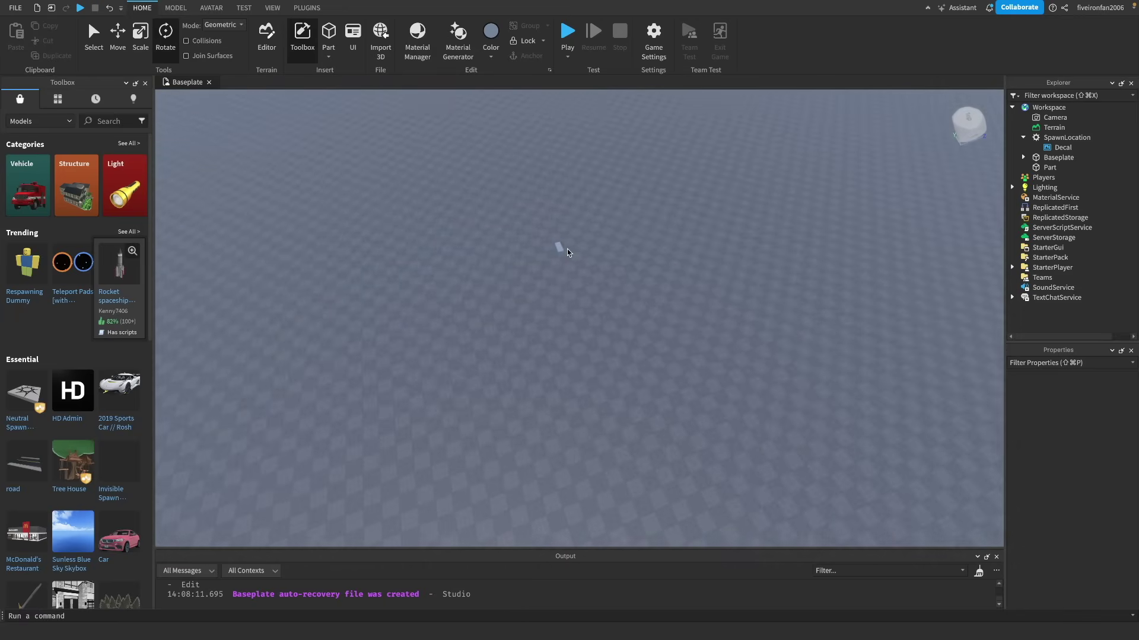
pyautogui.moveTo(567, 252); pyautogui.dragTo(551, 254, button='right')
pyautogui.press('w')
pyautogui.click(660, 186)
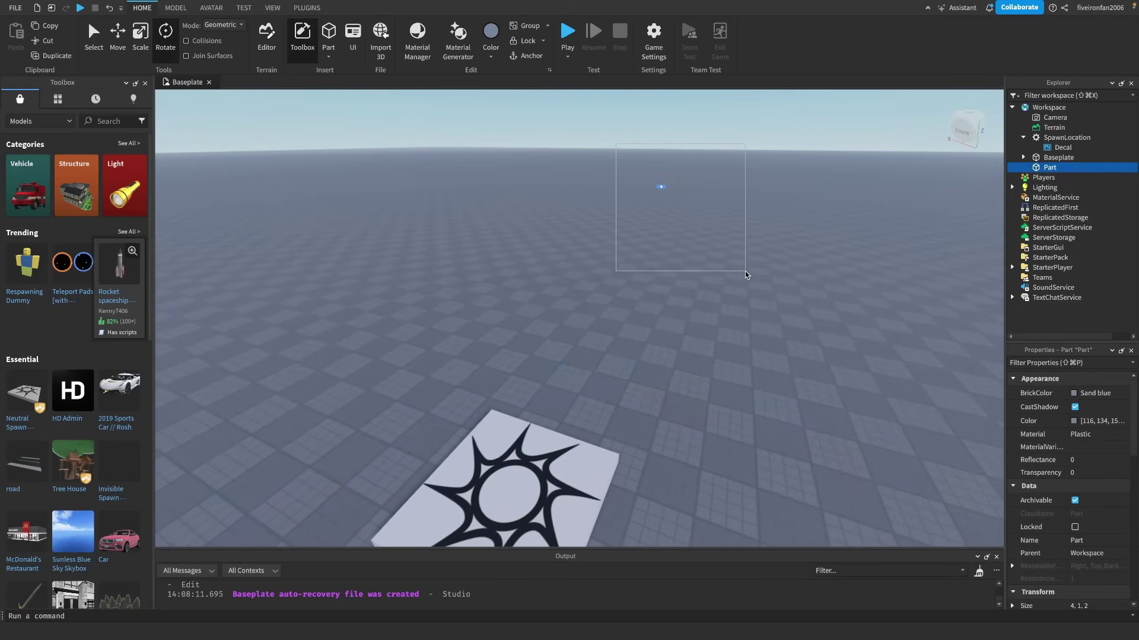
pyautogui.moveTo(559, 152); pyautogui.dragTo(812, 307)
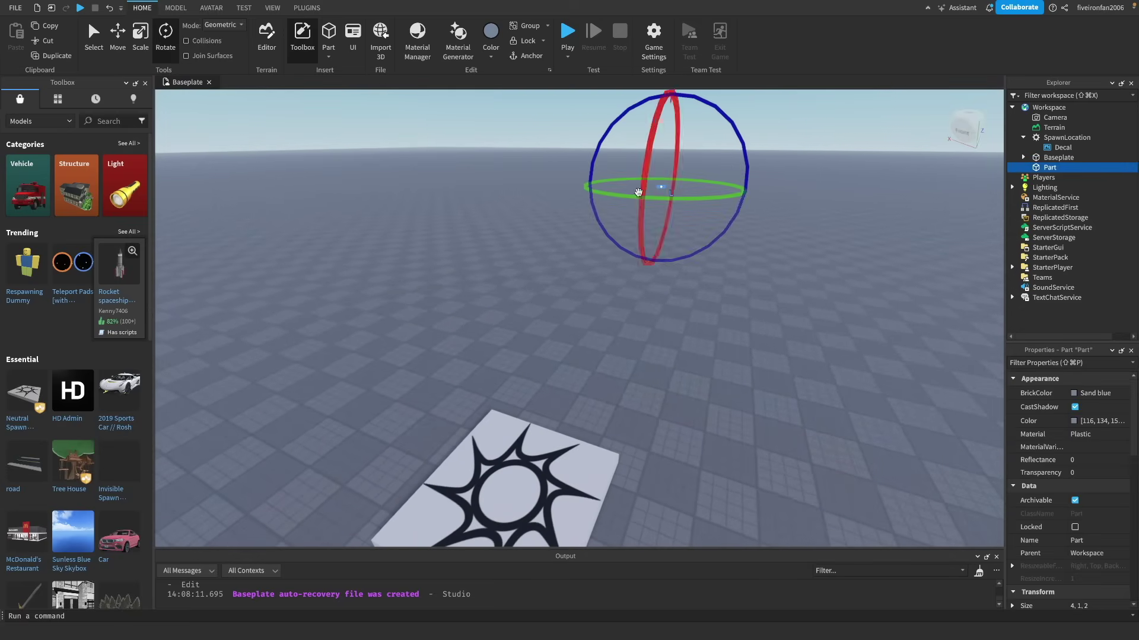
# Step: Focus the camera on the distant block, deselect and reselect it, and focus on it once more
pyautogui.press('f')
pyautogui.moveTo(798, 290); pyautogui.dragTo(766, 291, button='right')
pyautogui.scroll(-10, 798, 290)
pyautogui.click(785, 309)
pyautogui.click(644, 314)
pyautogui.press('f')
pyautogui.click(767, 294)
pyautogui.scroll(-5, 765, 295)
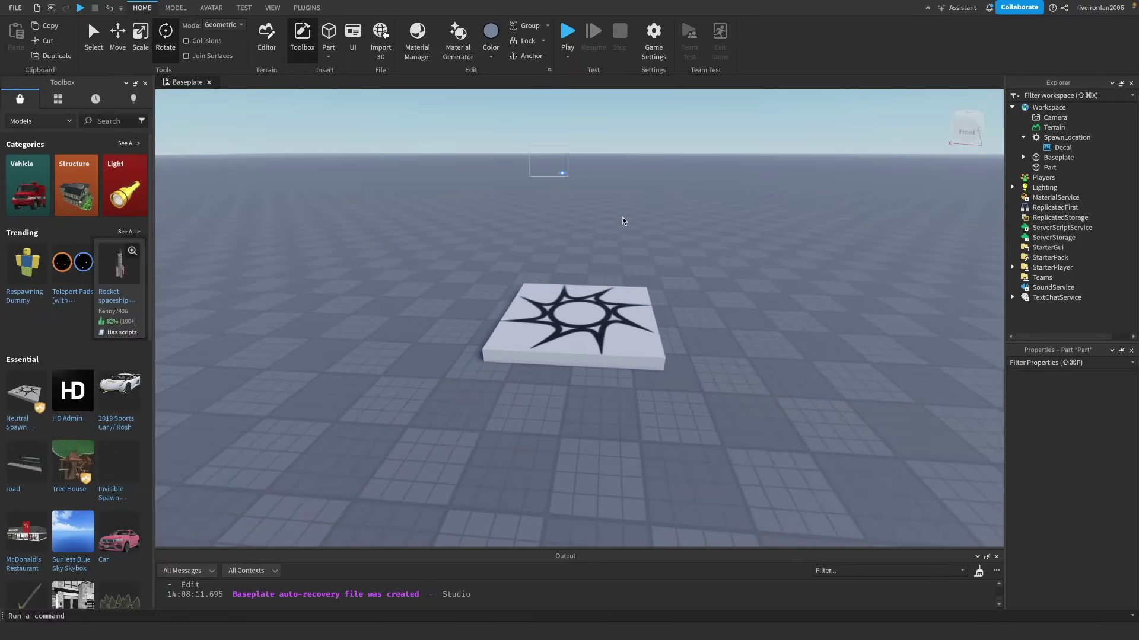
# Step: Select the distant block and delete it
pyautogui.click(561, 173)
pyautogui.press('Delete')
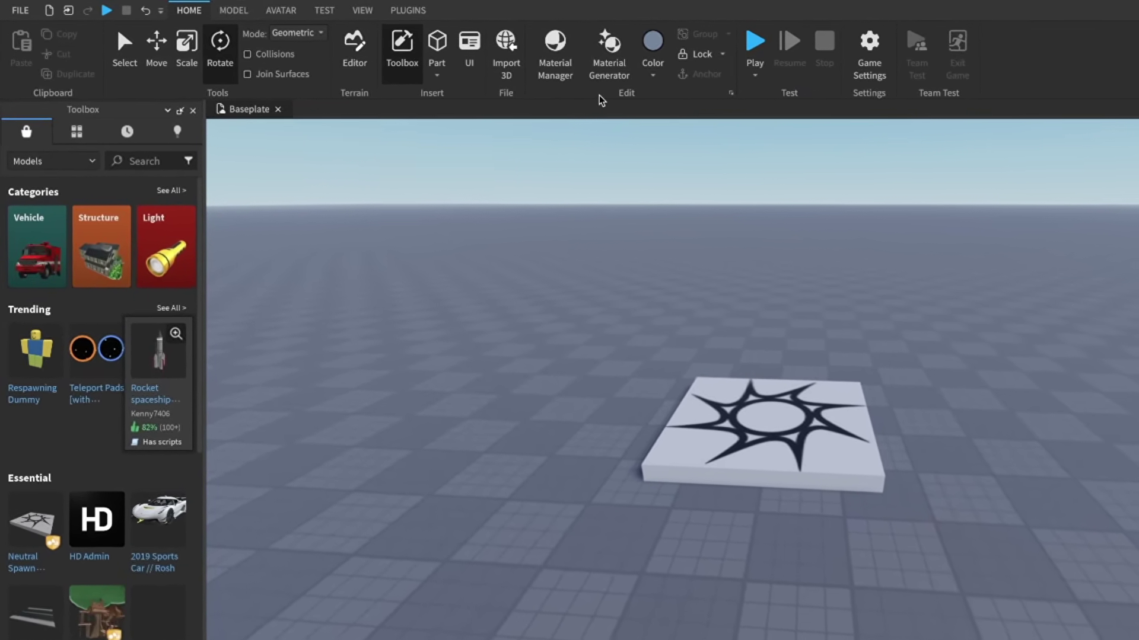
# Step: Look over the options for showing and hiding editor windows, and return to the building tools
pyautogui.click(378, 11)
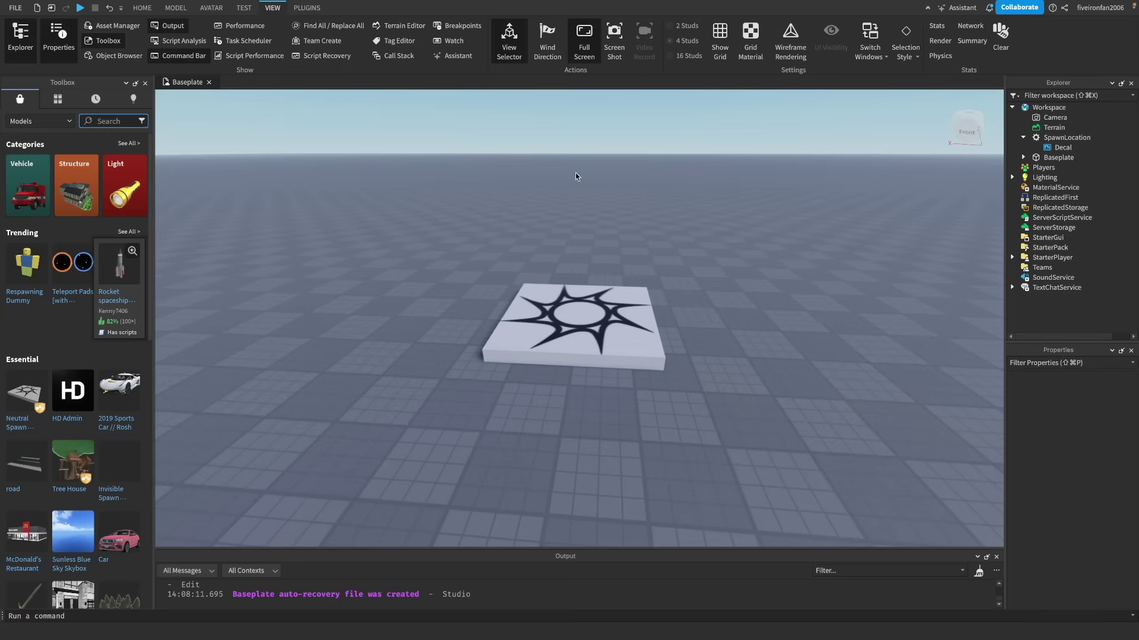
pyautogui.click(143, 8)
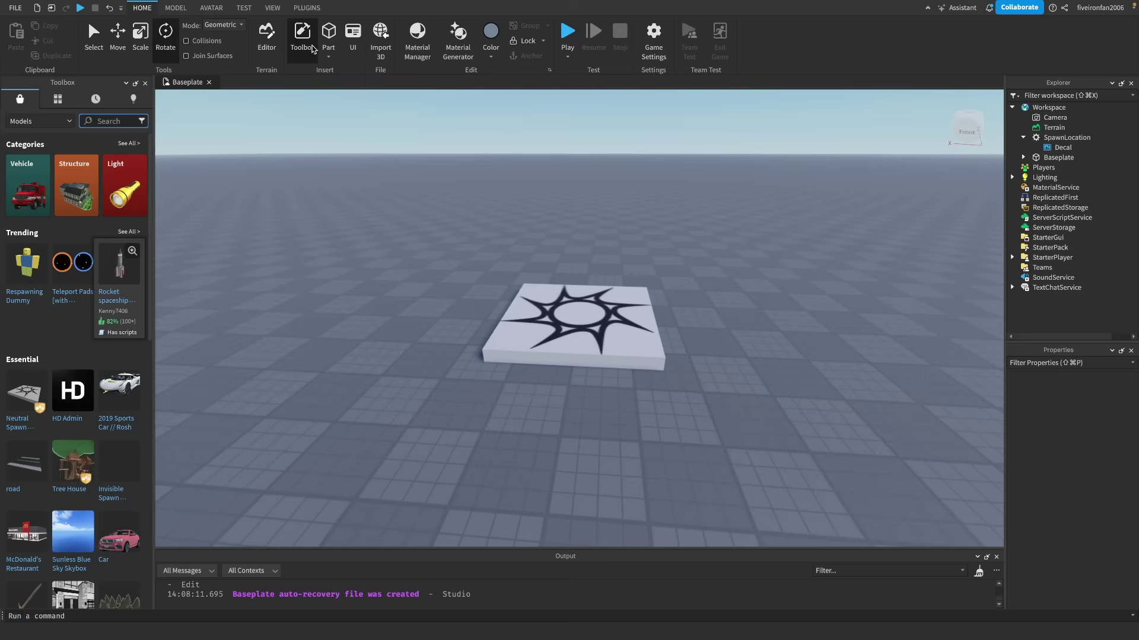
# Step: Insert a block part on top of the spawn location, deselect it, and view it up close
pyautogui.click(329, 39)
pyautogui.click(658, 272)
pyautogui.moveTo(717, 257); pyautogui.dragTo(717, 257, button='right')
pyautogui.press('w')
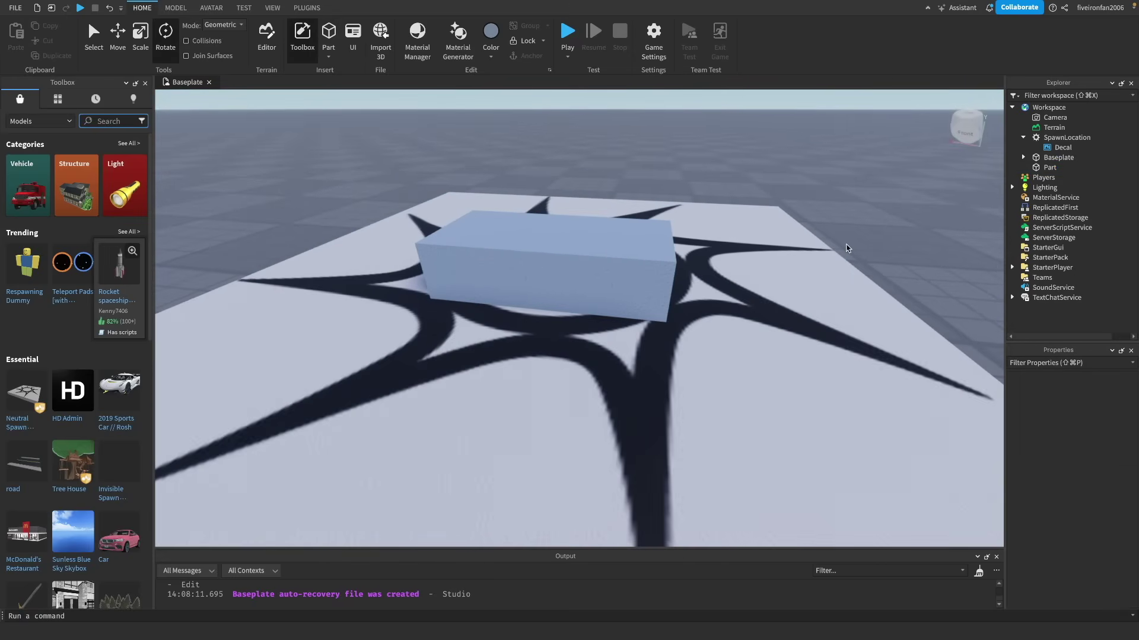
# Step: Collapse and re-expand the Workspace hierarchy, and select the new block's Part entry in it
pyautogui.click(1013, 108)
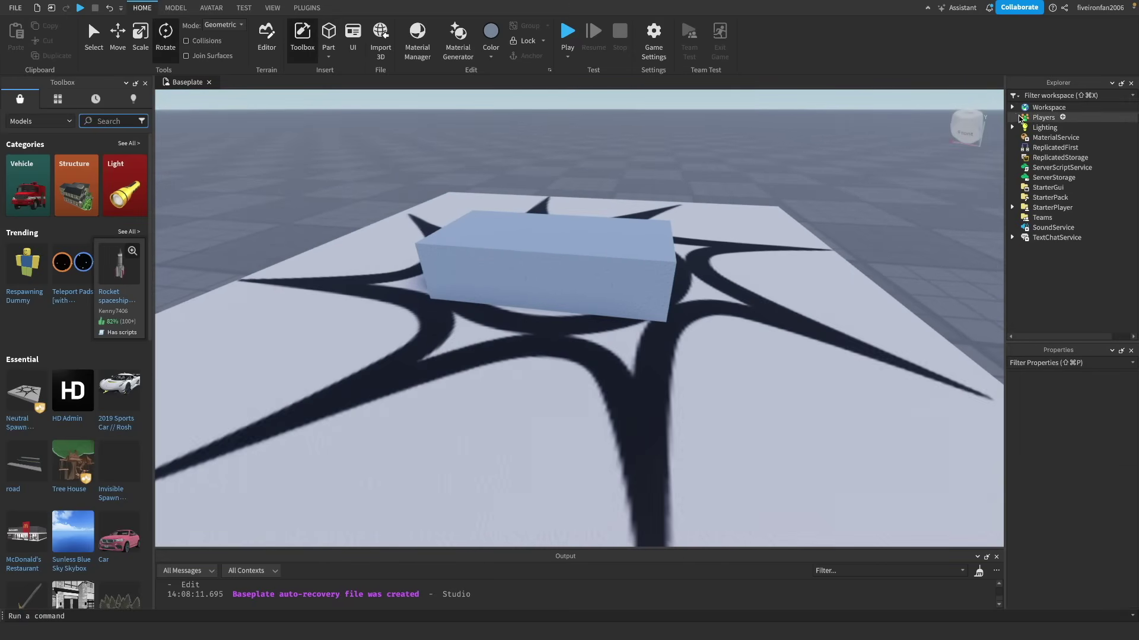
pyautogui.click(1013, 108)
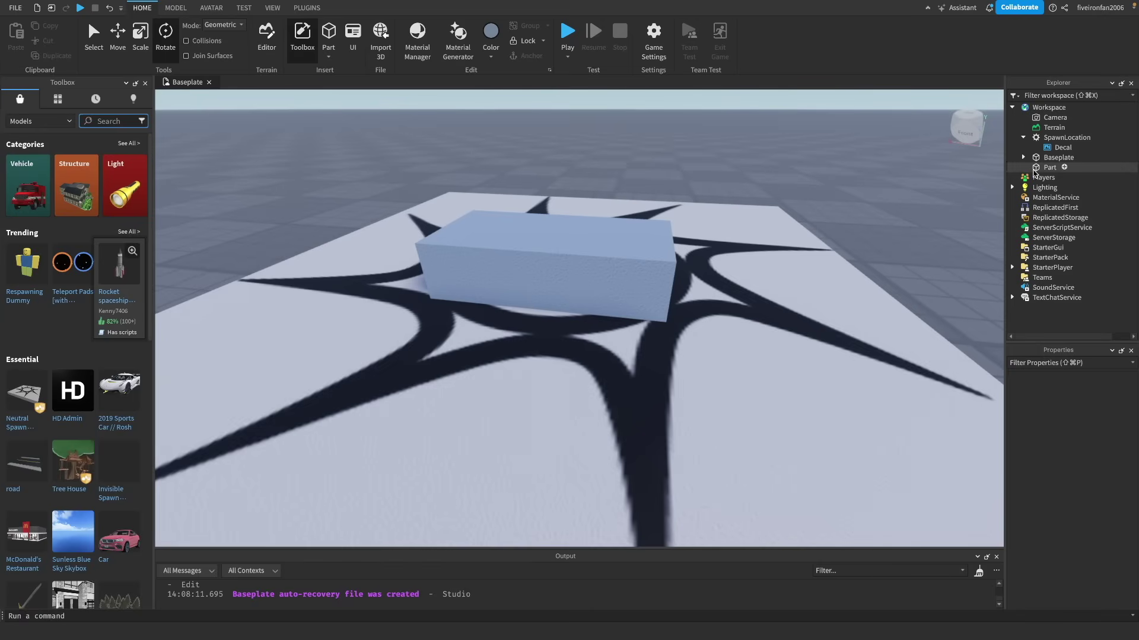
pyautogui.click(1036, 172)
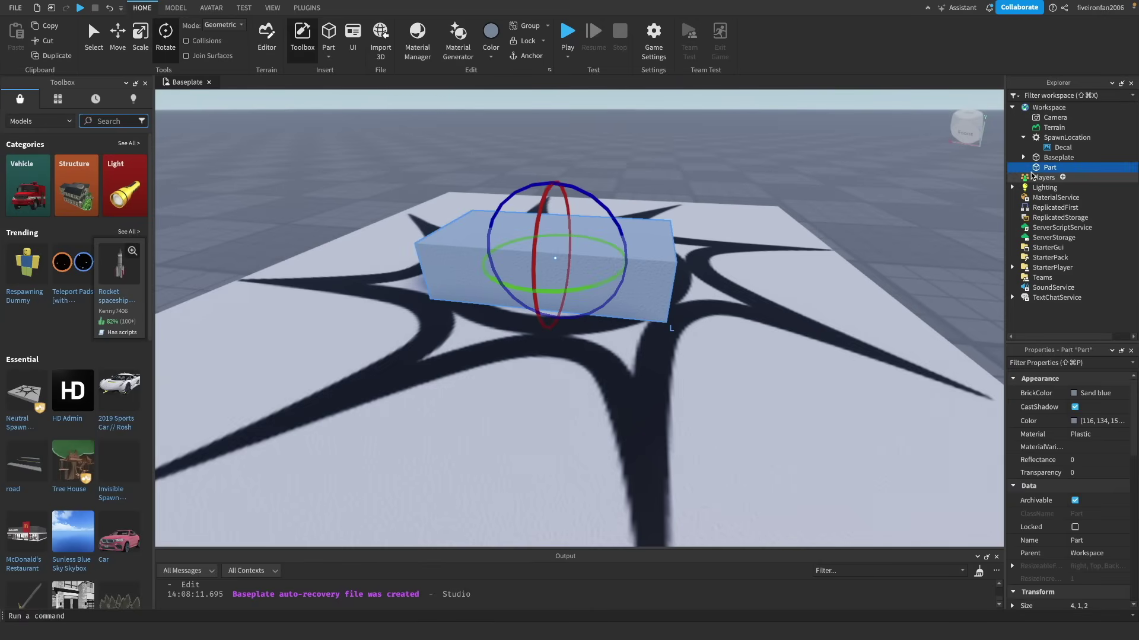
# Step: Rename the block part on the spawn location to Cube, deselect it, and select the Cube entry again
pyautogui.moveTo(504, 268); pyautogui.dragTo(520, 255, button='right')
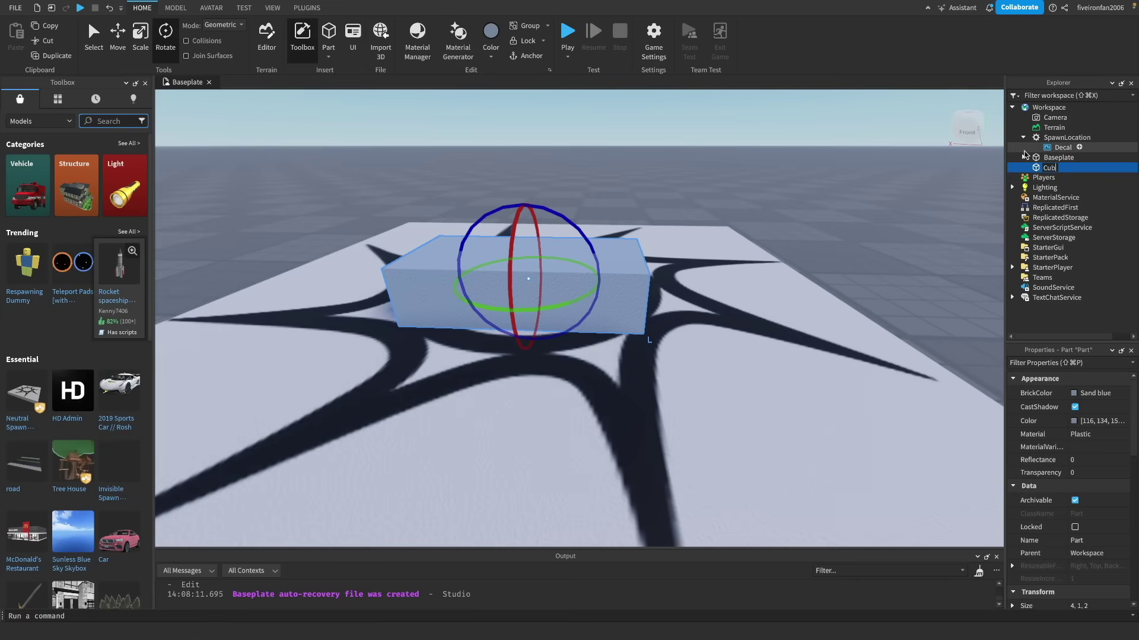
pyautogui.click(912, 176)
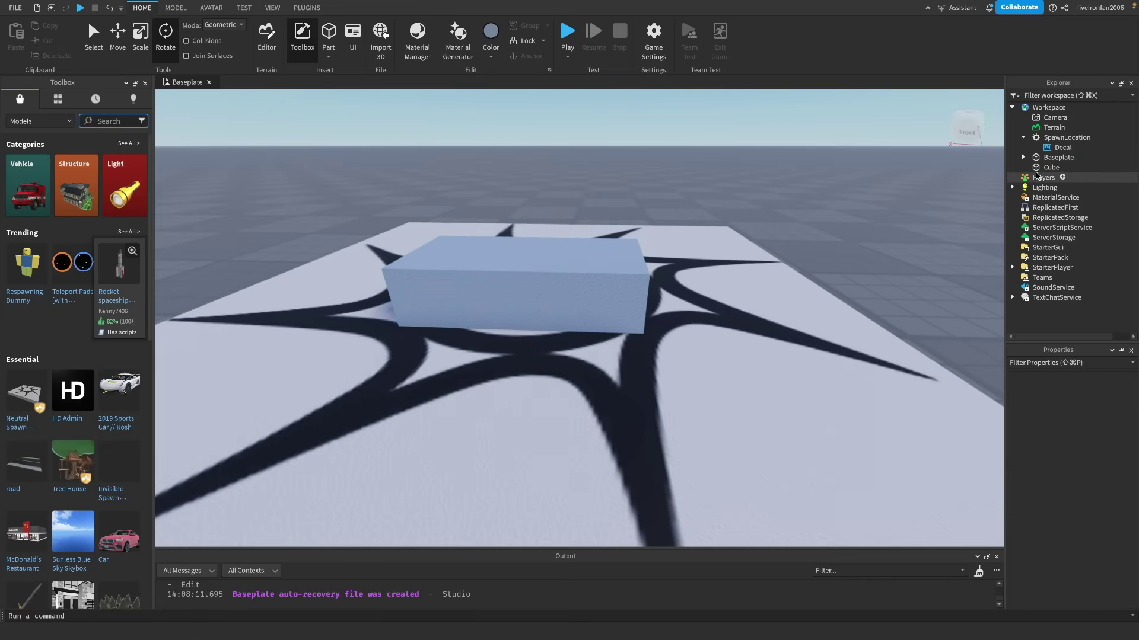
pyautogui.click(1034, 169)
pyautogui.moveTo(837, 190); pyautogui.dragTo(810, 202, button='right')
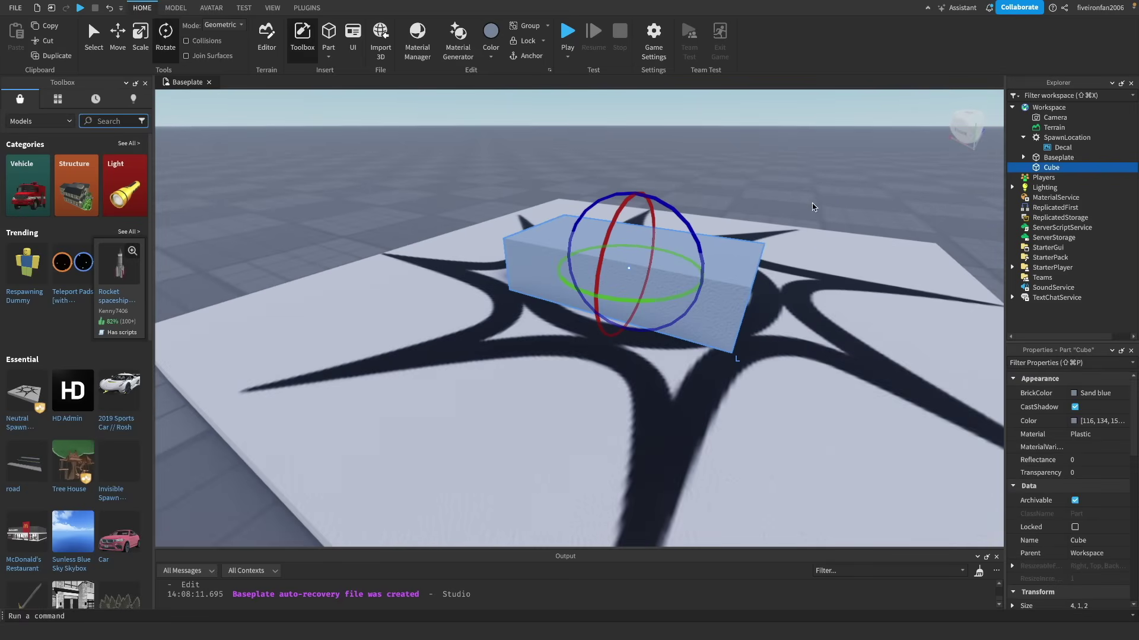
# Step: Set the Cube's BrickColor to Cadet blue and try to adjust its Transparency
pyautogui.scroll(-15, 1062, 444)
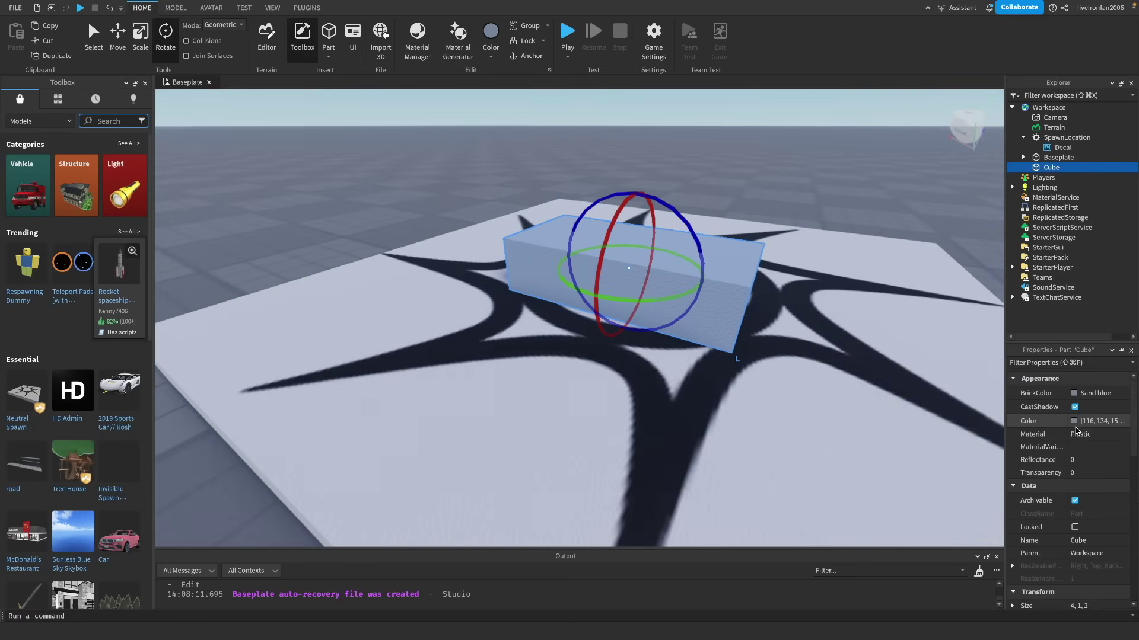
pyautogui.click(864, 229)
pyautogui.click(726, 261)
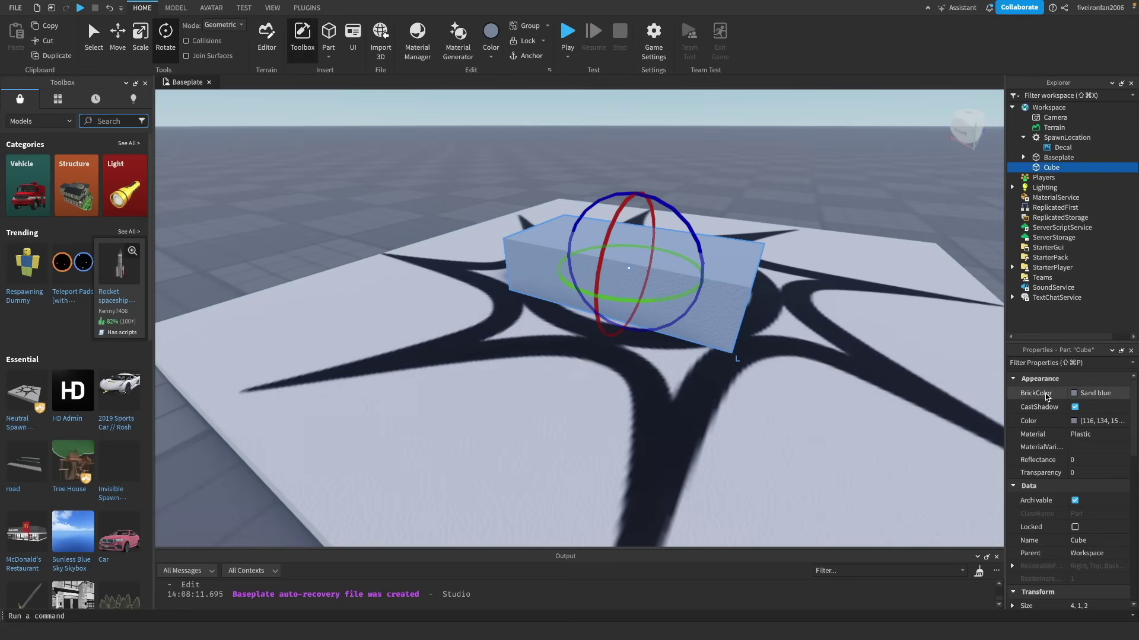
pyautogui.click(1085, 394)
pyautogui.click(1085, 472)
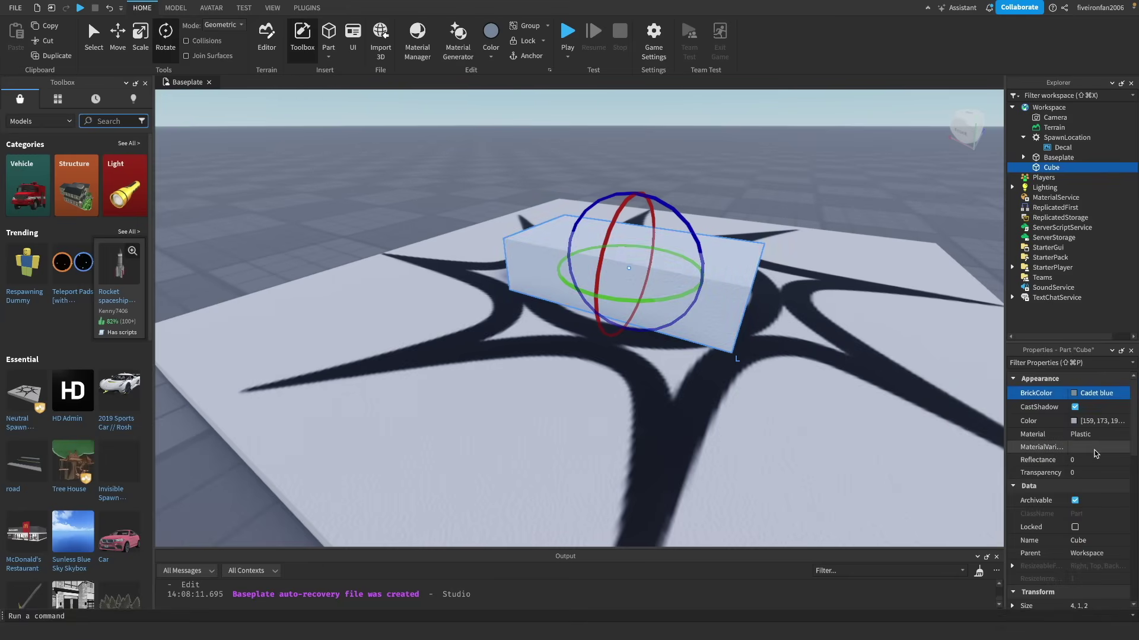
pyautogui.click(1086, 473)
pyautogui.click(1110, 476)
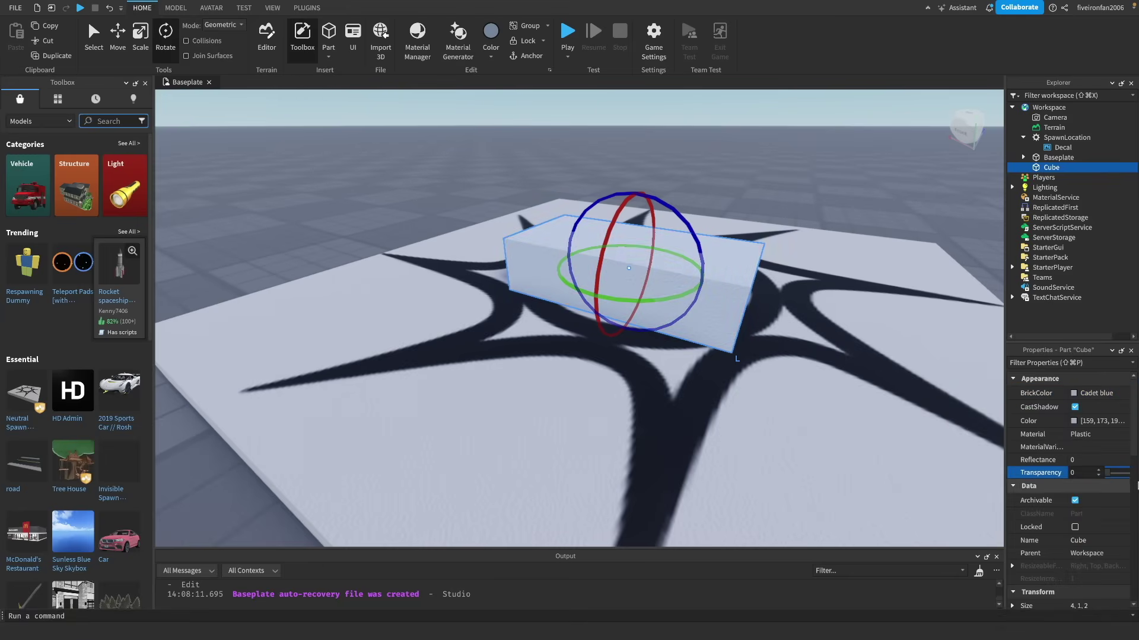
pyautogui.moveTo(1108, 474); pyautogui.dragTo(1077, 474)
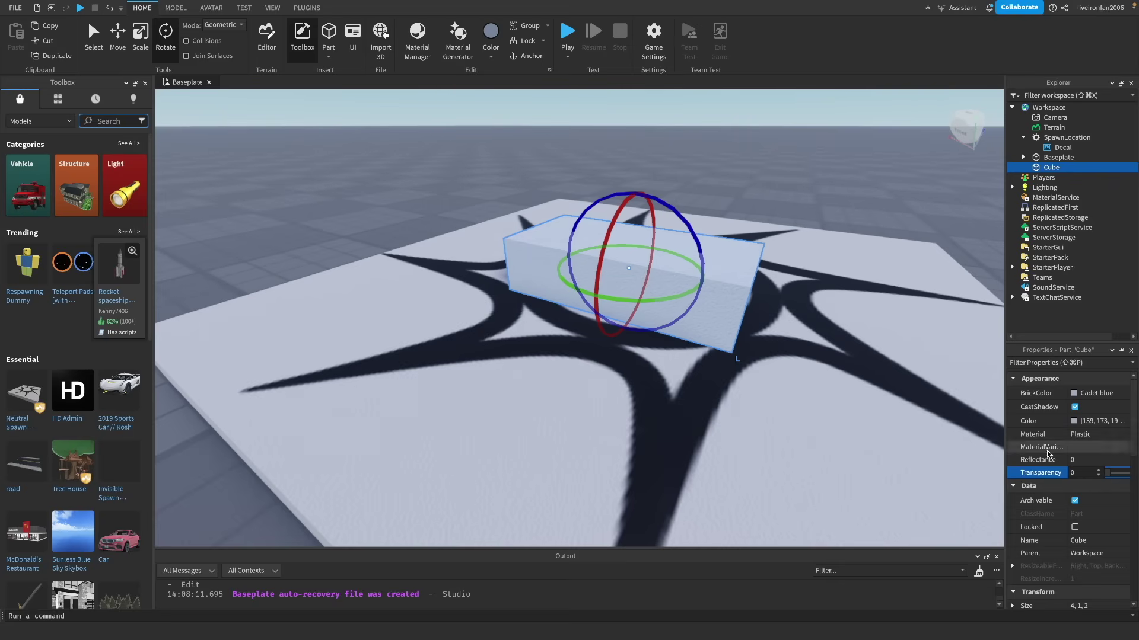
# Step: Delete the Cube part from the spawn location
pyautogui.click(788, 165)
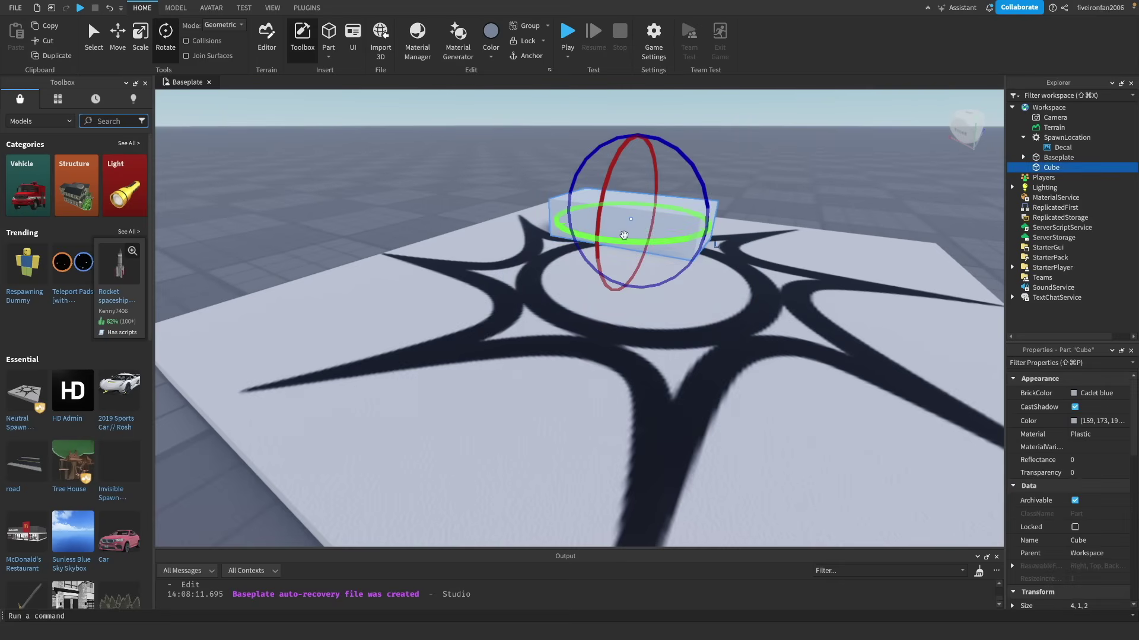
pyautogui.press('Delete')
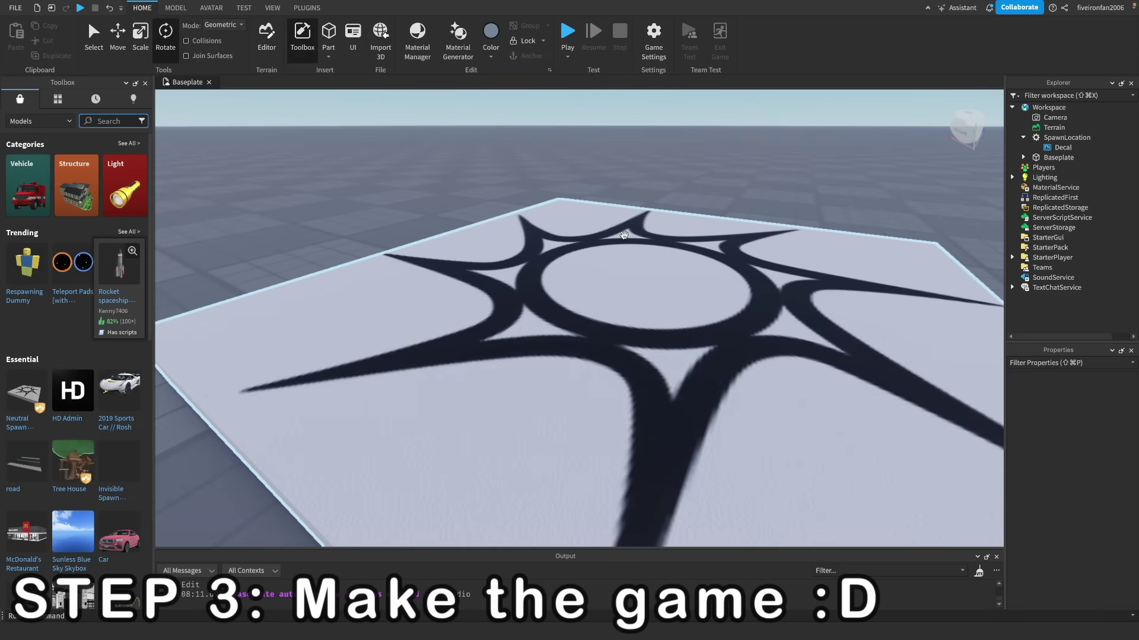
# Step: Delete the Baseplate from the Workspace and undo the deletion
pyautogui.moveTo(624, 236); pyautogui.dragTo(715, 232, button='right')
pyautogui.scroll(-5, 697, 166)
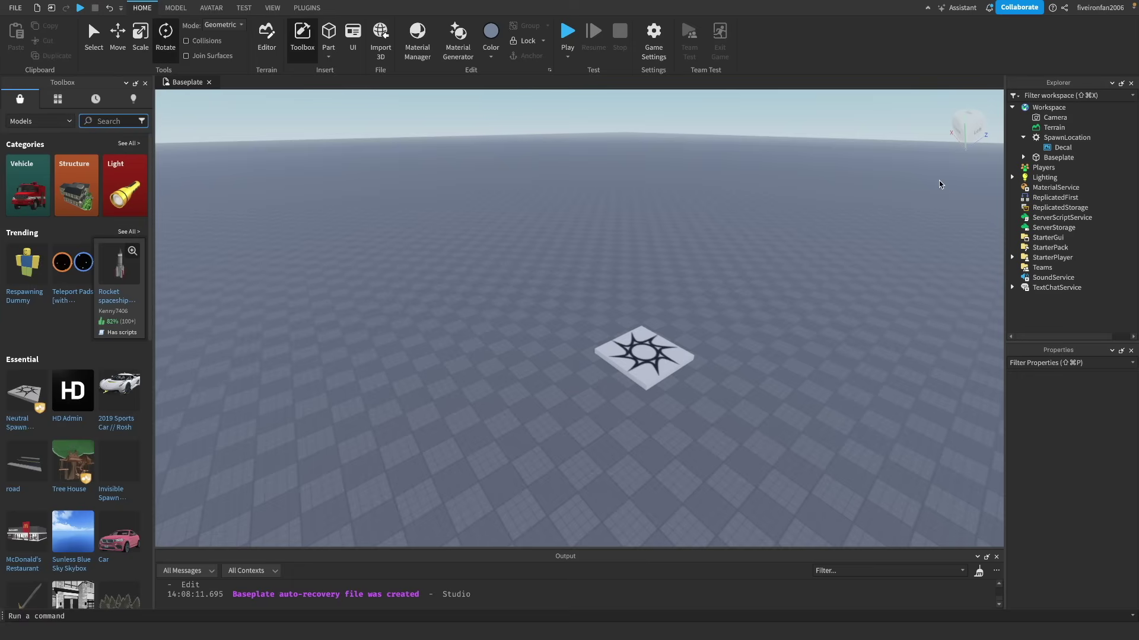
pyautogui.click(1056, 158)
pyautogui.press('Delete')
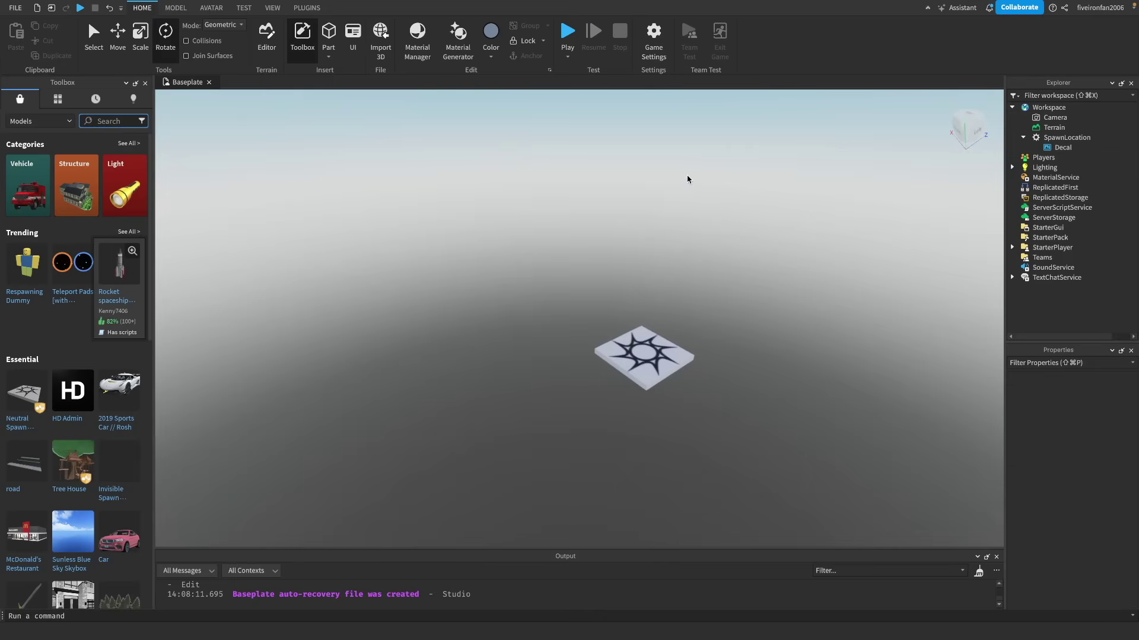
pyautogui.hotkey('ctrl', 'z')
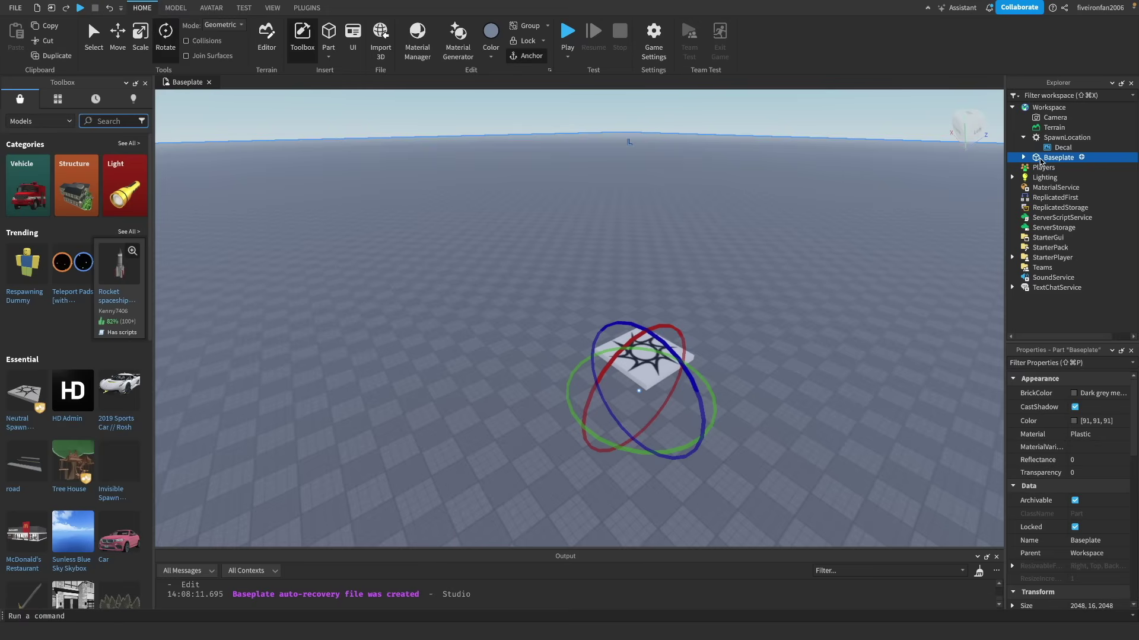
# Step: Delete the restored Baseplate so that only the spawn location remains in the scene
pyautogui.press('Delete')
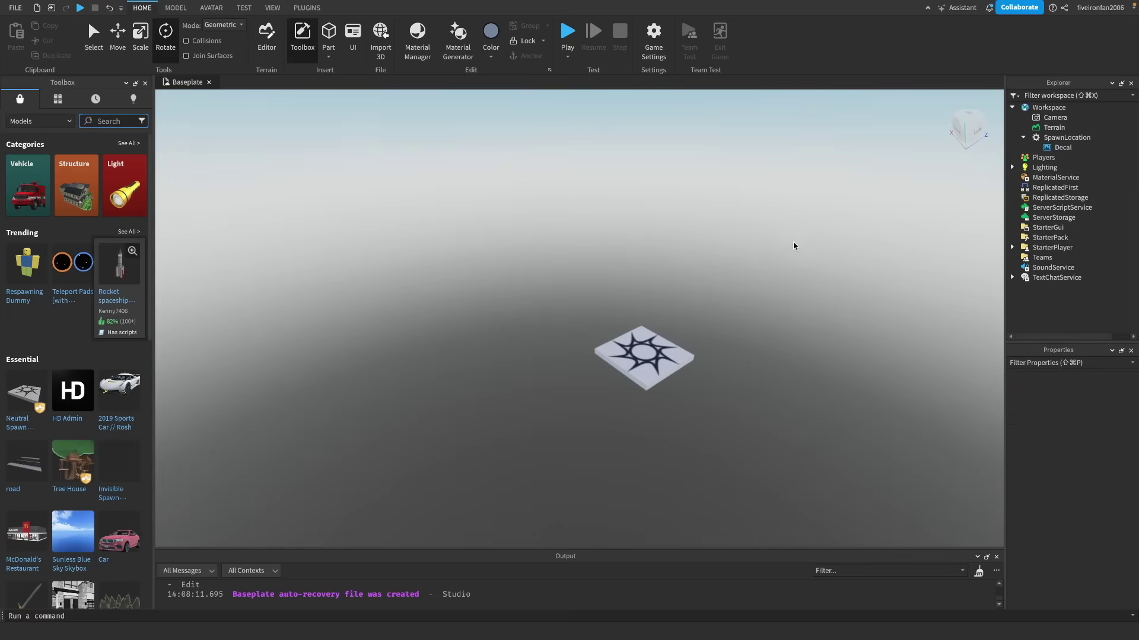
pyautogui.scroll(8, 793, 244)
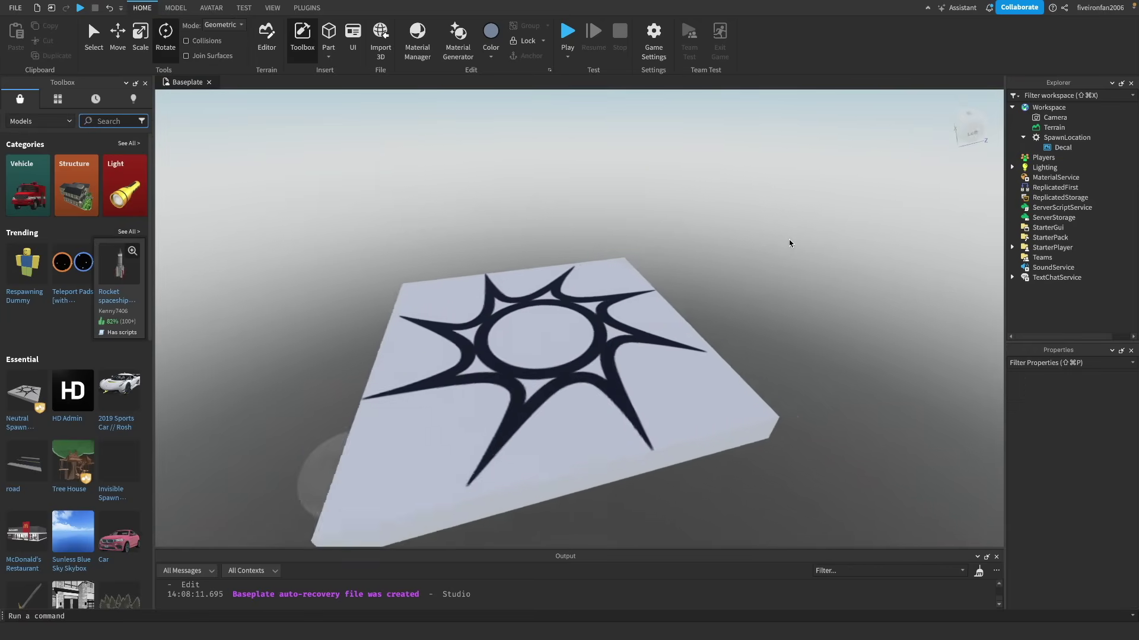
pyautogui.scroll(-8, 788, 243)
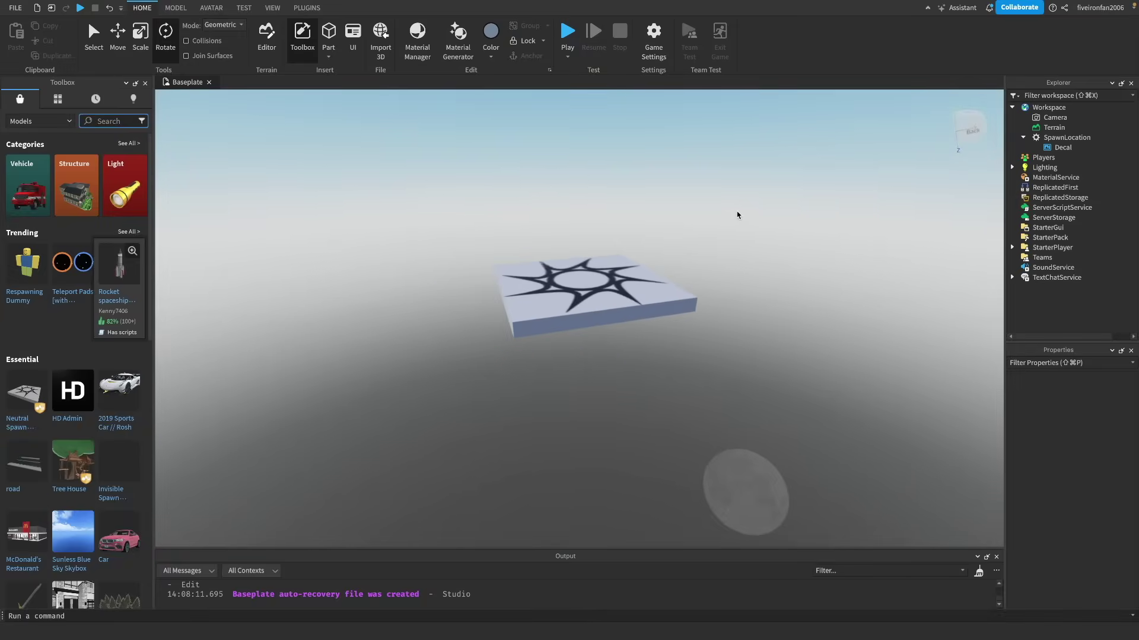
pyautogui.moveTo(739, 215); pyautogui.dragTo(736, 213, button='right')
# Step: Focus the view on the spawn location, deselect it, and reselect it with the Select tool
pyautogui.click(489, 376)
pyautogui.press('f')
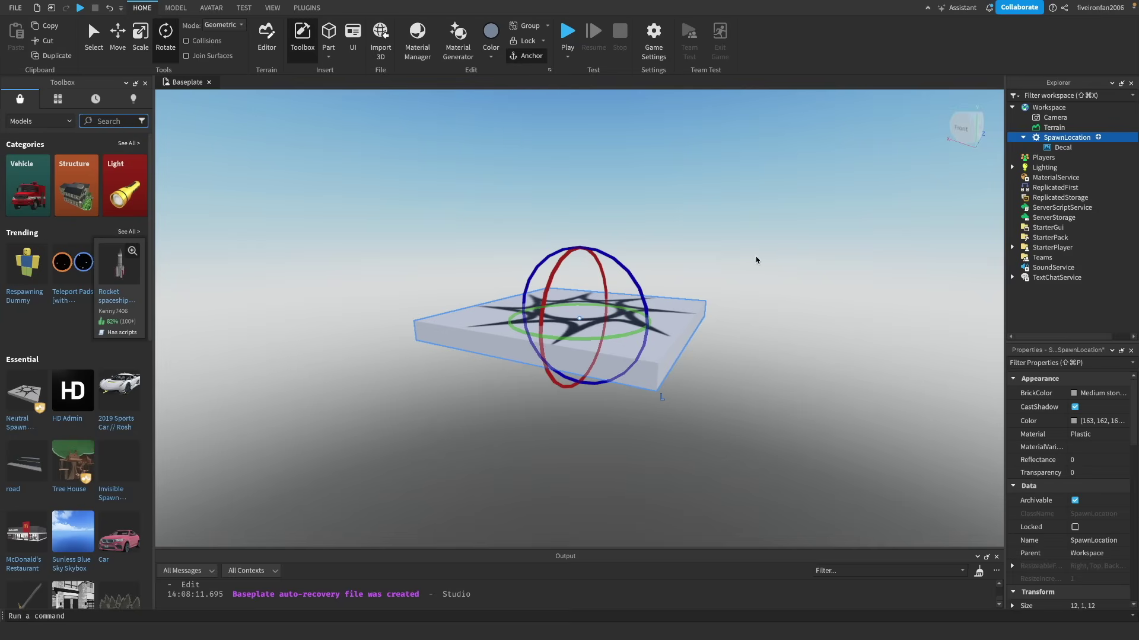
pyautogui.click(377, 116)
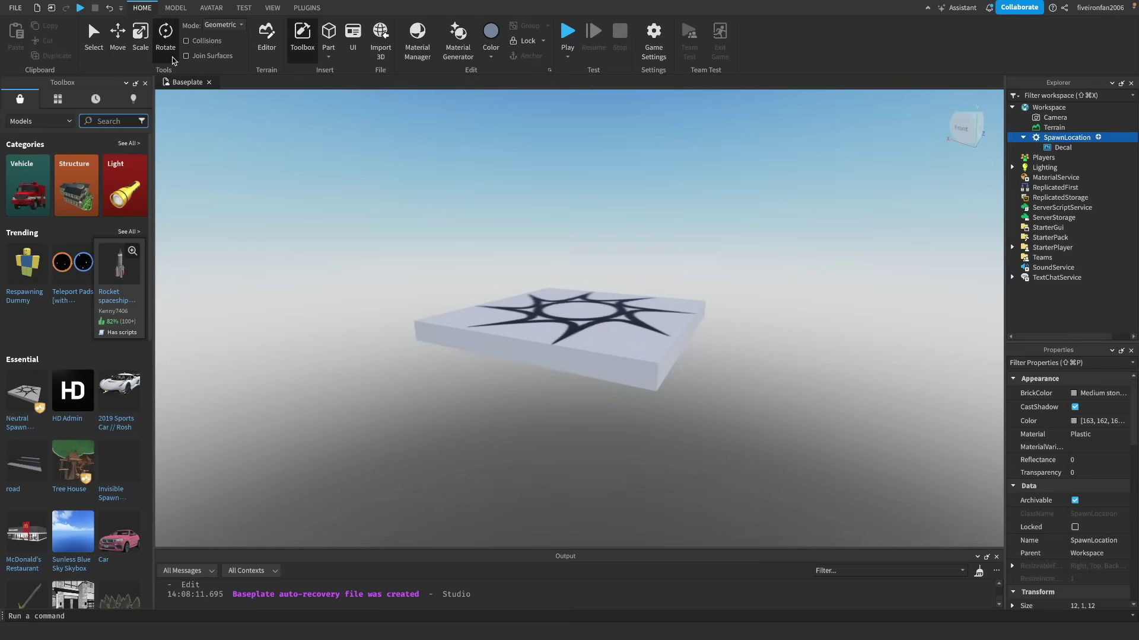
pyautogui.click(94, 36)
pyautogui.click(565, 308)
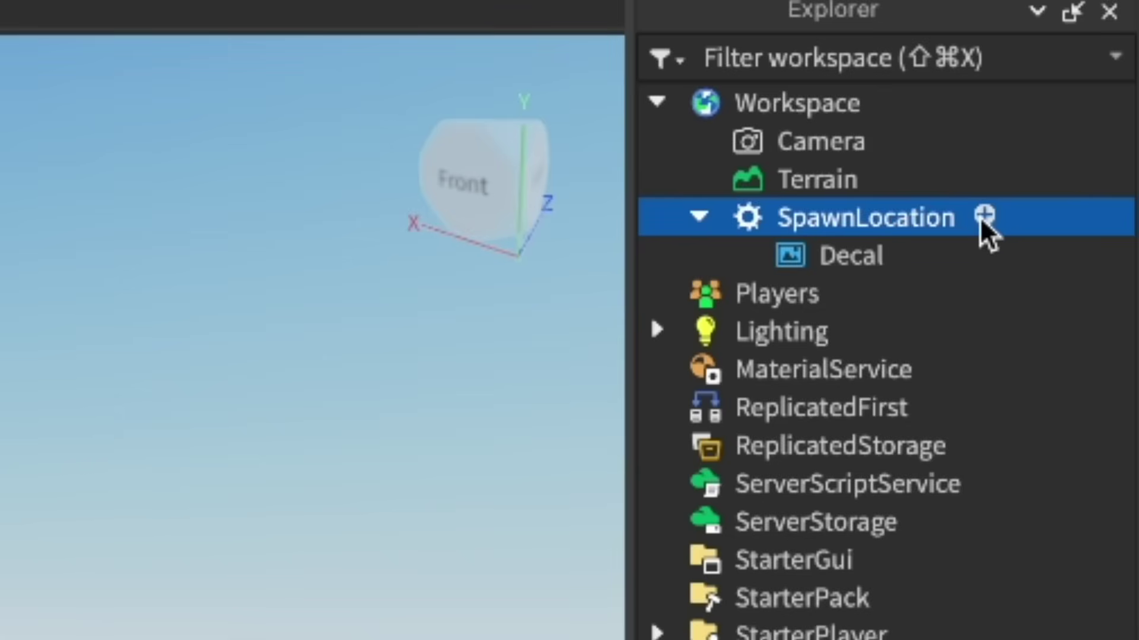
# Step: Search the insertable objects for "hi" and add a Highlight inside SpawnLocation
pyautogui.click(989, 221)
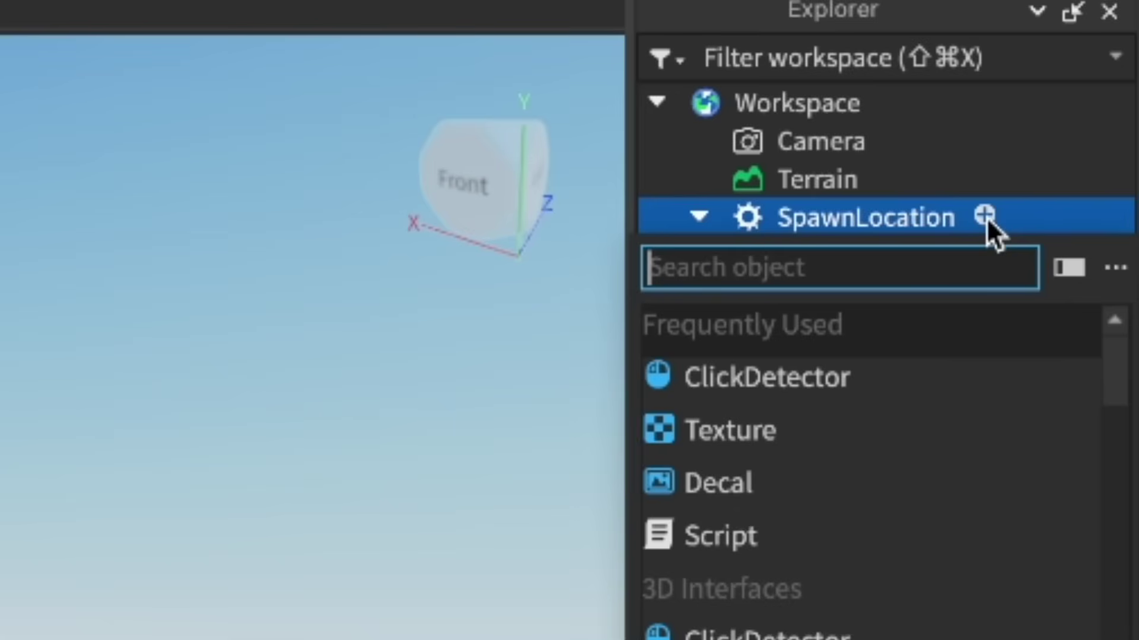
pyautogui.write('hi')
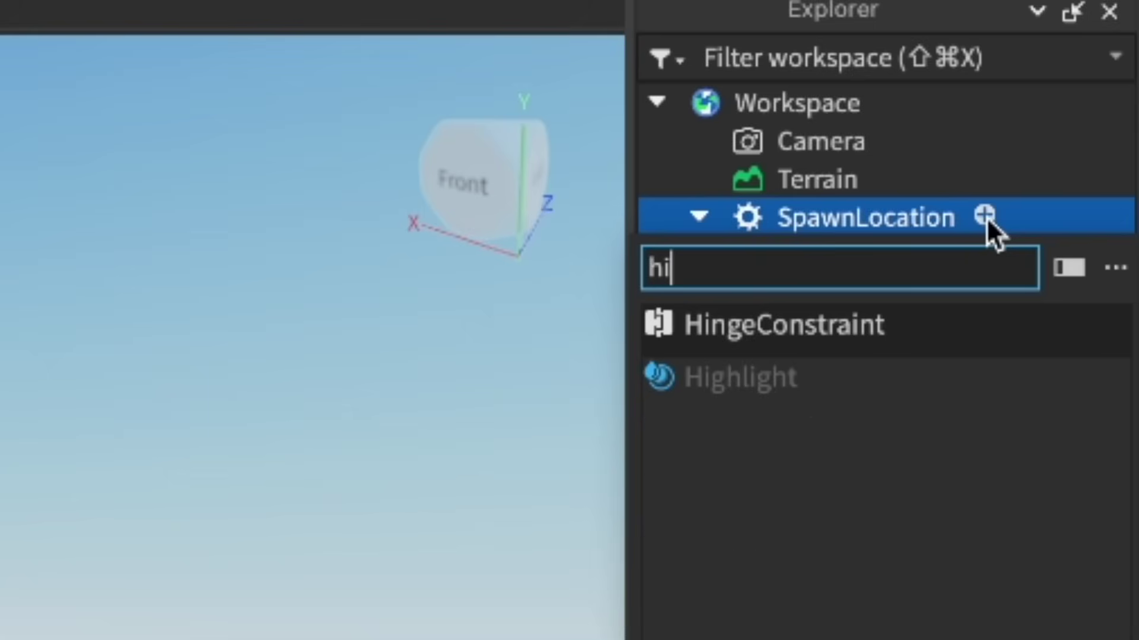
pyautogui.click(707, 379)
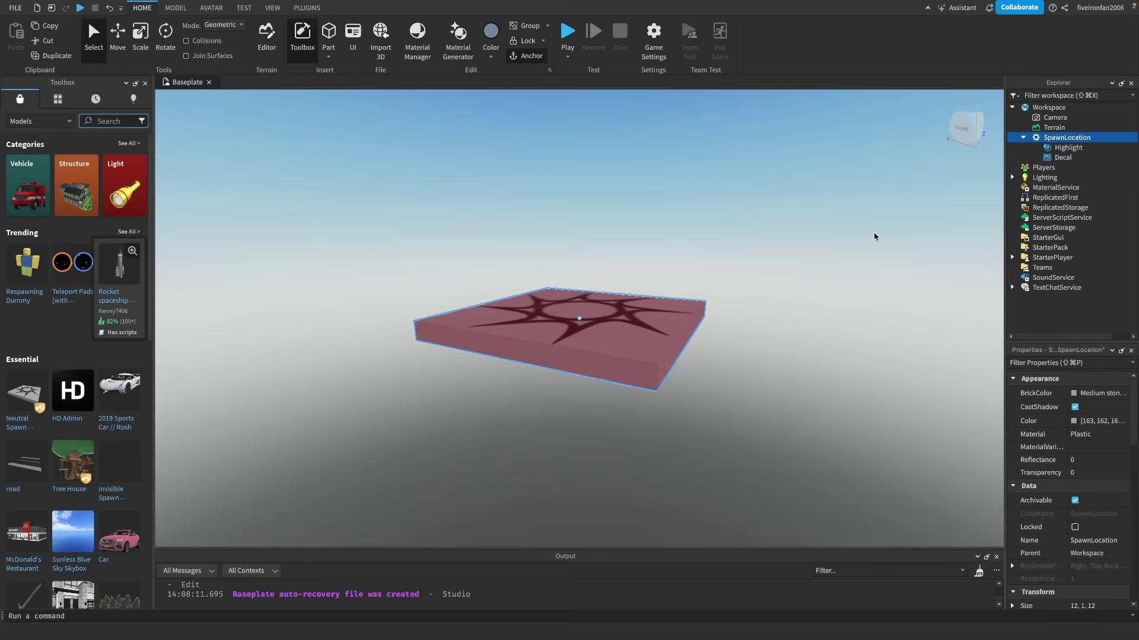
pyautogui.scroll(5, 841, 269)
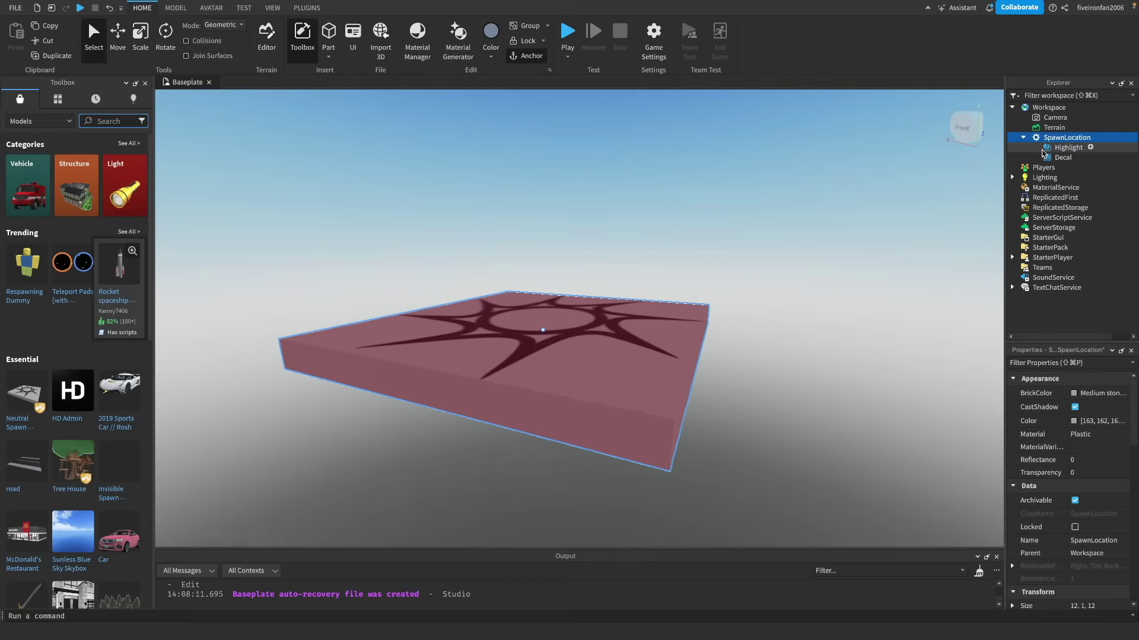
# Step: Set the Highlight's FillTransparency to 1
pyautogui.click(1044, 149)
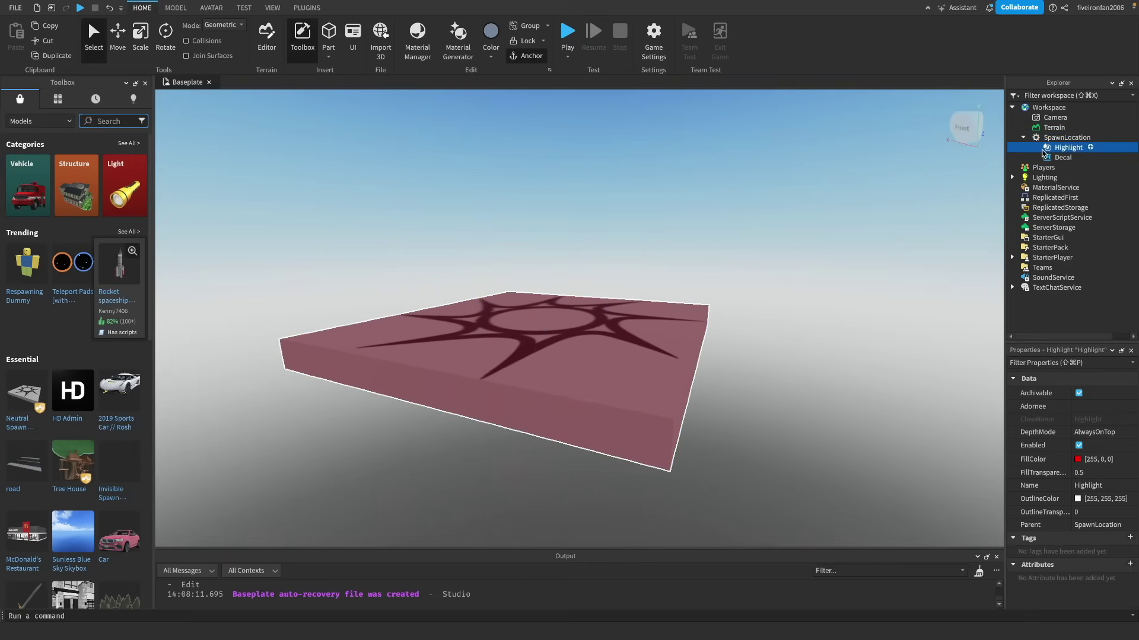
pyautogui.click(1084, 473)
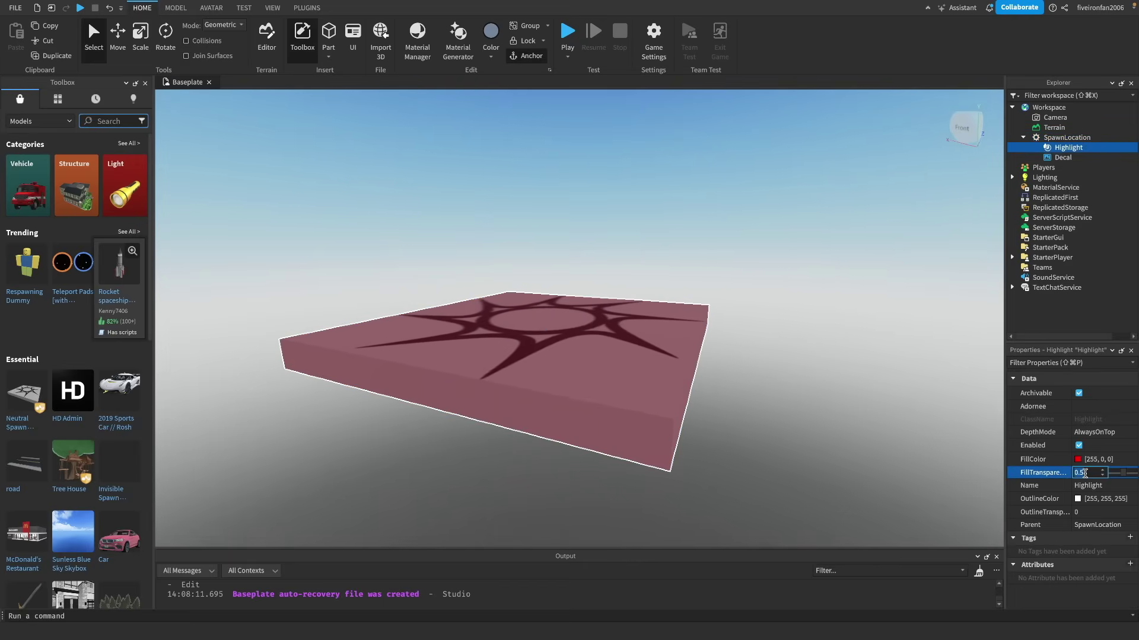
pyautogui.write('1')
pyautogui.press('Return')
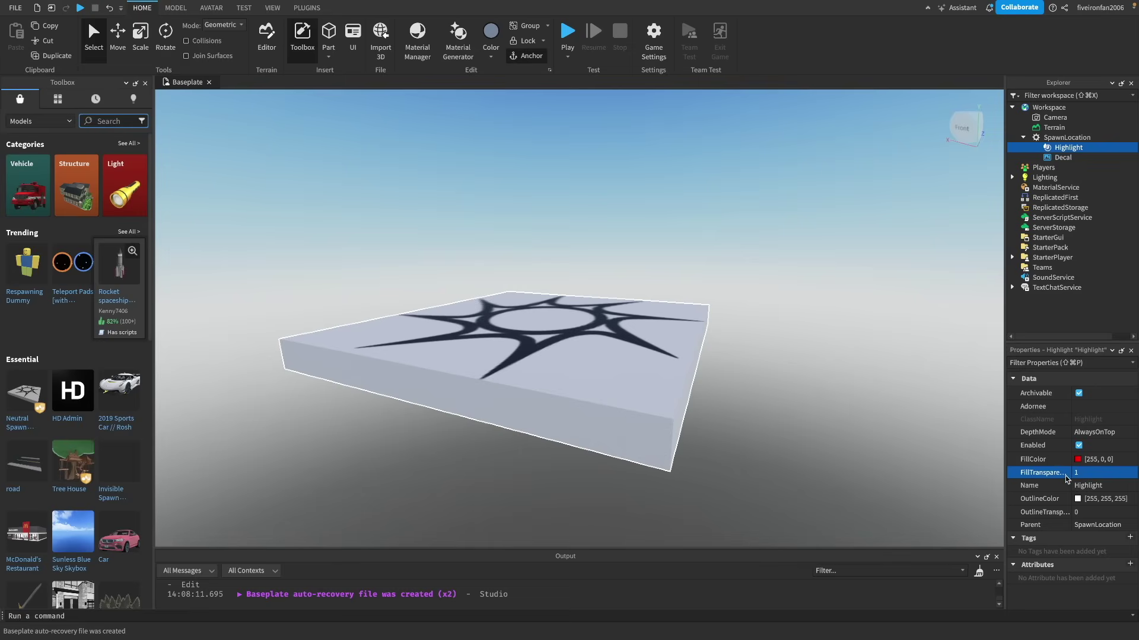
pyautogui.click(1081, 474)
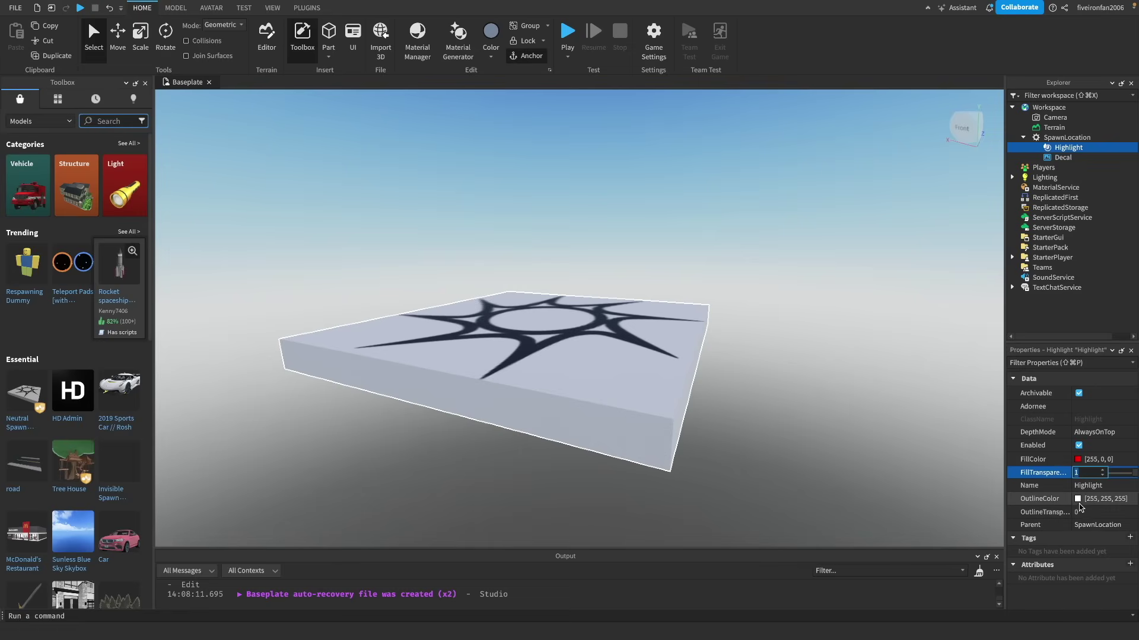
# Step: Set the Highlight's OutlineColor to black (0, 0, 0) and deselect it to view the outlined spawn location
pyautogui.click(1077, 500)
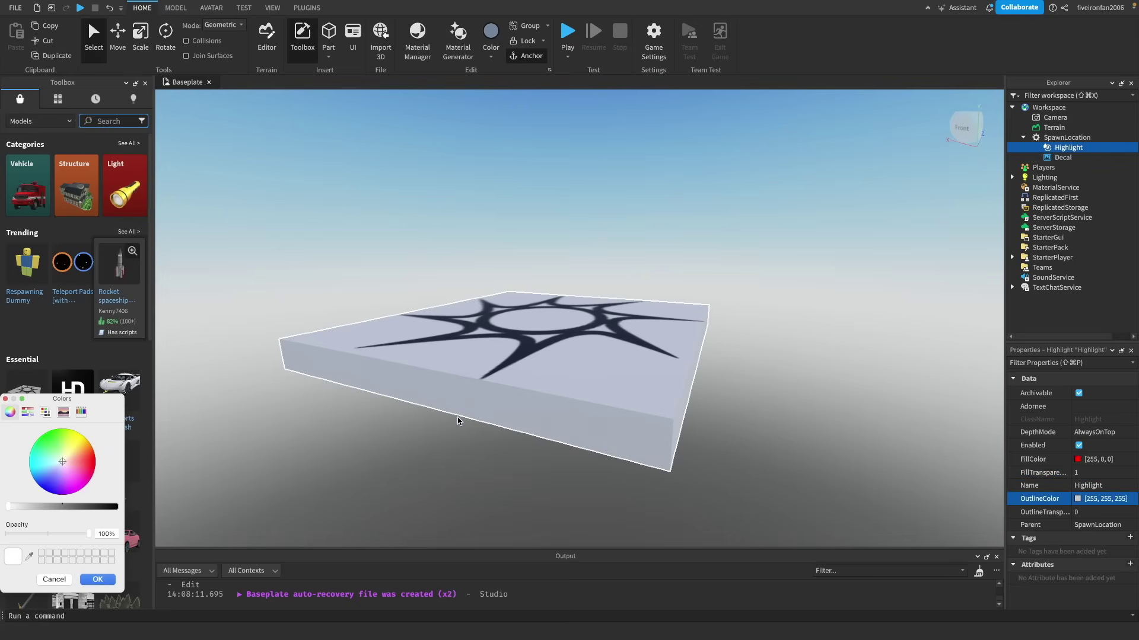
pyautogui.moveTo(46, 508); pyautogui.dragTo(116, 508)
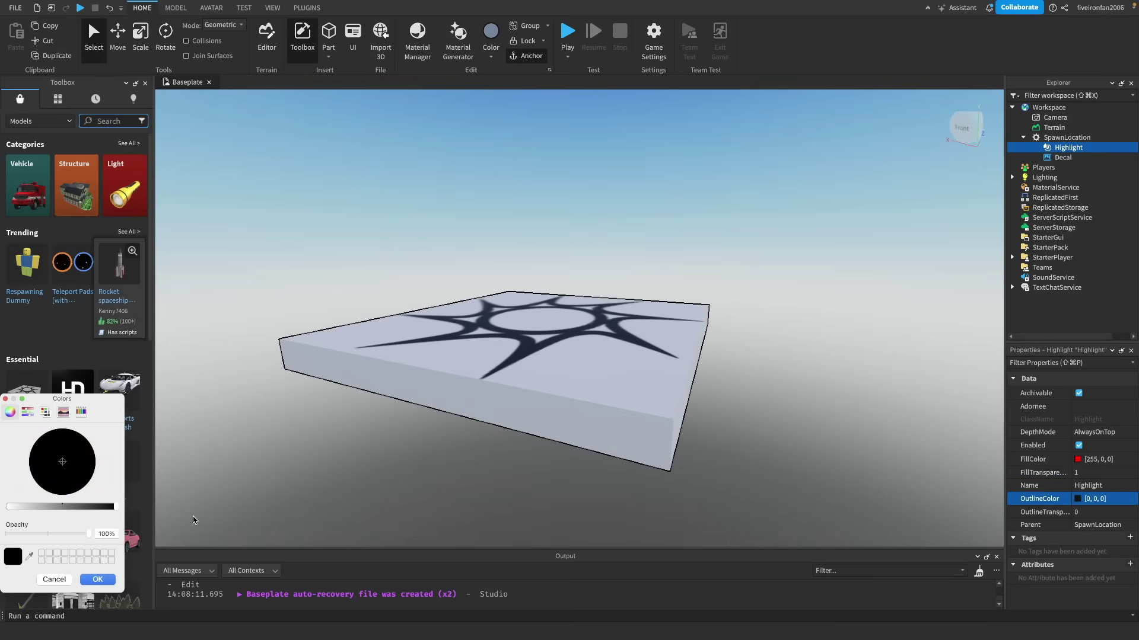
pyautogui.click(110, 577)
pyautogui.click(461, 200)
pyautogui.moveTo(461, 200); pyautogui.dragTo(453, 199, button='right')
pyautogui.press('s')
pyautogui.press('w')
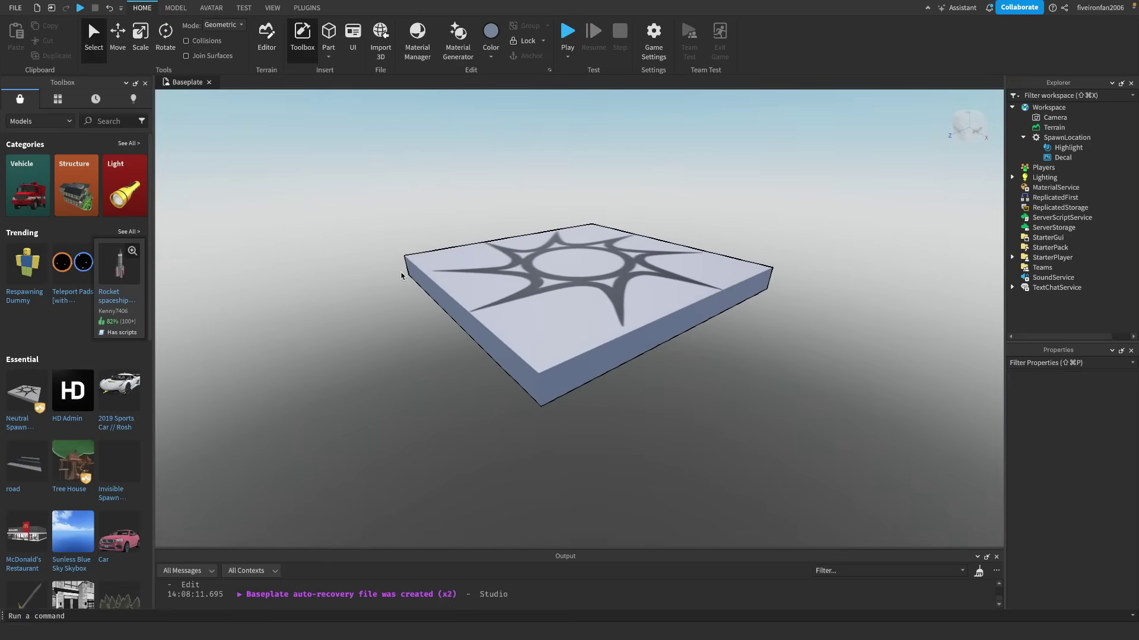
pyautogui.press('a')
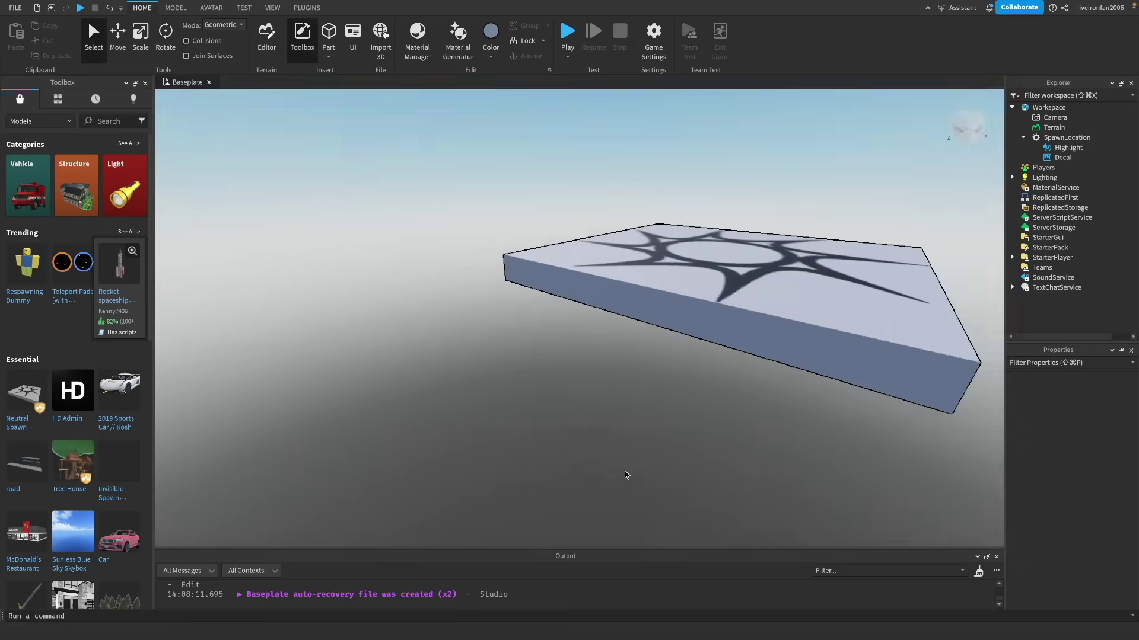
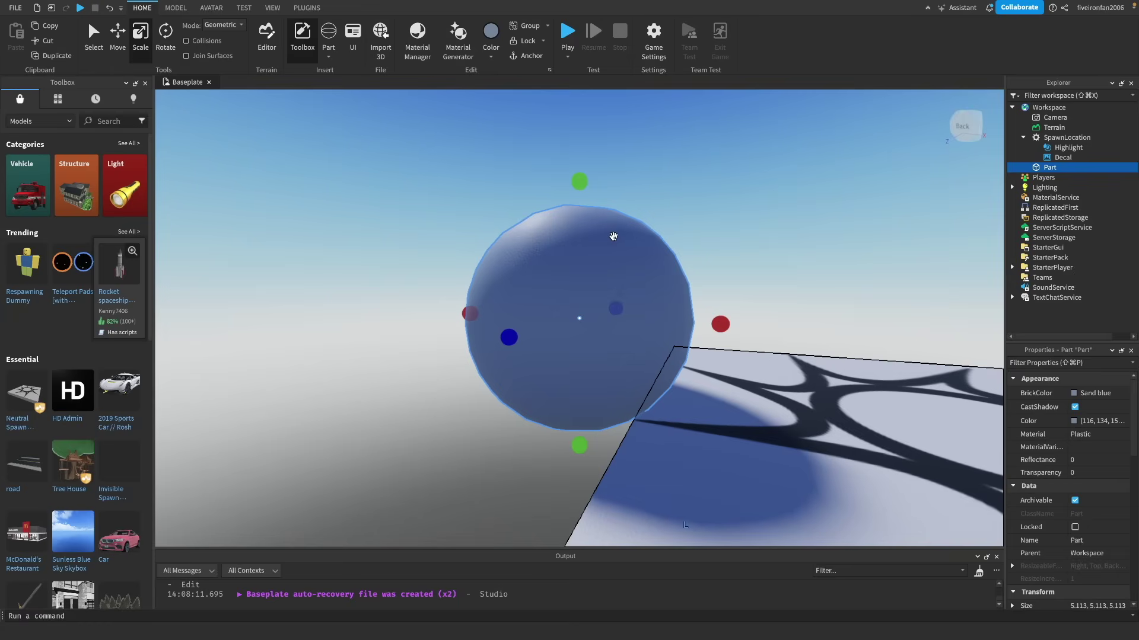
# Step: Undo the last change to the sphere part and delete the sphere
pyautogui.press('super+z')
pyautogui.moveTo(573, 197); pyautogui.dragTo(578, 209, button='right')
pyautogui.moveTo(508, 153); pyautogui.dragTo(485, 157, button='right')
pyautogui.press('Delete')
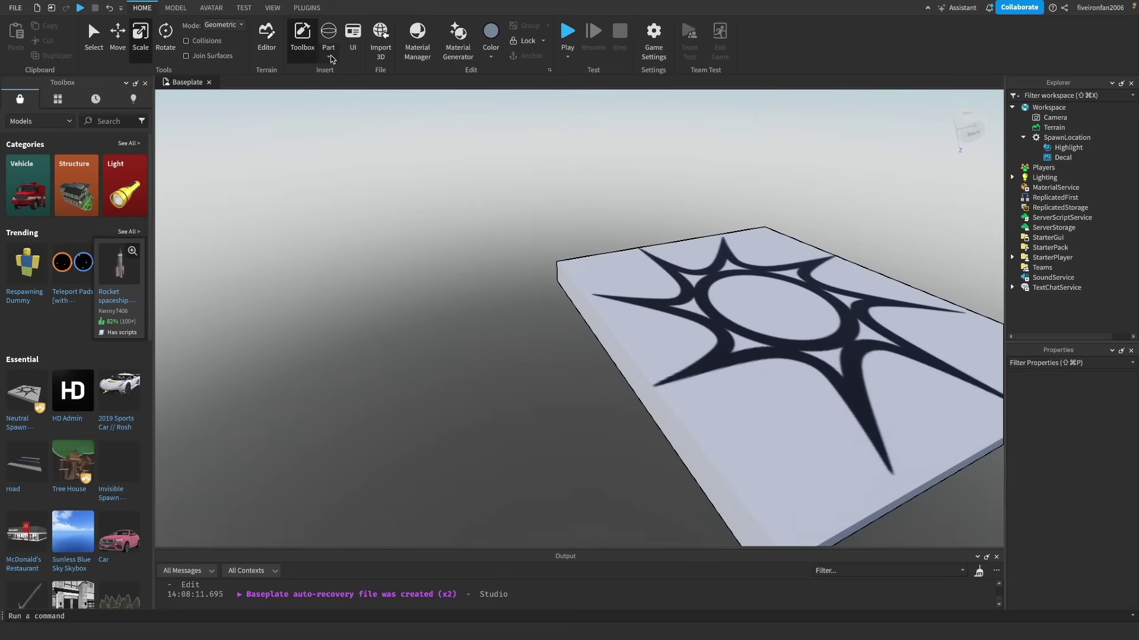
# Step: Insert a new sphere part near the far corner of the spawn location, deselect it, and select it again
pyautogui.click(330, 58)
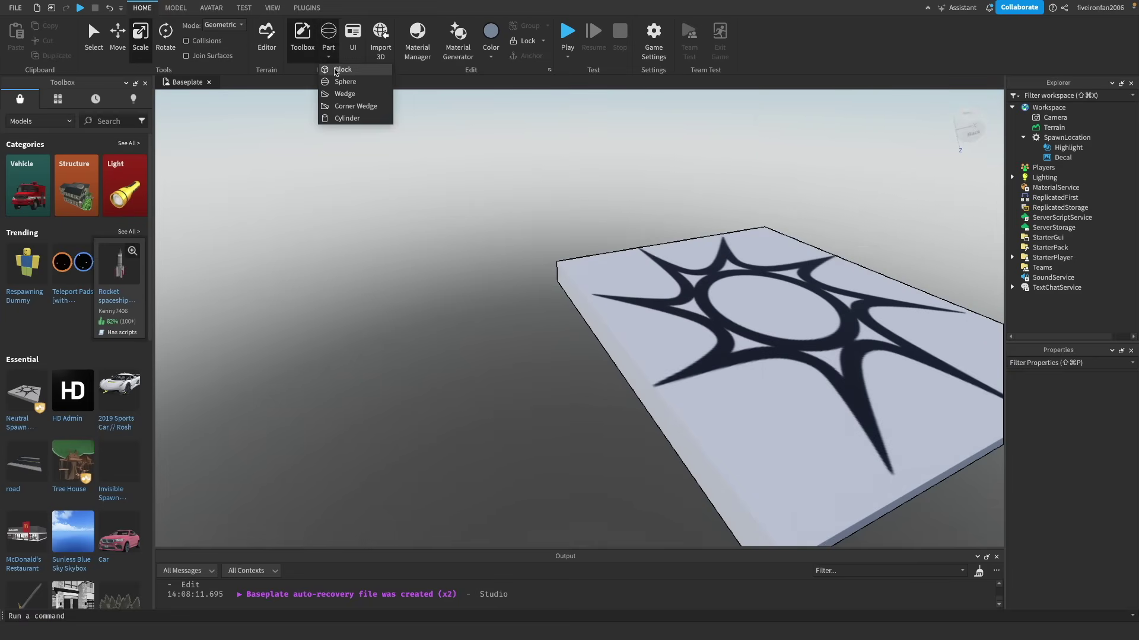
pyautogui.click(339, 82)
pyautogui.click(673, 142)
pyautogui.moveTo(673, 142); pyautogui.dragTo(676, 145, button='right')
pyautogui.press('d')
pyautogui.click(582, 249)
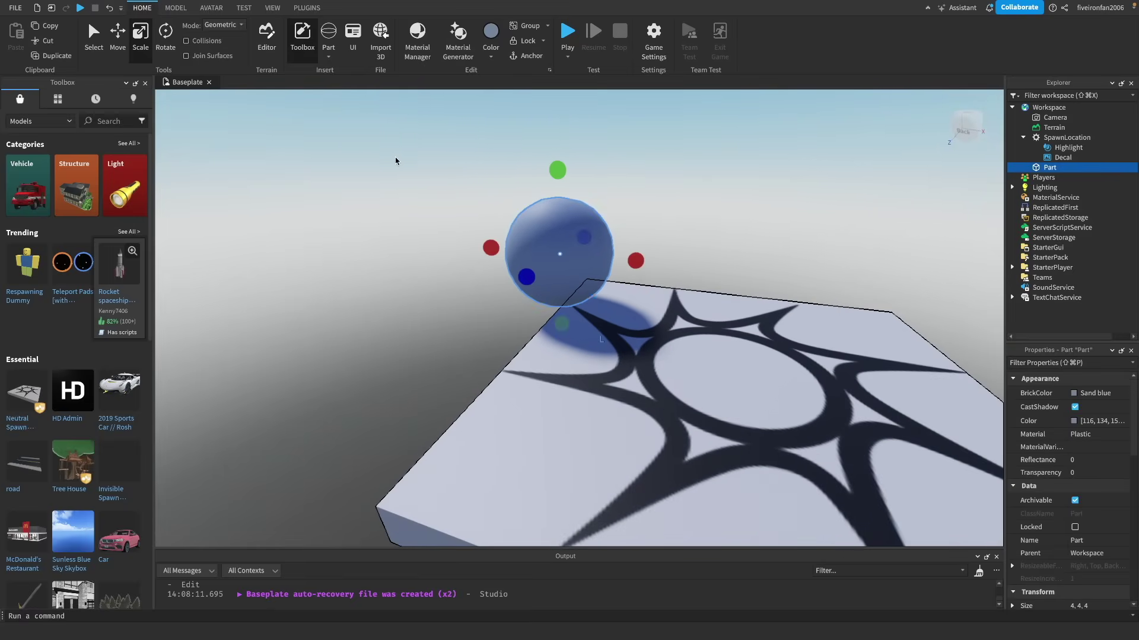
# Step: Move the sphere away from the spawn location's corner and scale it up to about 4.845 studs
pyautogui.click(117, 35)
pyautogui.moveTo(653, 261); pyautogui.dragTo(568, 251)
pyautogui.click(330, 195)
pyautogui.click(448, 231)
pyautogui.hotkey('ctrl', '3')
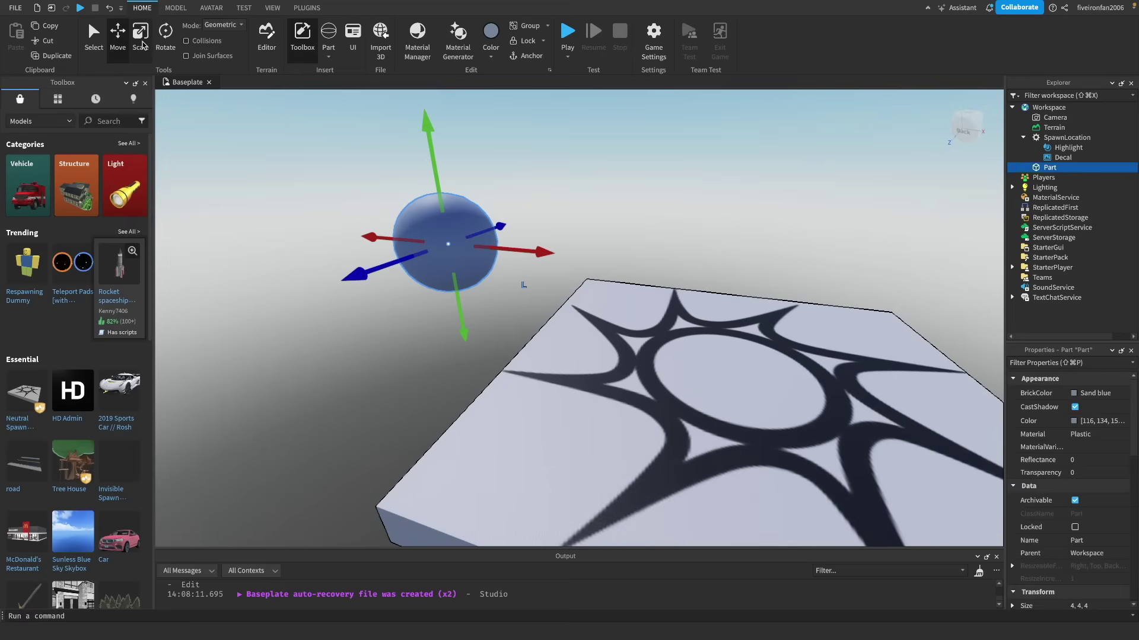
pyautogui.moveTo(434, 163); pyautogui.dragTo(432, 137)
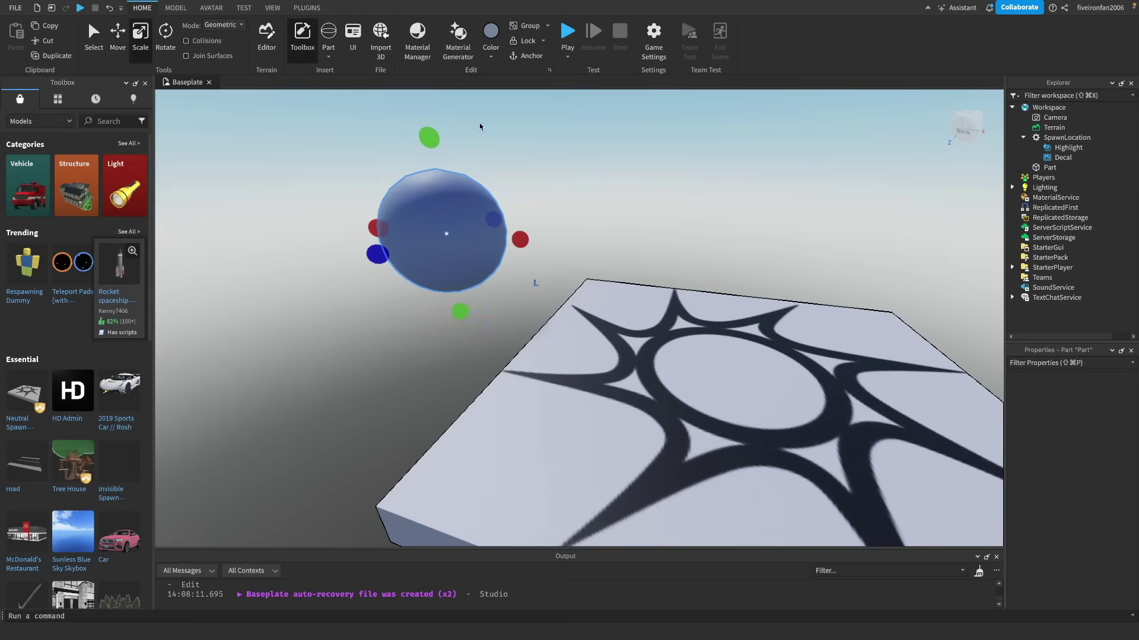
# Step: Colour the sphere pastel green, deselect it to view it, and select it again
pyautogui.click(495, 57)
pyautogui.click(551, 156)
pyautogui.click(599, 216)
pyautogui.moveTo(599, 215); pyautogui.dragTo(597, 215, button='right')
pyautogui.press('s')
pyautogui.press('a')
pyautogui.press('w')
pyautogui.press('d')
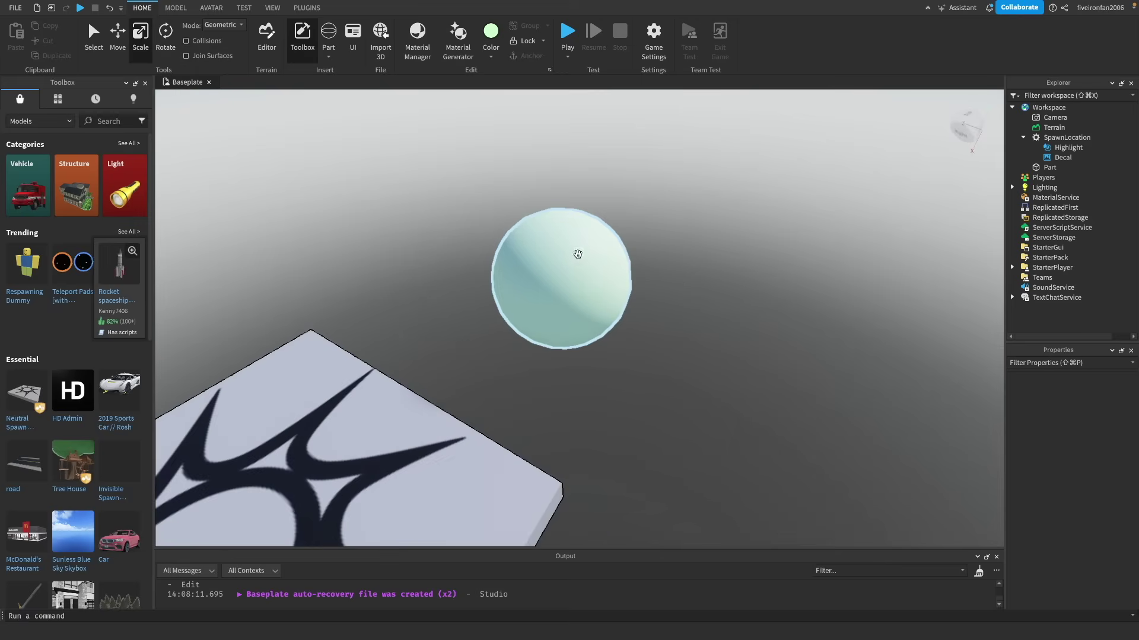
pyautogui.click(581, 243)
pyautogui.moveTo(704, 298); pyautogui.dragTo(703, 298, button='right')
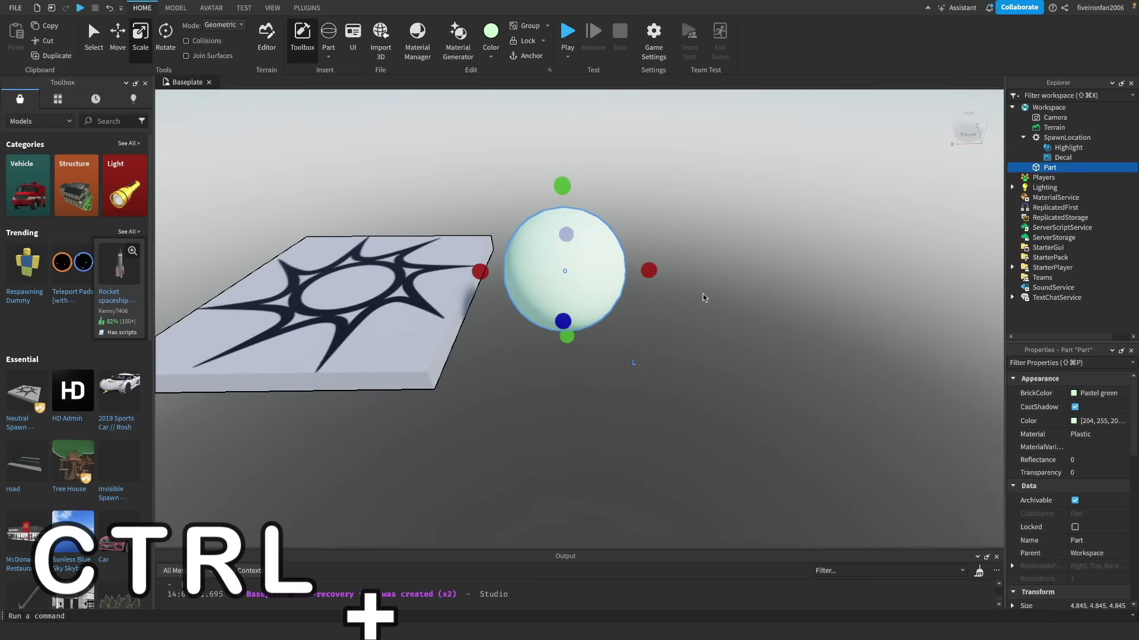
# Step: Duplicate the pastel green sphere and move the copy away from the original to make a second jump
pyautogui.hotkey('ctrl', 'd')
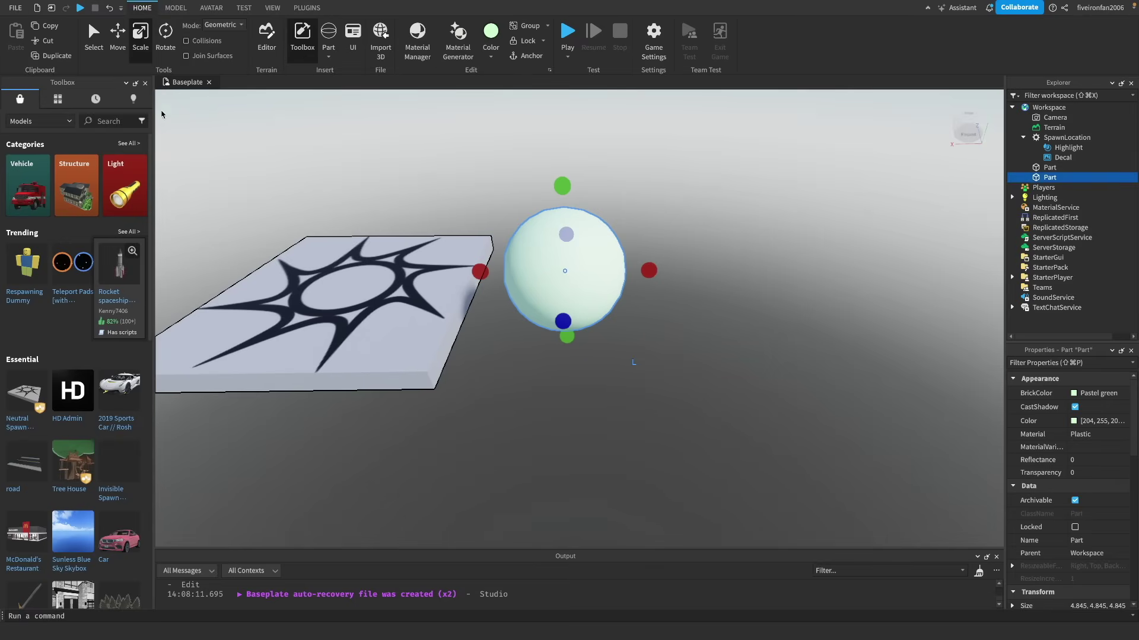
pyautogui.click(118, 39)
pyautogui.press('d')
pyautogui.moveTo(658, 224); pyautogui.dragTo(658, 225, button='right')
pyautogui.moveTo(386, 301); pyautogui.dragTo(548, 265)
pyautogui.press('a')
pyautogui.moveTo(549, 266); pyautogui.dragTo(547, 265, button='right')
pyautogui.moveTo(501, 246); pyautogui.dragTo(453, 245)
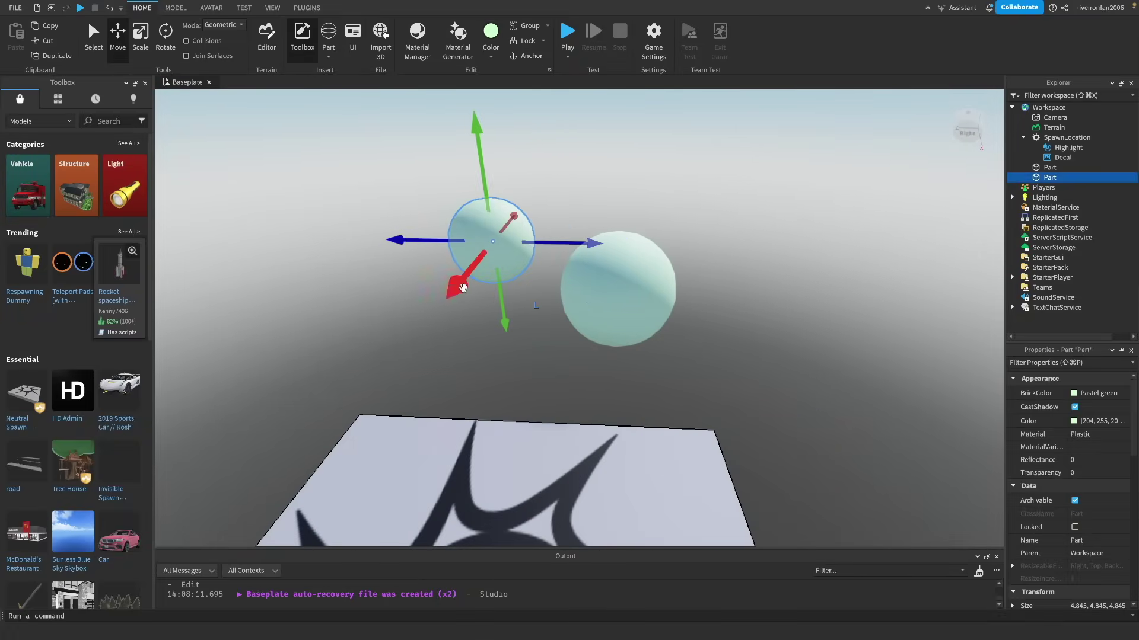
# Step: Colour the duplicated sphere cyan
pyautogui.click(490, 57)
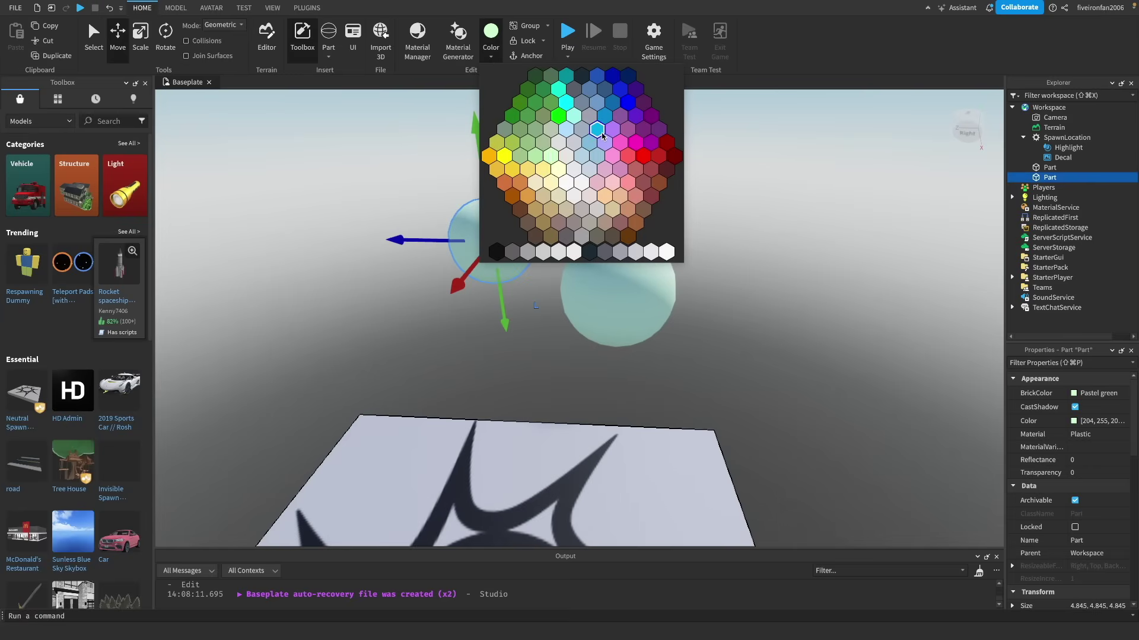
pyautogui.click(601, 134)
pyautogui.moveTo(476, 207); pyautogui.dragTo(667, 343, button='right')
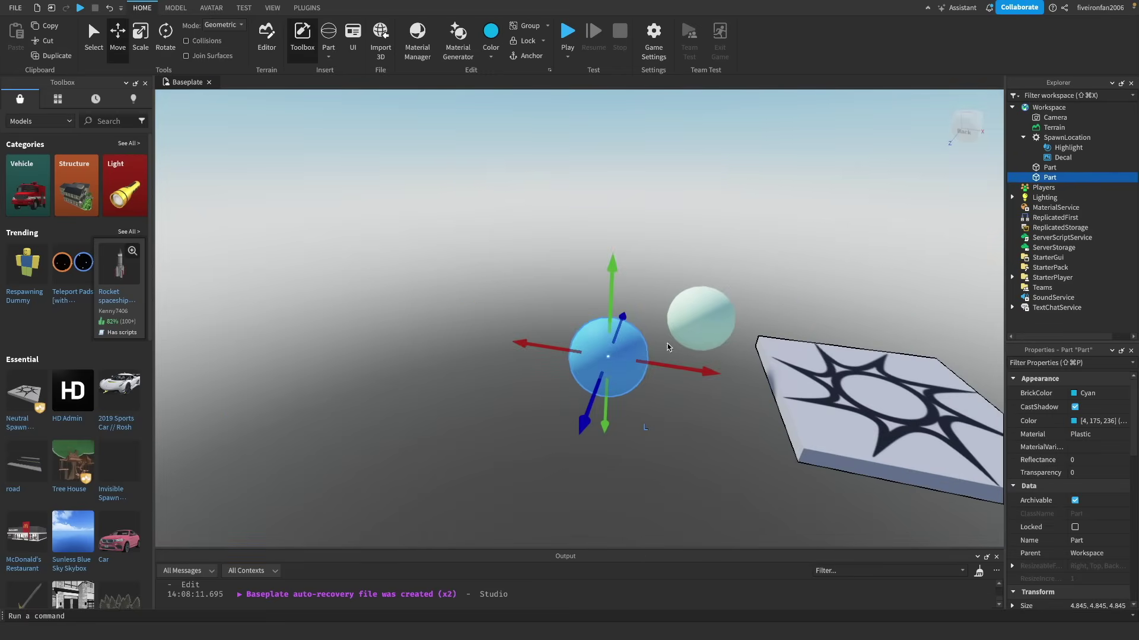
# Step: Duplicate the cyan sphere, move the copy farther from the spawn location, and colour it lime green
pyautogui.hotkey('ctrl', 'd')
pyautogui.moveTo(598, 386); pyautogui.dragTo(507, 335)
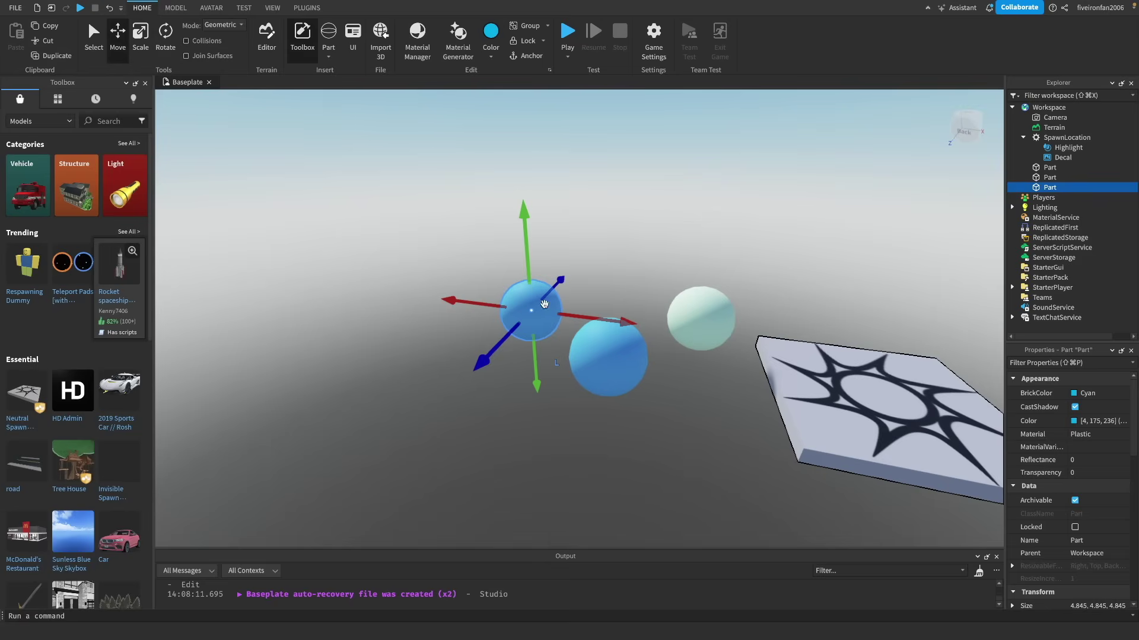
pyautogui.click(488, 58)
pyautogui.click(559, 117)
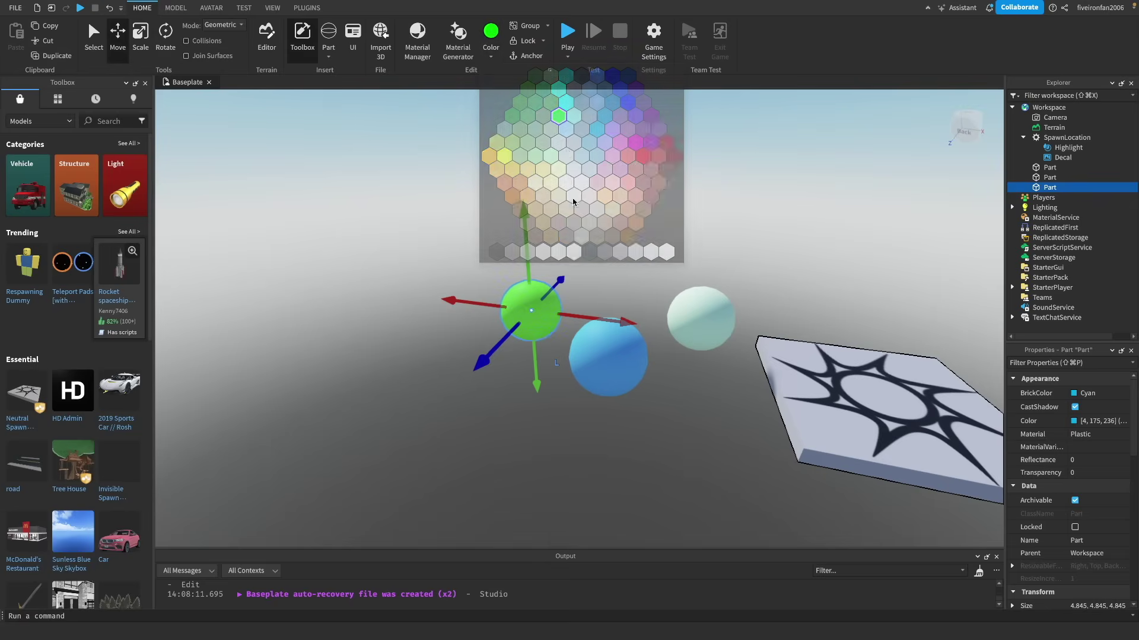
# Step: Duplicate the lime green sphere, offset the copy farther along the course, and colour it really red
pyautogui.hotkey('ctrl', 'd')
pyautogui.moveTo(592, 320); pyautogui.dragTo(515, 316)
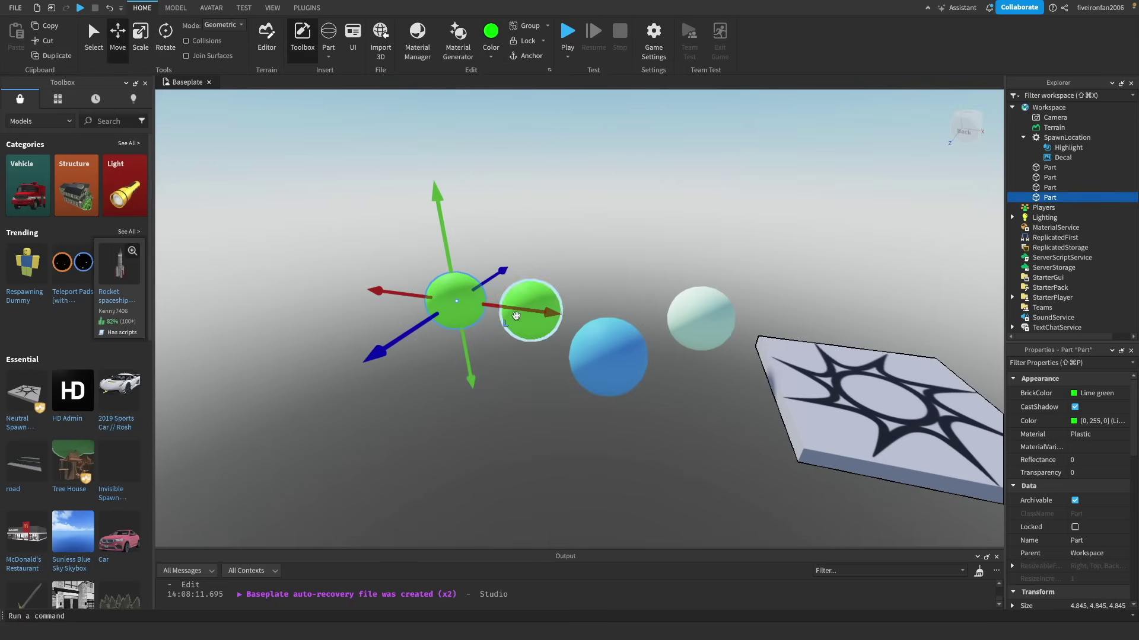
pyautogui.moveTo(437, 322); pyautogui.dragTo(399, 346)
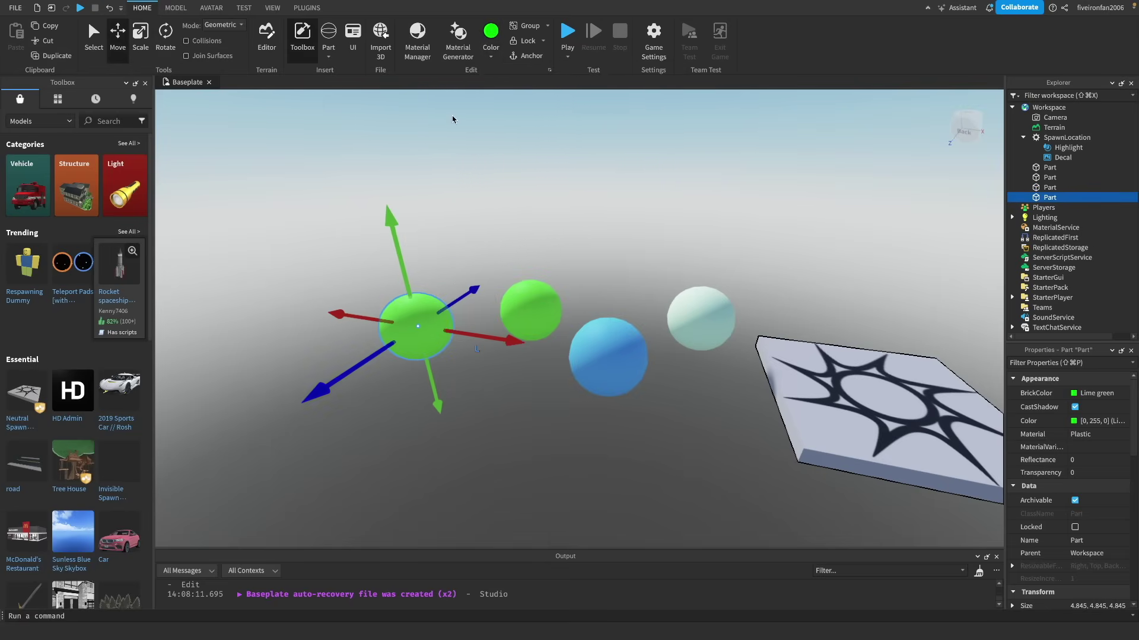
pyautogui.click(498, 59)
pyautogui.click(644, 156)
# Step: Duplicate the red sphere, move the copy to the far end of the course, and colour it yellow
pyautogui.hotkey('ctrl', 'd')
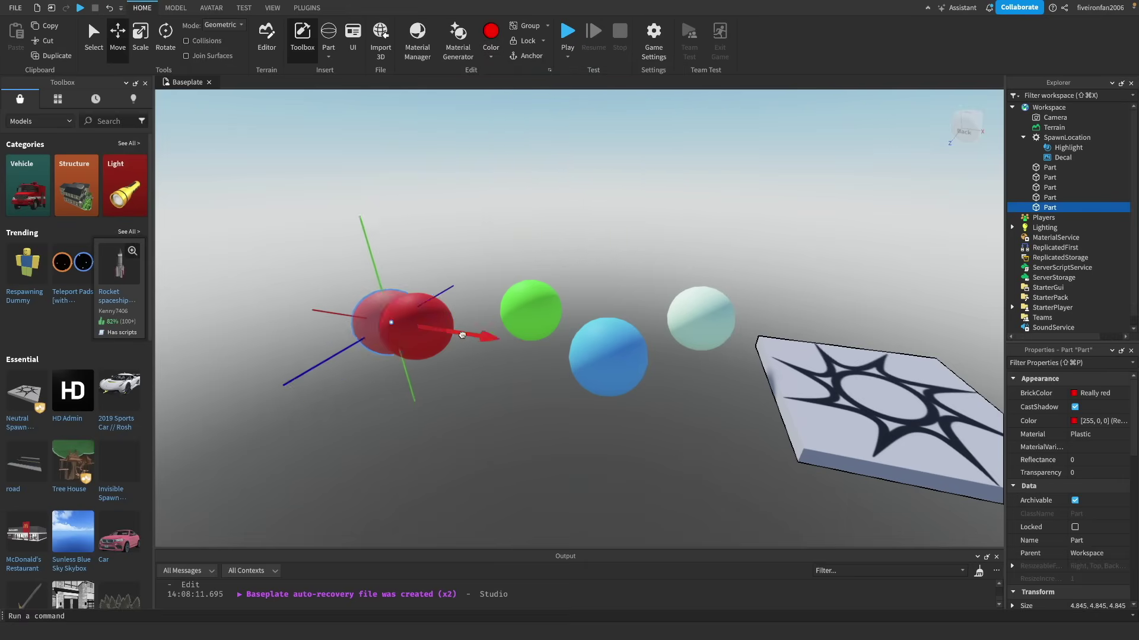
pyautogui.moveTo(482, 330); pyautogui.dragTo(354, 328)
pyautogui.moveTo(251, 335); pyautogui.dragTo(319, 305)
pyautogui.click(494, 51)
pyautogui.click(506, 158)
pyautogui.click(526, 177)
# Step: Playtest the game, look around for the spheres from the spawn location, and stop the test
pyautogui.moveTo(526, 178); pyautogui.dragTo(557, 90, button='right')
pyautogui.press('w')
pyautogui.press('s')
pyautogui.press('s')
pyautogui.press('w')
pyautogui.click(567, 34)
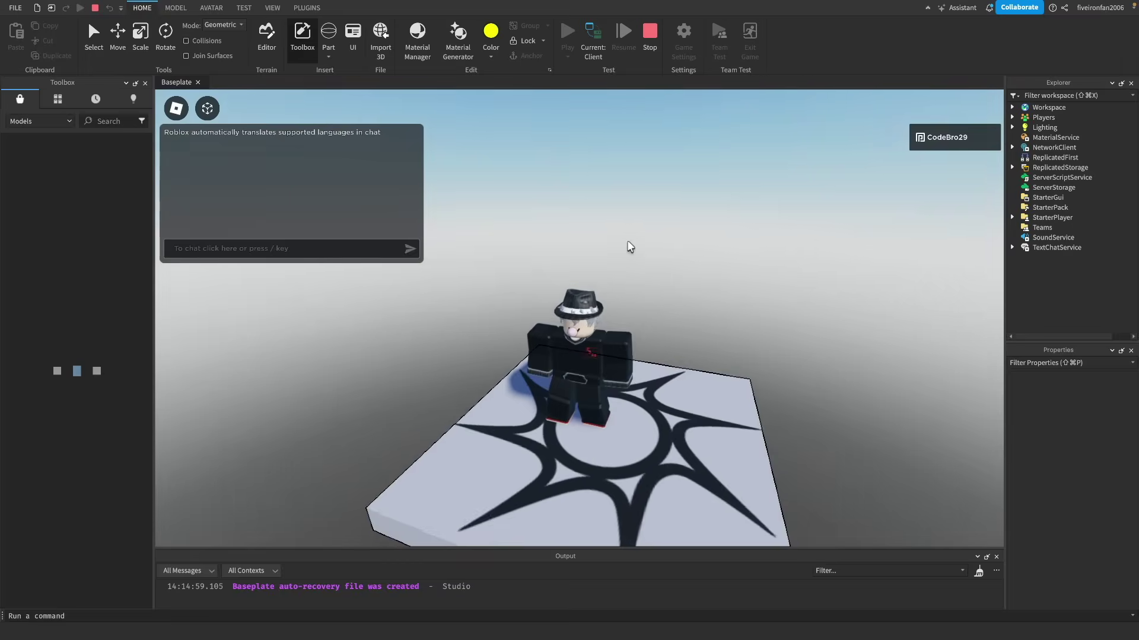
pyautogui.moveTo(627, 241); pyautogui.dragTo(627, 242, button='right')
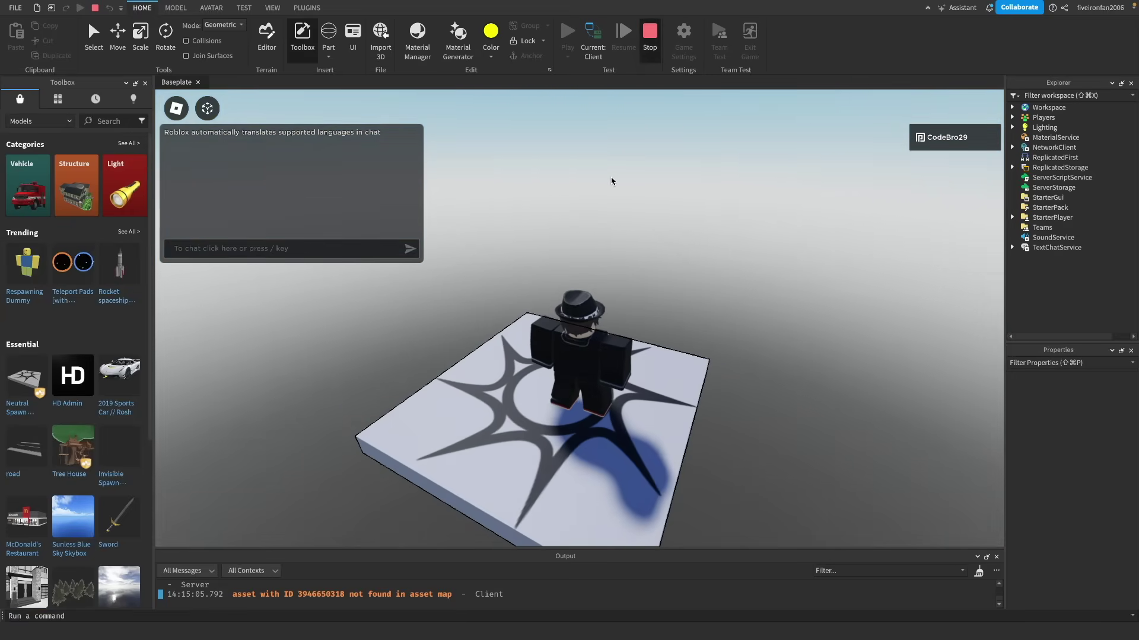
pyautogui.hotkey('shift', 'F5')
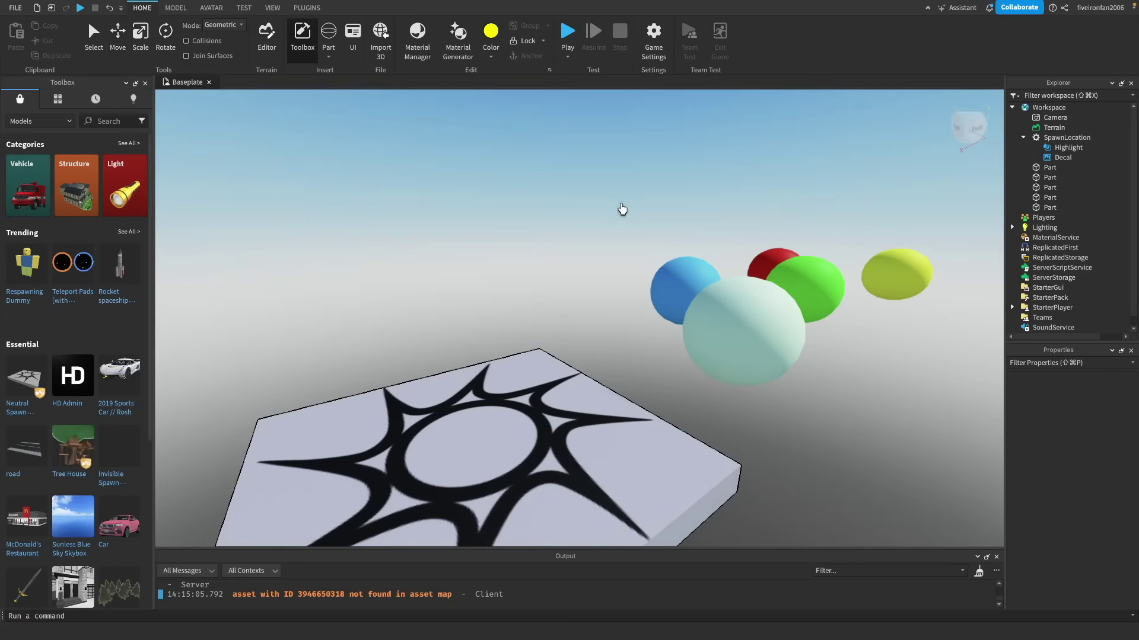
# Step: Select all five spheres, move them straight down below the spawn location, then undo the move and deselect them
pyautogui.scroll(-5, 623, 209)
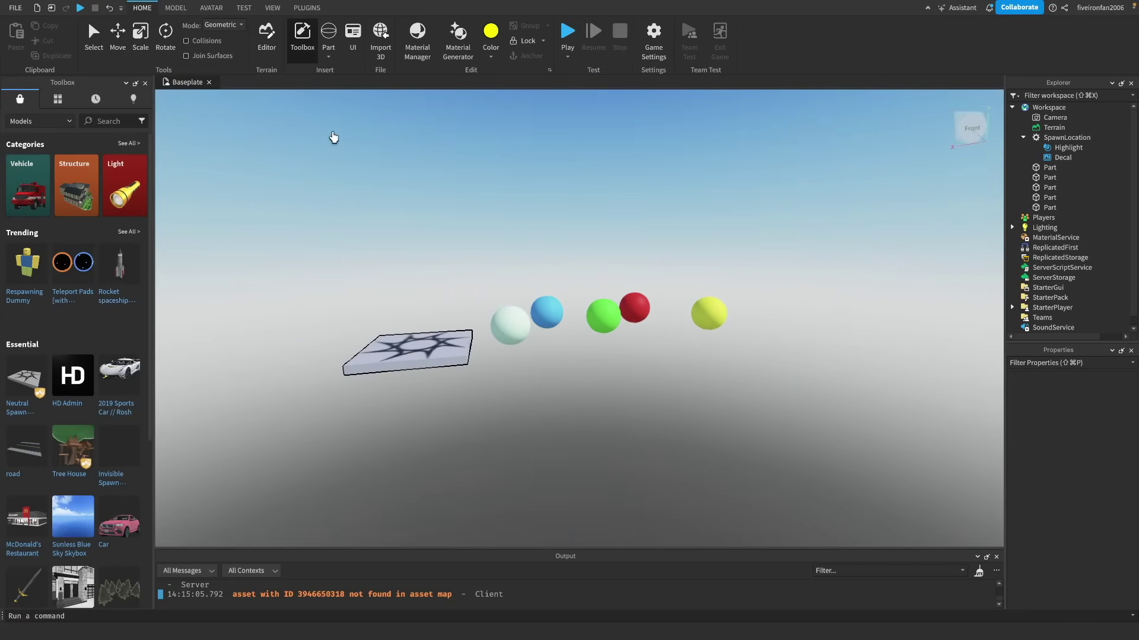
pyautogui.moveTo(486, 246); pyautogui.dragTo(759, 395)
pyautogui.click(118, 36)
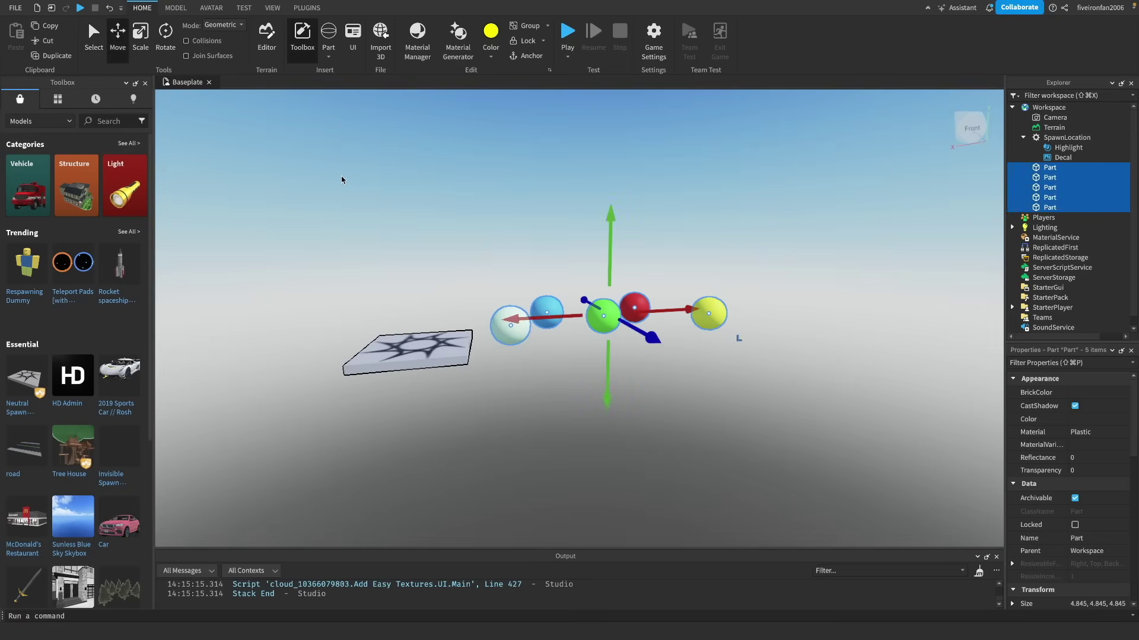
pyautogui.moveTo(610, 222); pyautogui.dragTo(620, 536)
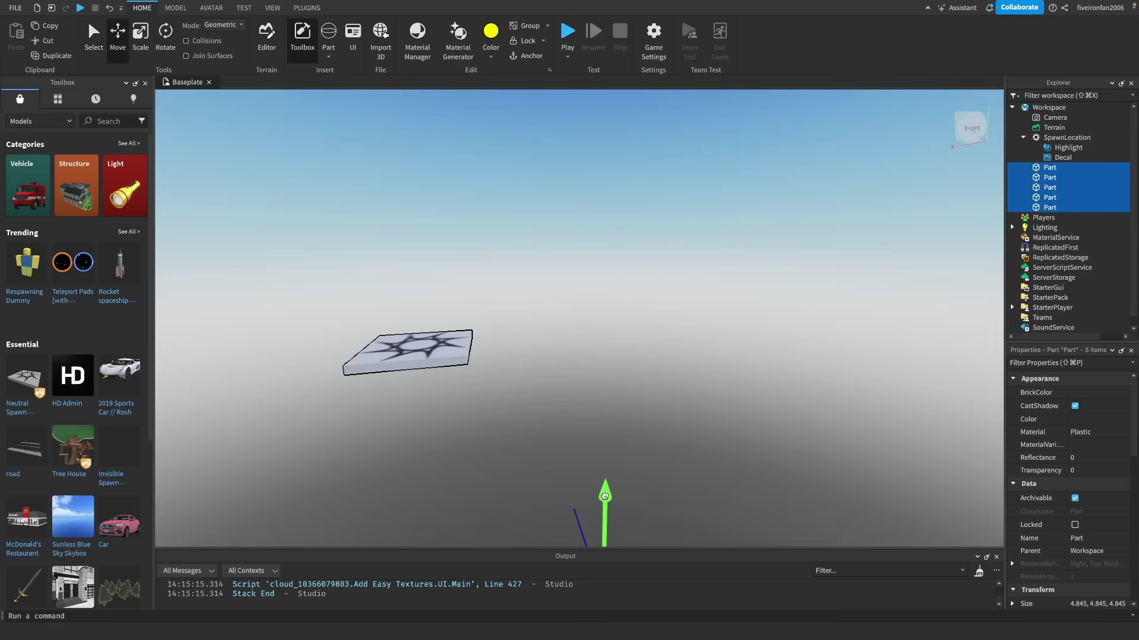
pyautogui.click(667, 341)
pyautogui.press('super+z')
pyautogui.click(593, 228)
# Step: Anchor the pastel green sphere nearest the spawn location and look through its properties
pyautogui.scroll(5, 500, 235)
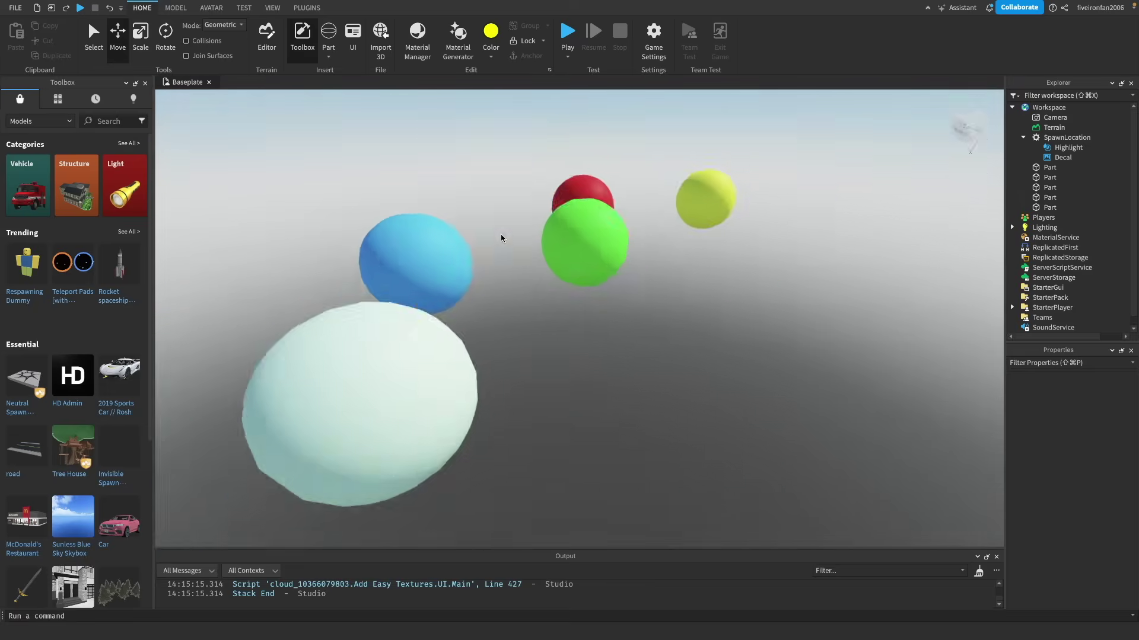
pyautogui.moveTo(500, 234); pyautogui.dragTo(558, 197, button='right')
pyautogui.scroll(-5, 502, 234)
pyautogui.scroll(3, 562, 291)
pyautogui.click(565, 306)
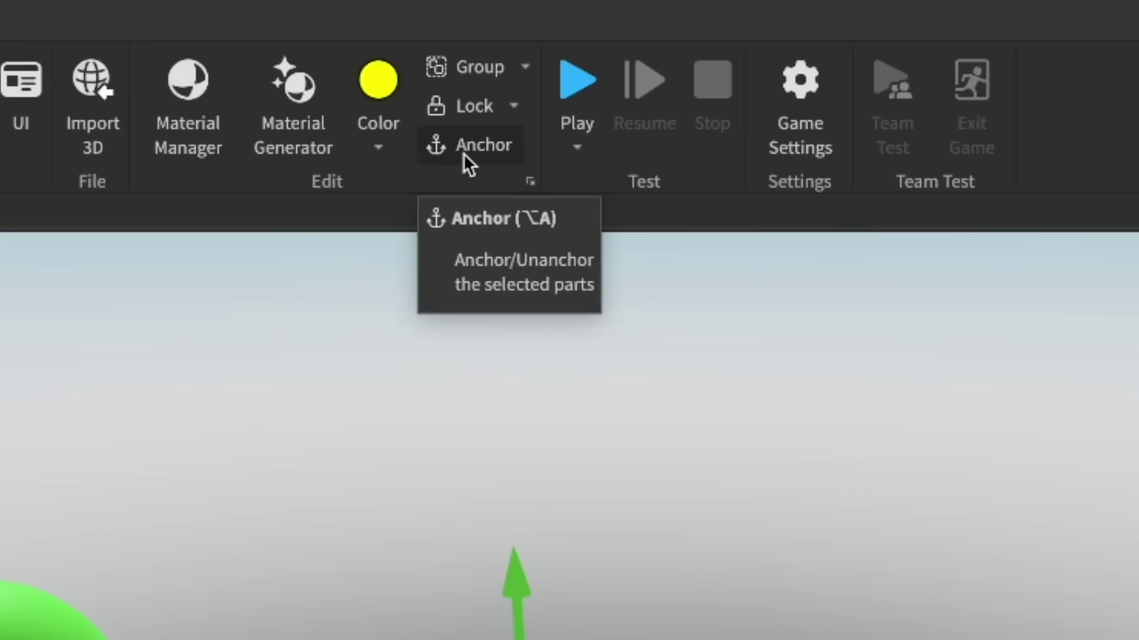
pyautogui.click(524, 60)
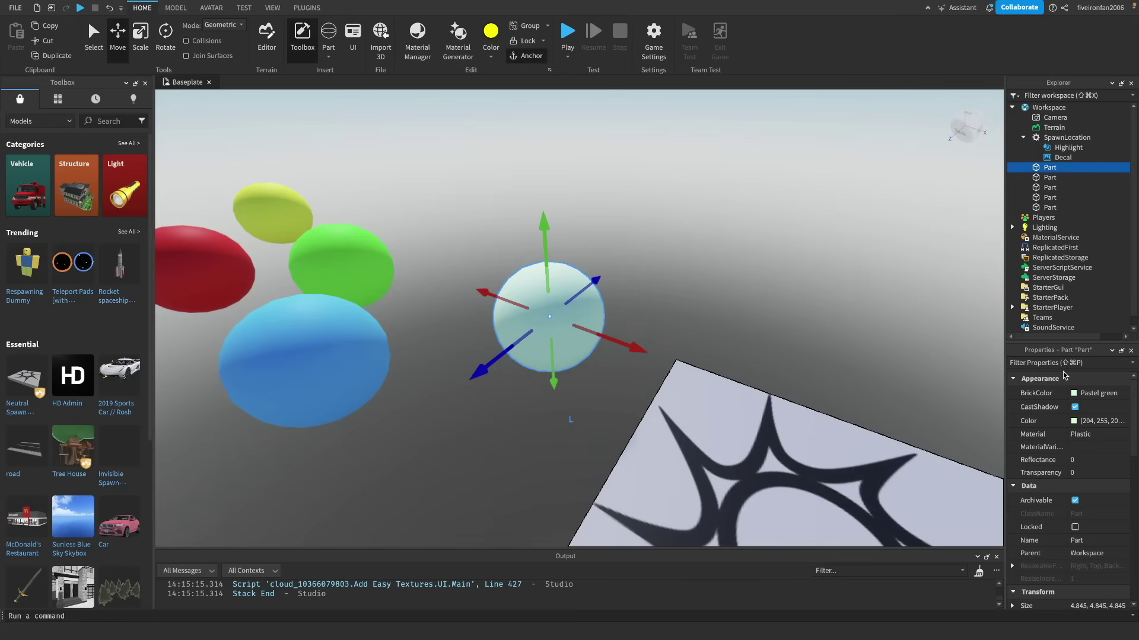
pyautogui.scroll(-8, 1083, 485)
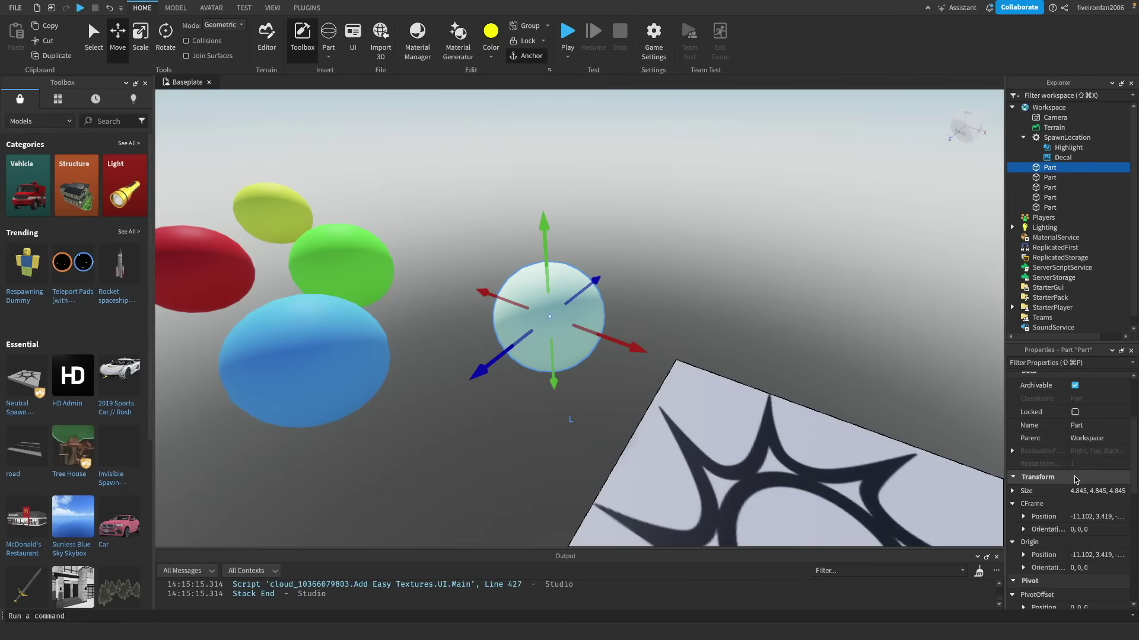
# Step: Anchor the cyan sphere and deselect it
pyautogui.click(440, 297)
pyautogui.click(336, 347)
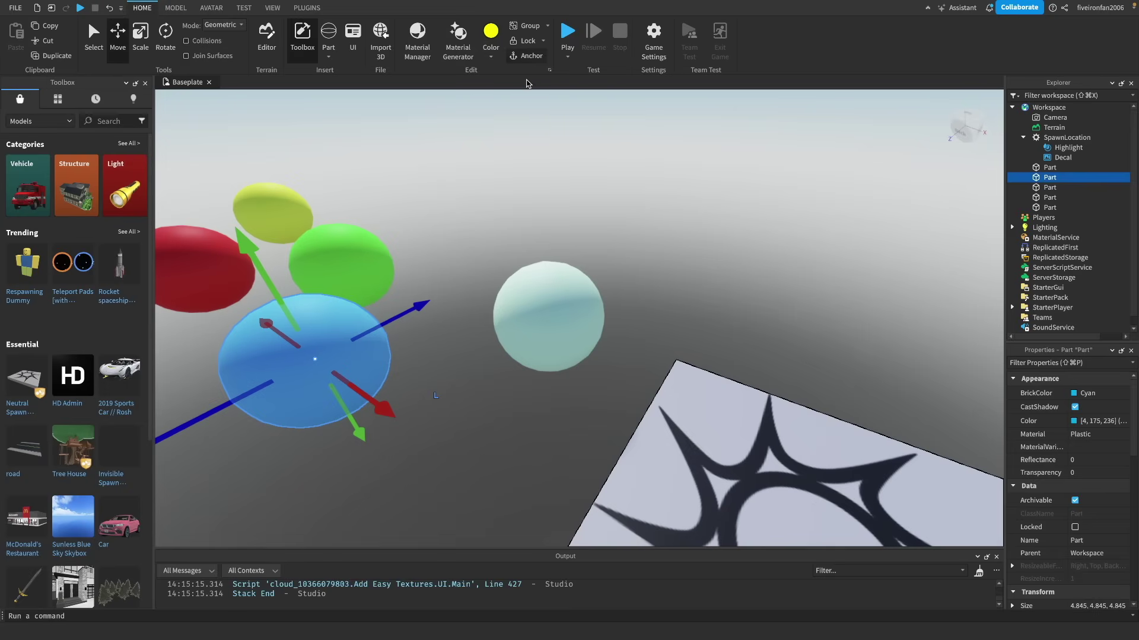
pyautogui.click(521, 161)
# Step: Select the green, red and yellow spheres together, anchor them, and deselect them
pyautogui.moveTo(521, 161); pyautogui.dragTo(522, 163, button='right')
pyautogui.press('s')
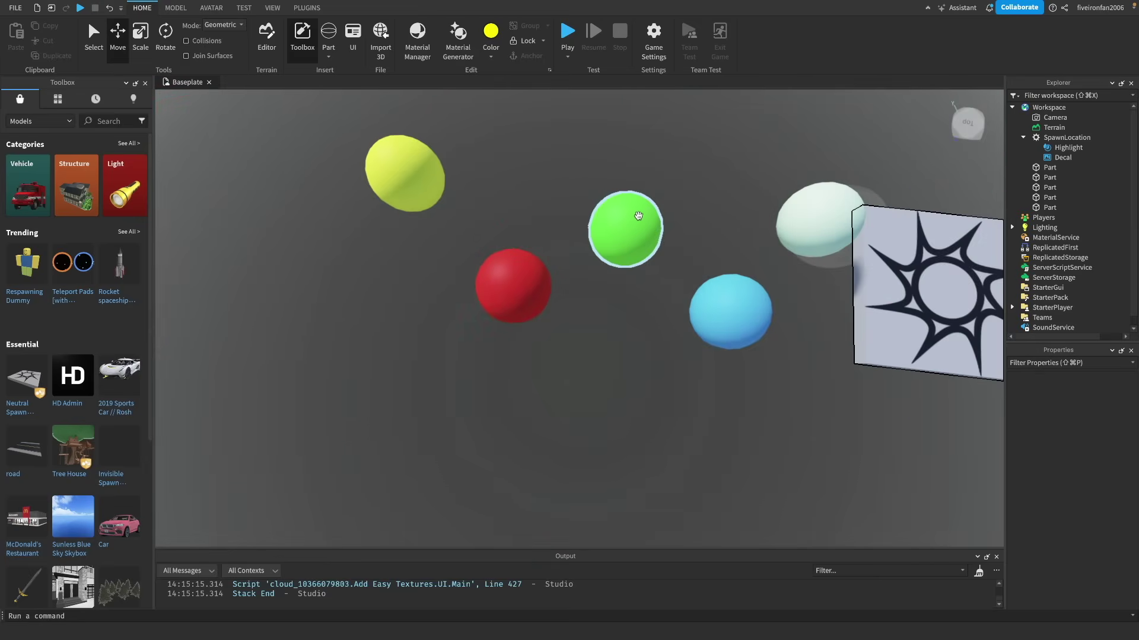
pyautogui.click(638, 216)
pyautogui.keyDown('shift'); pyautogui.click(511, 283); pyautogui.keyUp('shift')
pyautogui.keyDown('shift'); pyautogui.click(422, 186); pyautogui.keyUp('shift')
pyautogui.moveTo(588, 300)
pyautogui.mouseDown(button='right')
pyautogui.moveTo(591, 273)
pyautogui.moveTo(592, 284)
pyautogui.mouseUp(button='right')
pyautogui.press('w')
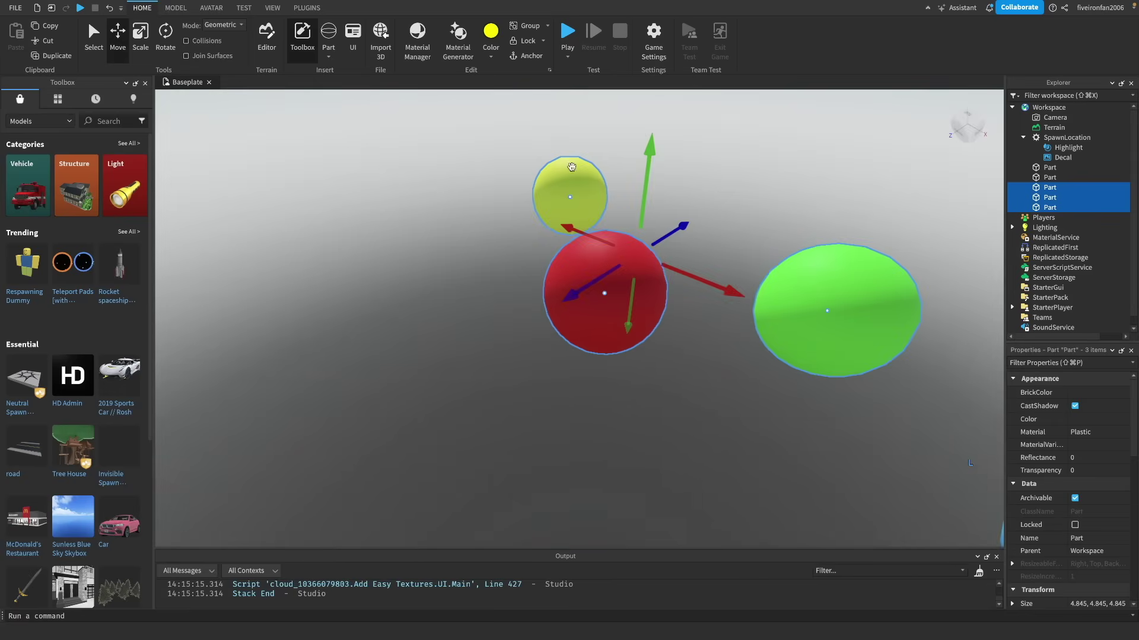
pyautogui.click(536, 131)
# Step: Start a playtest with the anchored spheres
pyautogui.moveTo(463, 263); pyautogui.dragTo(475, 212, button='right')
pyautogui.press('a')
pyautogui.press('d')
pyautogui.click(568, 34)
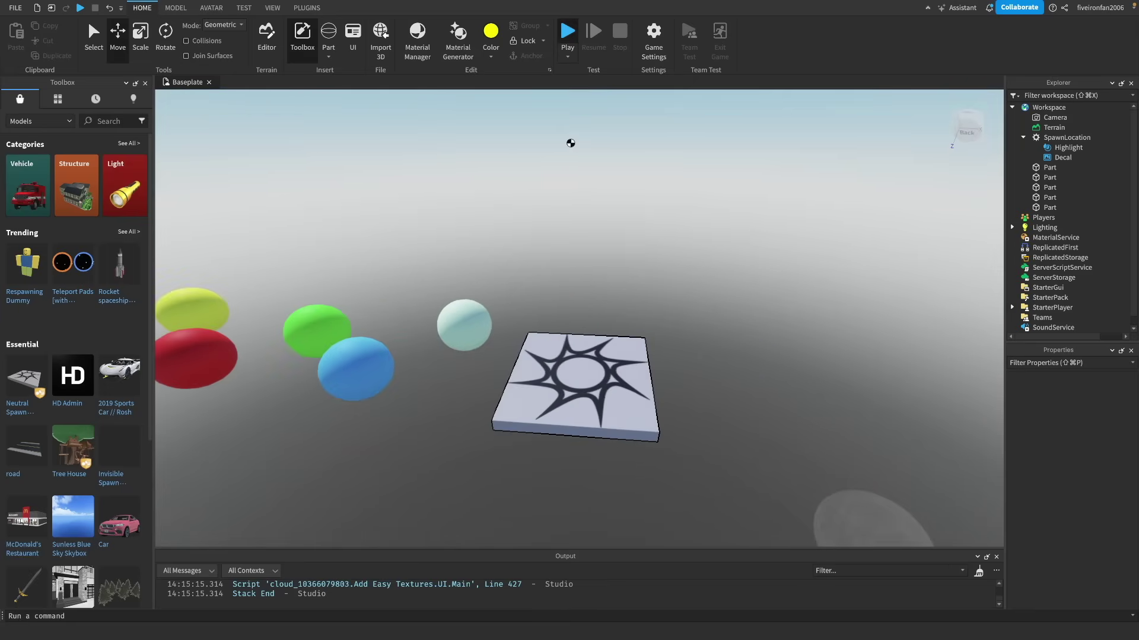
pyautogui.press('F5')
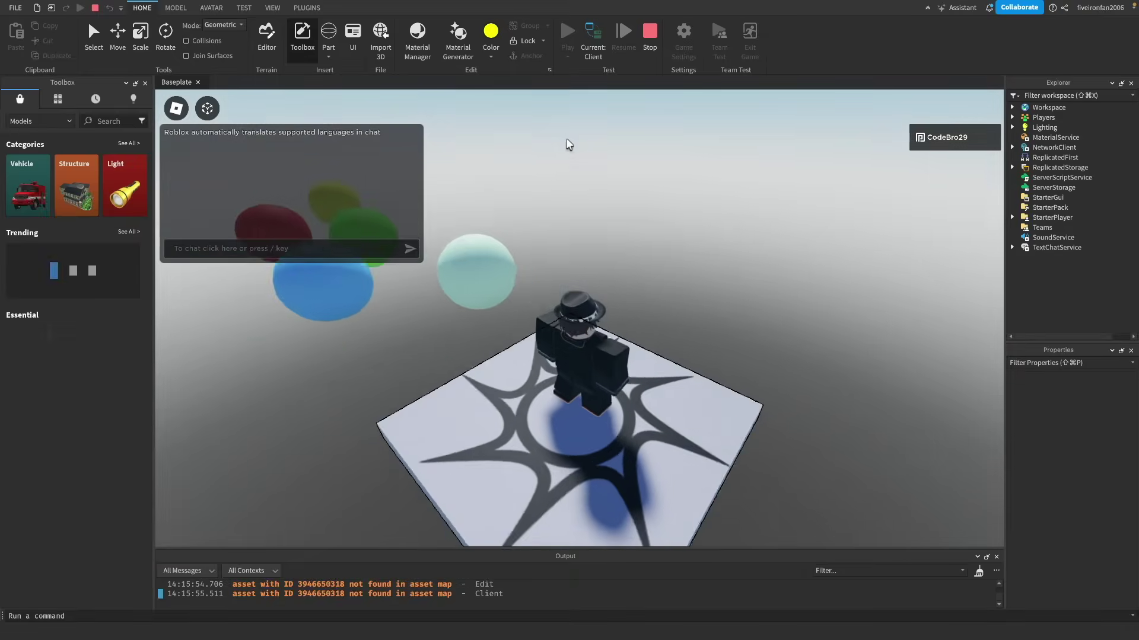
# Step: Jump the character from the spawn location across the spheres to the yellow one, and stop the playtest
pyautogui.moveTo(566, 139); pyautogui.dragTo(734, 309, button='right')
pyautogui.press('w')
pyautogui.press('space')
pyautogui.press('a')
pyautogui.press('space')
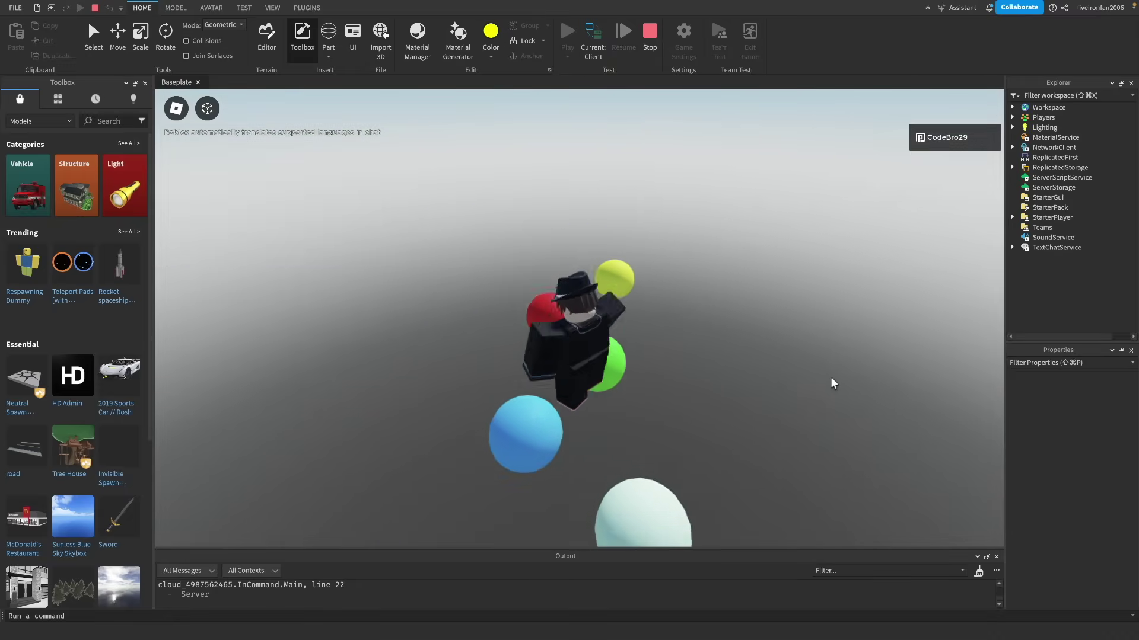
pyautogui.press('w')
pyautogui.press('space')
pyautogui.press('space')
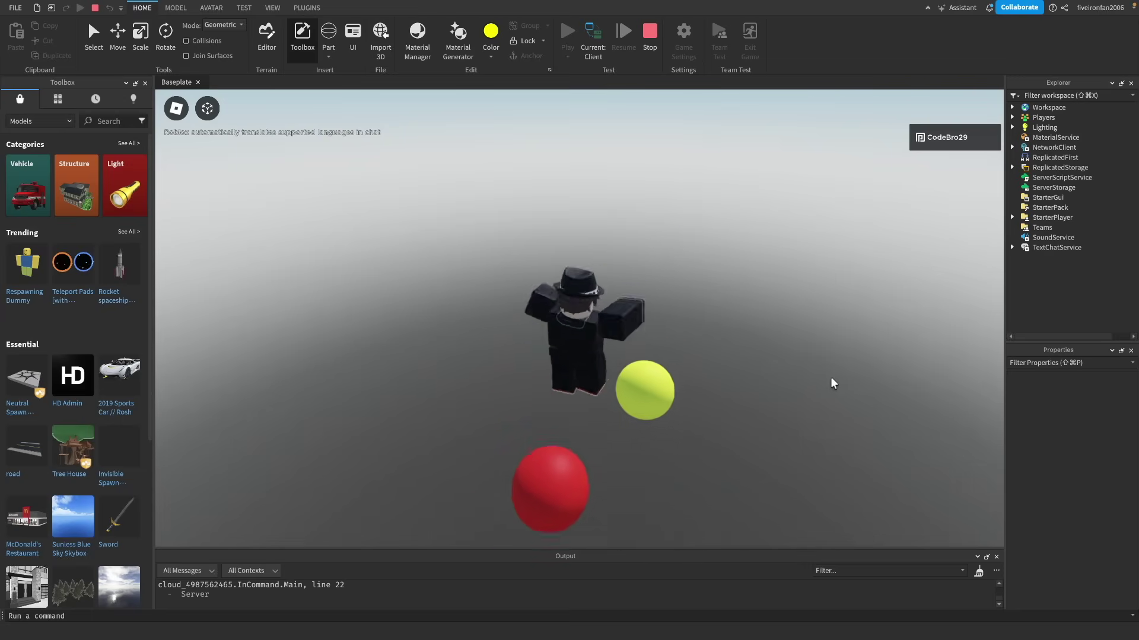
pyautogui.moveTo(831, 379); pyautogui.dragTo(831, 378, button='right')
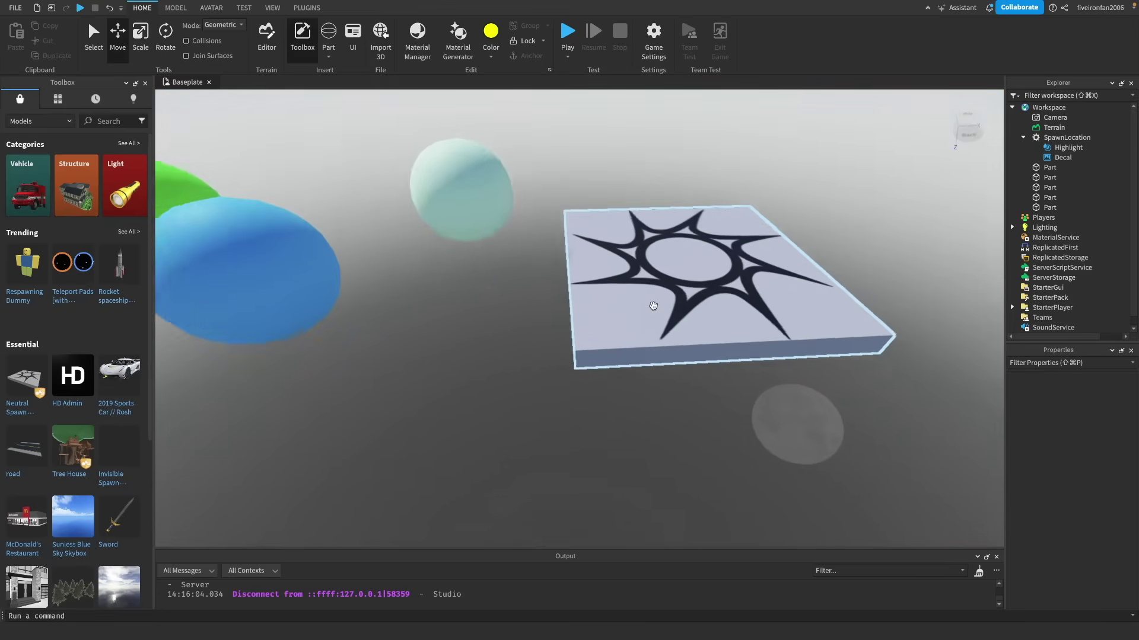
# Step: Insert a block part into the Workspace beside the yellow sphere
pyautogui.scroll(-5, 668, 306)
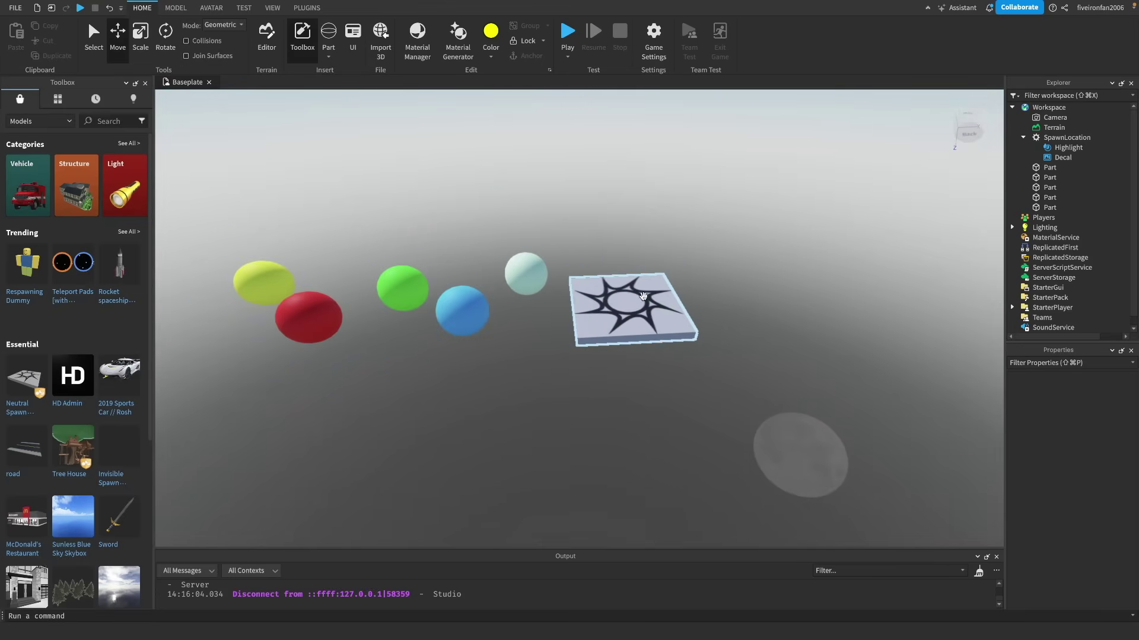
pyautogui.press('w')
pyautogui.moveTo(786, 326); pyautogui.dragTo(779, 322, button='right')
pyautogui.press('d')
pyautogui.press('a')
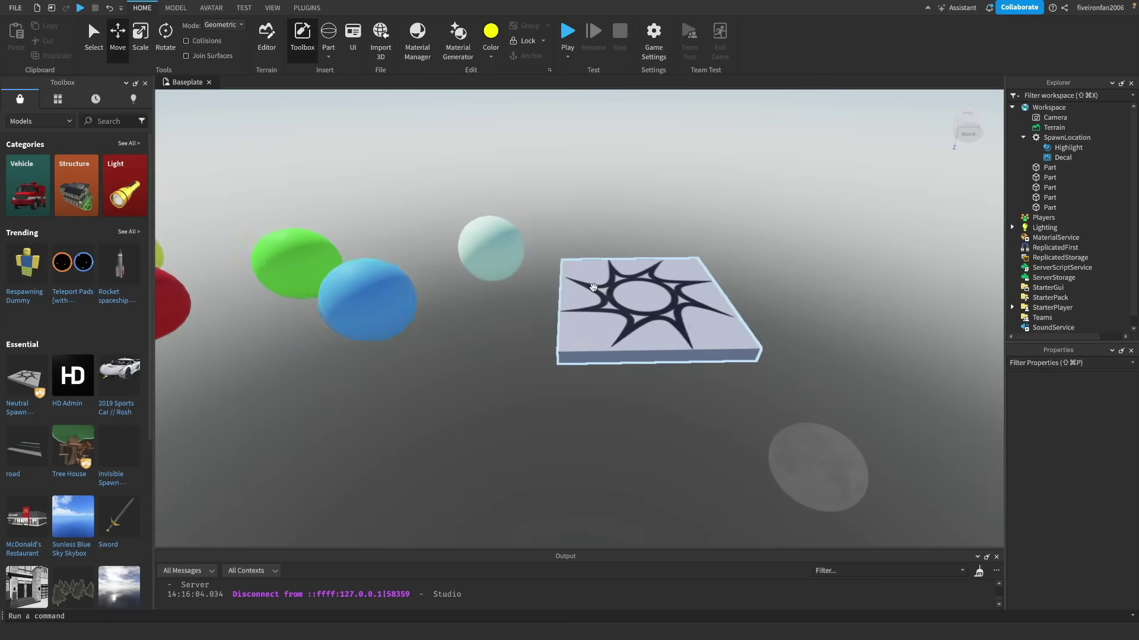
pyautogui.click(1053, 107)
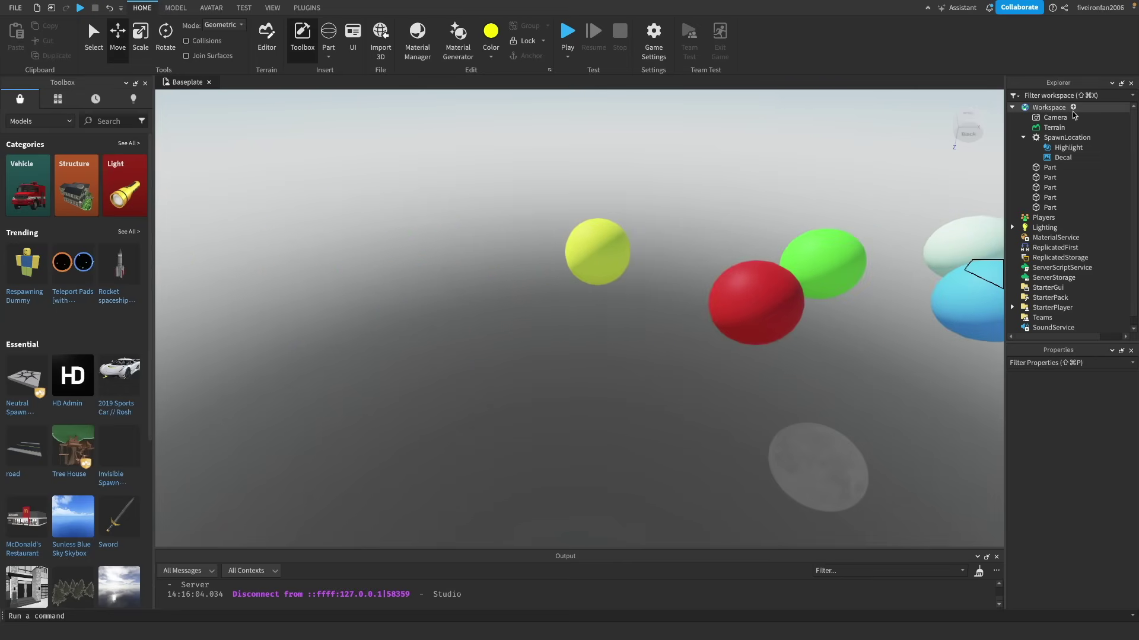
pyautogui.click(1073, 108)
pyautogui.click(1025, 149)
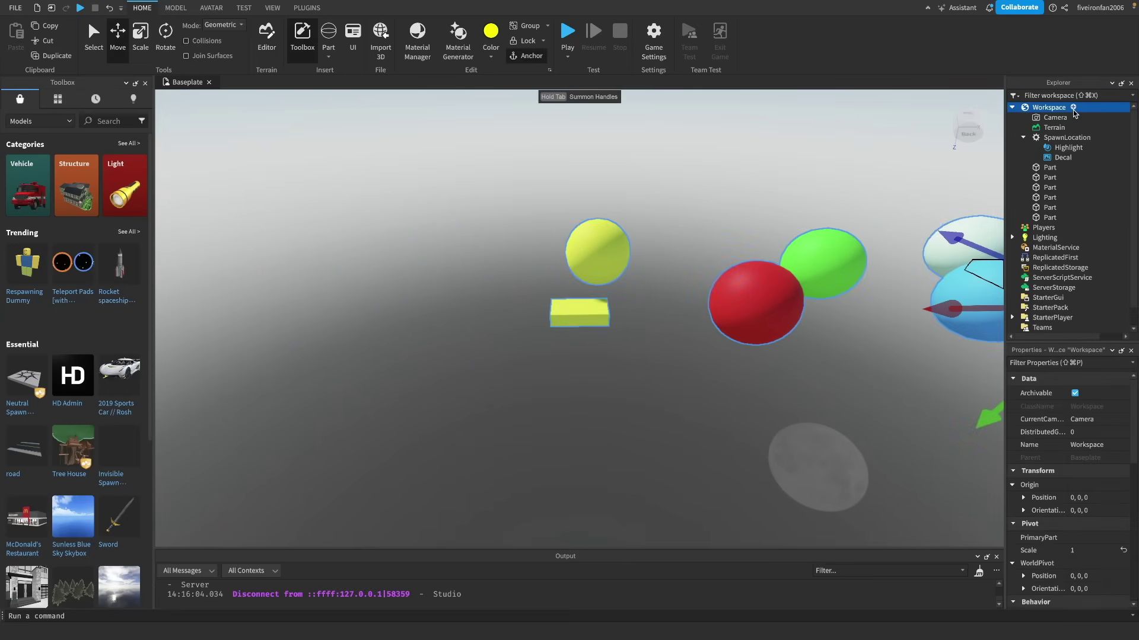
# Step: Delete the block below the yellow sphere and insert a new block part in its place
pyautogui.click(580, 312)
pyautogui.press('Delete')
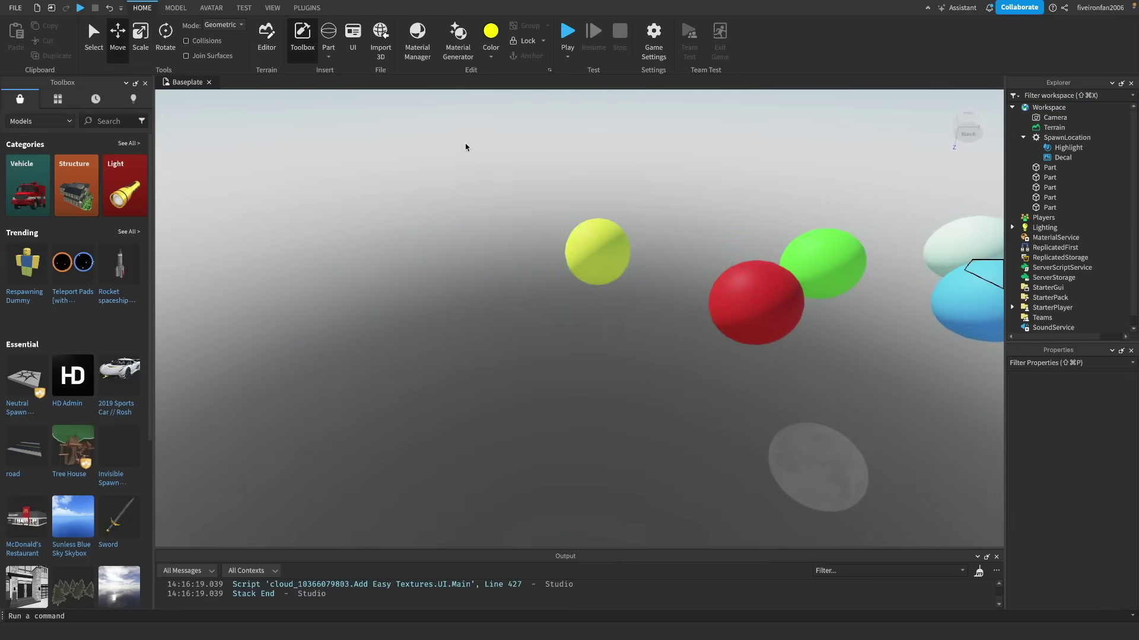
pyautogui.click(328, 57)
pyautogui.click(337, 70)
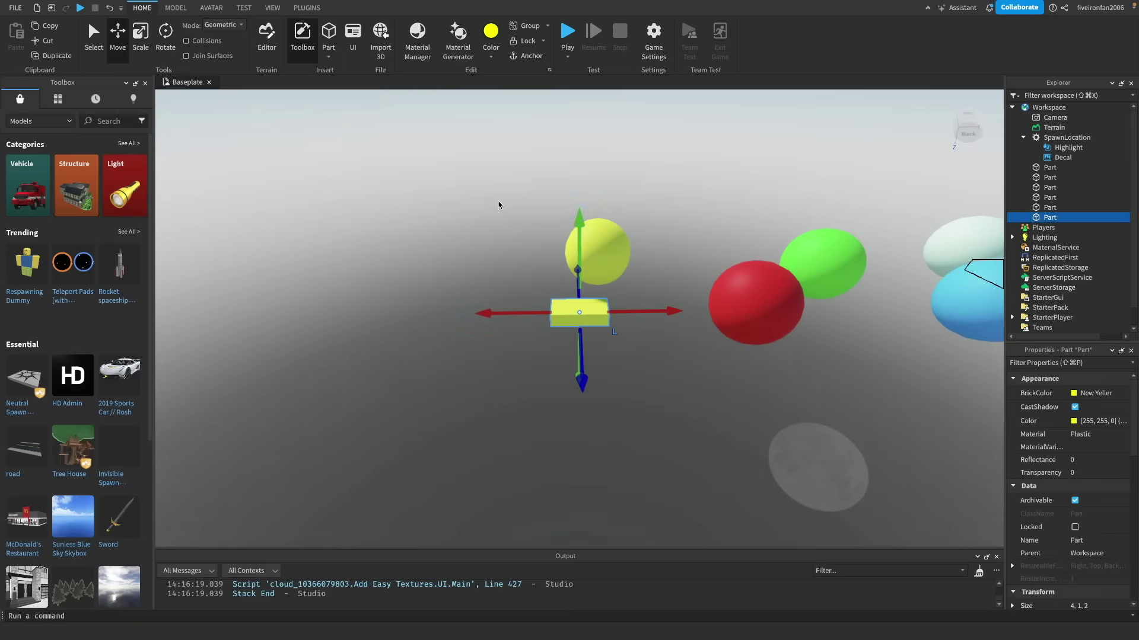
# Step: Move the new block away from the spheres so that it sits beyond the yellow sphere
pyautogui.moveTo(530, 317); pyautogui.dragTo(417, 315)
pyautogui.press('f')
pyautogui.scroll(-5, 416, 315)
pyautogui.moveTo(415, 315); pyautogui.dragTo(434, 310, button='right')
pyautogui.press('a')
pyautogui.press('d')
# Step: Colour the new block lime green and scale it into a platform of about 7.5 × 1 × 8.4 studs
pyautogui.click(491, 57)
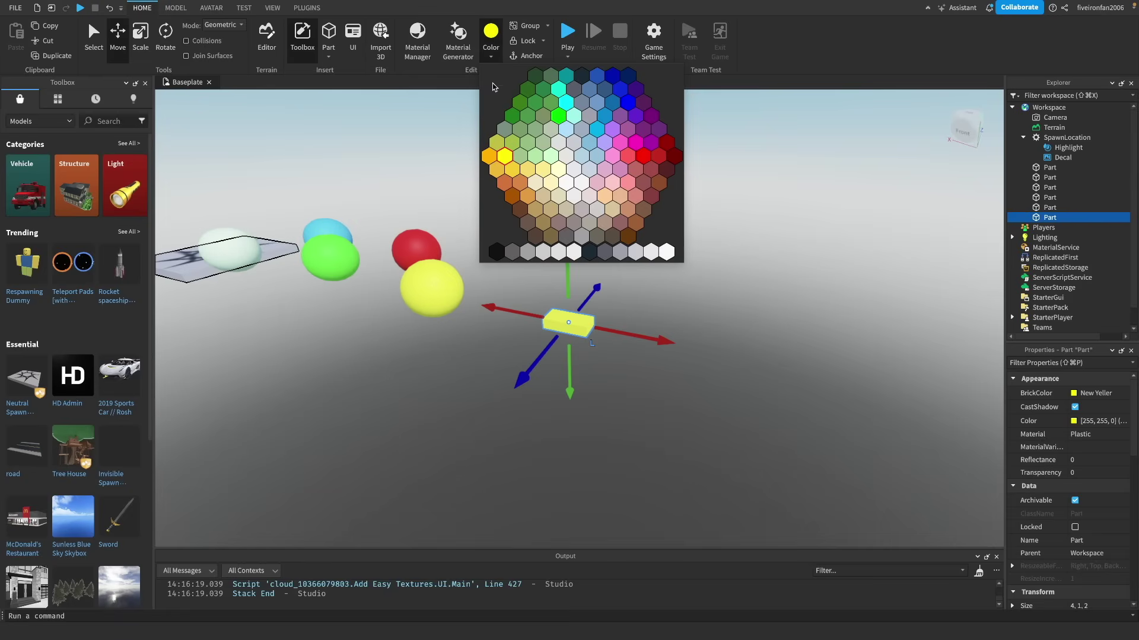
pyautogui.click(560, 121)
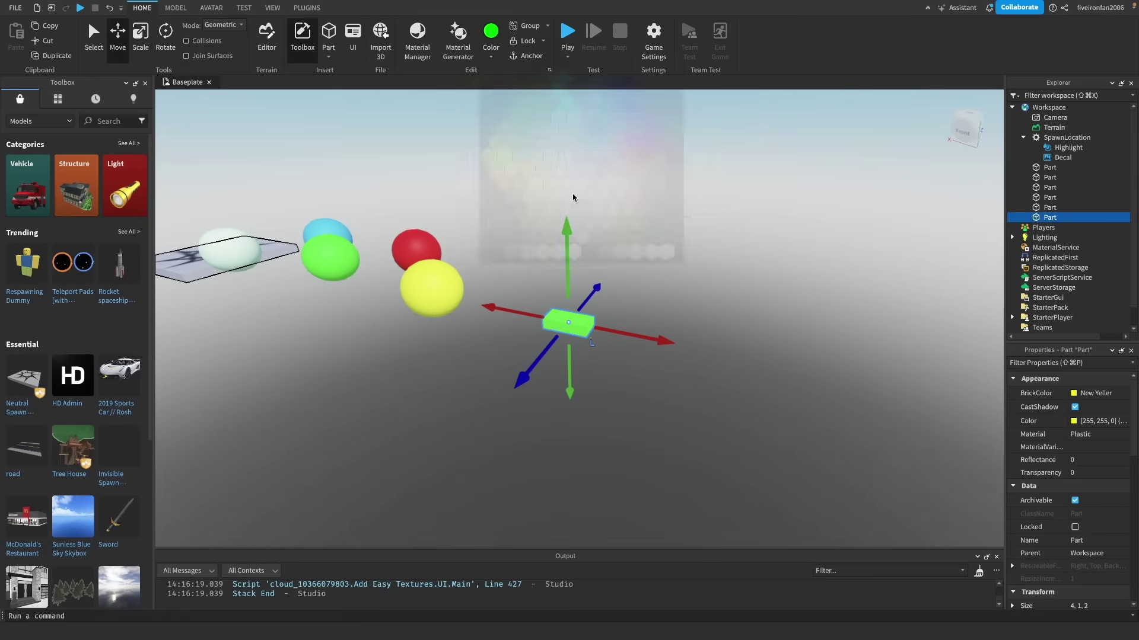
pyautogui.click(147, 45)
pyautogui.moveTo(554, 341); pyautogui.dragTo(513, 390)
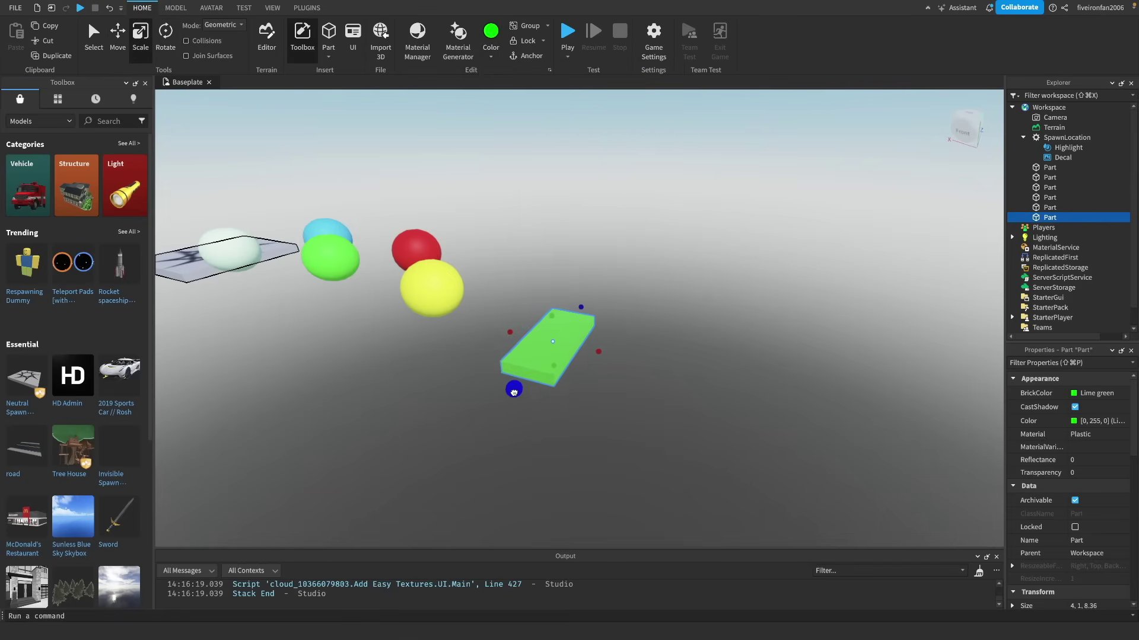
pyautogui.moveTo(601, 353); pyautogui.dragTo(643, 370)
# Step: Anchor the lime green platform beside the yellow sphere
pyautogui.click(688, 295)
pyautogui.moveTo(688, 295); pyautogui.dragTo(672, 294, button='right')
pyautogui.click(535, 296)
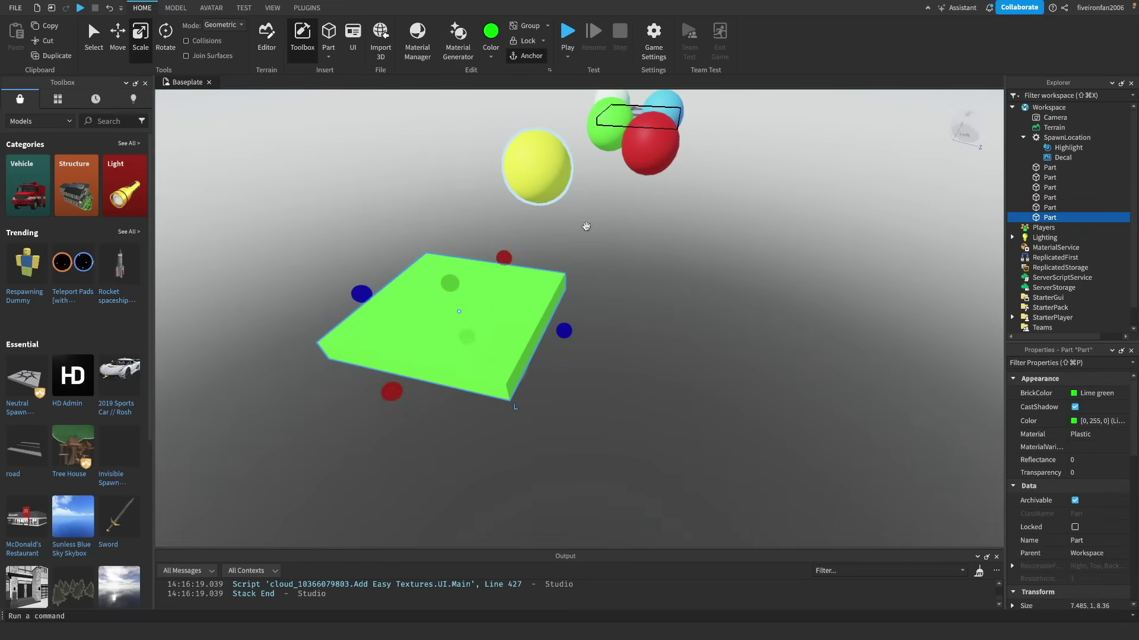
pyautogui.click(622, 279)
pyautogui.moveTo(623, 279); pyautogui.dragTo(606, 277, button='right')
pyautogui.click(534, 276)
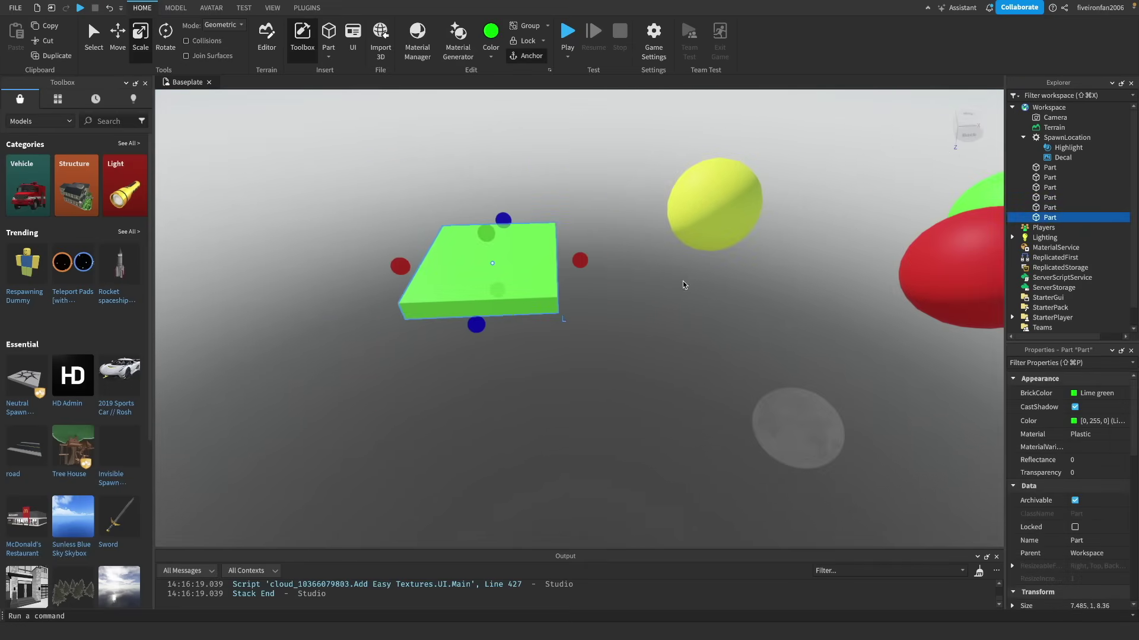
# Step: Set the lime green platform's material to Neon and deselect it
pyautogui.click(1083, 439)
pyautogui.click(1078, 437)
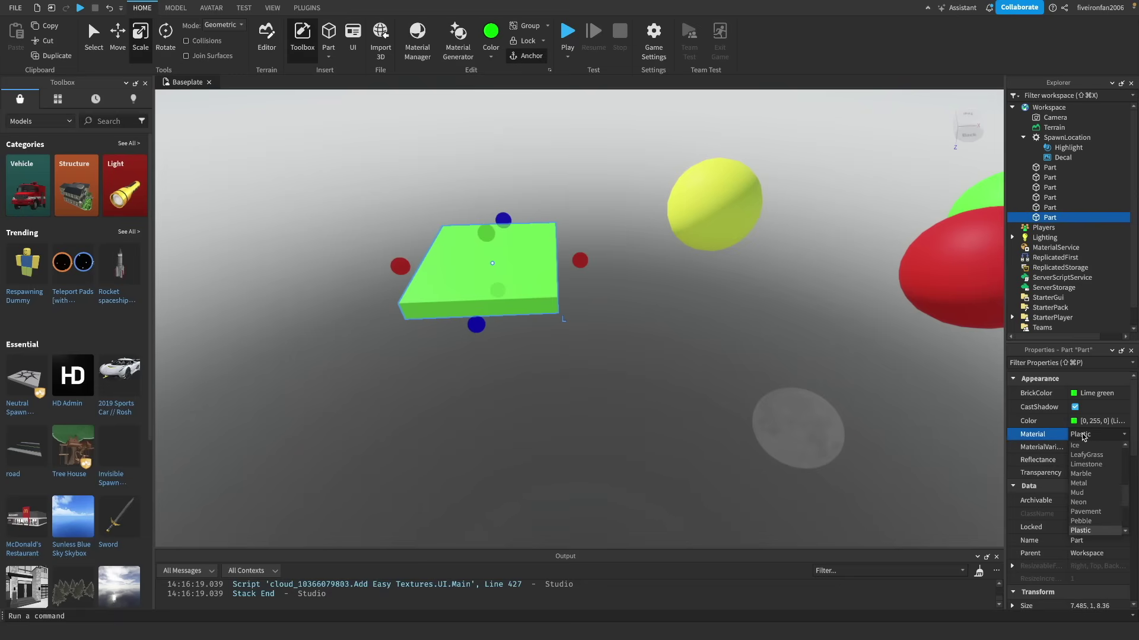
pyautogui.click(1088, 496)
pyautogui.click(834, 399)
pyautogui.moveTo(833, 398); pyautogui.dragTo(834, 400, button='right')
pyautogui.press('s')
pyautogui.press('a')
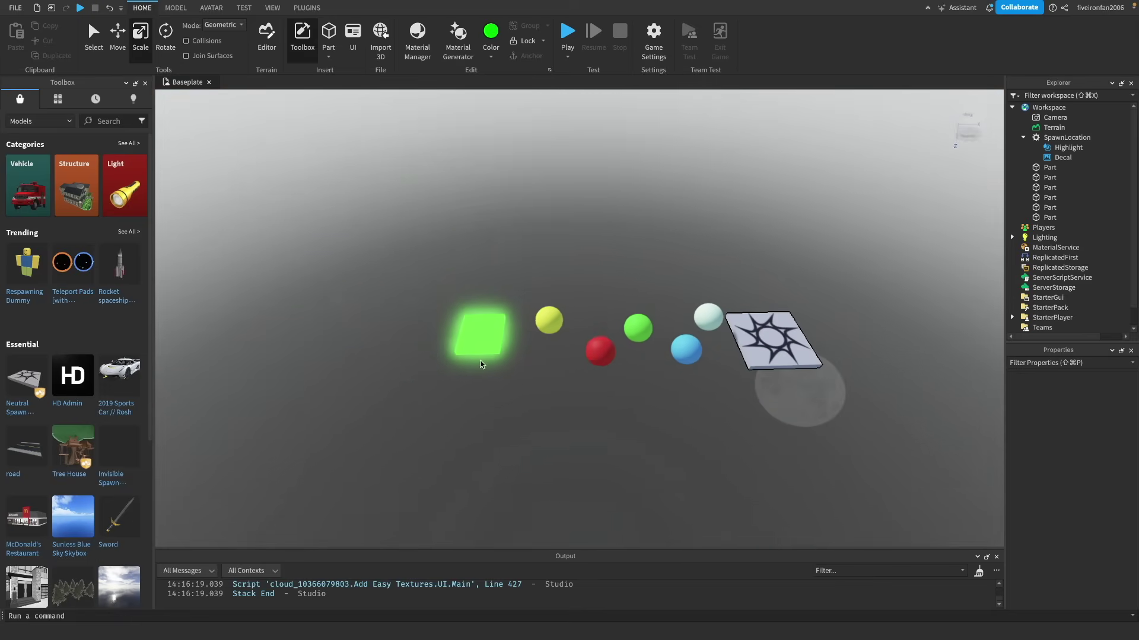
# Step: Rename the neon green platform to "Checkpoint"
pyautogui.scroll(8, 545, 271)
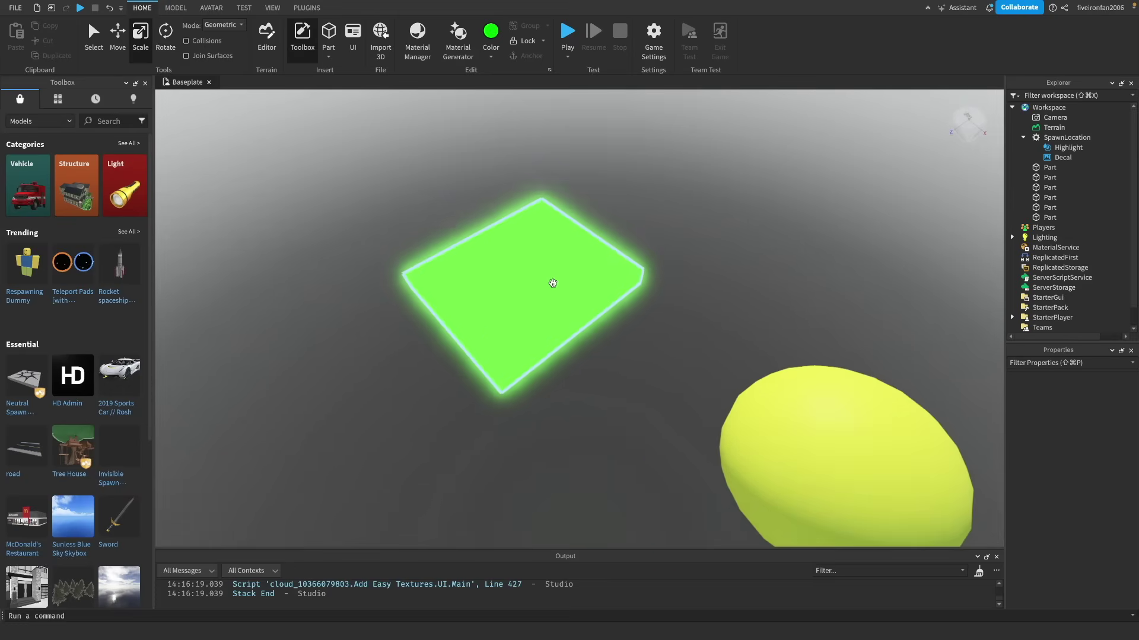
pyautogui.click(516, 272)
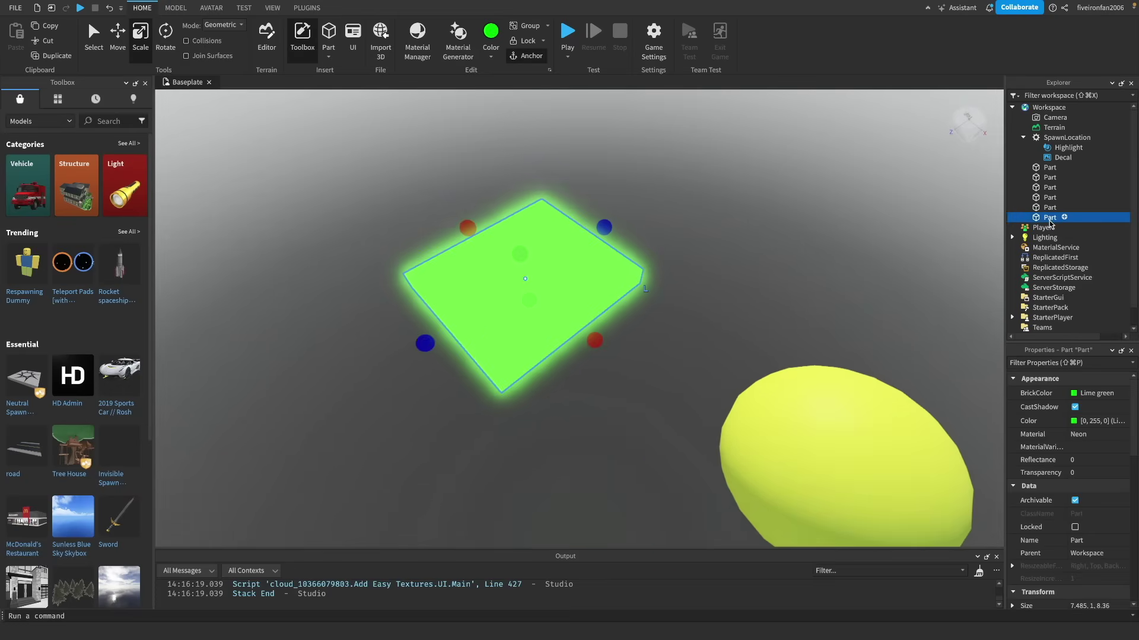
pyautogui.doubleClick(1049, 218)
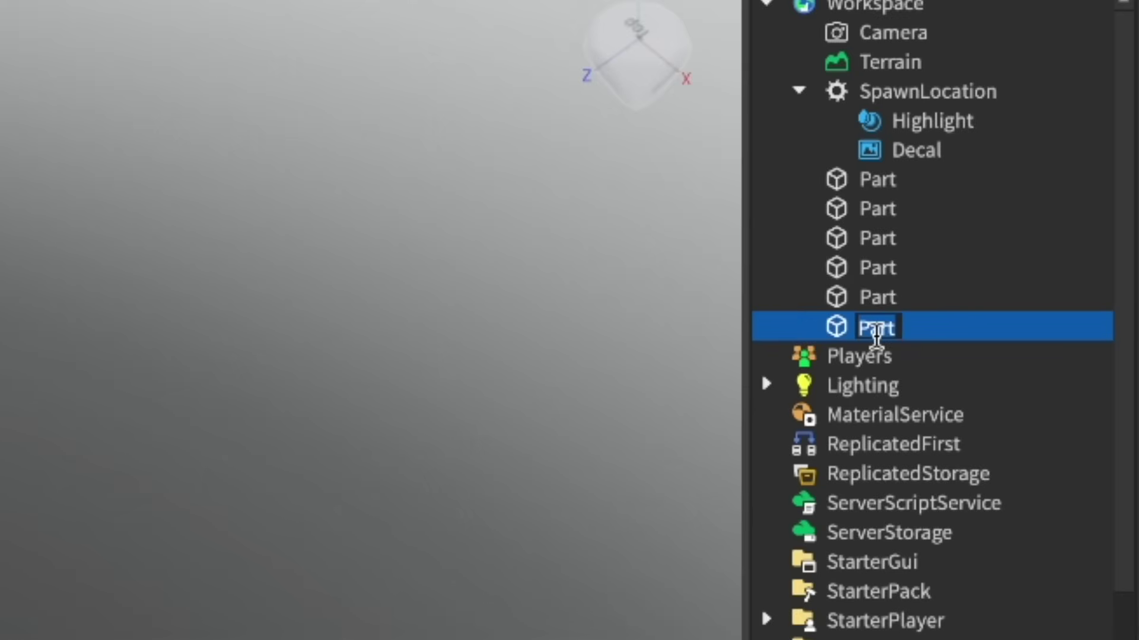
pyautogui.write('Checkpoint')
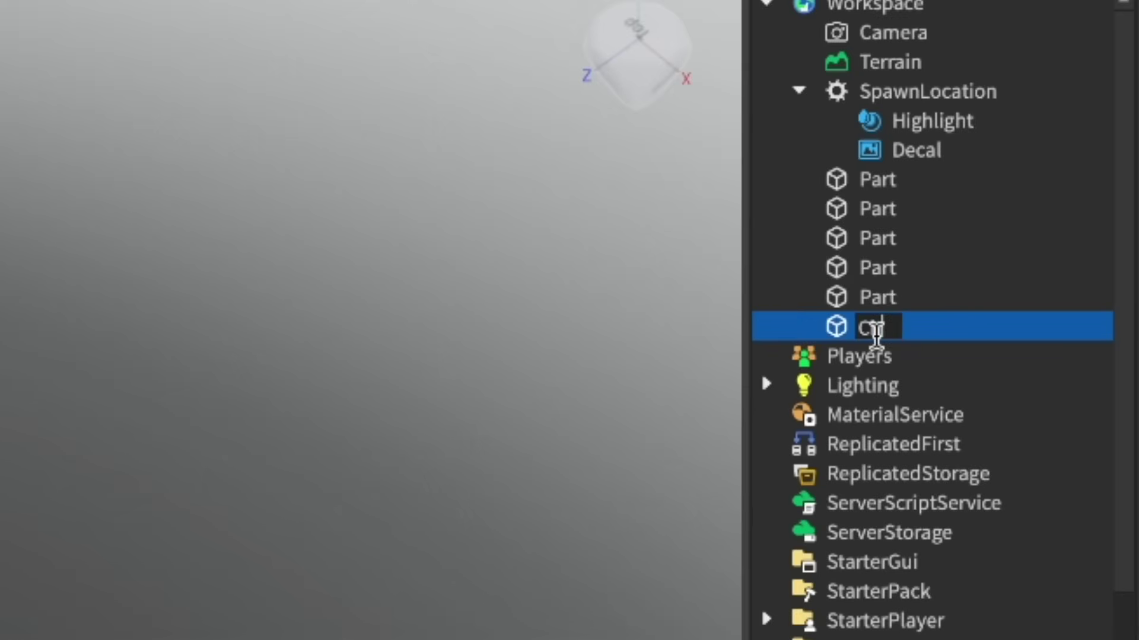
pyautogui.press('Return')
pyautogui.click(411, 389)
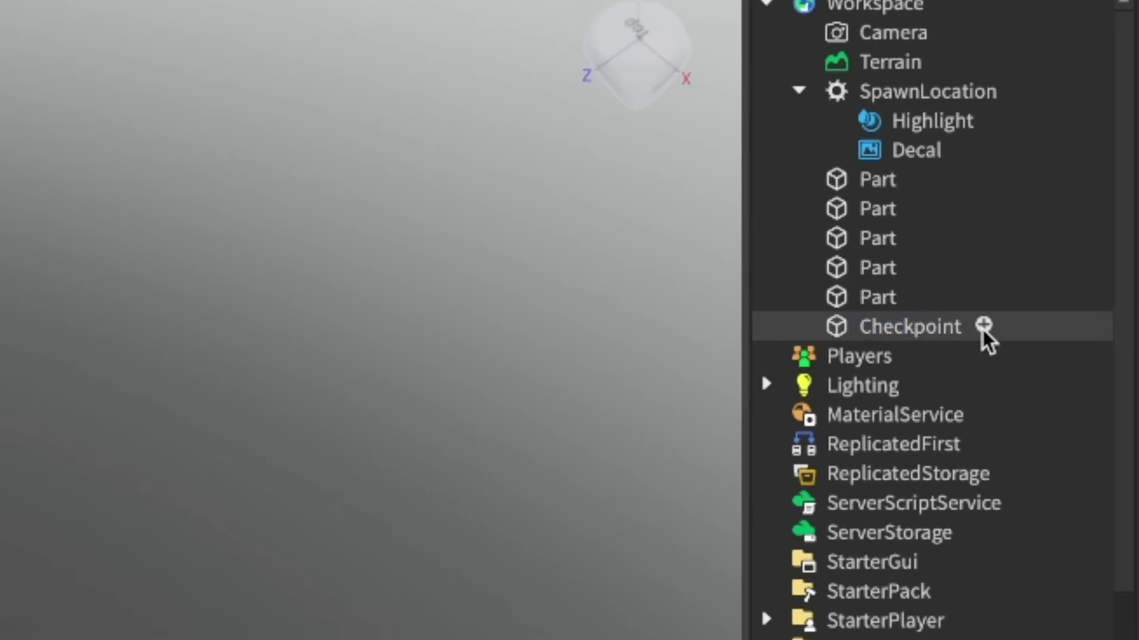
# Step: Add an IntValue object inside the Checkpoint part
pyautogui.click(983, 326)
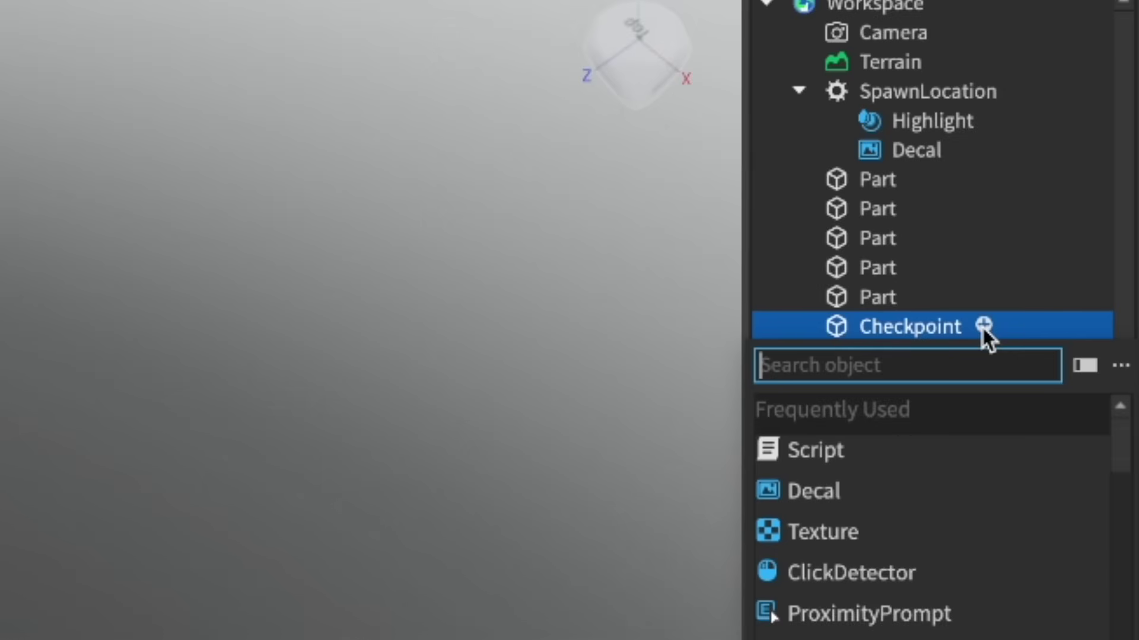
pyautogui.write('int')
pyautogui.press('Return')
pyautogui.click(919, 354)
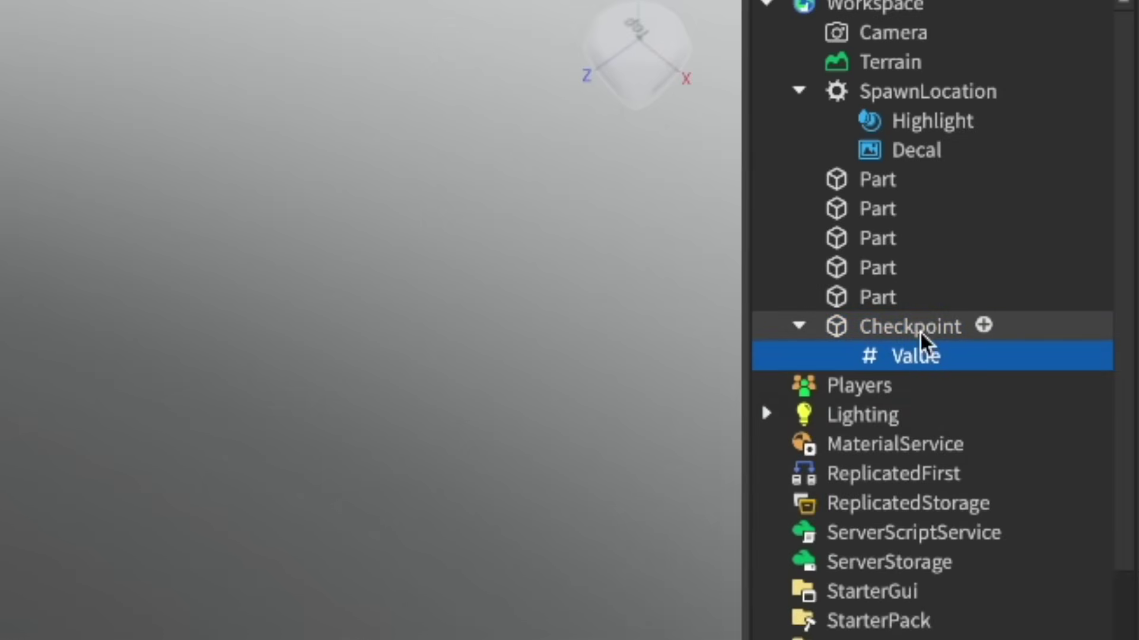
# Step: Add a second IntValue inside the Checkpoint part and delete the duplicate
pyautogui.click(983, 326)
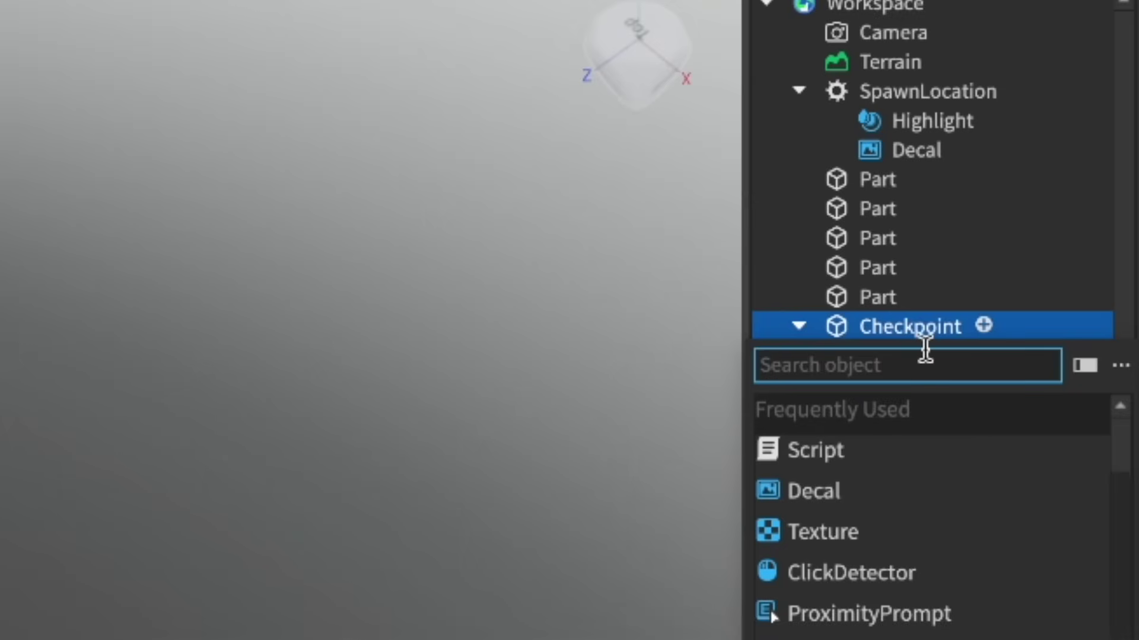
pyautogui.write('int')
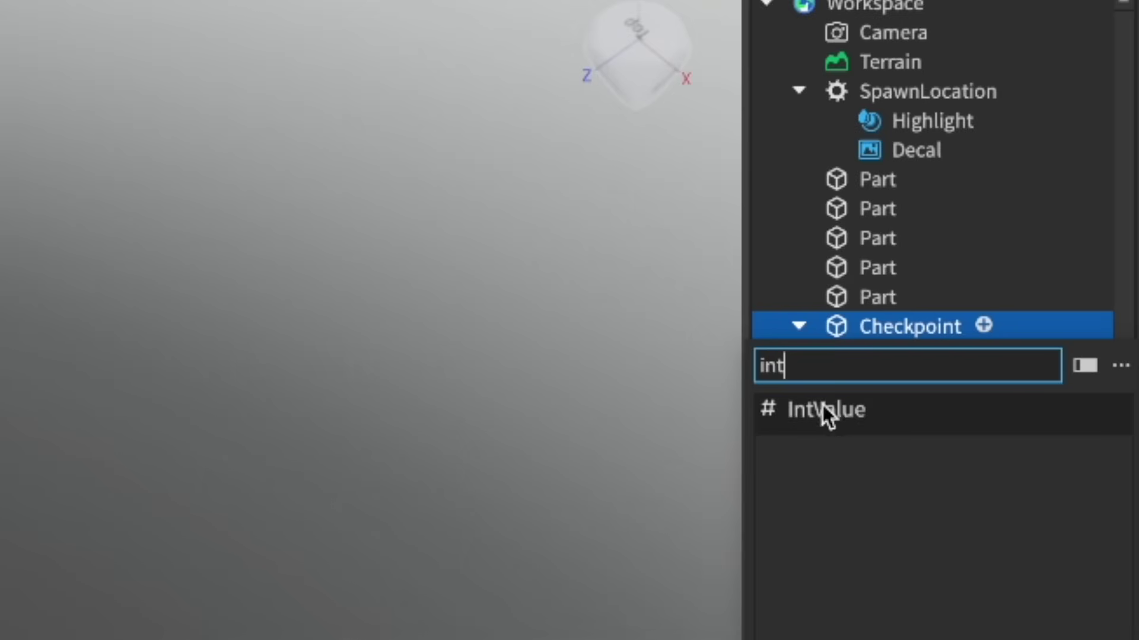
pyautogui.click(831, 408)
pyautogui.click(907, 385)
pyautogui.press('Delete')
# Step: Rename the IntValue inside the Checkpoint part to "Stage"
pyautogui.click(906, 367)
pyautogui.click(913, 361)
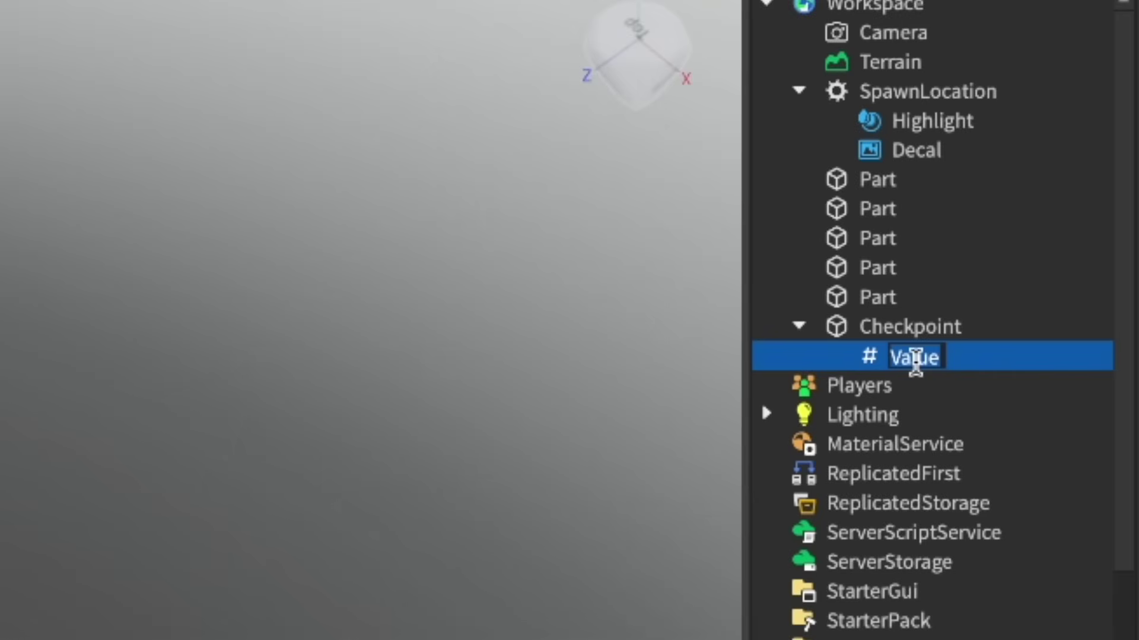
pyautogui.write('Stage')
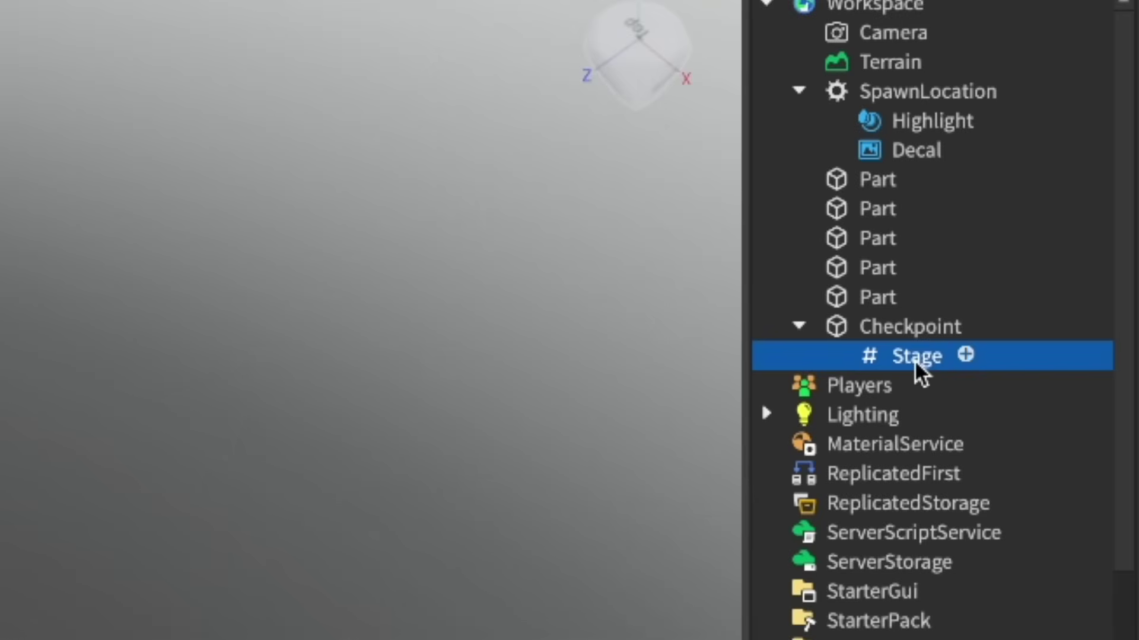
pyautogui.click(695, 240)
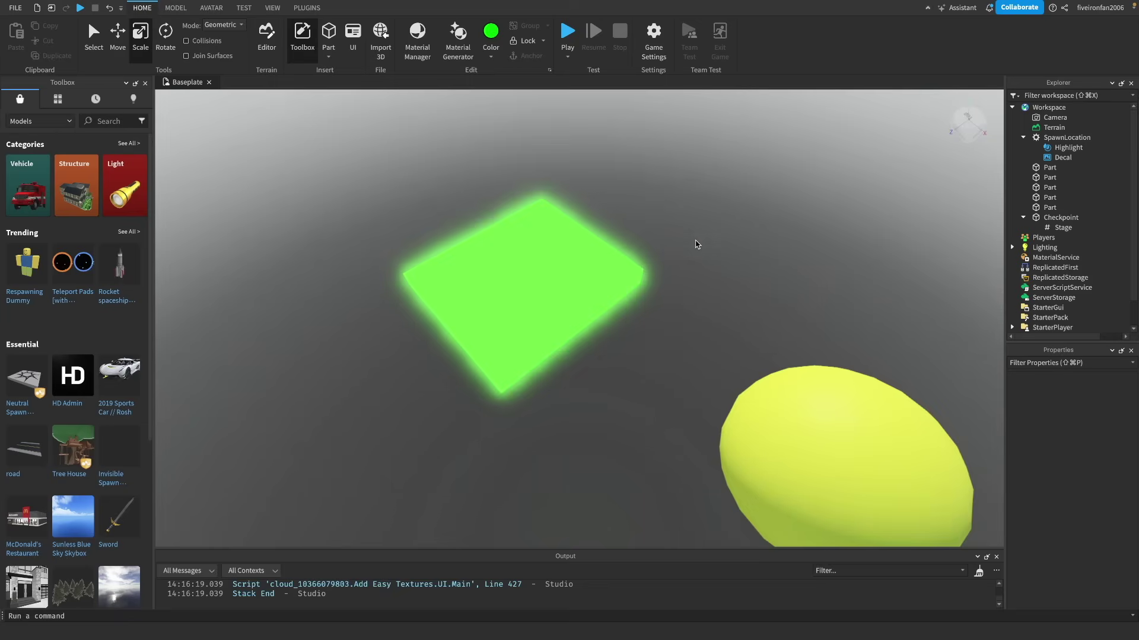
# Step: Set the value of the Checkpoint's Stage object to 2 and deselect it
pyautogui.moveTo(696, 241); pyautogui.dragTo(695, 242, button='right')
pyautogui.click(518, 363)
pyautogui.moveTo(643, 305); pyautogui.dragTo(643, 306, button='right')
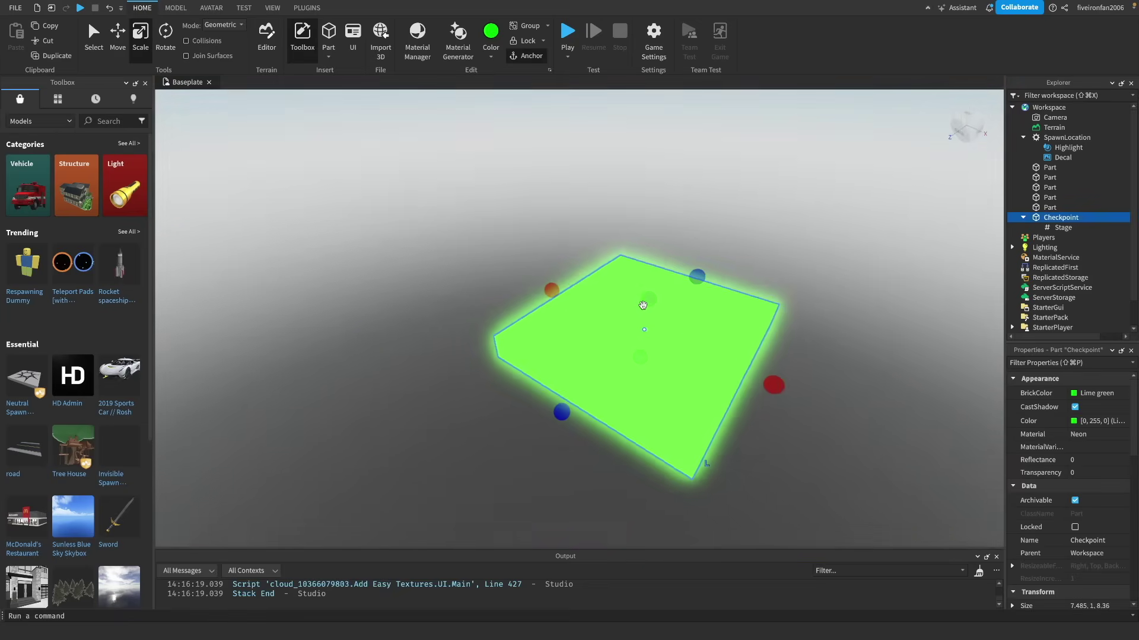
pyautogui.scroll(3, 643, 306)
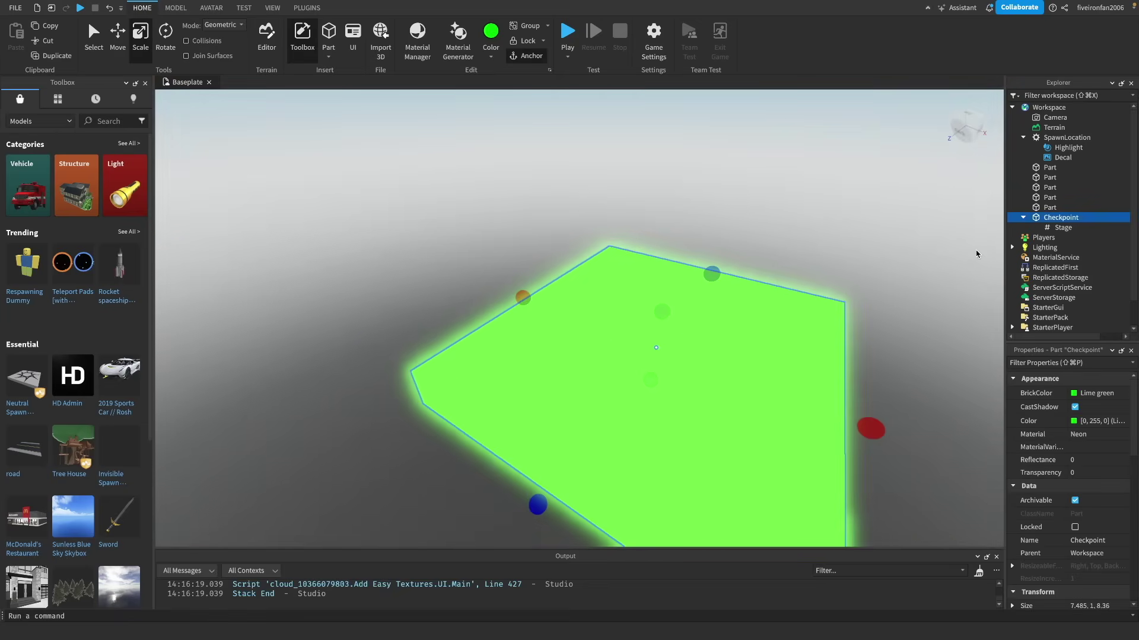
pyautogui.click(1034, 228)
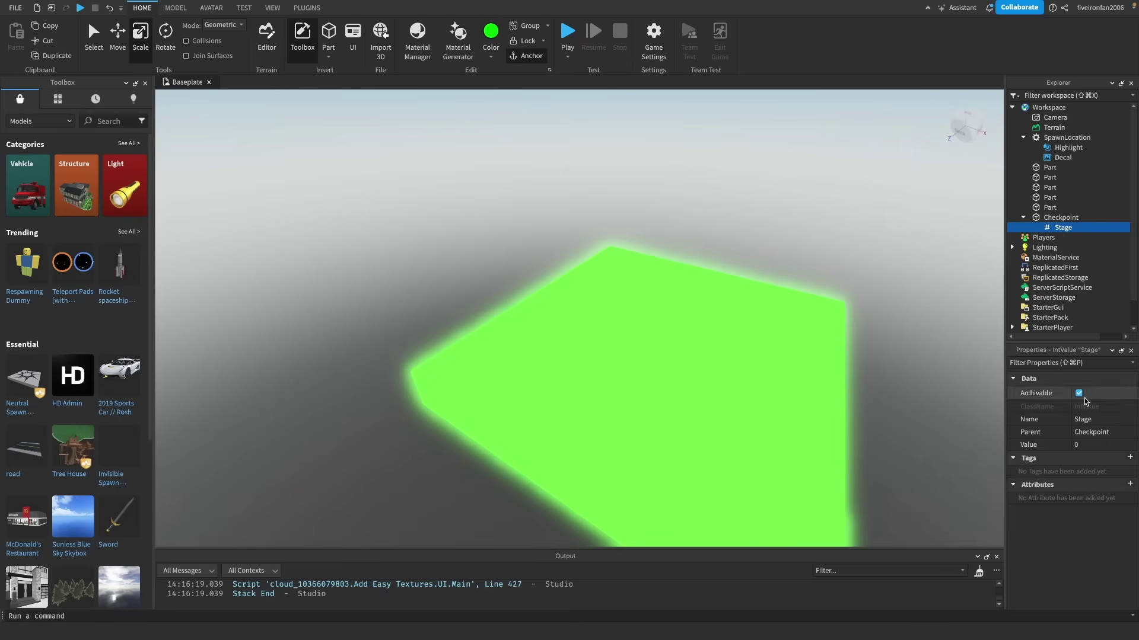
pyautogui.click(1094, 444)
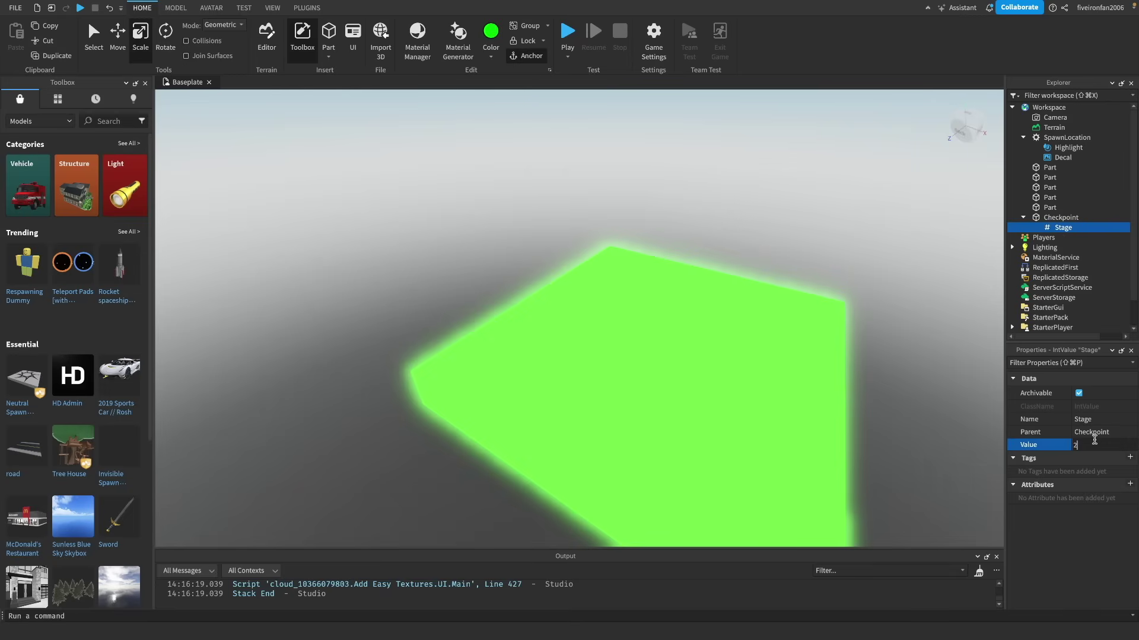
pyautogui.press('Return')
pyautogui.click(805, 245)
pyautogui.moveTo(805, 244); pyautogui.dragTo(805, 245, button='right')
pyautogui.scroll(-5, 805, 245)
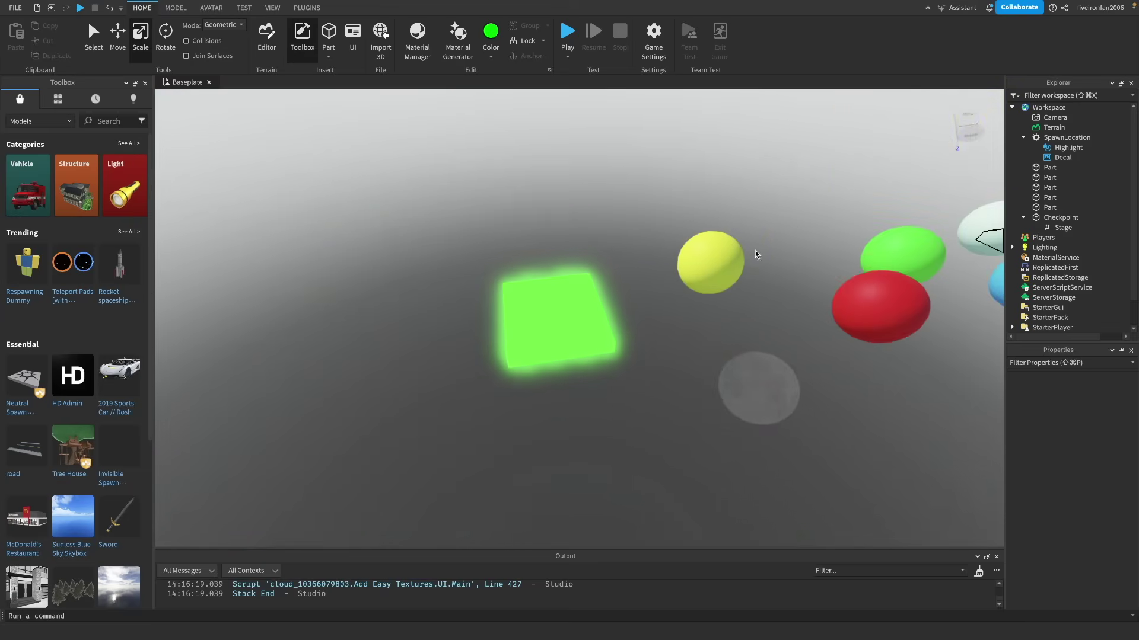
# Step: Add a Script to the Checkpoint part, close its editor and delete the script again
pyautogui.moveTo(673, 363); pyautogui.dragTo(673, 363, button='right')
pyautogui.press('d')
pyautogui.press('w')
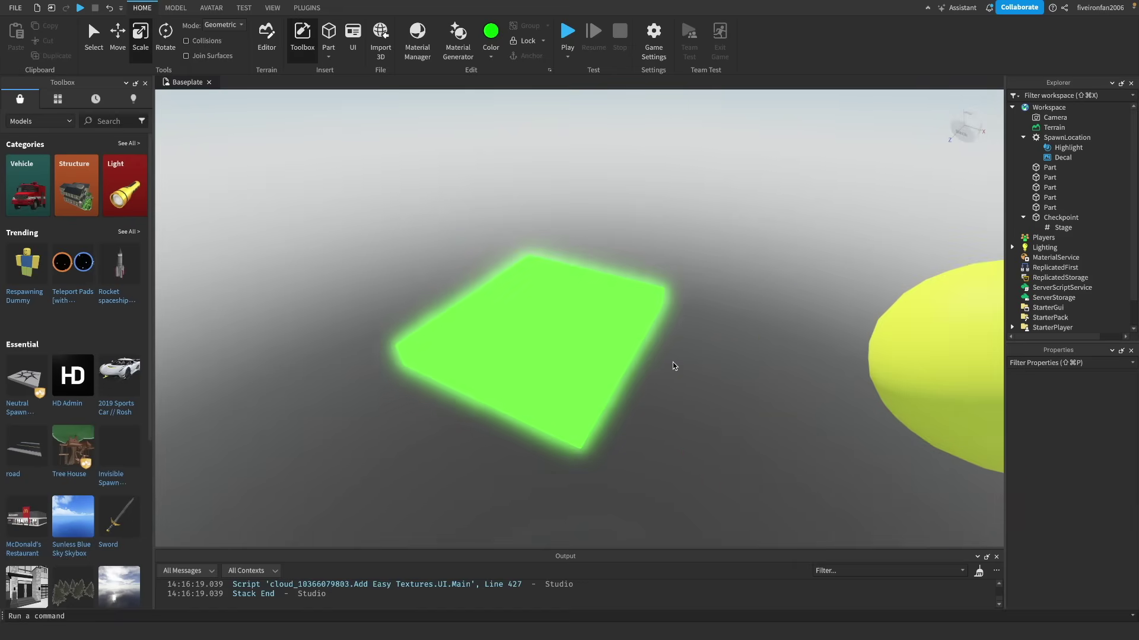
pyautogui.click(1086, 218)
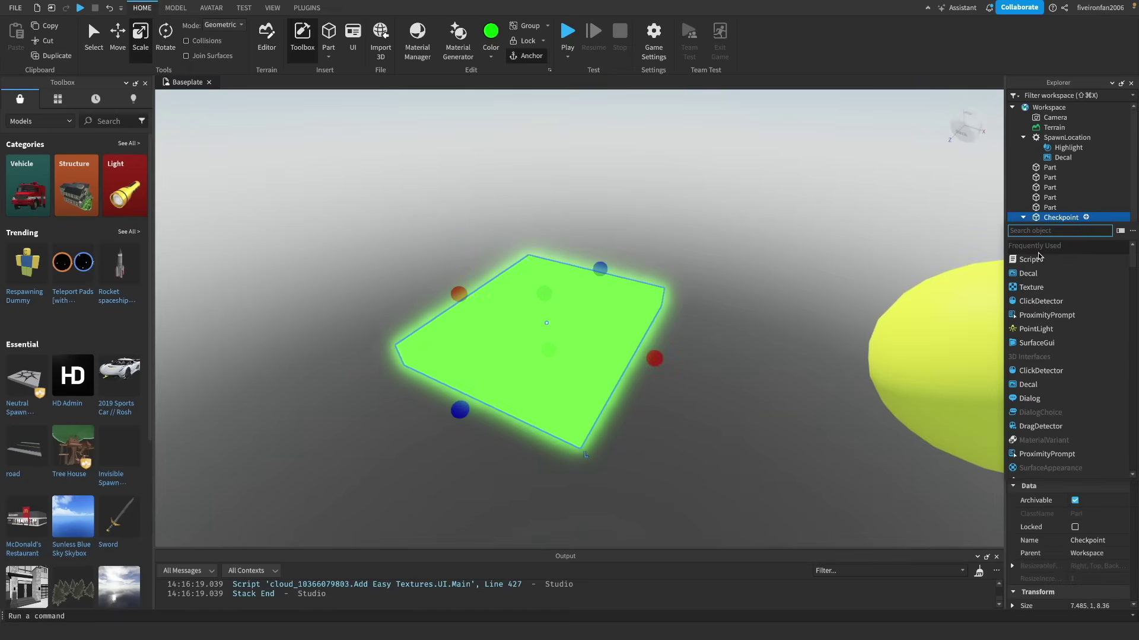
pyautogui.click(1039, 259)
pyautogui.click(1062, 228)
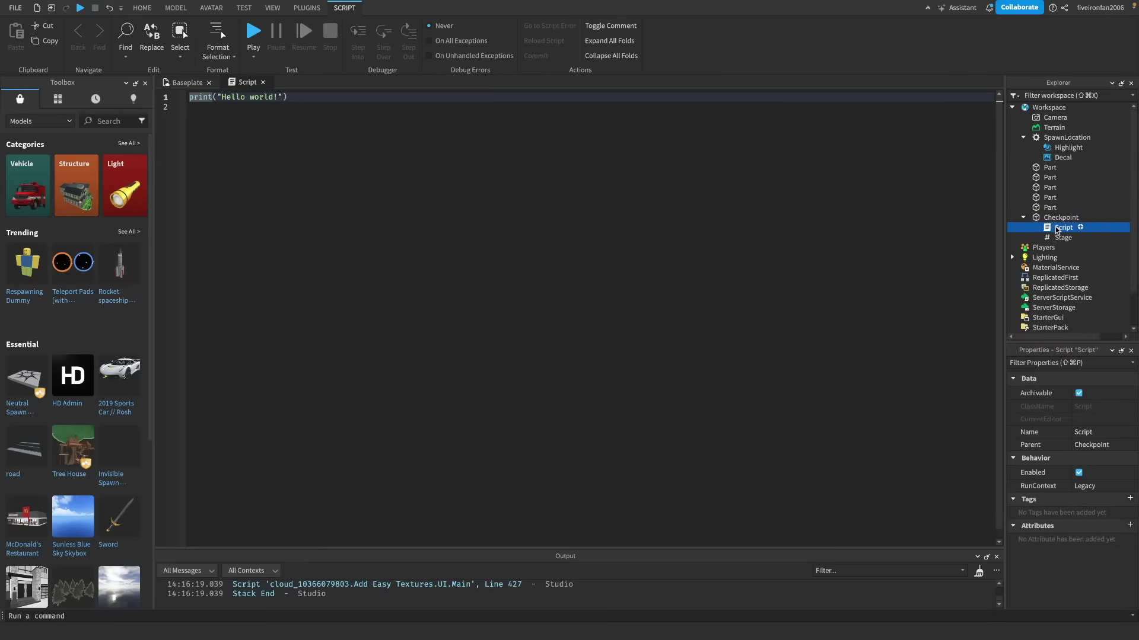
pyautogui.click(262, 82)
pyautogui.press('Delete')
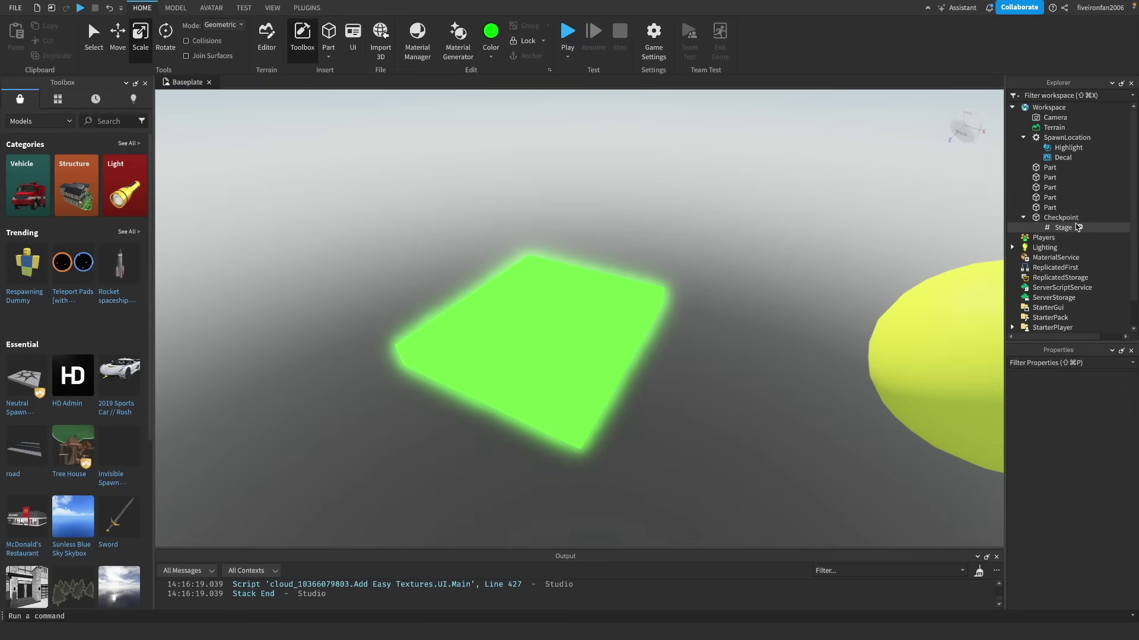
# Step: Add a Script inside the Checkpoint part and rename it "CheckpointScript"
pyautogui.click(1085, 217)
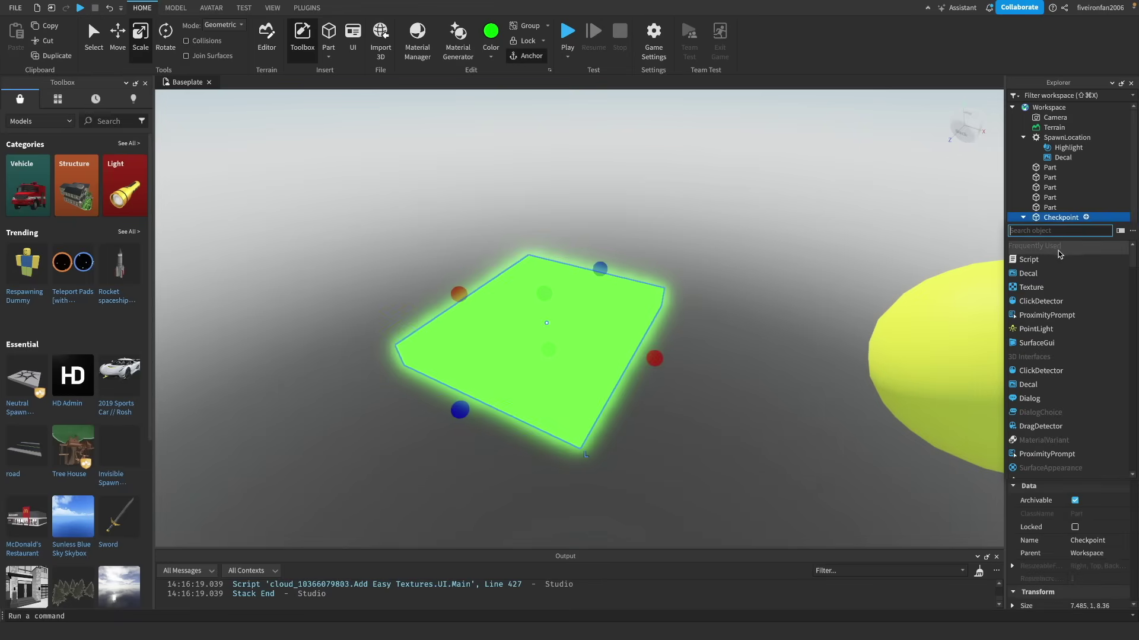
pyautogui.write('script')
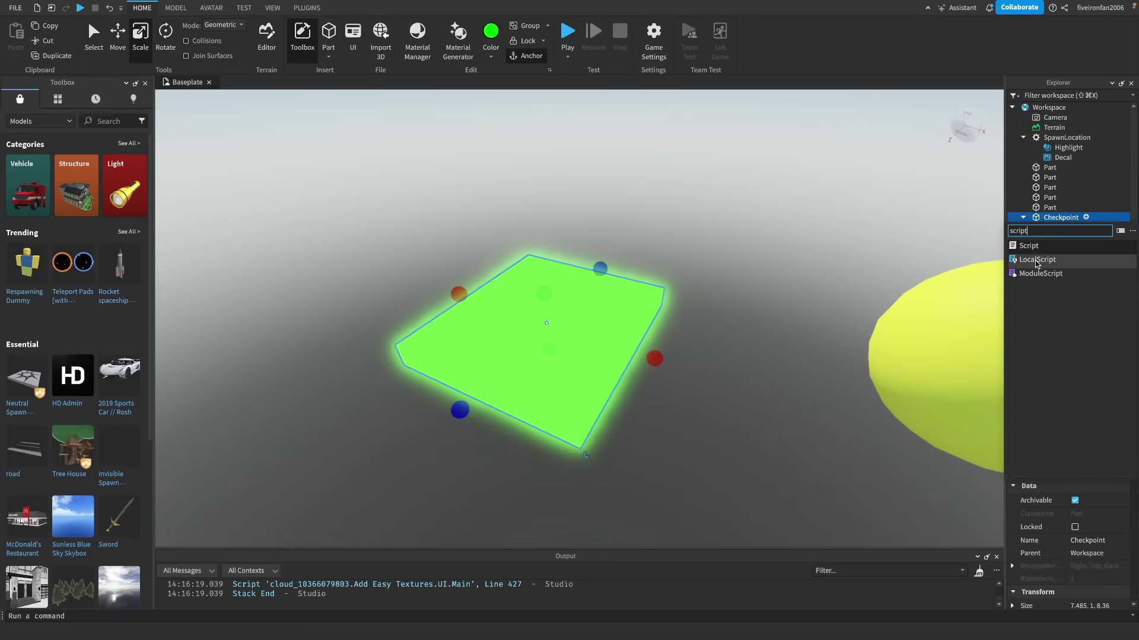
pyautogui.click(1035, 246)
pyautogui.click(1061, 229)
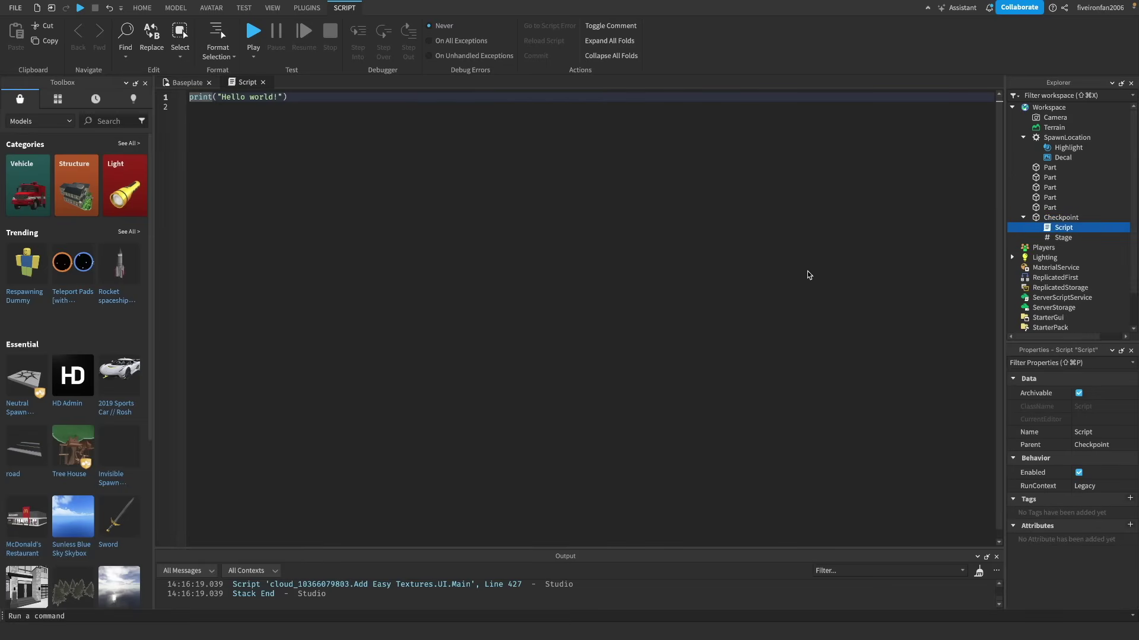
pyautogui.click(1060, 230)
pyautogui.write('CheckpointScript')
pyautogui.press('Return')
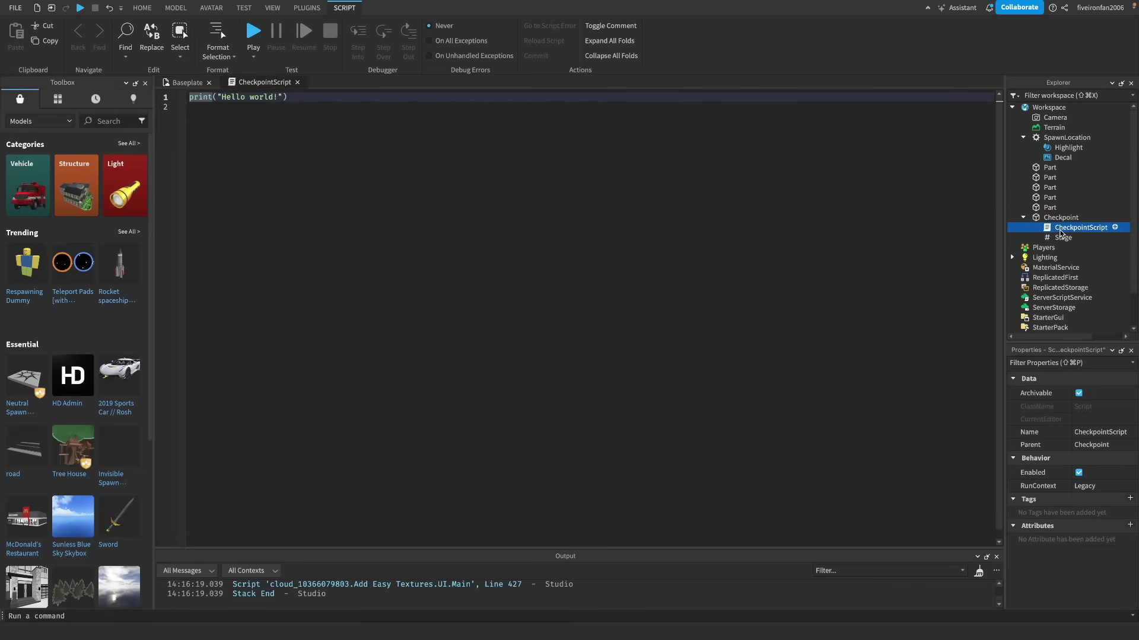
# Step: Replace CheckpointScript's default code with a Touched handler that adds 1 to the touching player's leaderstats Stage value
pyautogui.press('super+a')
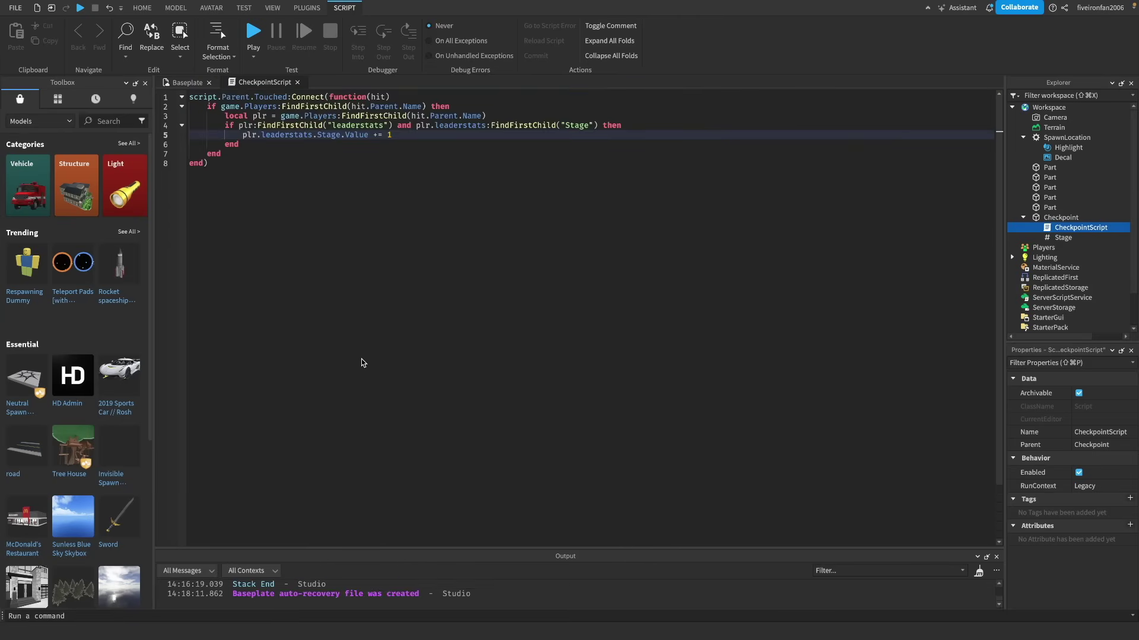
pyautogui.click(363, 363)
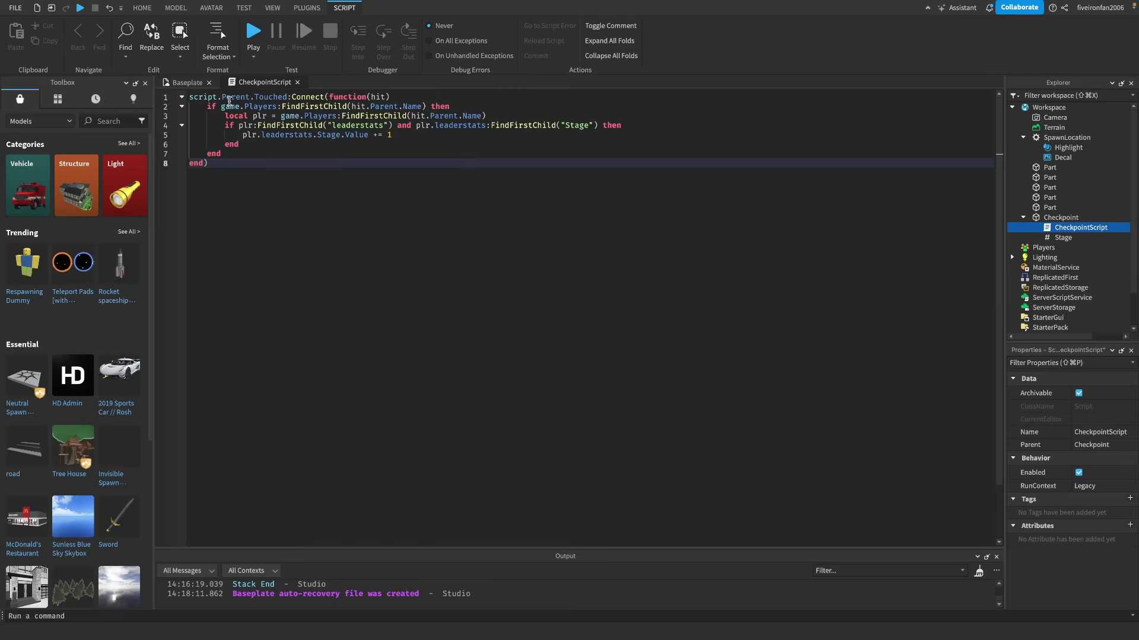
pyautogui.hotkey('ctrl', 'a')
pyautogui.click(282, 186)
pyautogui.click(192, 98)
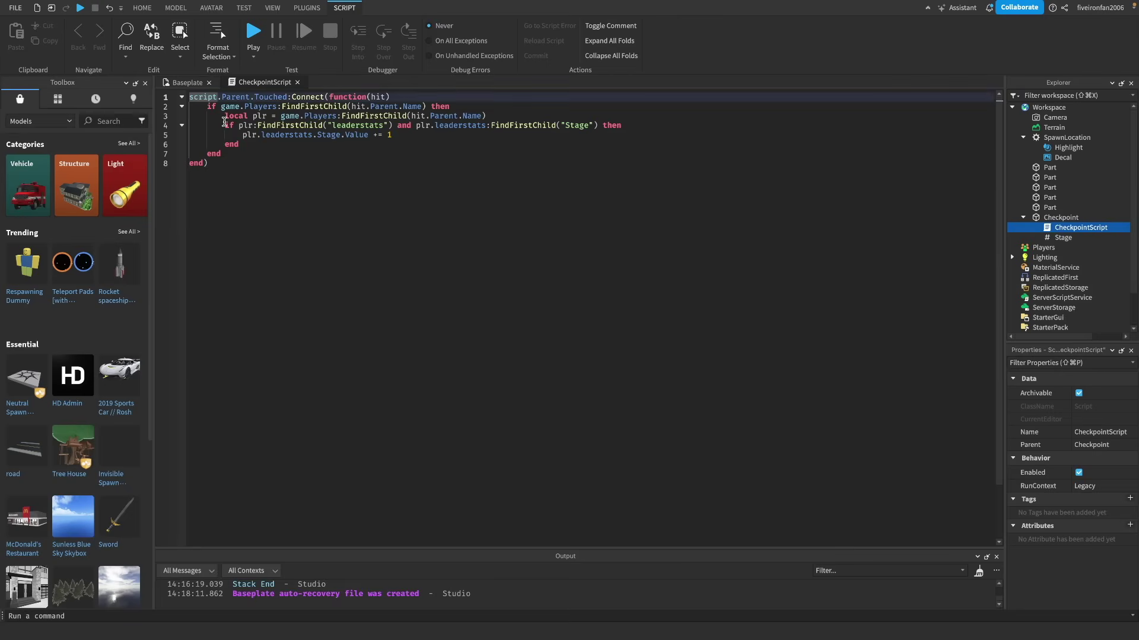
pyautogui.press('Return')
pyautogui.press('Return')
pyautogui.press('Up')
pyautogui.press('Up')
pyautogui.write('p')
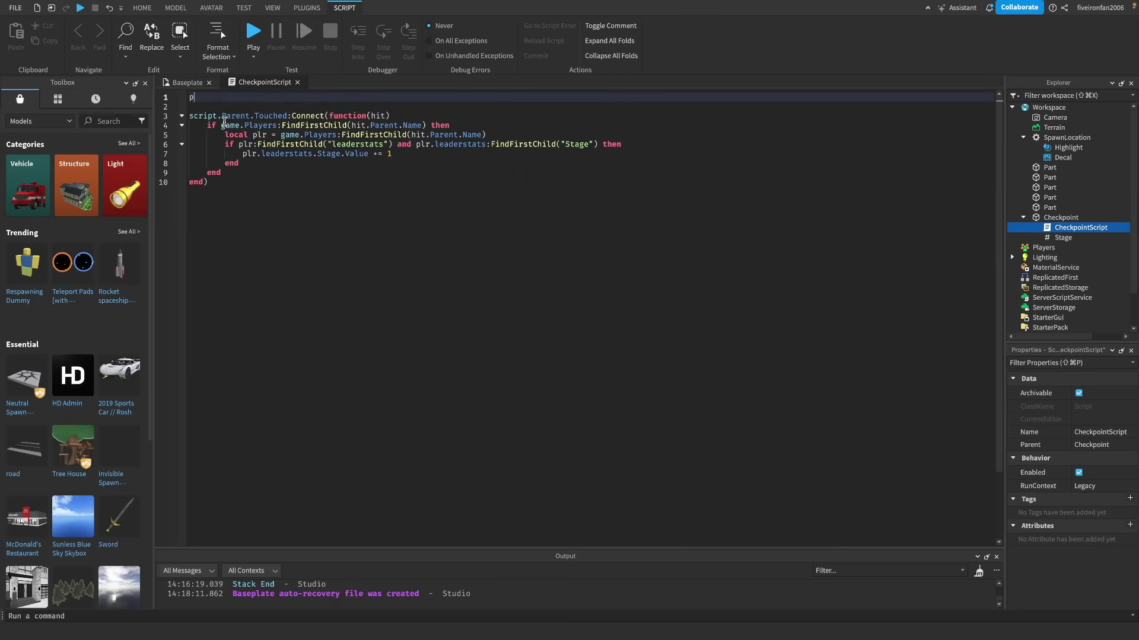
pyautogui.write("rint('hellow')r")
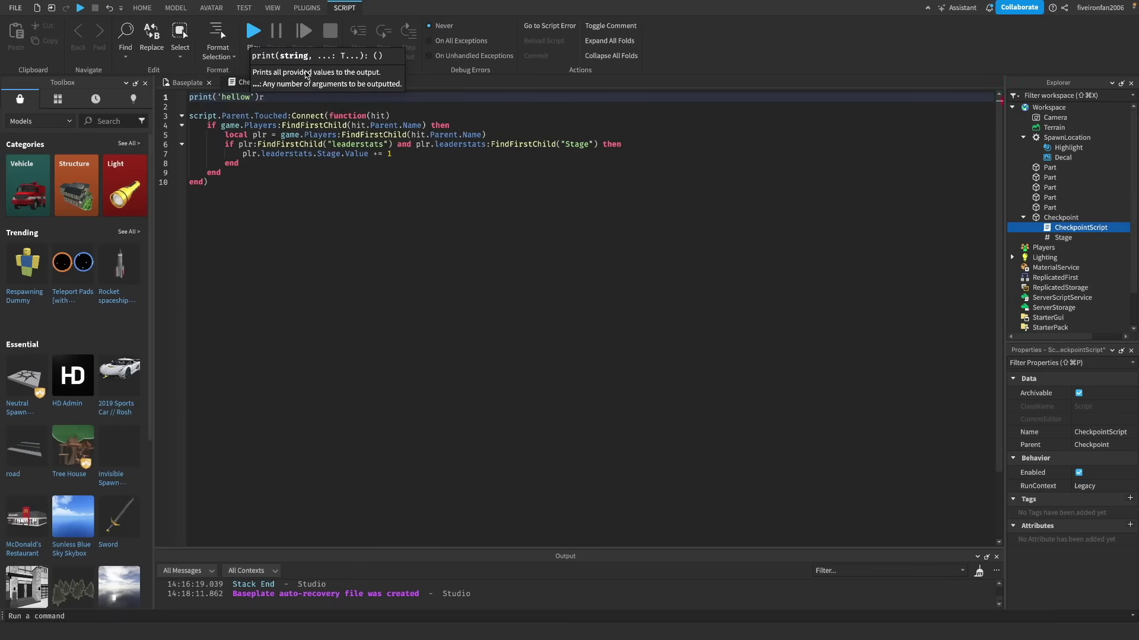
pyautogui.moveTo(265, 97); pyautogui.dragTo(194, 91)
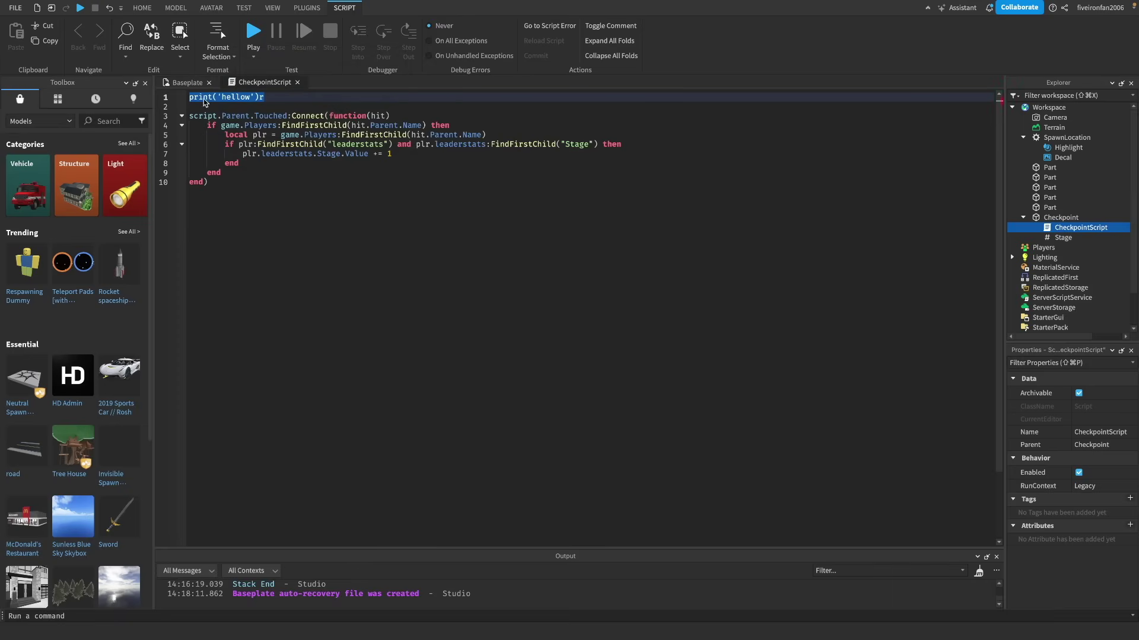
pyautogui.press('BackSpace')
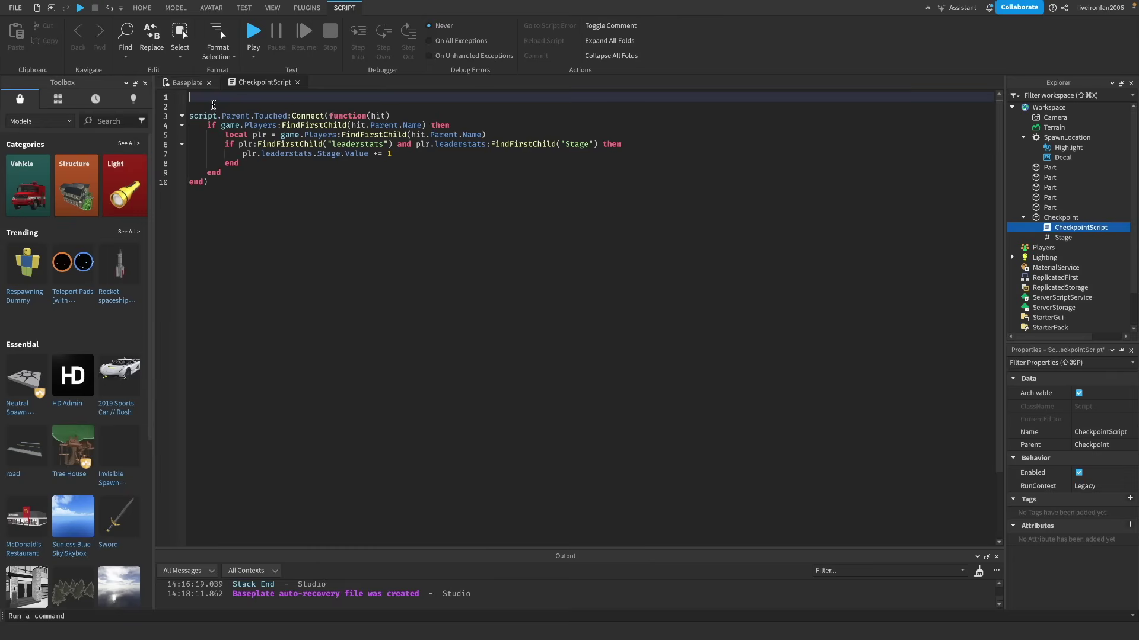
# Step: Close the CheckpointScript editor and add a new Script to ServerScriptService
pyautogui.click(298, 82)
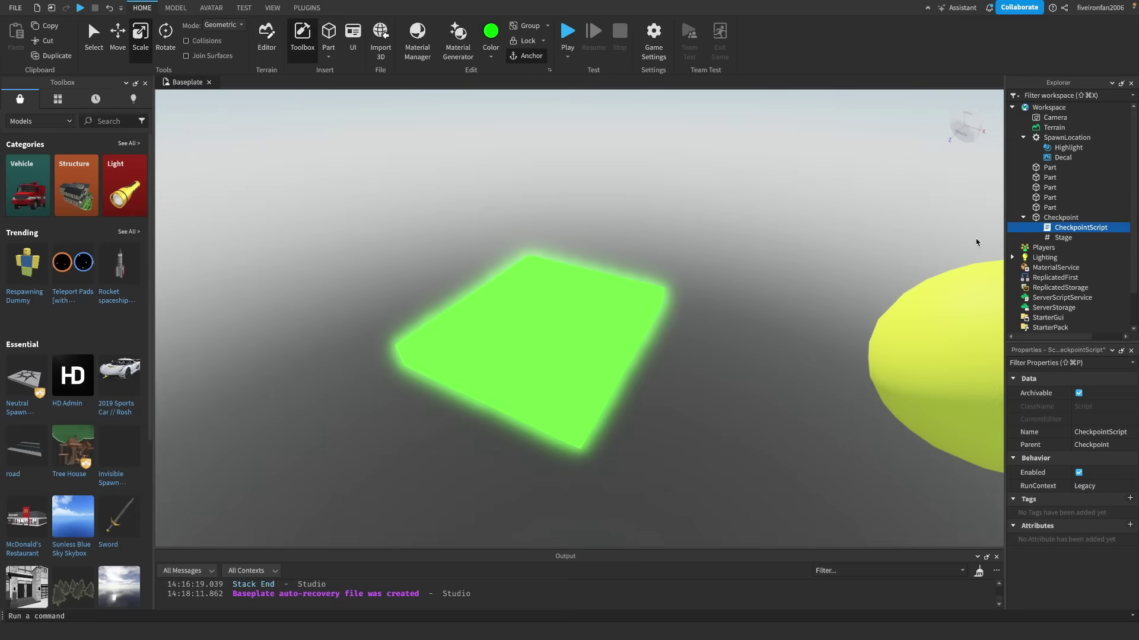
pyautogui.scroll(-2, 1055, 244)
pyautogui.click(1099, 258)
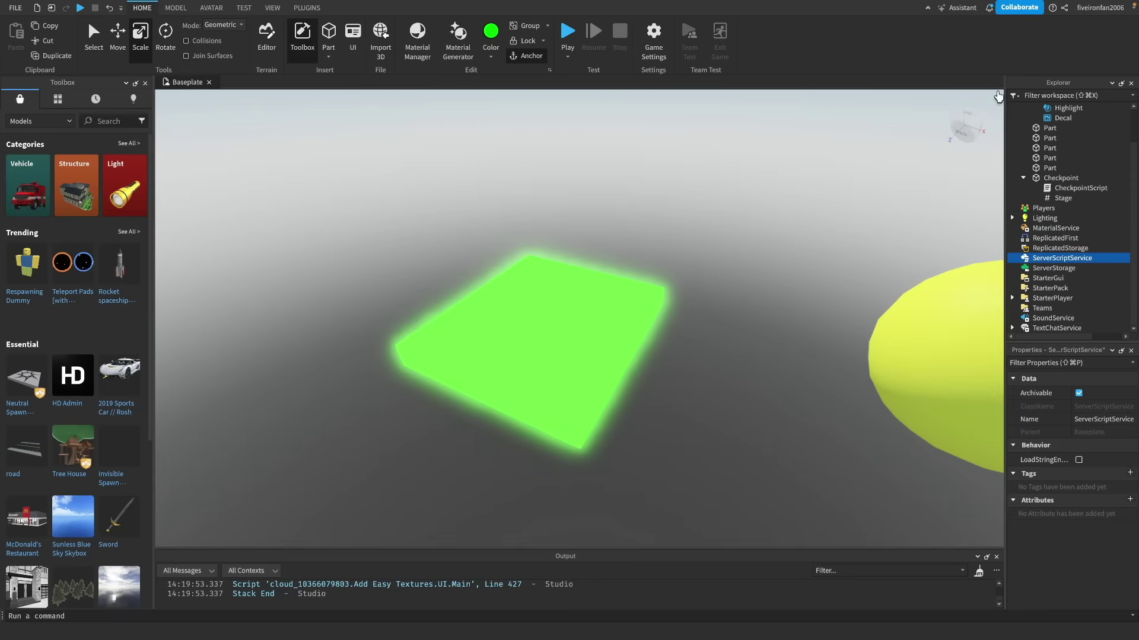
pyautogui.moveTo(1059, 263)
pyautogui.click(1100, 258)
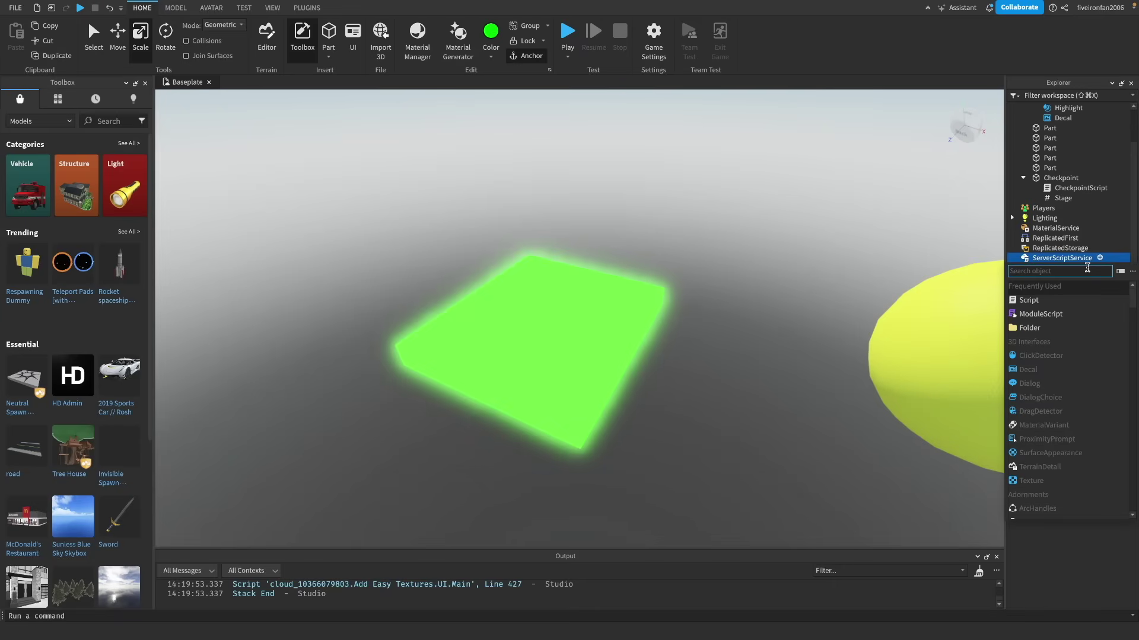
pyautogui.click(1028, 300)
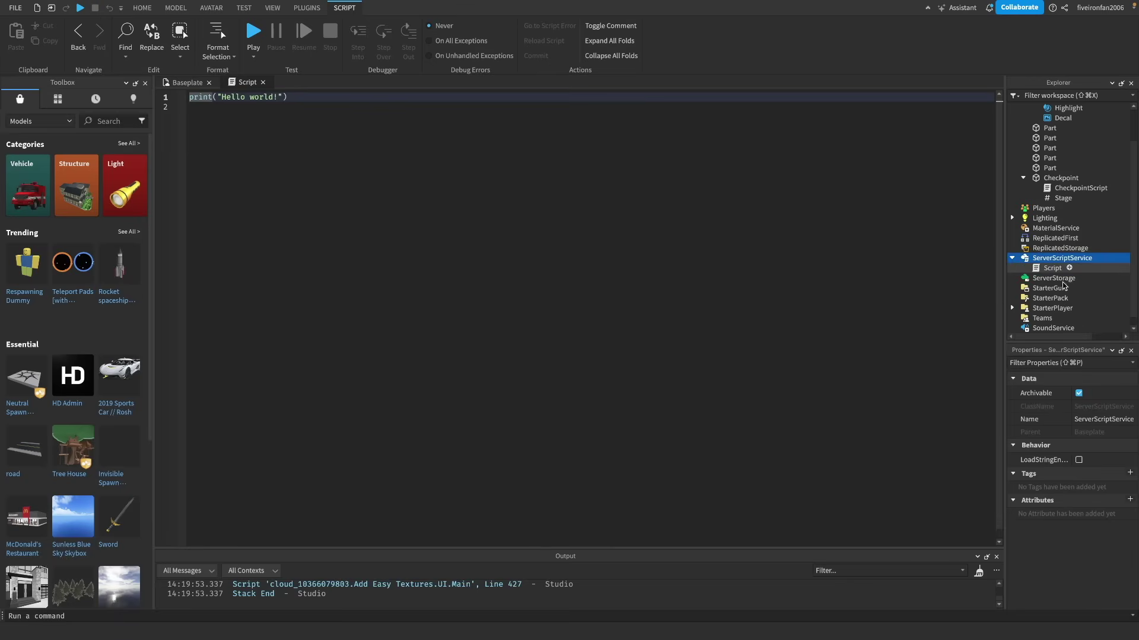
# Step: Rename the new script in ServerScriptService as "leaderstats"
pyautogui.click(1051, 278)
pyautogui.click(1050, 270)
pyautogui.press('F2')
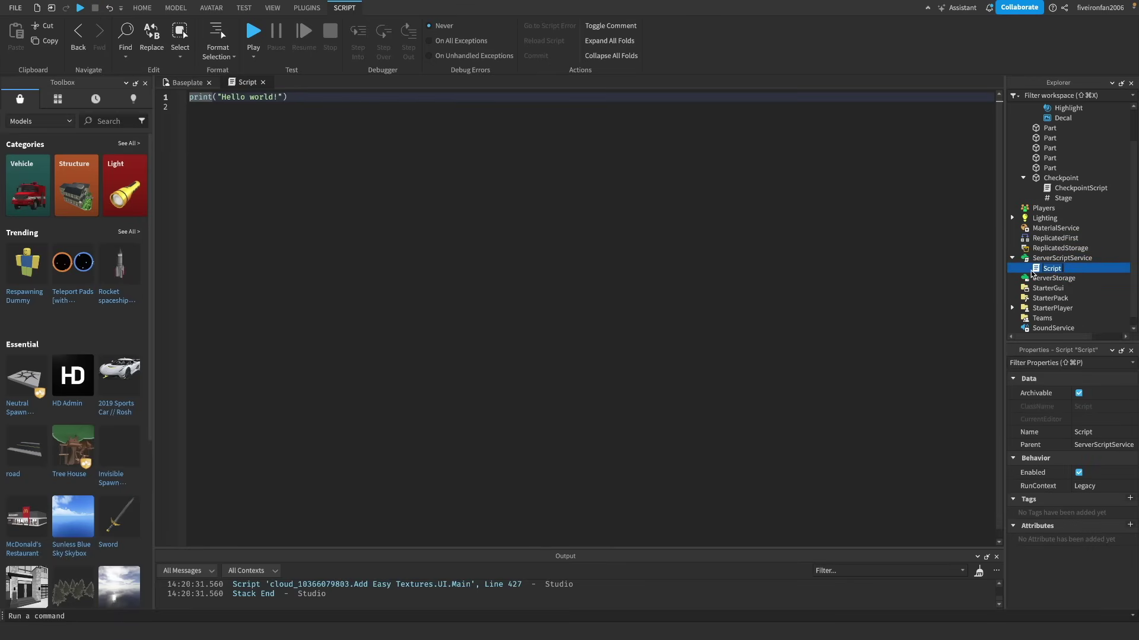
pyautogui.write('leaderstats')
pyautogui.press('Return')
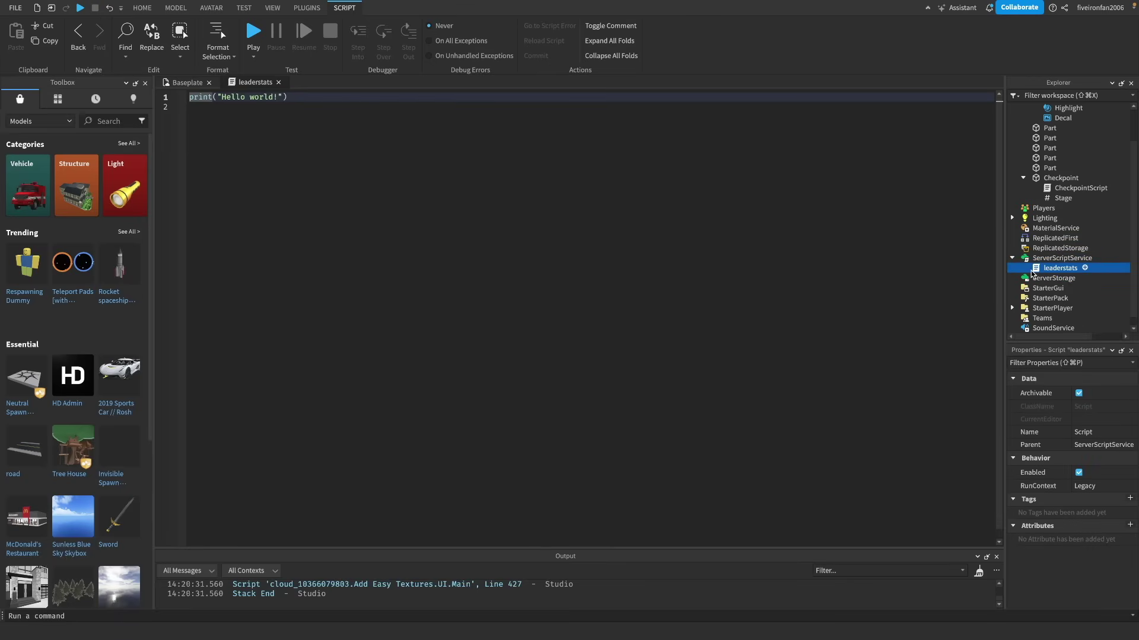
# Step: Replace the leaderstats script's default code with a PlayerAdded handler creating a leaderstats folder and a Stage IntValue of 1, and close it
pyautogui.click(302, 206)
pyautogui.hotkey('ctrl', 'a')
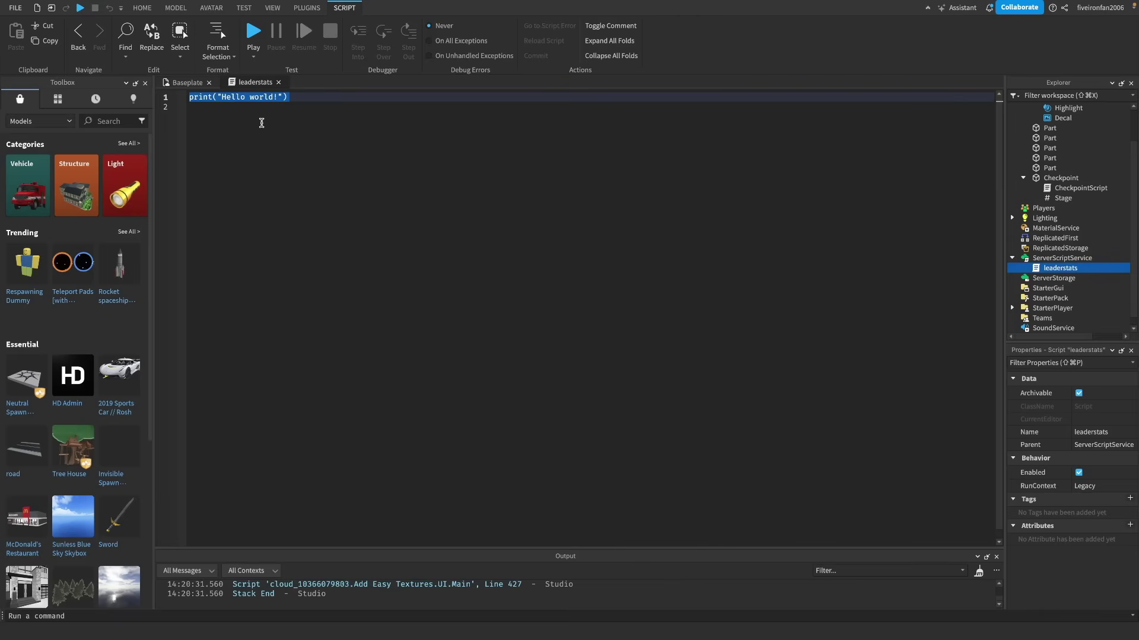
pyautogui.press('super+v')
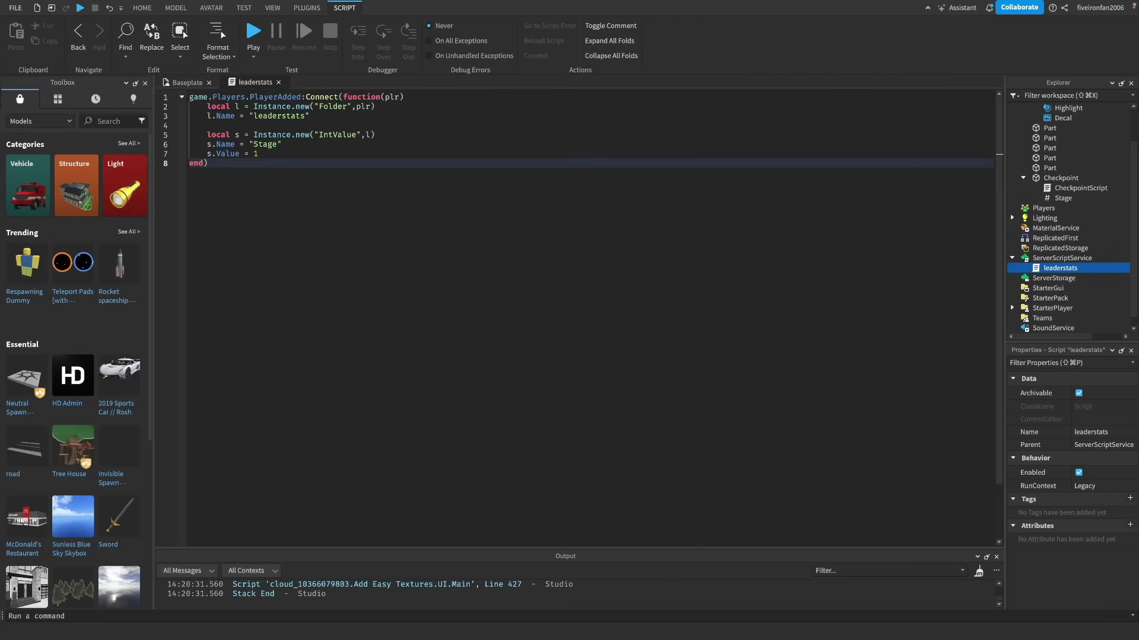
pyautogui.press('super+a')
pyautogui.click(342, 210)
pyautogui.click(279, 82)
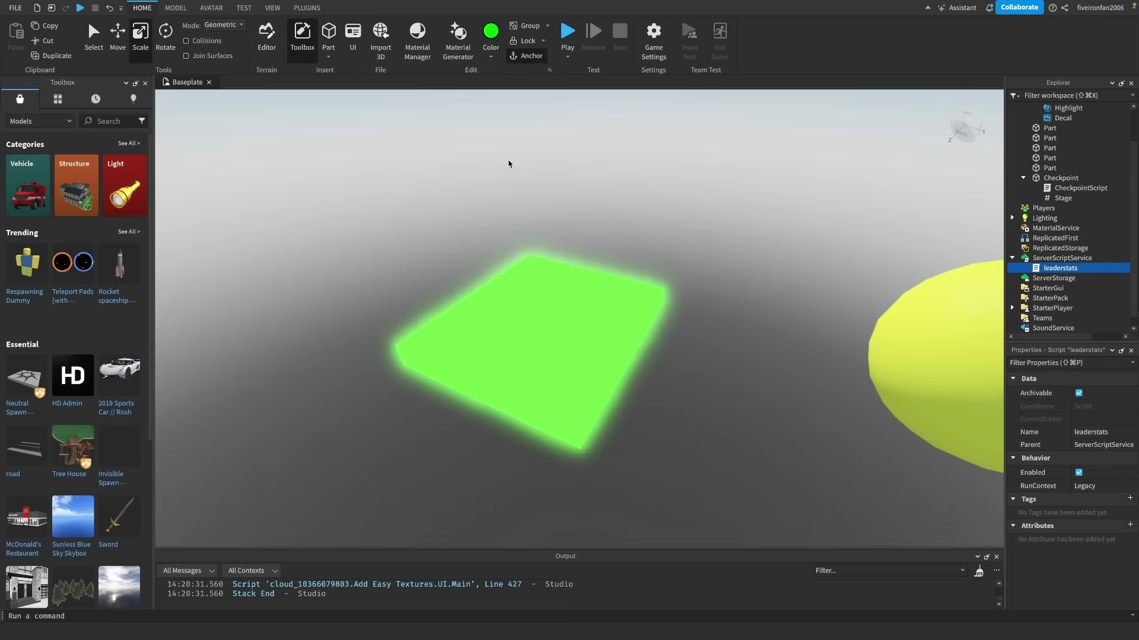
# Step: Start a playtest, check the Stage column on the leaderboard and run the character over the course to the green checkpoint
pyautogui.click(570, 36)
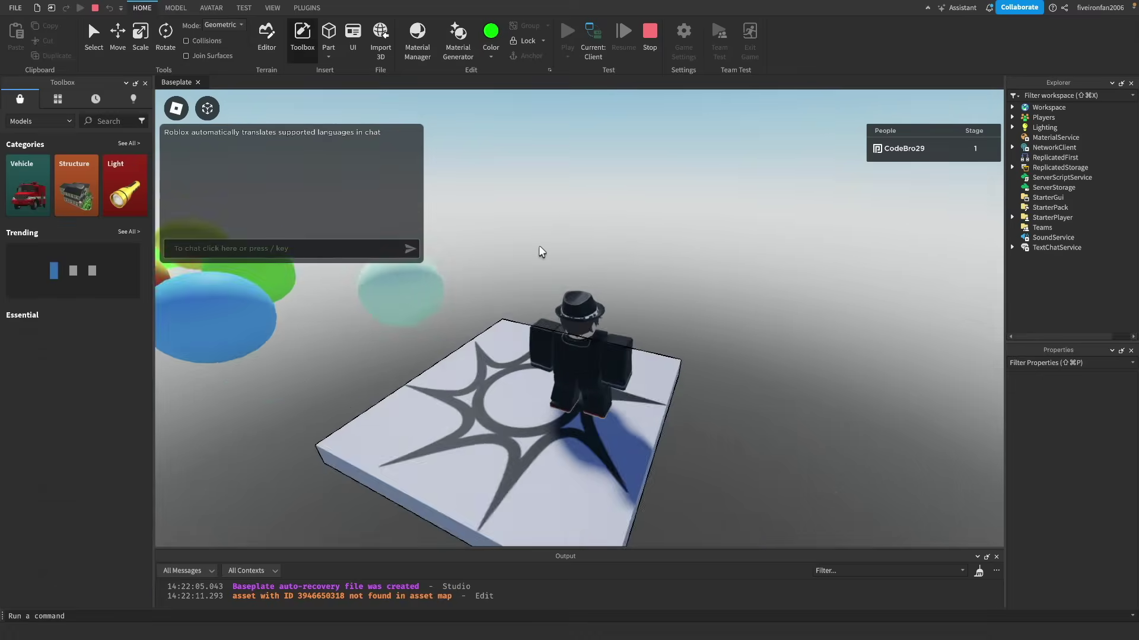
pyautogui.moveTo(542, 252); pyautogui.dragTo(541, 251, button='right')
pyautogui.moveTo(647, 258); pyautogui.dragTo(539, 246, button='right')
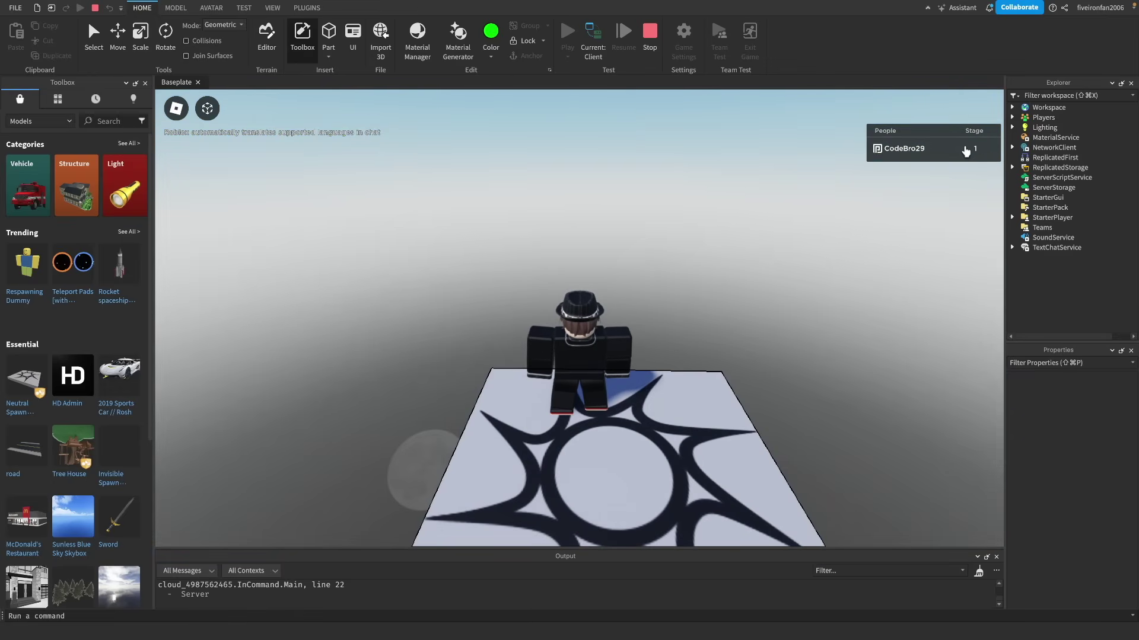
pyautogui.moveTo(833, 234); pyautogui.dragTo(862, 218, button='right')
pyautogui.press('w')
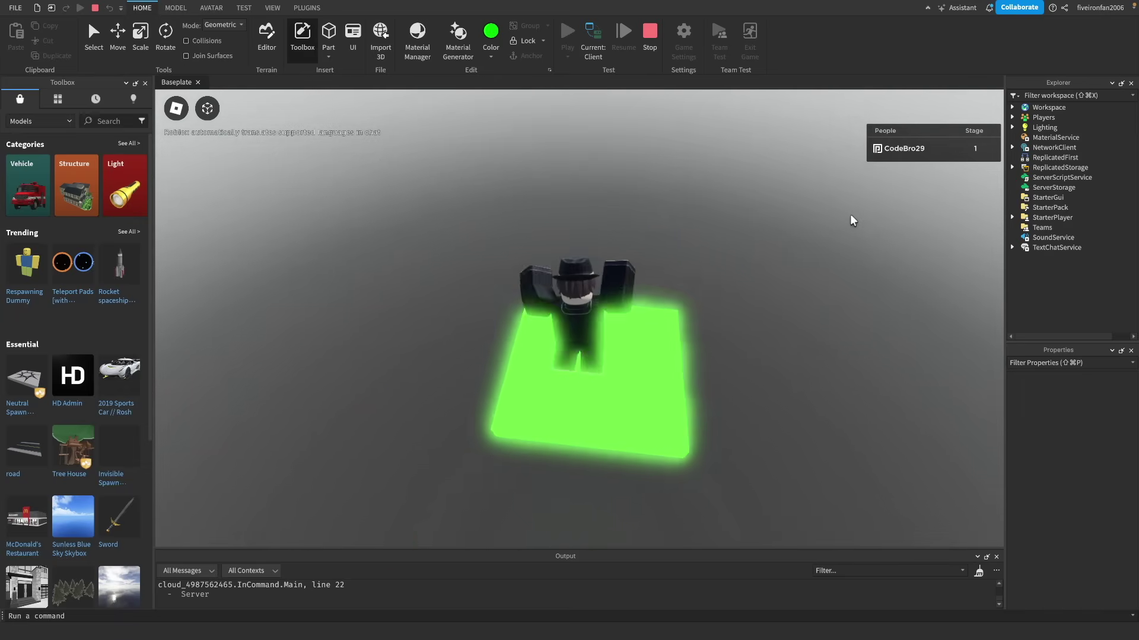
pyautogui.moveTo(850, 216); pyautogui.dragTo(850, 215, button='right')
pyautogui.press('s')
pyautogui.press('a')
pyautogui.press('w')
pyautogui.press('d')
pyautogui.press('s')
pyautogui.press('a')
pyautogui.press('s')
pyautogui.moveTo(886, 222); pyautogui.dragTo(928, 181, button='right')
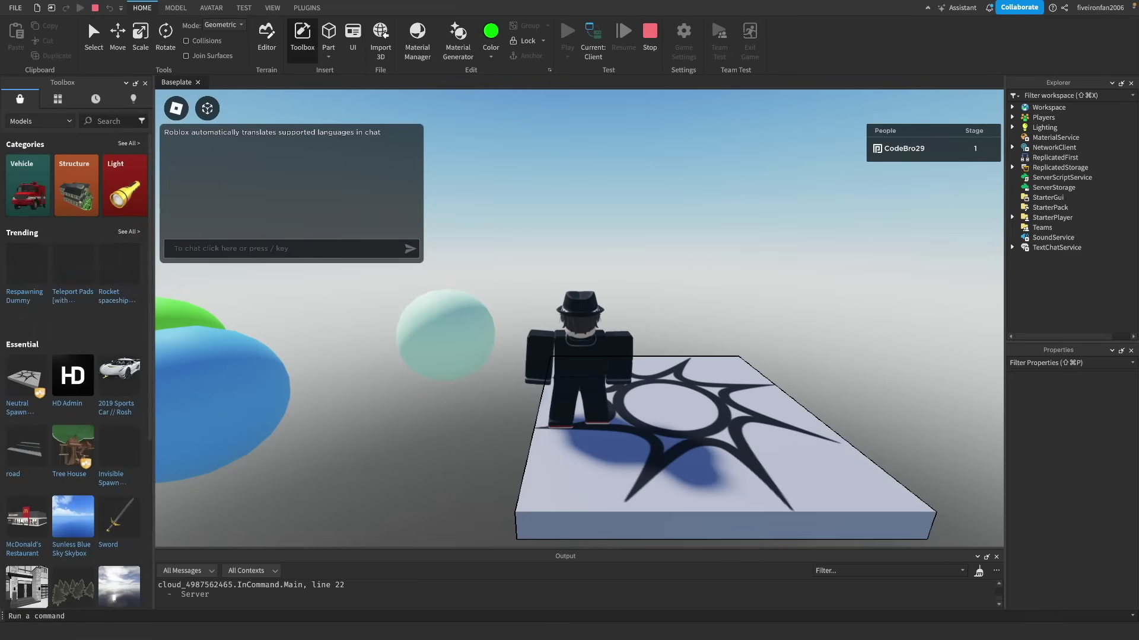
# Step: Jump the character from the spawn platform across the coloured parts onto the neon checkpoint to test the Stage counter
pyautogui.moveTo(512, 374); pyautogui.dragTo(512, 373, button='right')
pyautogui.press('w')
pyautogui.press('space')
pyautogui.press('space')
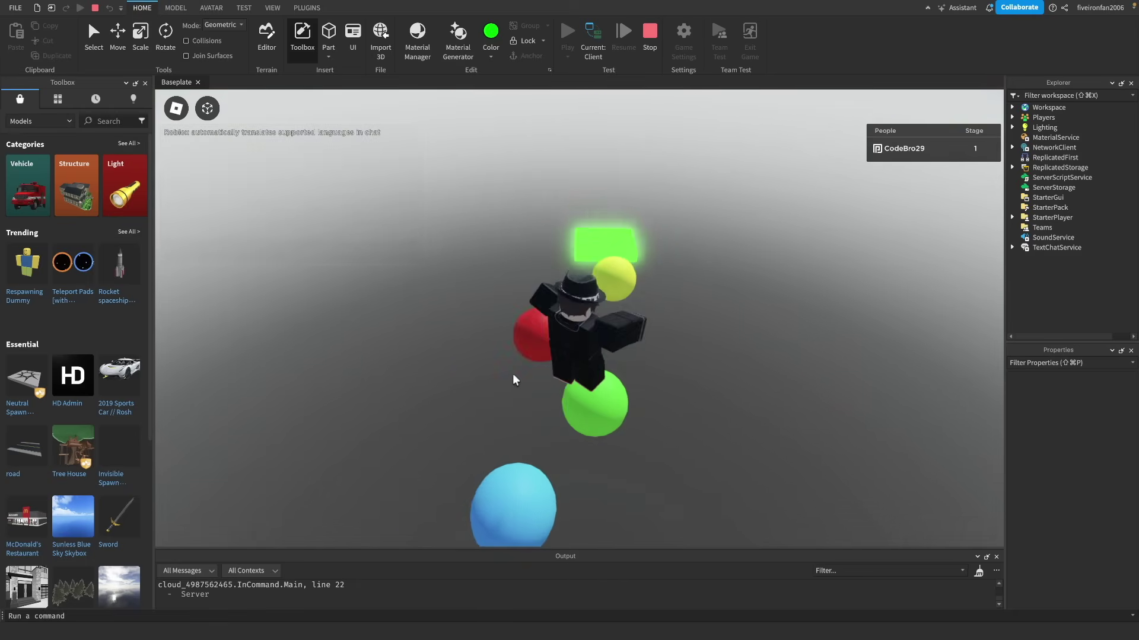
pyautogui.press('w')
pyautogui.press('a')
pyautogui.press('space')
pyautogui.press('space')
pyautogui.press('space')
pyautogui.press('d')
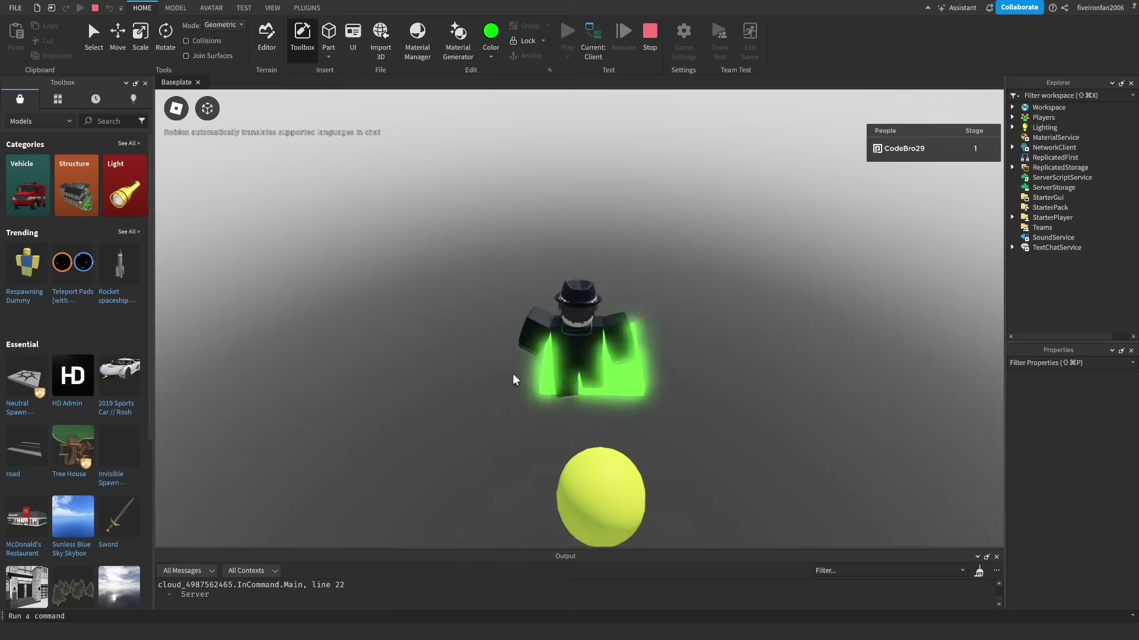
pyautogui.press('d')
pyautogui.press('w')
pyautogui.press('a')
pyautogui.press('d')
# Step: Jump the character back over the coloured parts towards the spawn platform and end the playtest
pyautogui.moveTo(834, 270); pyautogui.dragTo(833, 270, button='right')
pyautogui.press('w')
pyautogui.press('space')
pyautogui.press('w')
pyautogui.press('space')
pyautogui.press('space')
pyautogui.press('a')
pyautogui.press('d')
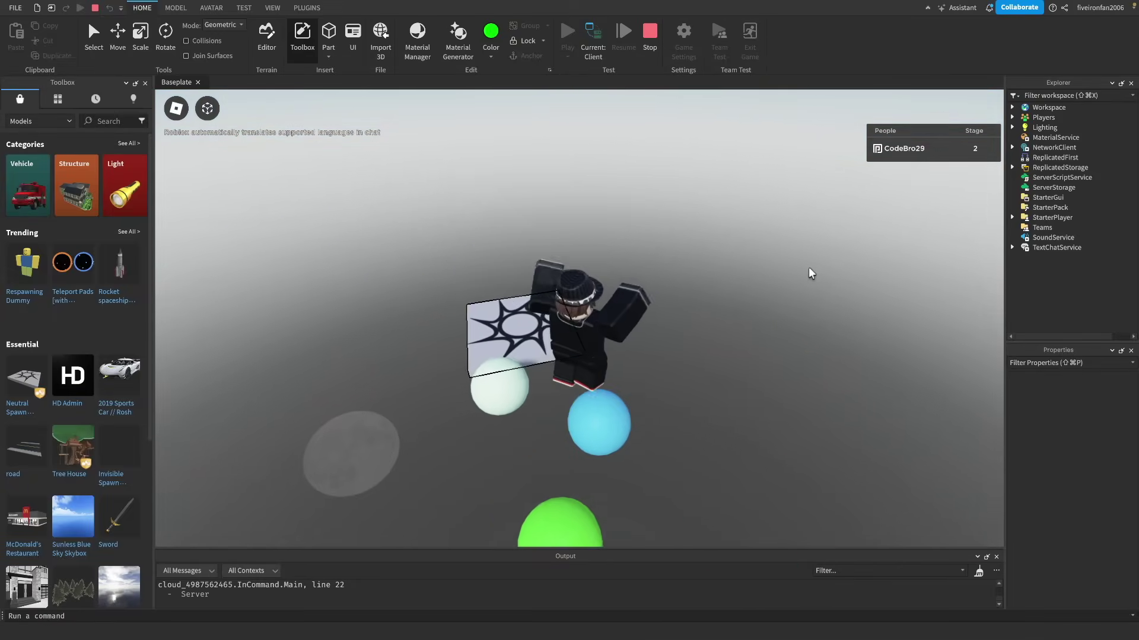
pyautogui.press('a')
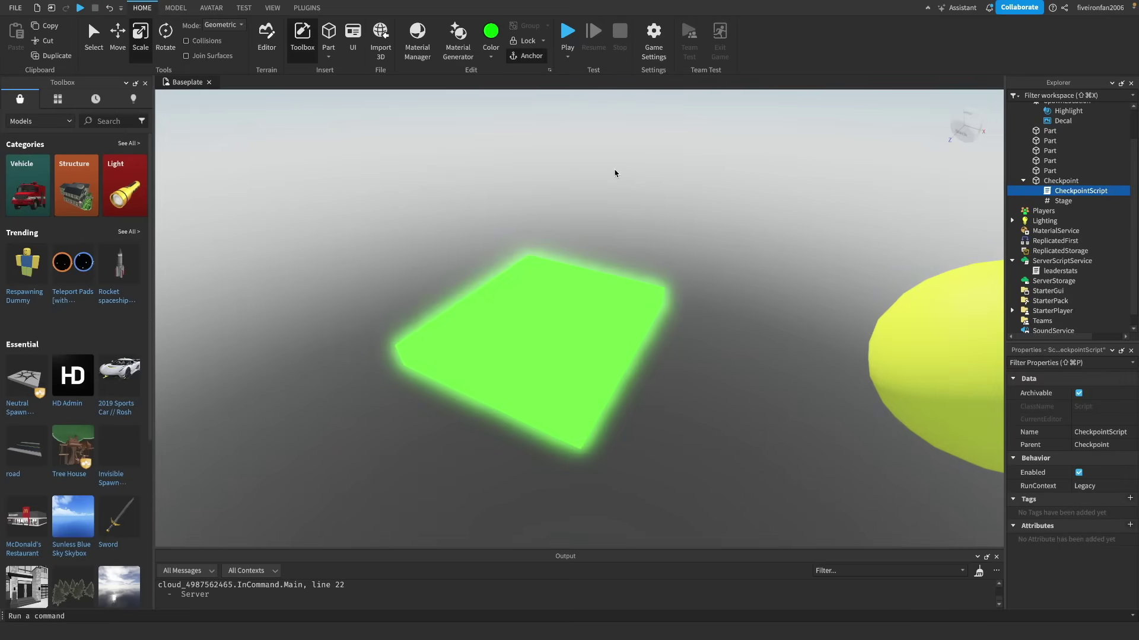
pyautogui.click(497, 293)
pyautogui.press('s')
pyautogui.moveTo(585, 195); pyautogui.dragTo(585, 195, button='right')
pyautogui.click(577, 236)
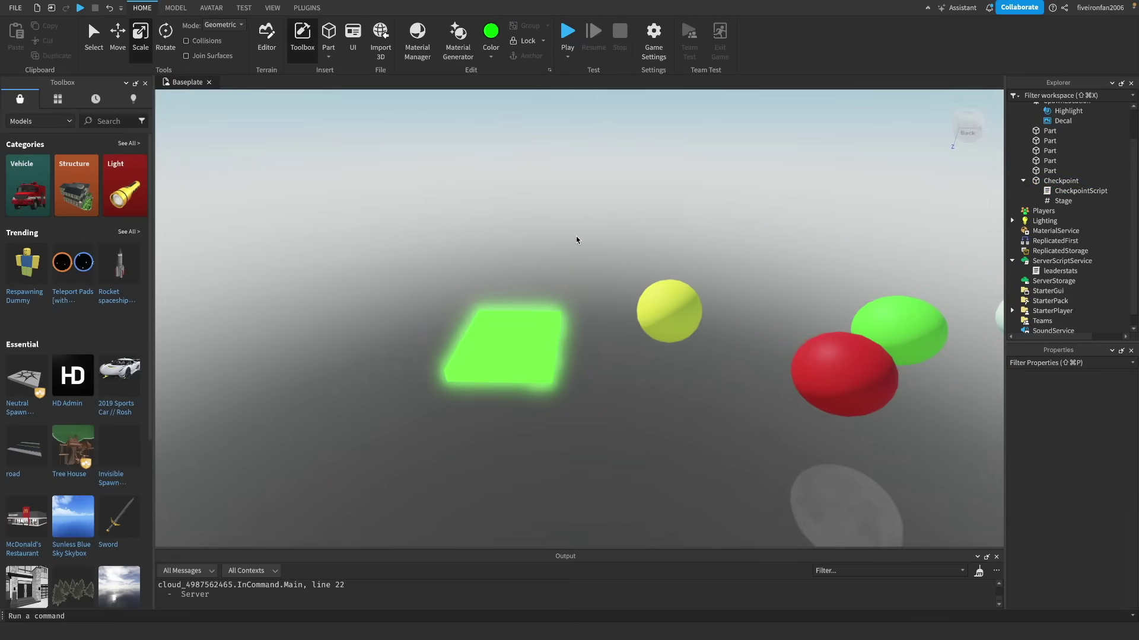
pyautogui.scroll(-10, 577, 237)
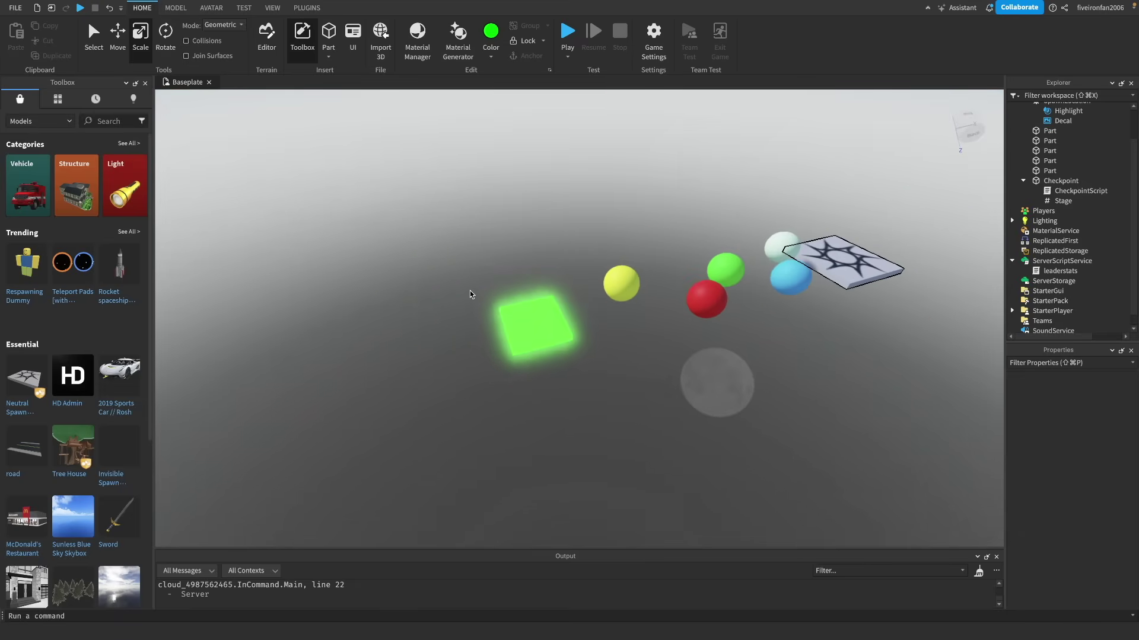
pyautogui.scroll(2, 1029, 271)
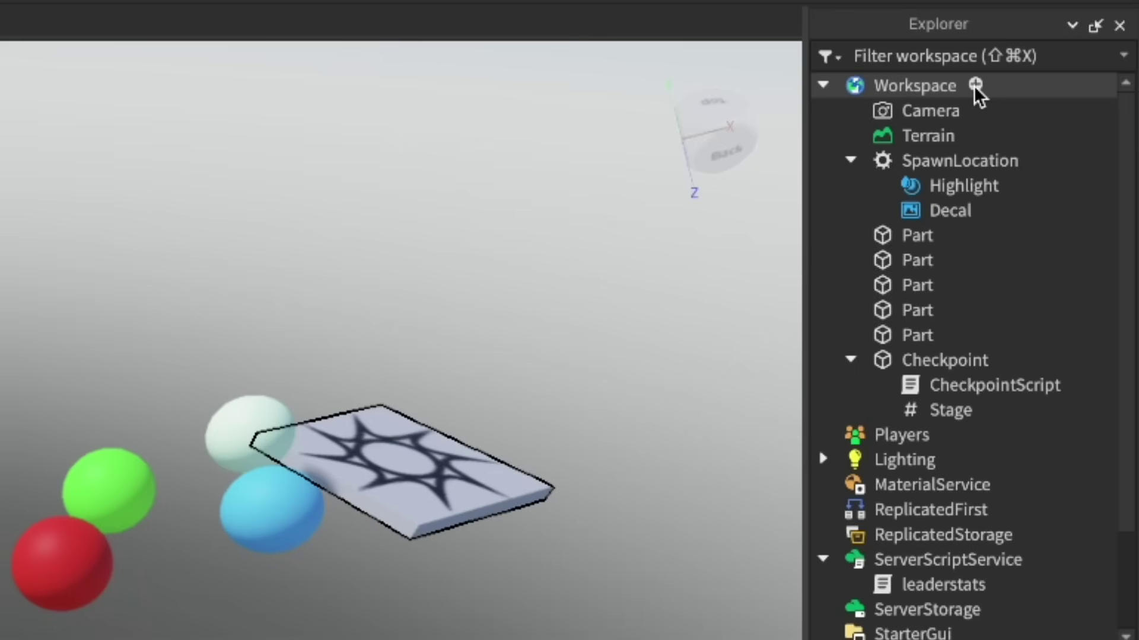
# Step: Add a Folder to the Workspace and rename it "Spawns"
pyautogui.click(1072, 107)
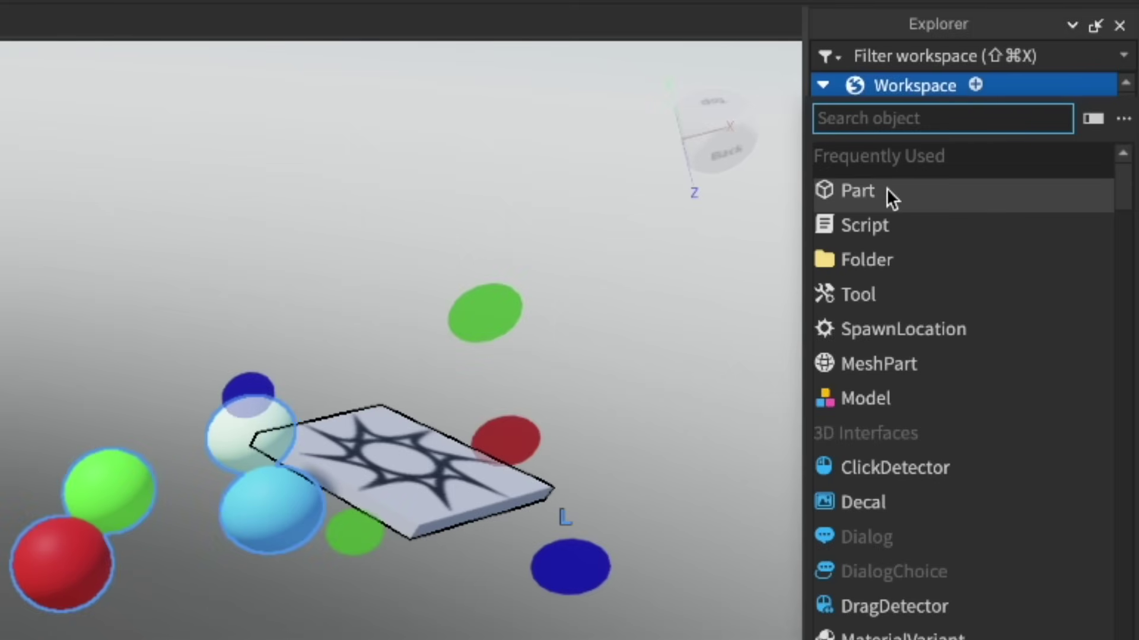
pyautogui.click(842, 259)
pyautogui.click(930, 160)
pyautogui.click(927, 163)
pyautogui.write('Spawns')
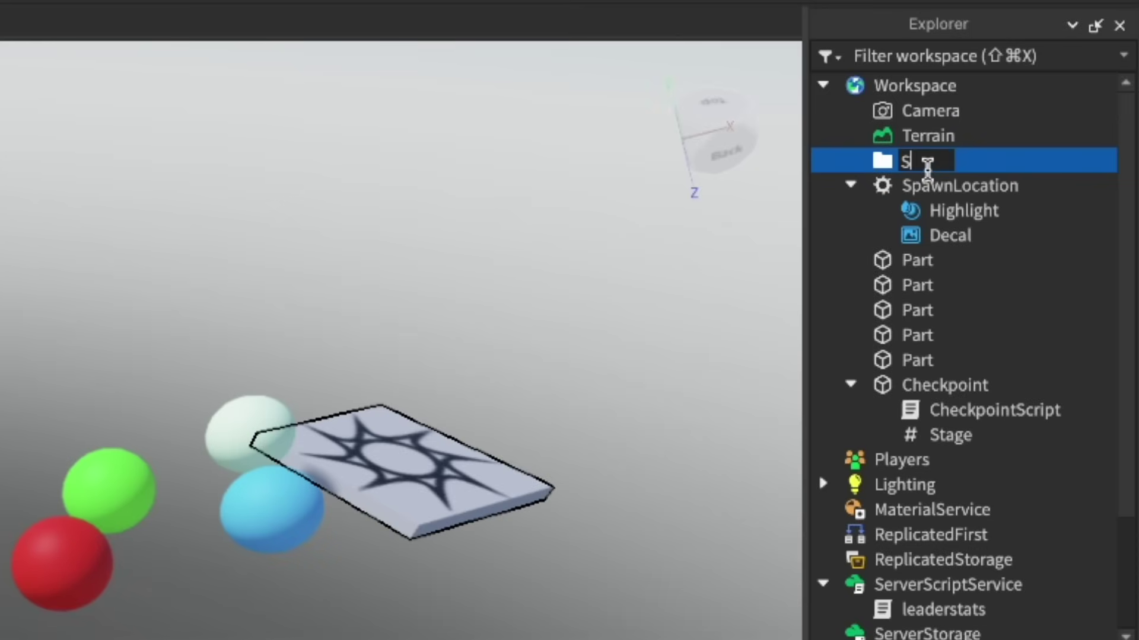
pyautogui.press('Return')
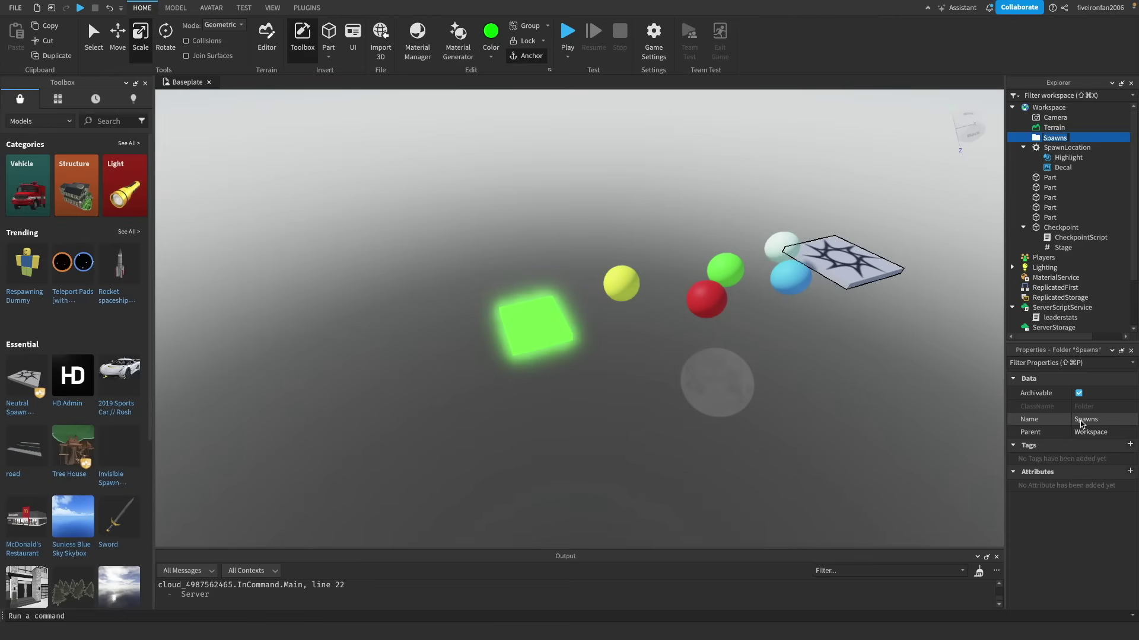
# Step: Move the Checkpoint part with its script and Stage object into the Spawns folder and deselect it
pyautogui.click(793, 358)
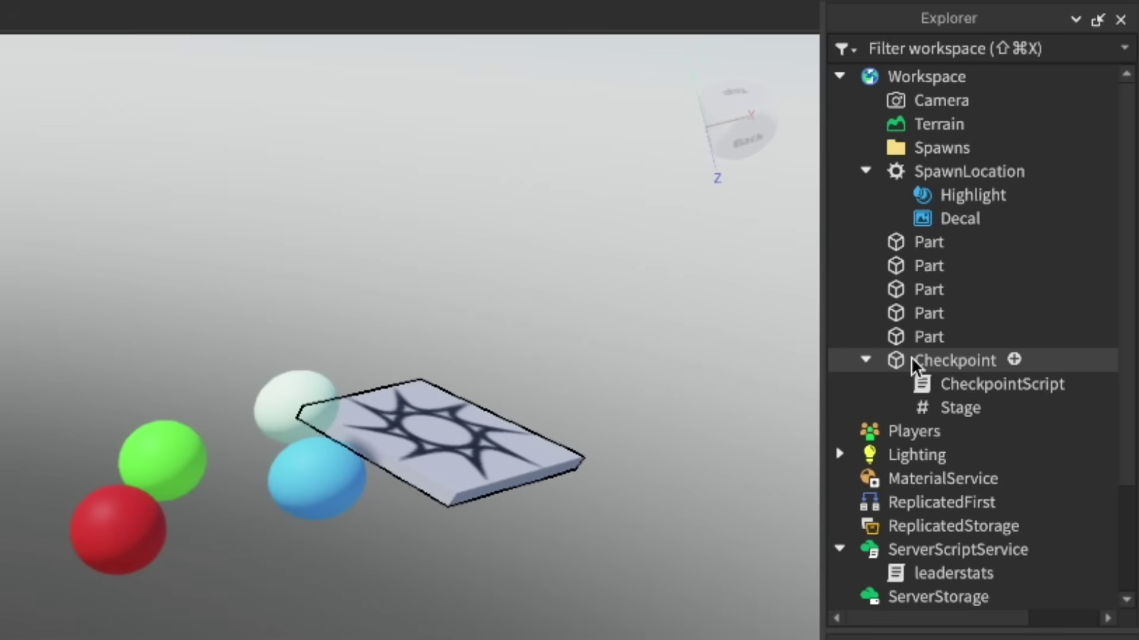
pyautogui.click(1038, 227)
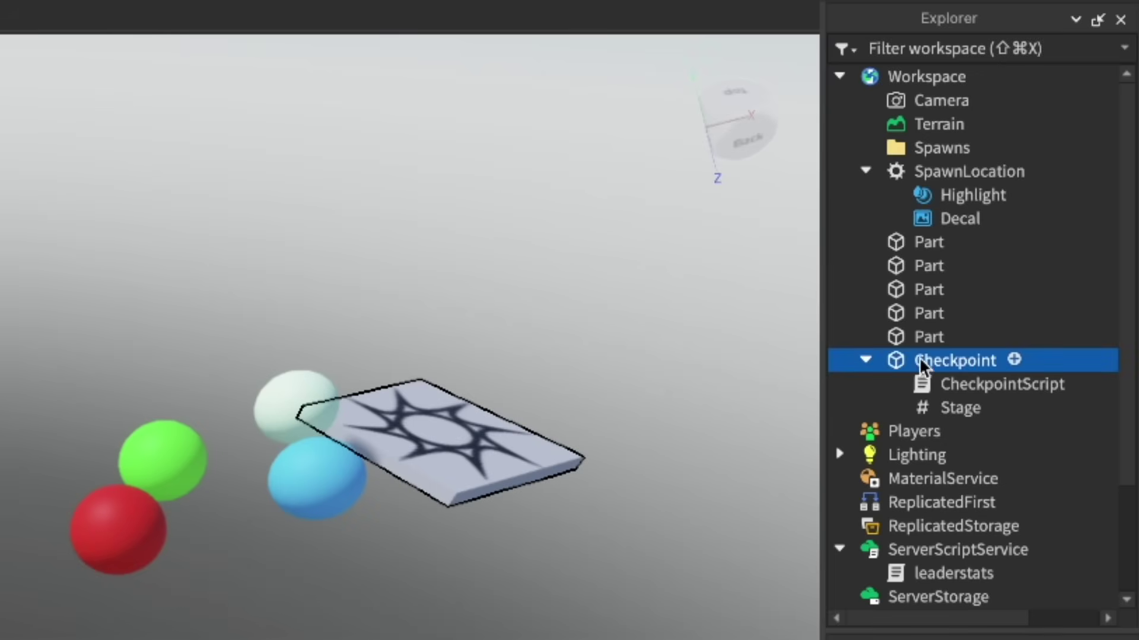
pyautogui.moveTo(902, 358); pyautogui.dragTo(908, 151)
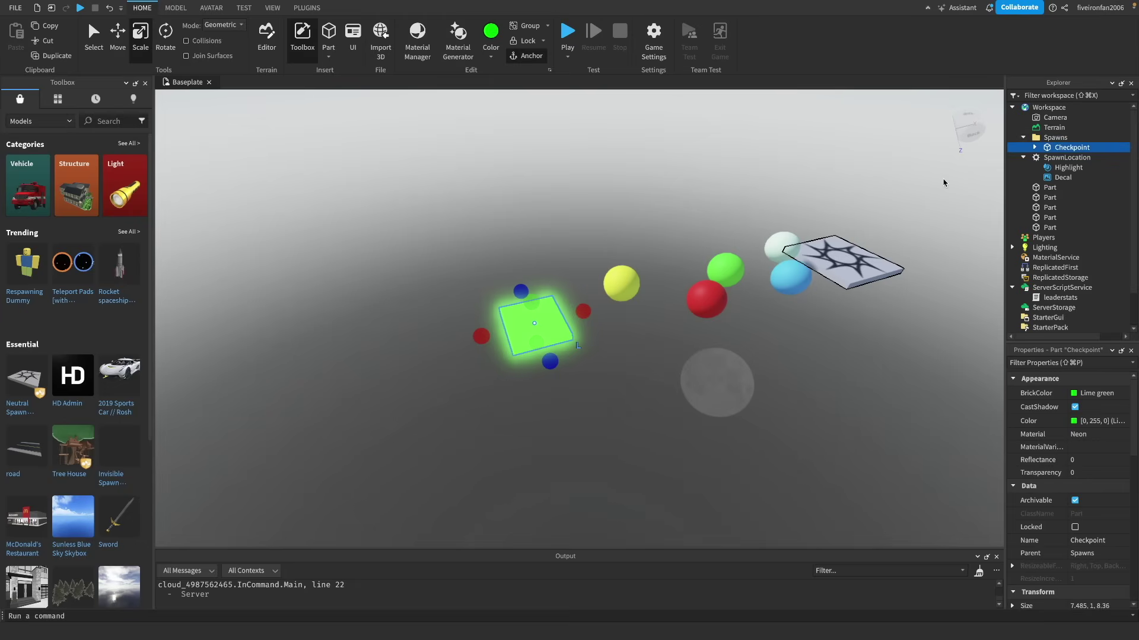
pyautogui.click(945, 182)
pyautogui.click(1068, 149)
pyautogui.click(811, 176)
pyautogui.moveTo(748, 188); pyautogui.dragTo(746, 188, button='right')
pyautogui.press('w')
pyautogui.press('s')
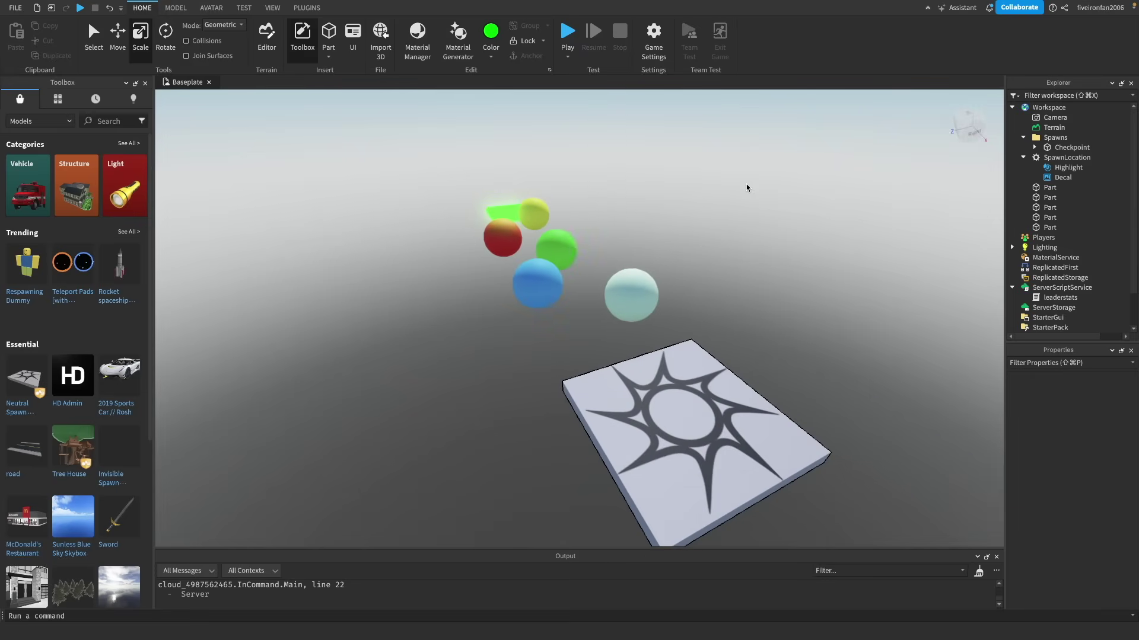
pyautogui.click(1054, 138)
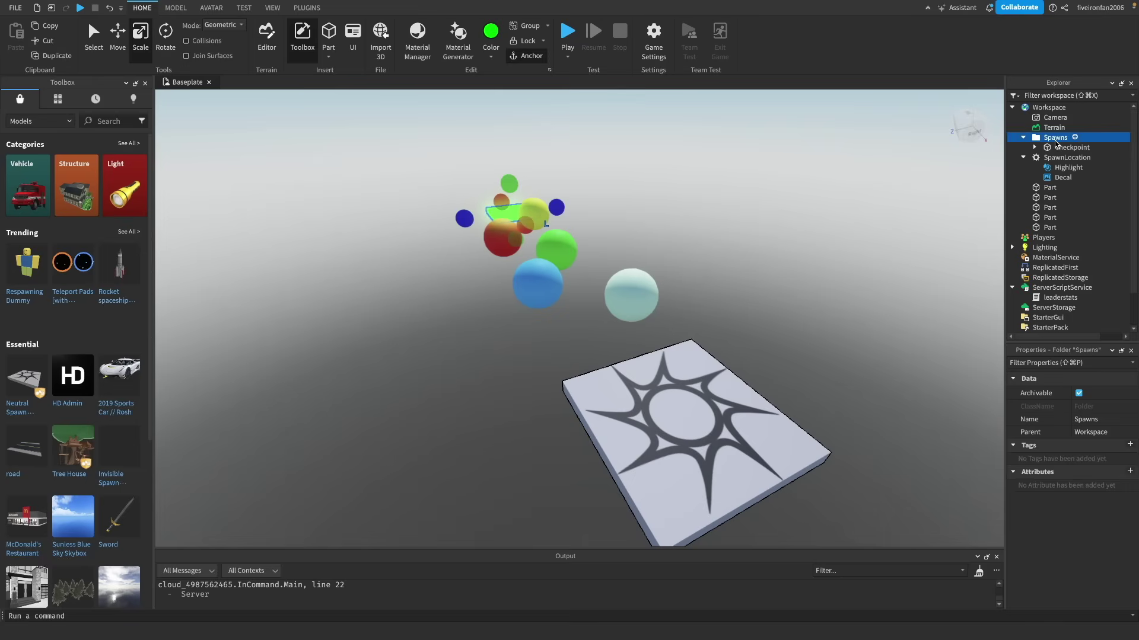
pyautogui.click(1052, 149)
pyautogui.click(824, 208)
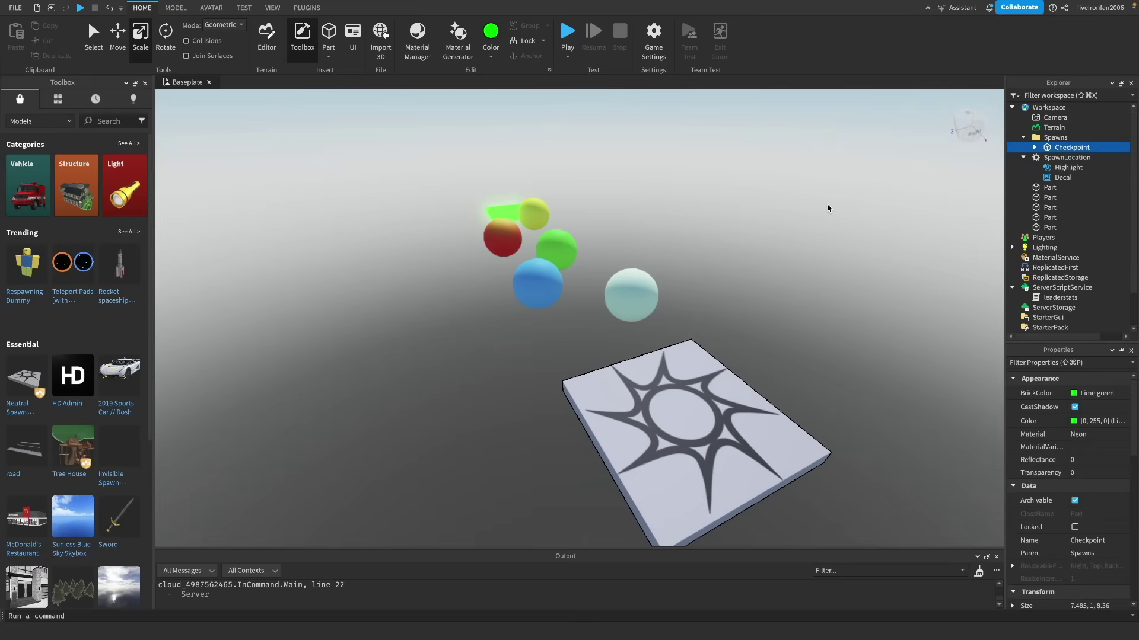
# Step: Add a Script named "RespawnScript" to ServerScriptService that moves each spawning character above the Spawns checkpoint matching its Stage, and close the script
pyautogui.scroll(-2, 1056, 277)
pyautogui.click(1062, 248)
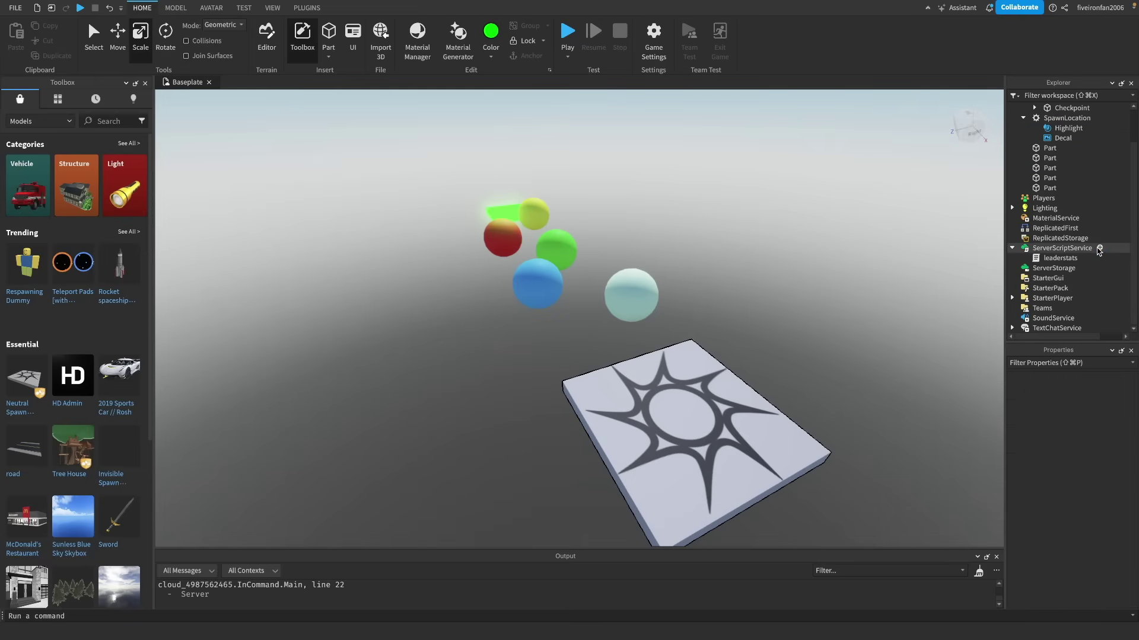
pyautogui.click(1099, 248)
pyautogui.click(1043, 290)
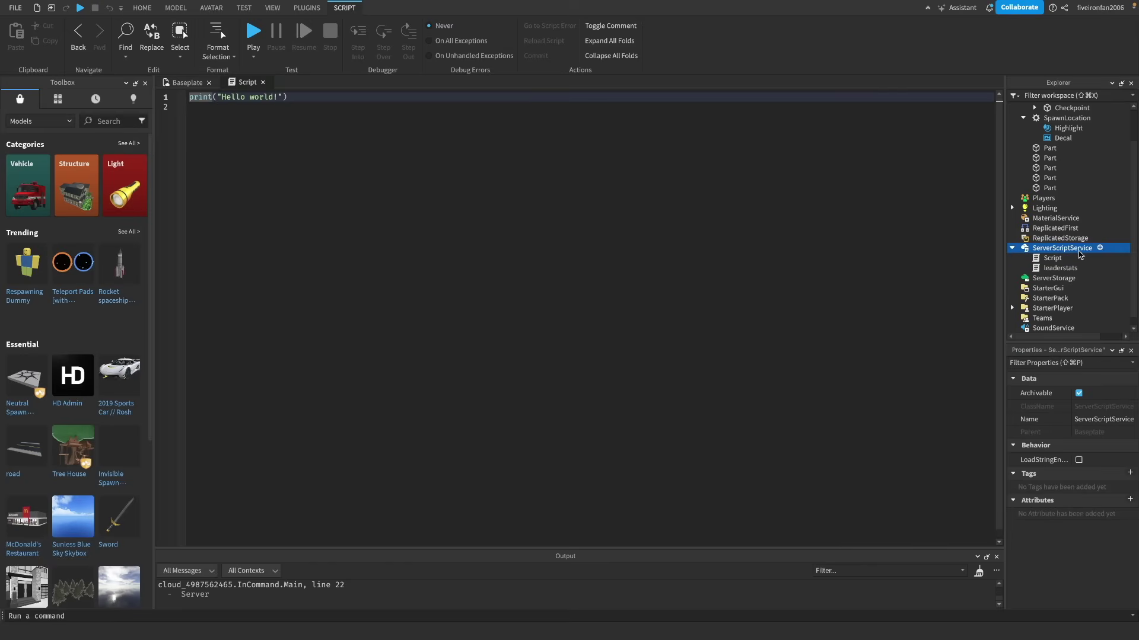
pyautogui.click(1052, 257)
pyautogui.press('F2')
pyautogui.write('RespawnScript')
pyautogui.press('Return')
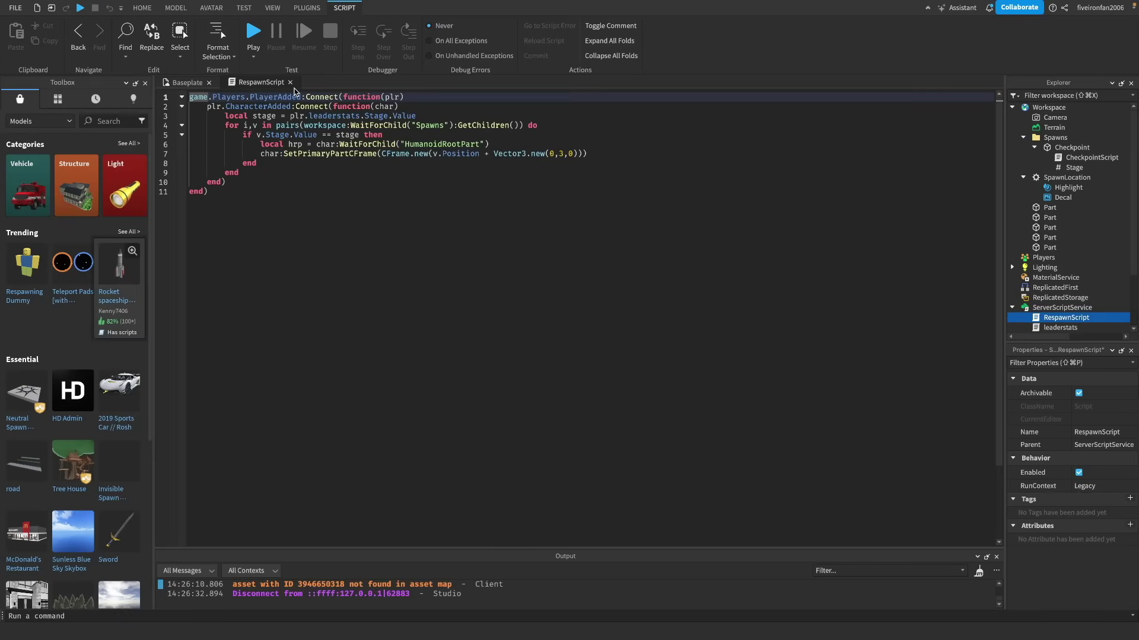
pyautogui.click(290, 82)
# Step: Playtest the course, jumping the character off the neon checkpoint to test respawning at the reached stage, and end the playtest
pyautogui.click(567, 33)
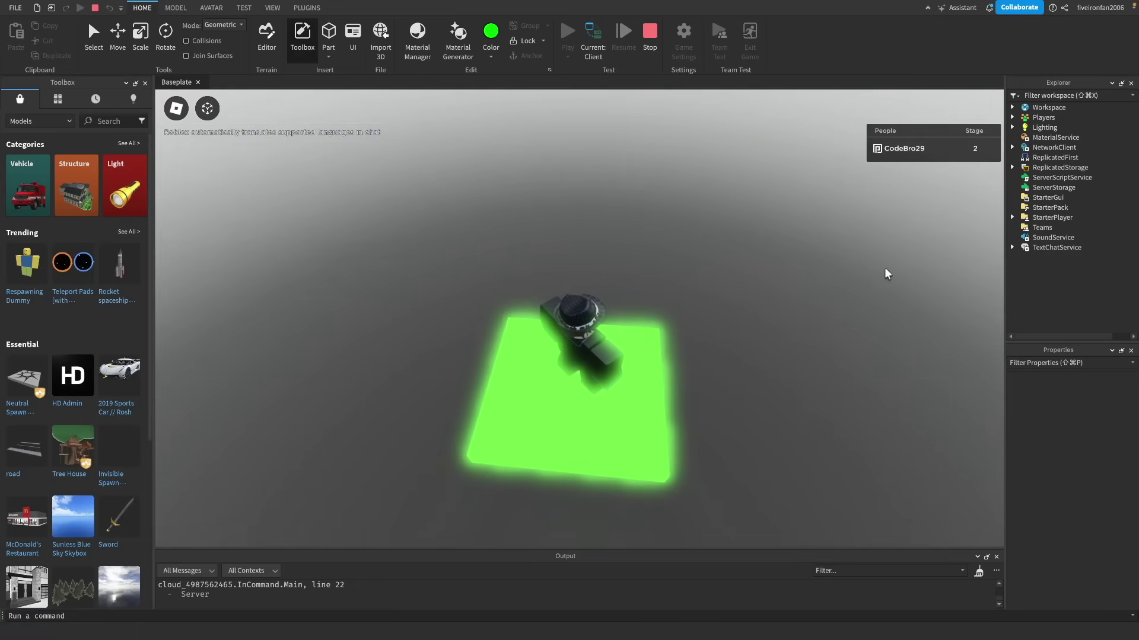
pyautogui.press('w')
pyautogui.press('space')
pyautogui.moveTo(883, 270); pyautogui.dragTo(879, 271, button='right')
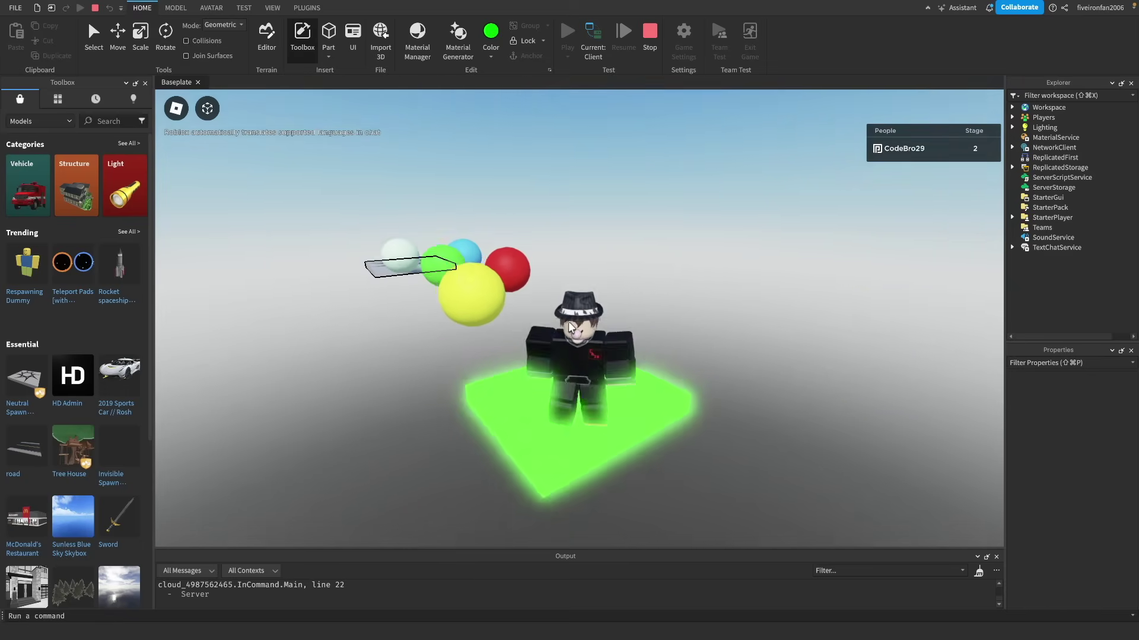
pyautogui.moveTo(568, 327); pyautogui.dragTo(595, 326, button='right')
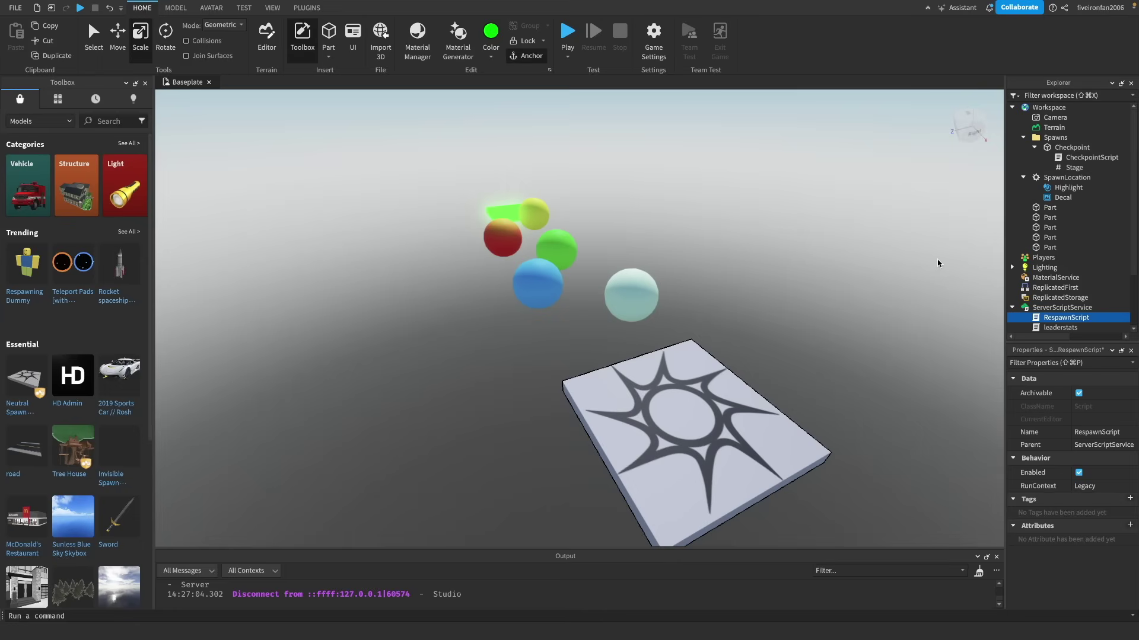
# Step: Search the Toolbox models for "obby" and browse the obstacle models for ones to add after the neon checkpoint
pyautogui.scroll(-3, 1056, 237)
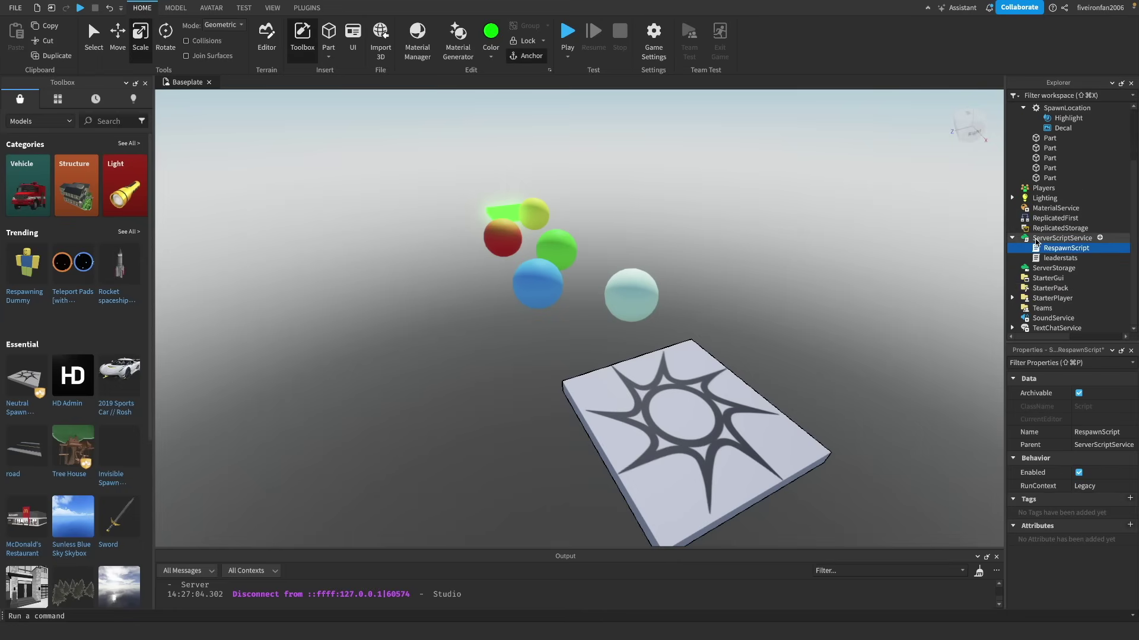
pyautogui.scroll(3, 1041, 252)
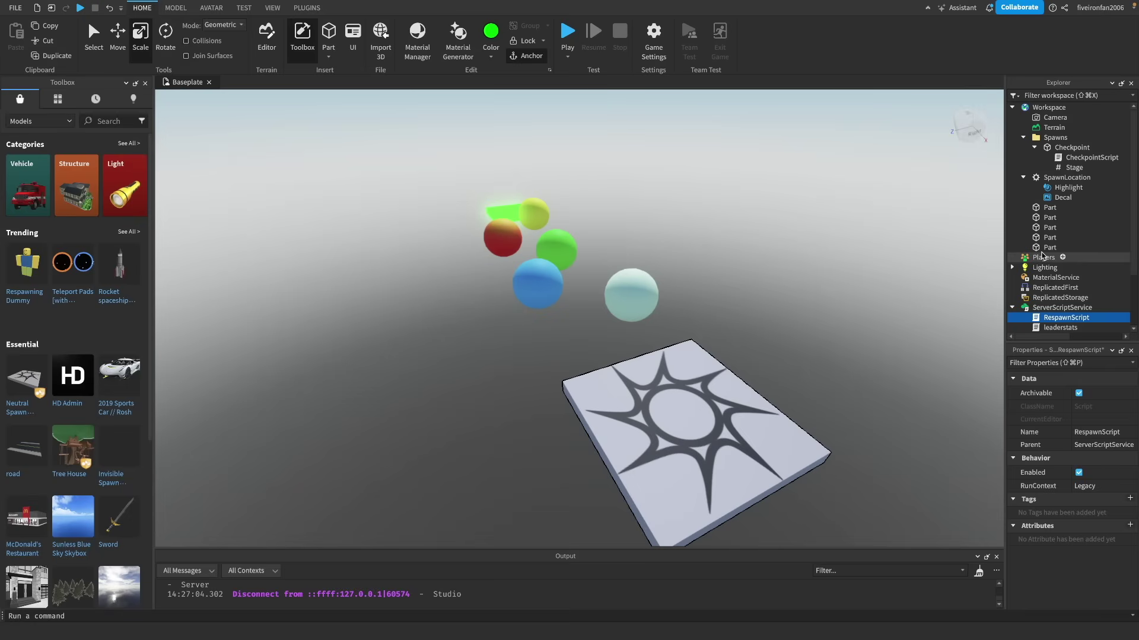
pyautogui.click(638, 233)
pyautogui.moveTo(633, 234); pyautogui.dragTo(633, 233, button='right')
pyautogui.press('w')
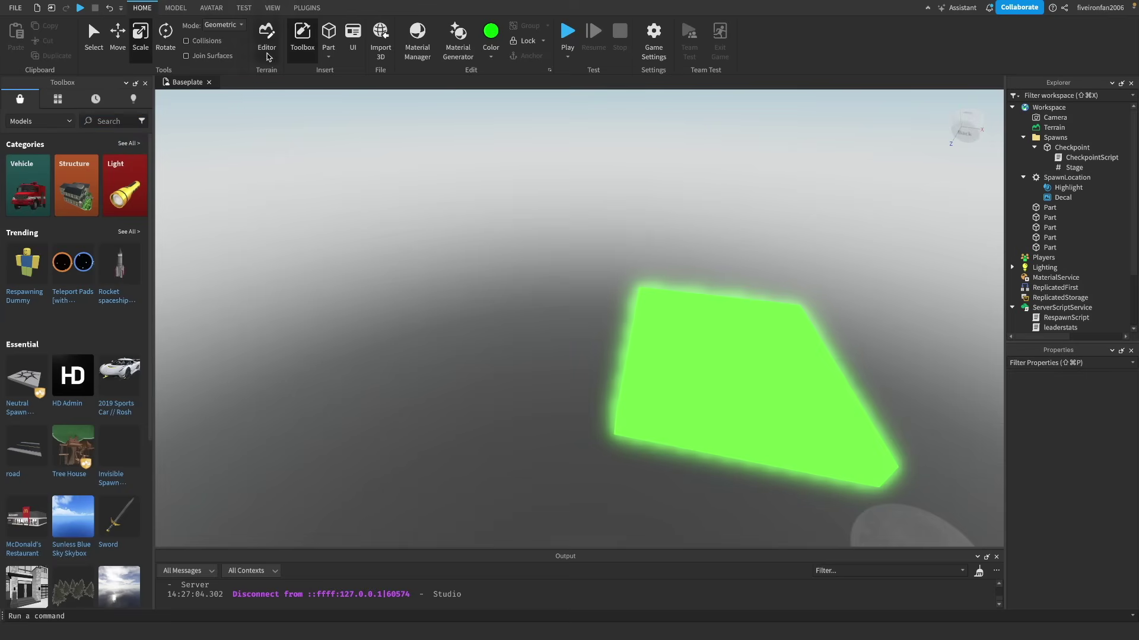
pyautogui.click(116, 118)
pyautogui.write('obby')
pyautogui.press('Return')
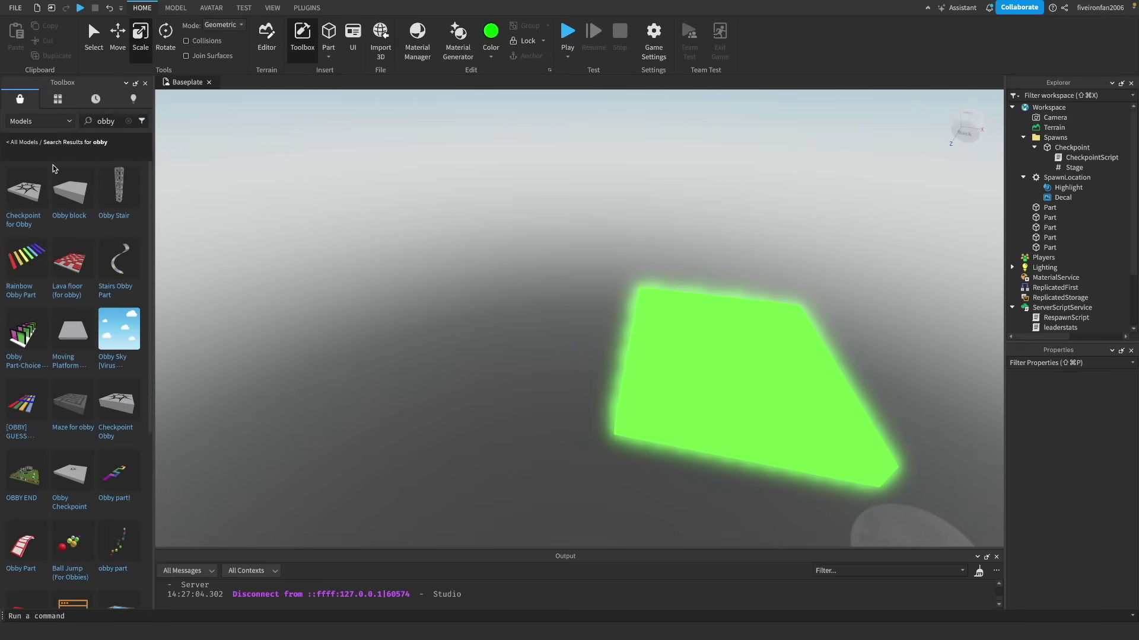
pyautogui.moveTo(103, 434)
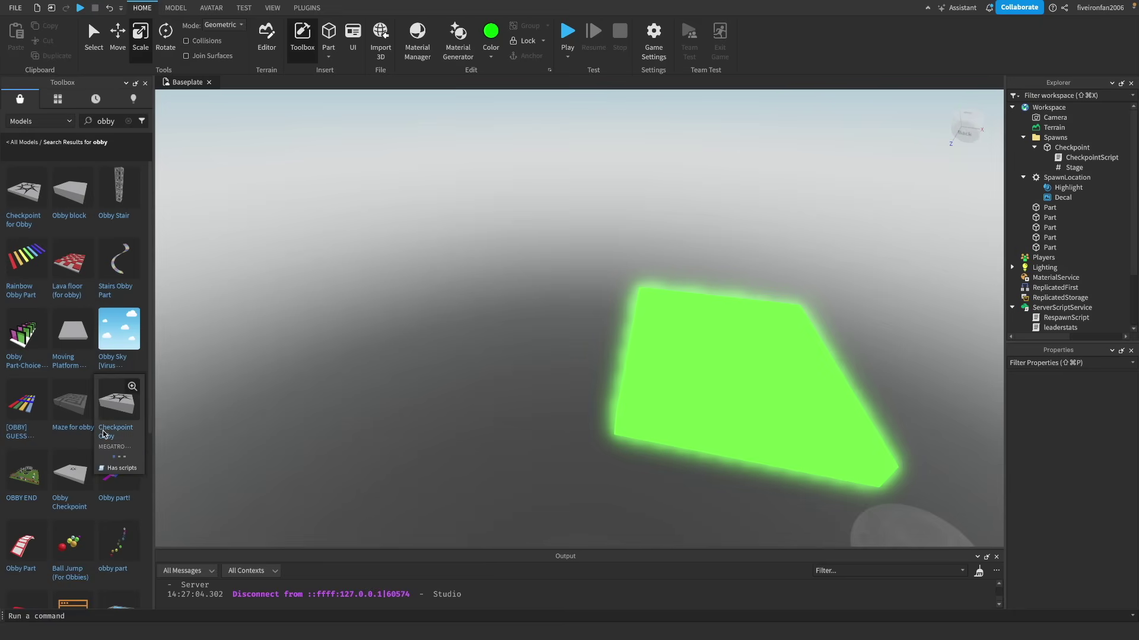
pyautogui.scroll(-3, 97, 363)
pyautogui.scroll(3, 93, 362)
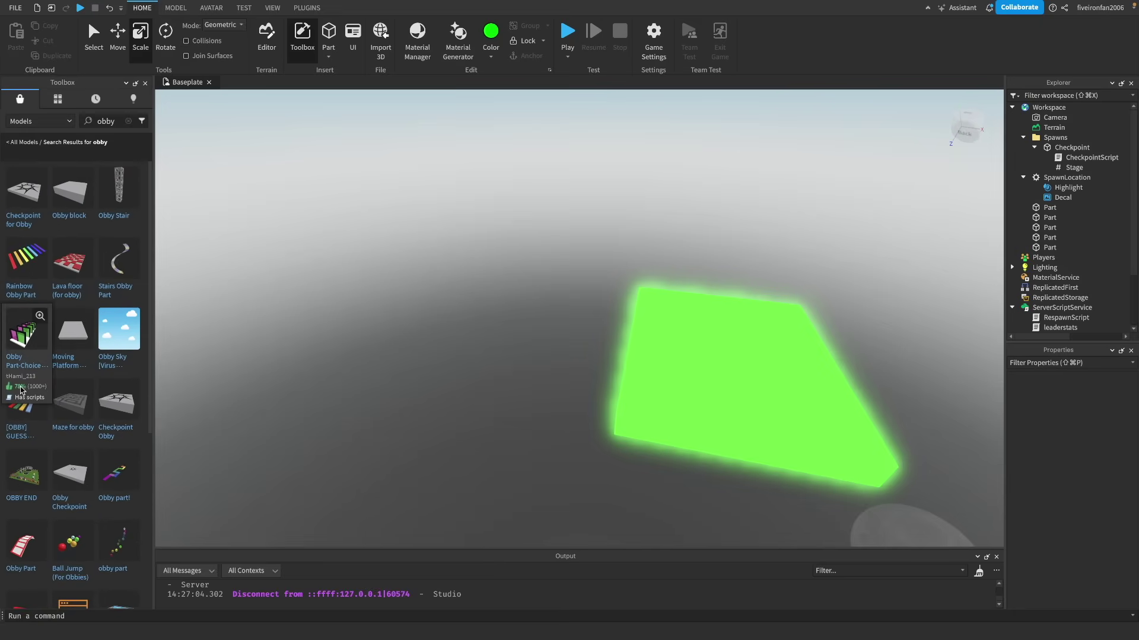
pyautogui.moveTo(24, 431)
pyautogui.moveTo(18, 362)
pyautogui.moveTo(20, 275)
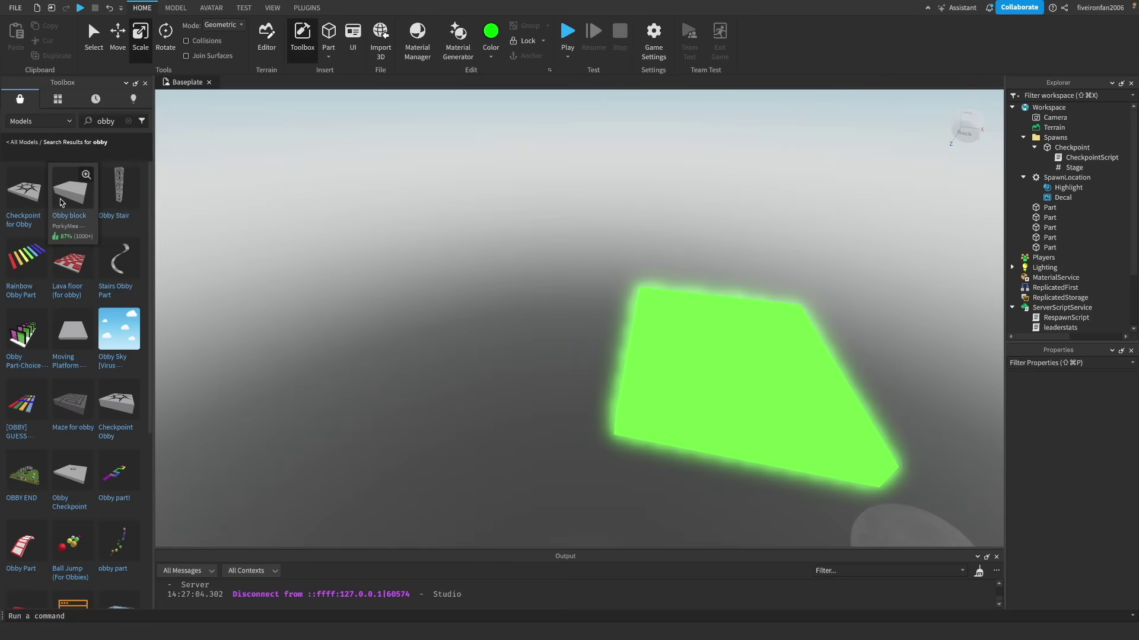
pyautogui.moveTo(84, 279)
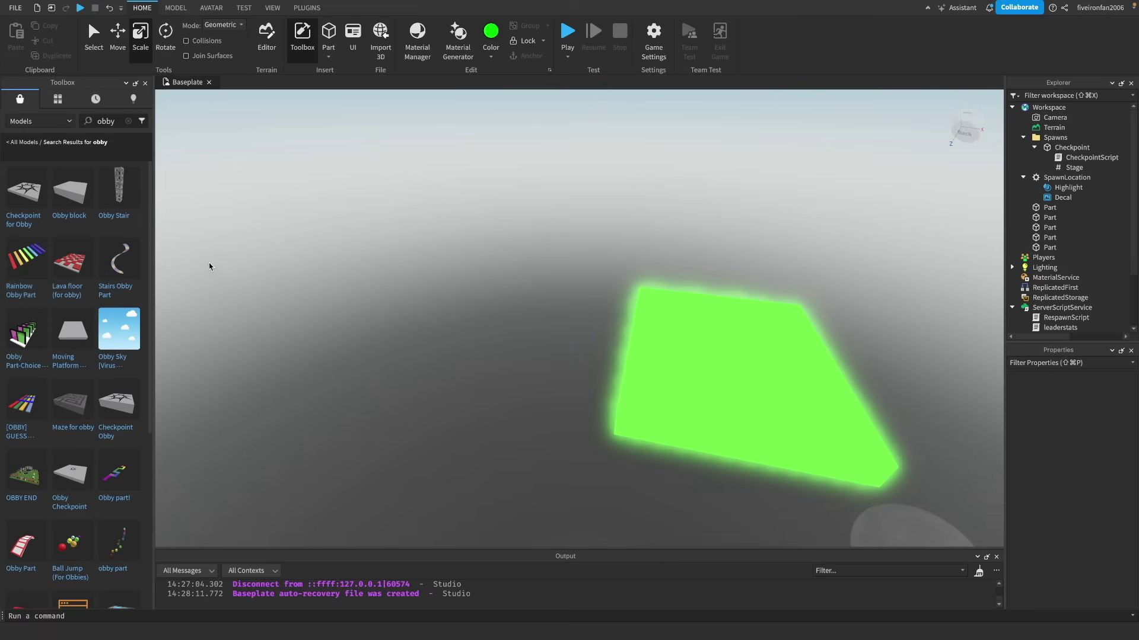
# Step: Insert the Rainbow Obby Part model from the Toolbox at the neon checkpoint and deselect it
pyautogui.press('s')
pyautogui.moveTo(210, 264); pyautogui.dragTo(236, 276, button='right')
pyautogui.press('w')
pyautogui.press('a')
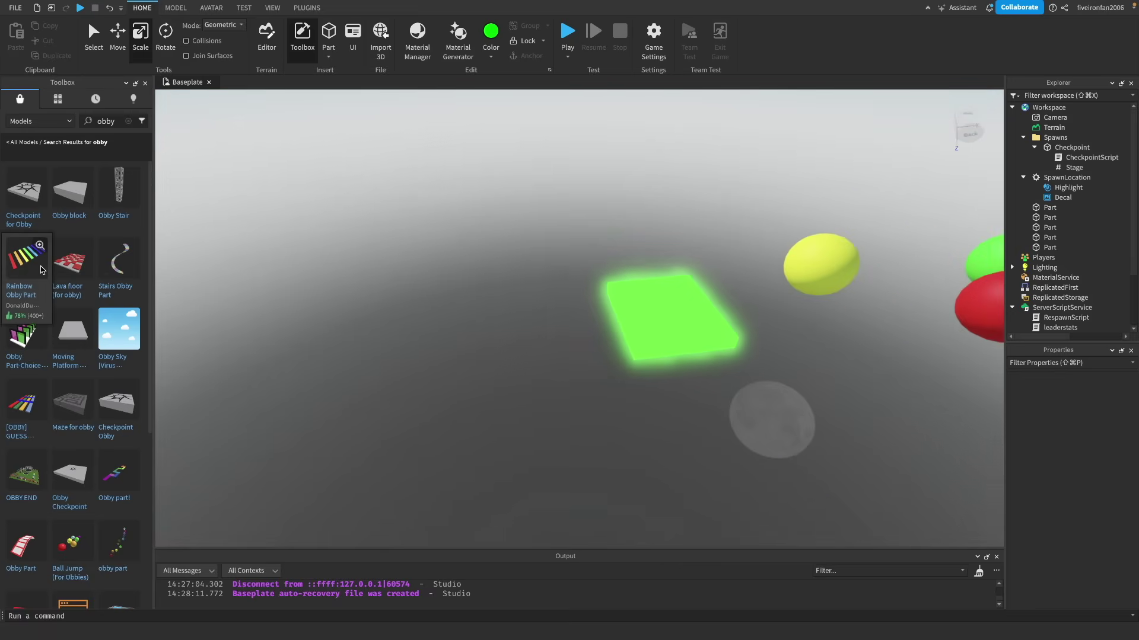
pyautogui.moveTo(35, 269); pyautogui.dragTo(650, 325)
pyautogui.scroll(-5, 650, 325)
pyautogui.moveTo(54, 264)
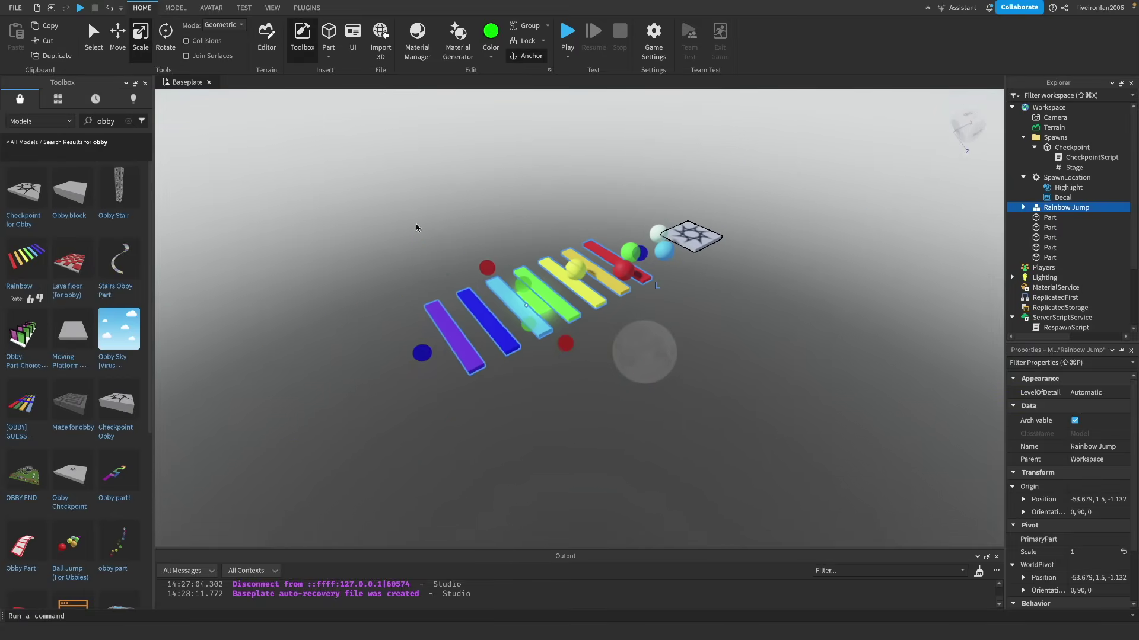
pyautogui.click(536, 302)
# Step: Move the Rainbow Jump model beyond the neon checkpoint so its red bar starts just after the checkpoint, and deselect it
pyautogui.scroll(5, 534, 297)
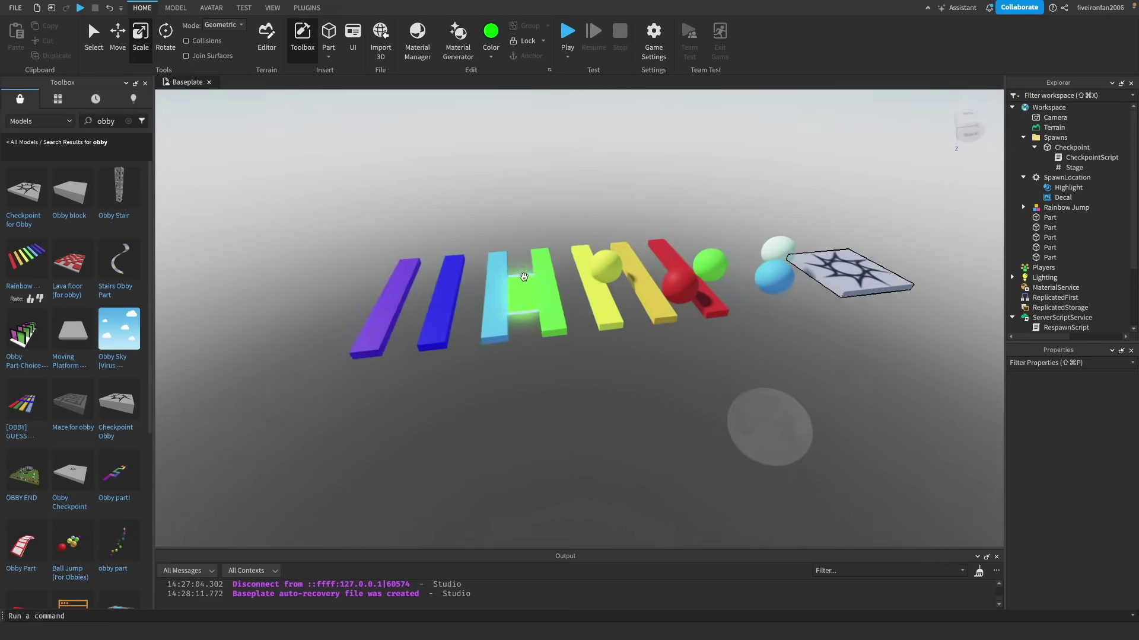
pyautogui.scroll(5, 525, 277)
pyautogui.moveTo(526, 277); pyautogui.dragTo(526, 282, button='right')
pyautogui.scroll(-8, 526, 282)
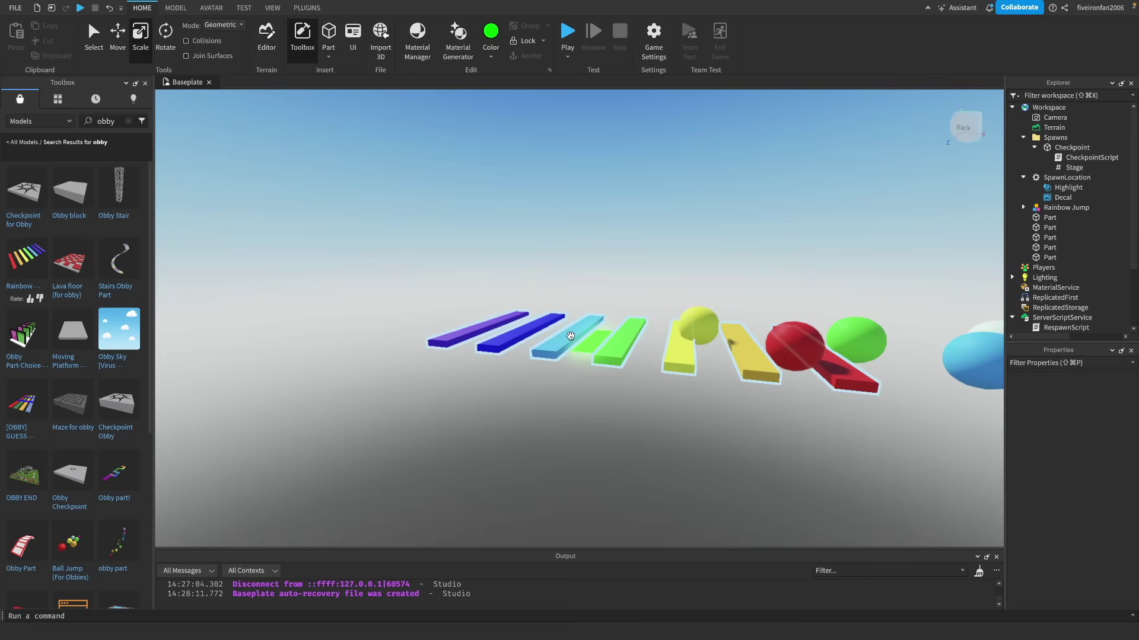
pyautogui.click(570, 336)
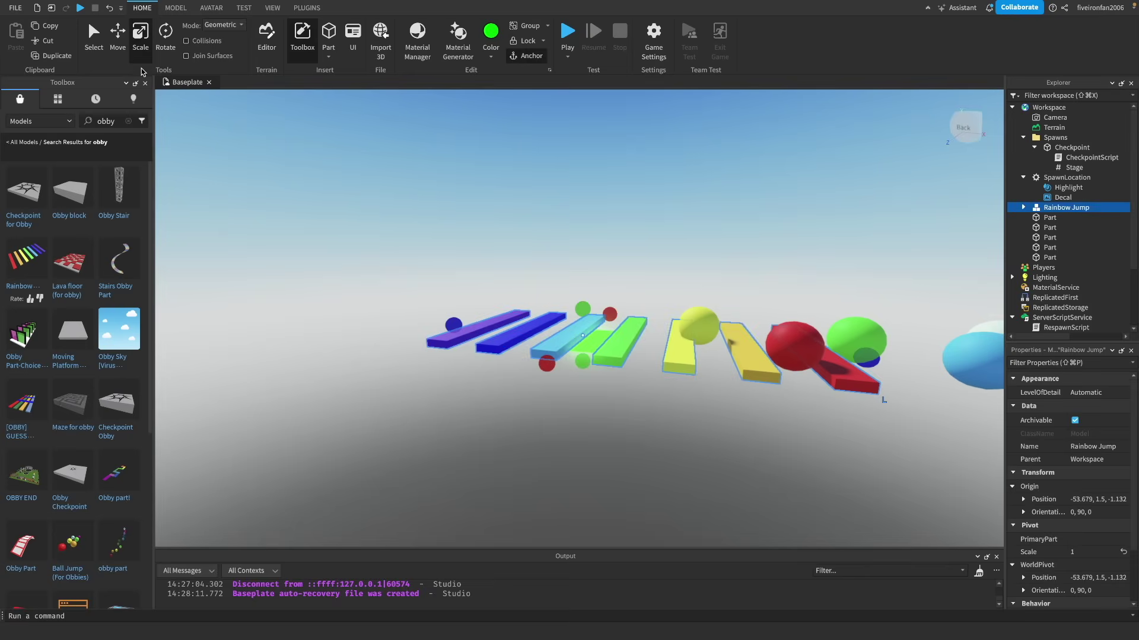
pyautogui.click(117, 34)
pyautogui.moveTo(661, 340); pyautogui.dragTo(468, 333)
pyautogui.click(594, 296)
# Step: Duplicate the neon Checkpoint and move the copy just past the purple bar at the far end of the Rainbow Jump
pyautogui.press('w')
pyautogui.moveTo(594, 296); pyautogui.dragTo(593, 295, button='right')
pyautogui.press('s')
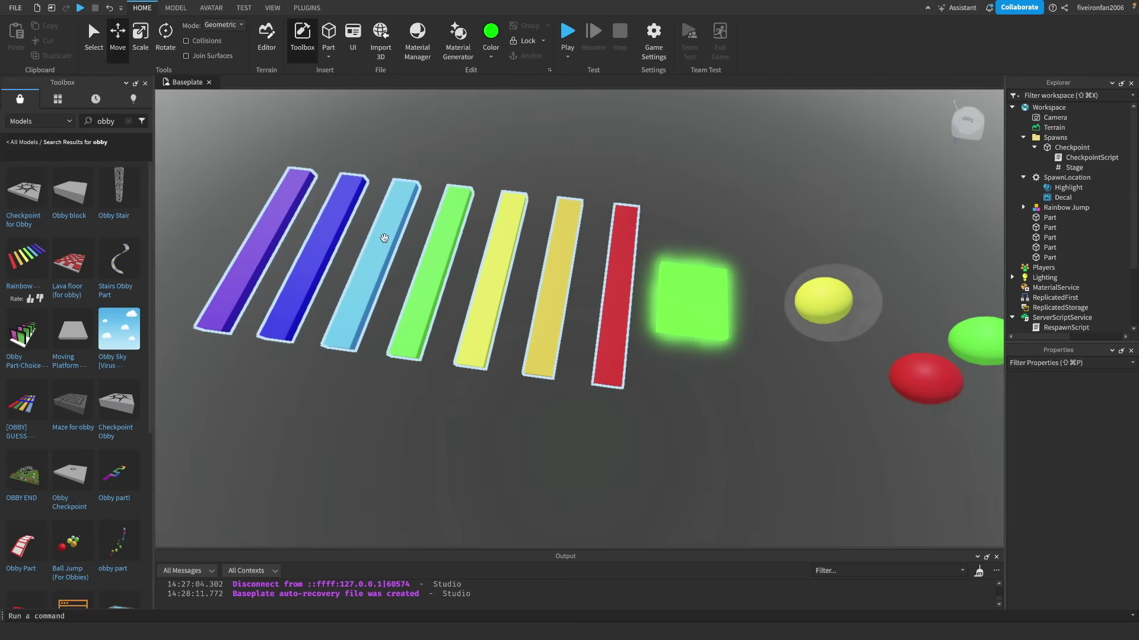
pyautogui.scroll(-6, 381, 237)
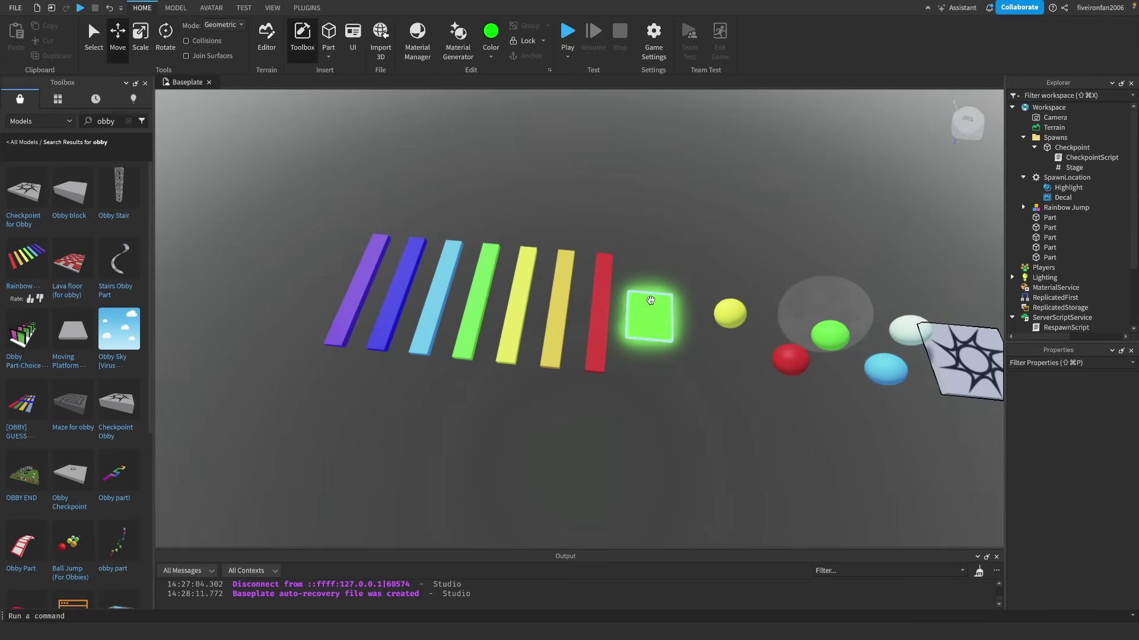
pyautogui.click(652, 301)
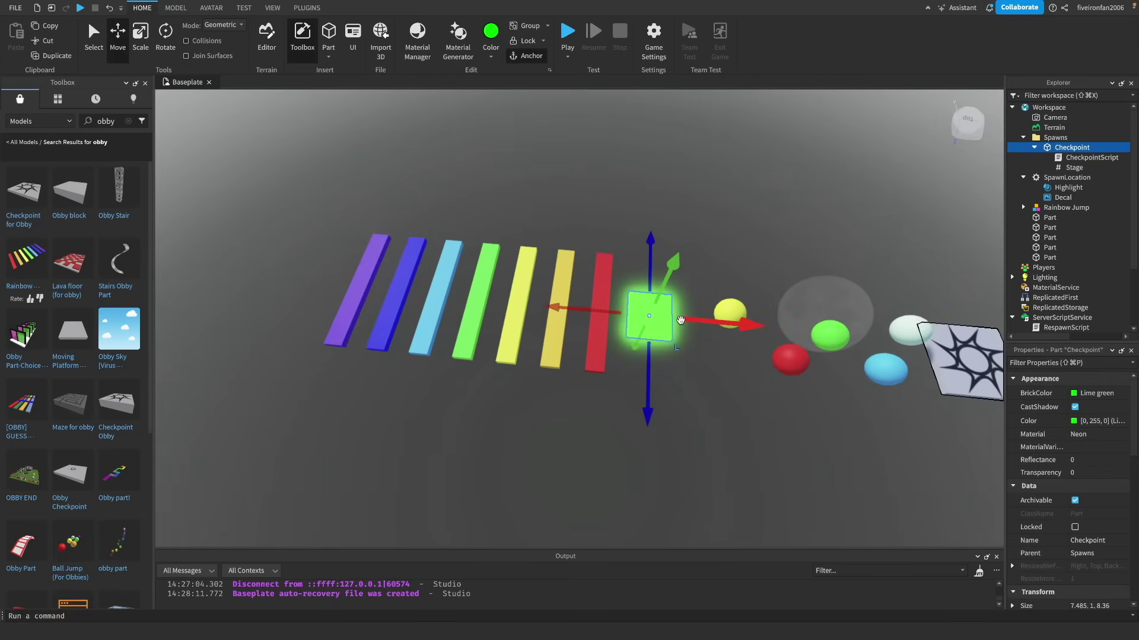
pyautogui.hotkey('ctrl', 'd')
pyautogui.moveTo(703, 322); pyautogui.dragTo(391, 301)
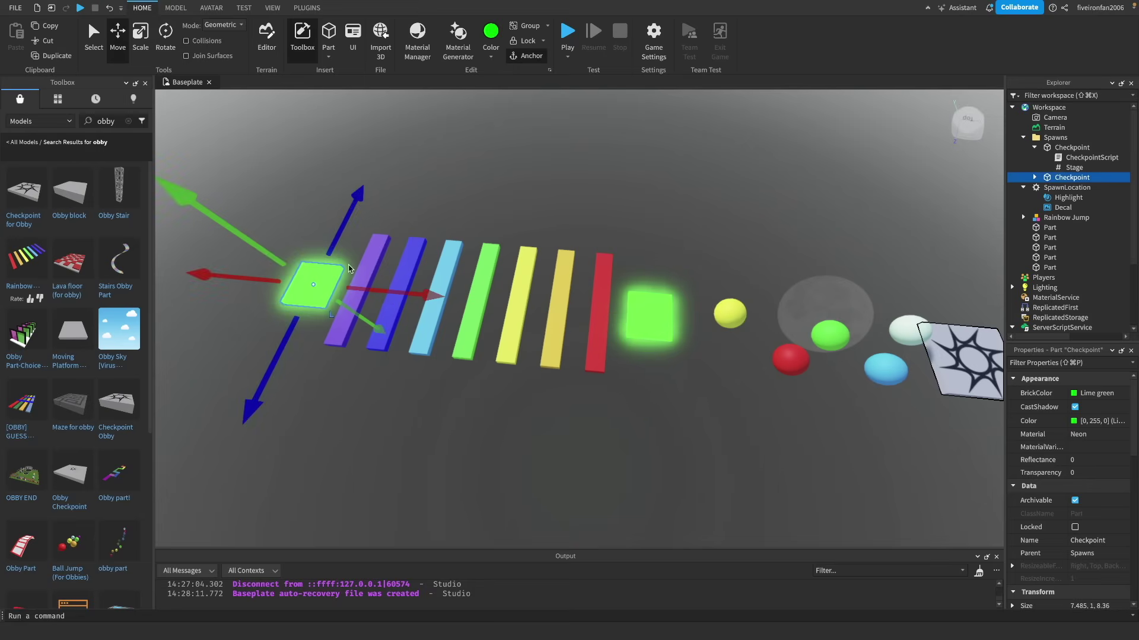
pyautogui.click(296, 141)
# Step: Set the Value of the Stage object inside the duplicated Checkpoint to 3 and deselect it
pyautogui.moveTo(352, 182); pyautogui.dragTo(352, 185, button='right')
pyautogui.press('w')
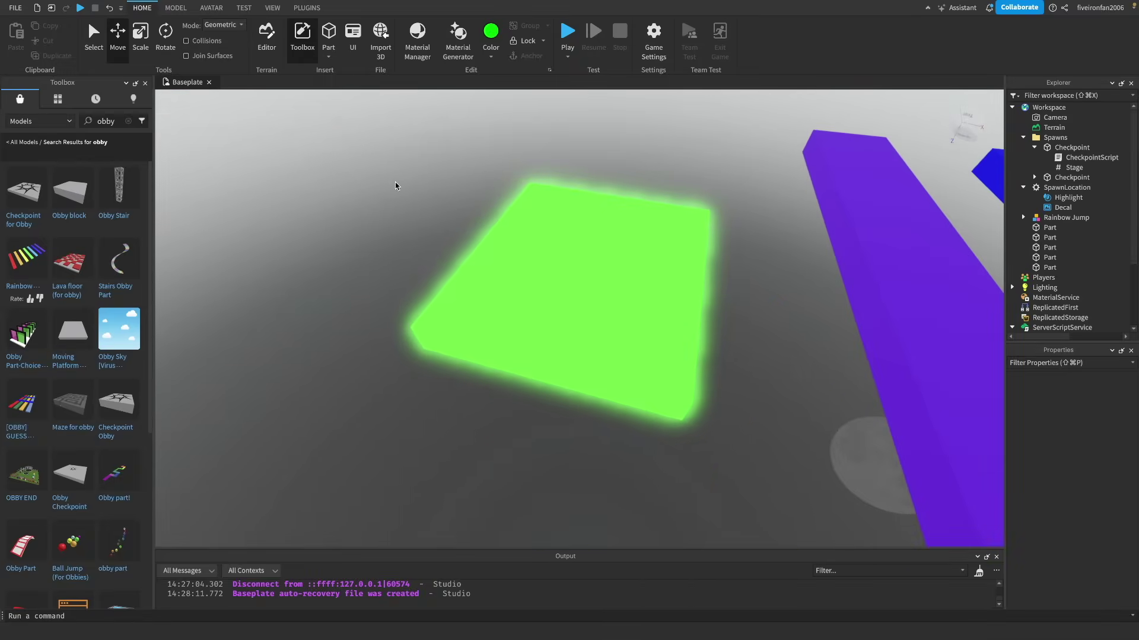
pyautogui.click(587, 262)
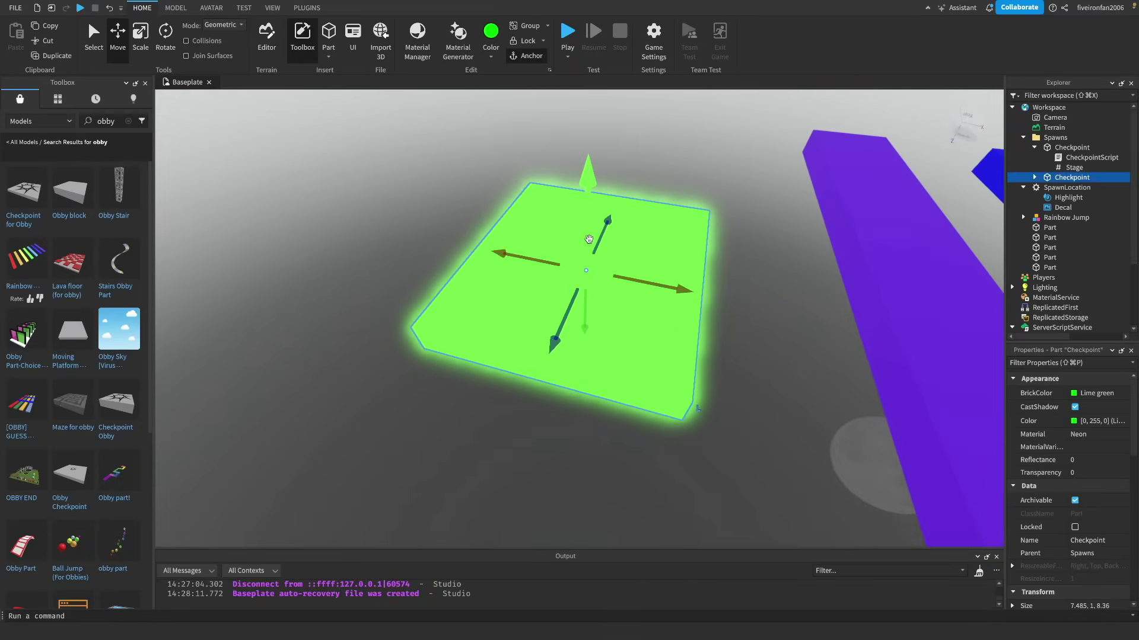
pyautogui.click(1035, 177)
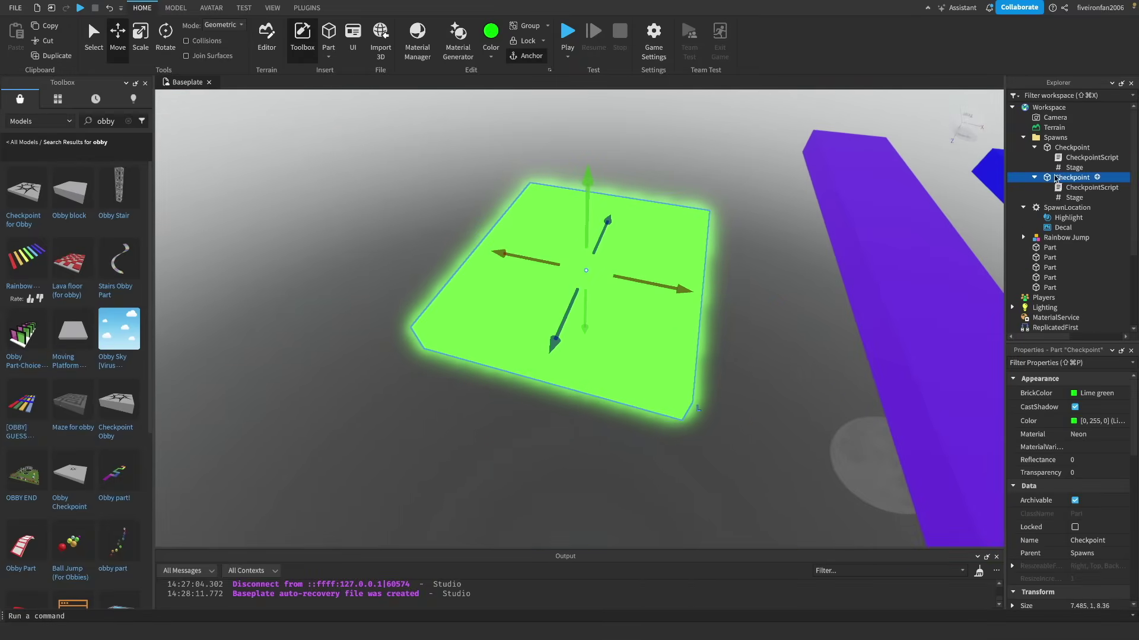
pyautogui.click(1023, 138)
pyautogui.click(1024, 137)
pyautogui.click(1046, 178)
pyautogui.click(1076, 197)
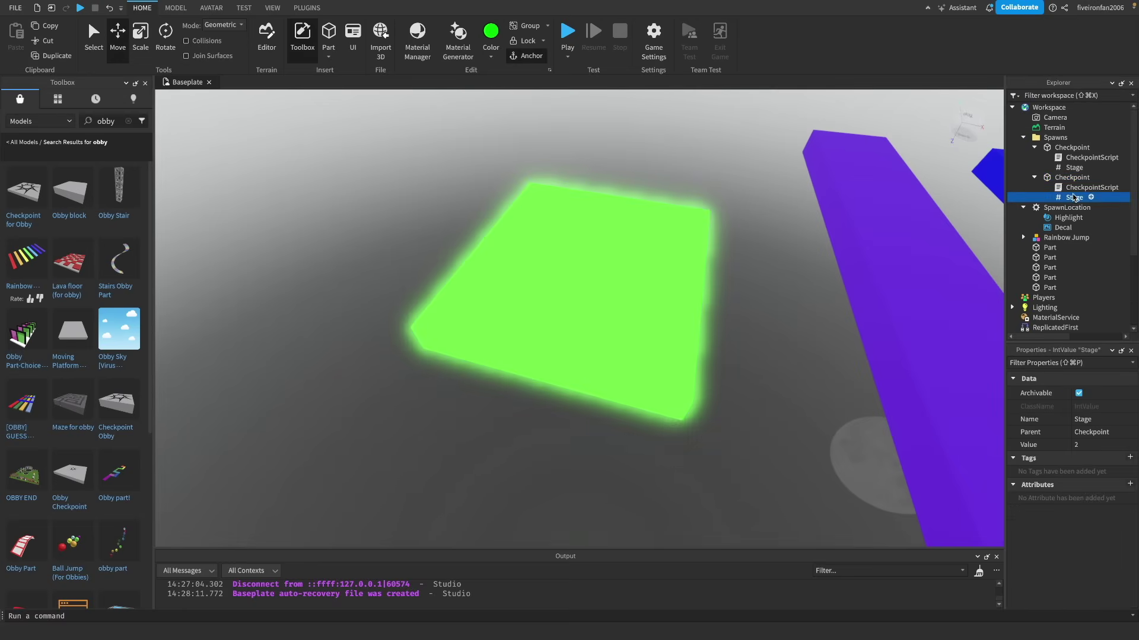
pyautogui.click(1094, 445)
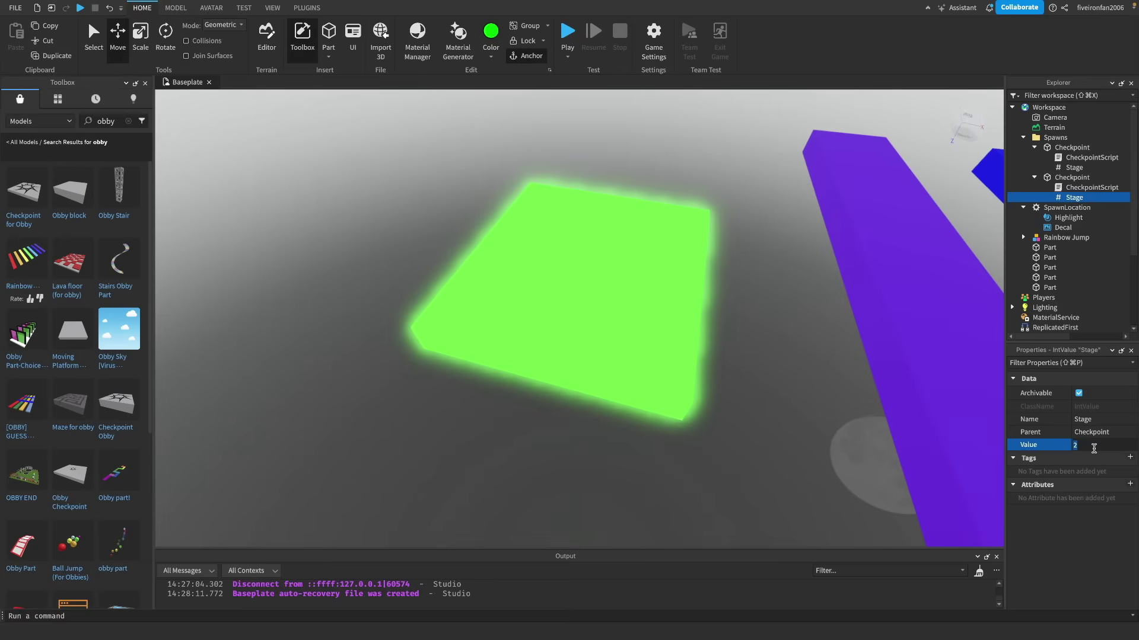
pyautogui.write('3')
pyautogui.press('Return')
pyautogui.click(1067, 178)
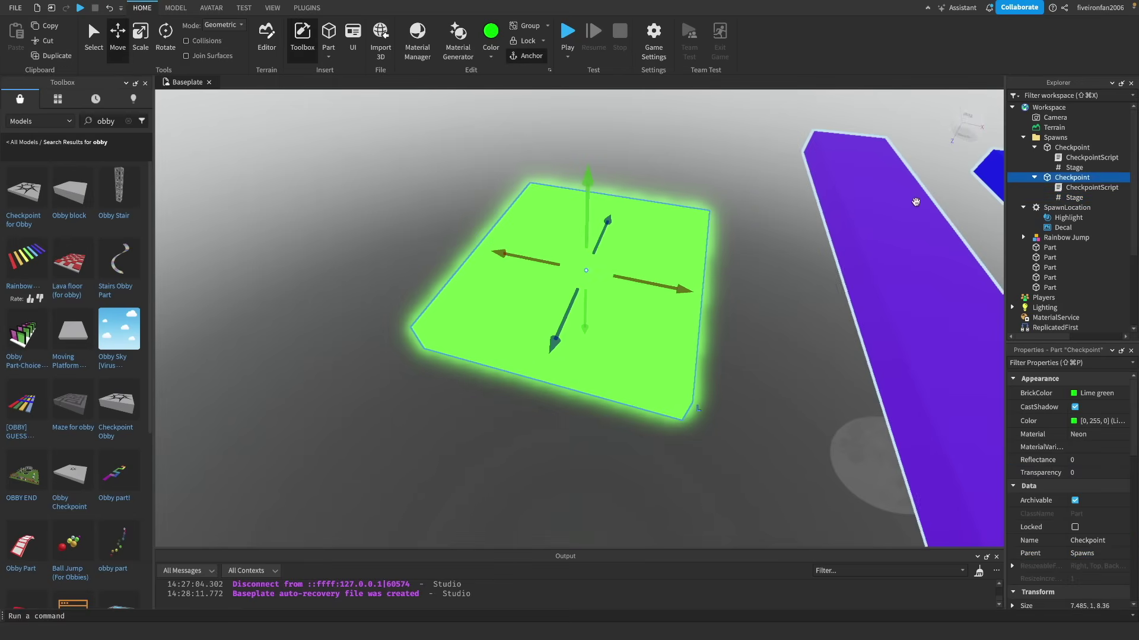
pyautogui.click(1049, 199)
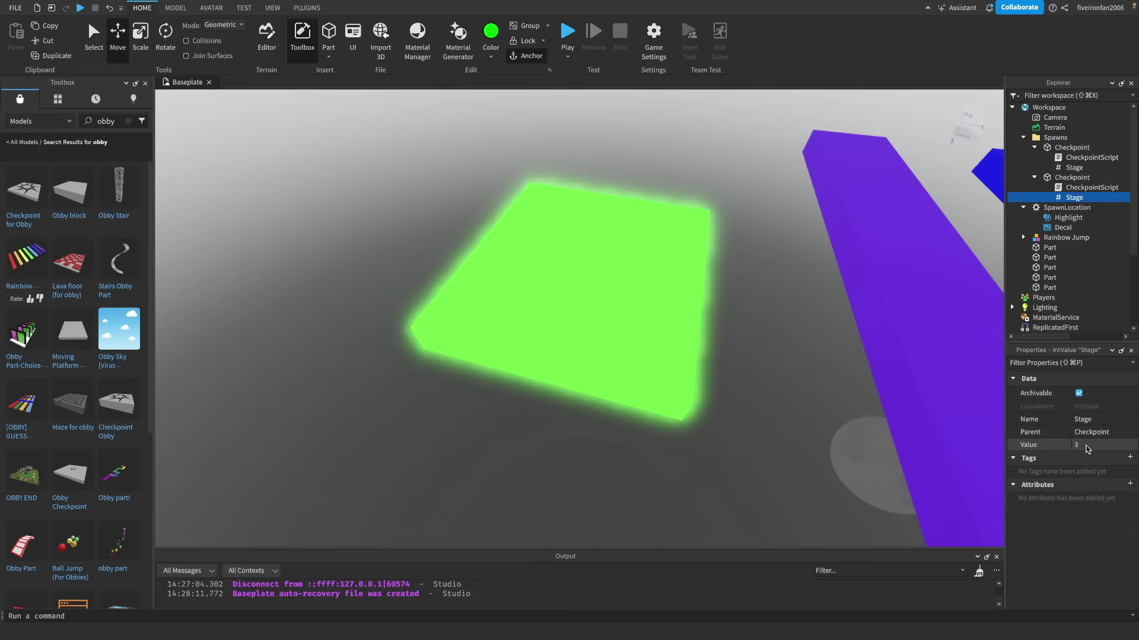
pyautogui.click(1082, 446)
pyautogui.write('3')
pyautogui.press('Return')
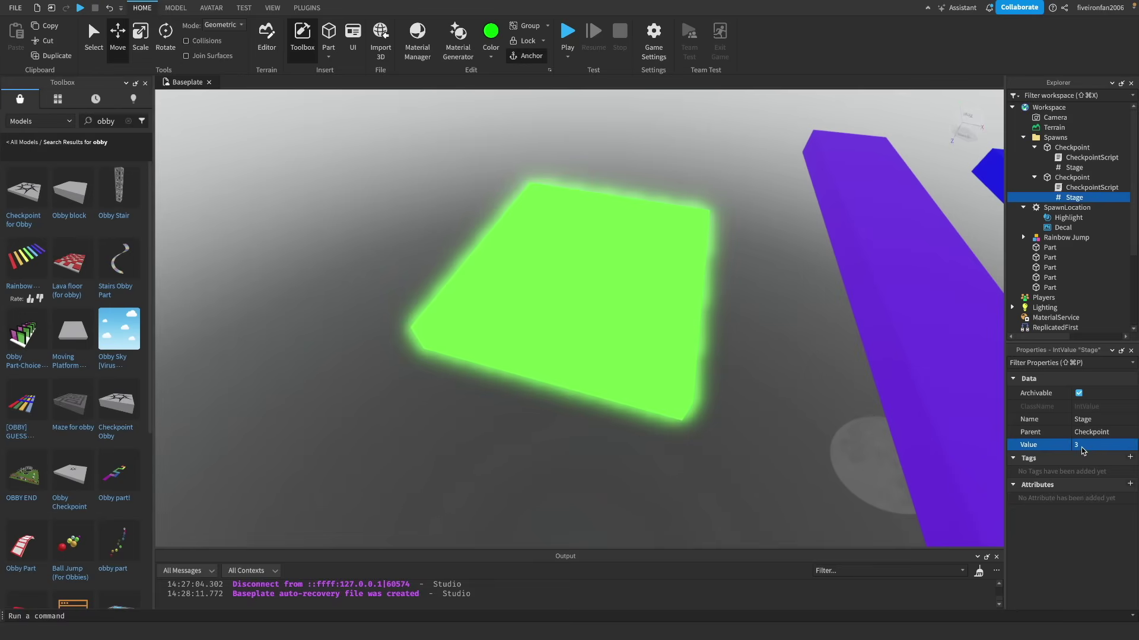
pyautogui.click(724, 168)
# Step: Insert the "Lava floor (for obby)" model near the purple end of the Rainbow Jump and accept its included scripts
pyautogui.press('s')
pyautogui.moveTo(724, 167); pyautogui.dragTo(751, 213, button='right')
pyautogui.press('w')
pyautogui.press('d')
pyautogui.press('a')
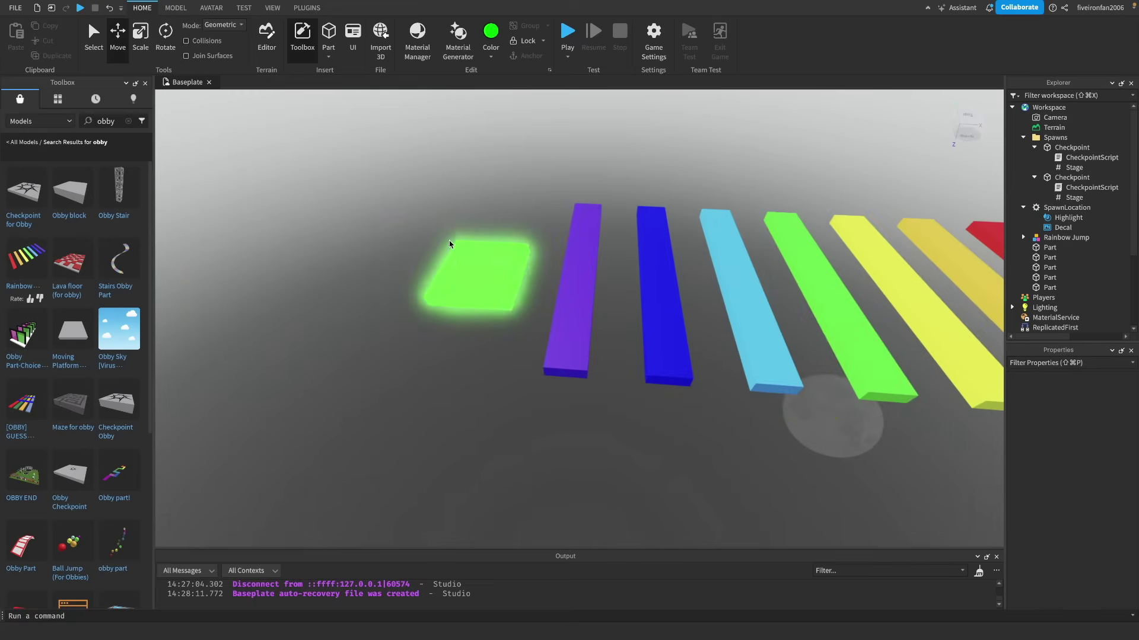
pyautogui.moveTo(477, 263); pyautogui.dragTo(496, 259, button='right')
pyautogui.press('a')
pyautogui.press('d')
pyautogui.moveTo(586, 223); pyautogui.dragTo(510, 237, button='right')
pyautogui.press('d')
pyautogui.moveTo(79, 267); pyautogui.dragTo(556, 320)
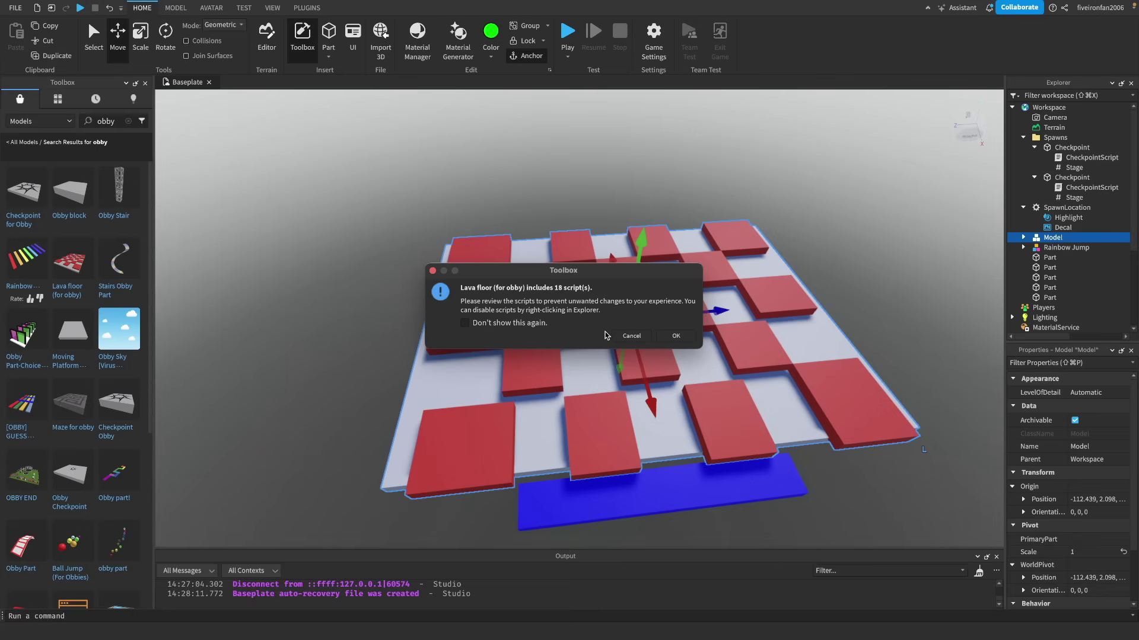
pyautogui.click(676, 336)
# Step: Rotate the lava floor model 90° about its vertical axis
pyautogui.moveTo(681, 330); pyautogui.dragTo(655, 341, button='right')
pyautogui.scroll(-10, 655, 341)
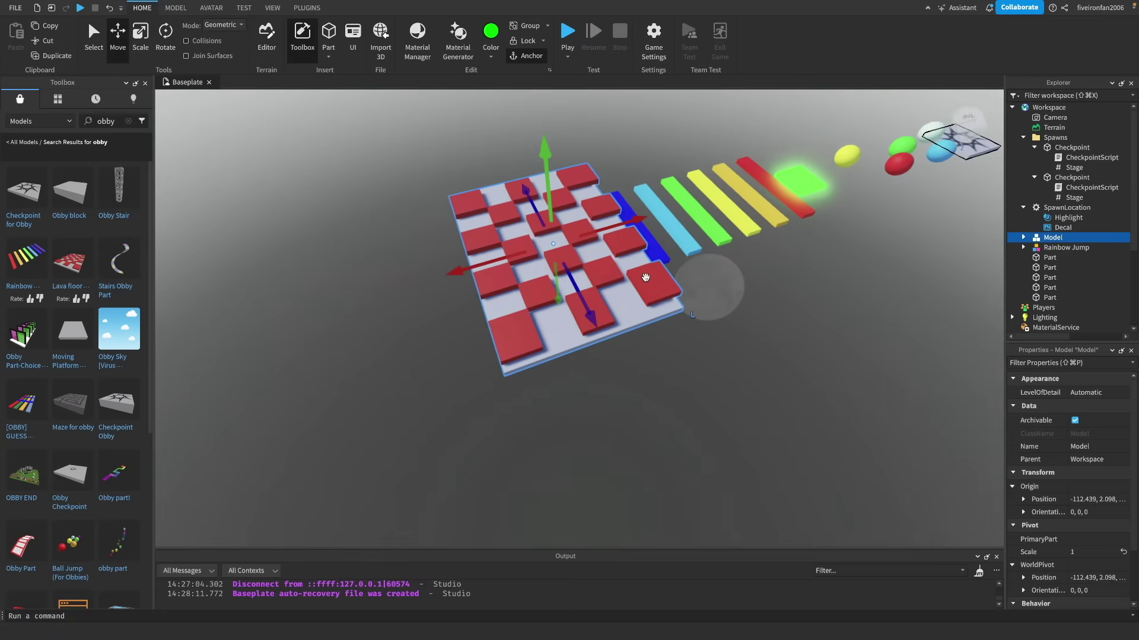
pyautogui.hotkey('ctrl', 'r')
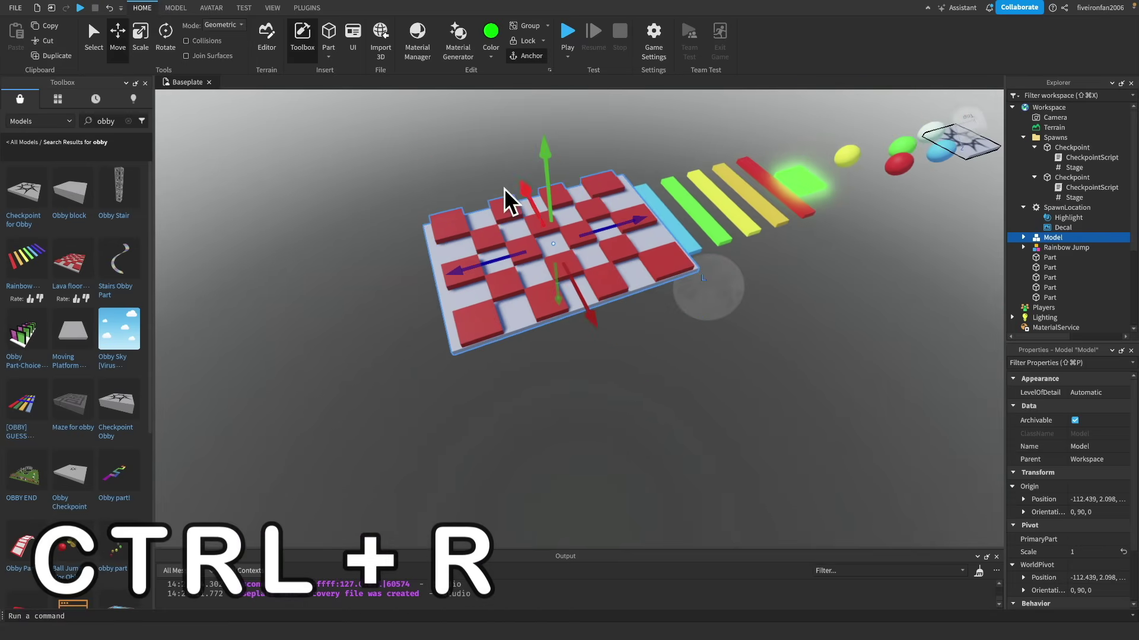
# Step: Move the lava floor model away from the Rainbow Jump, past the neon checkpoint at the purple bar, and deselect it
pyautogui.press('d')
pyautogui.moveTo(660, 271); pyautogui.dragTo(660, 271, button='right')
pyautogui.press('w')
pyautogui.press('a')
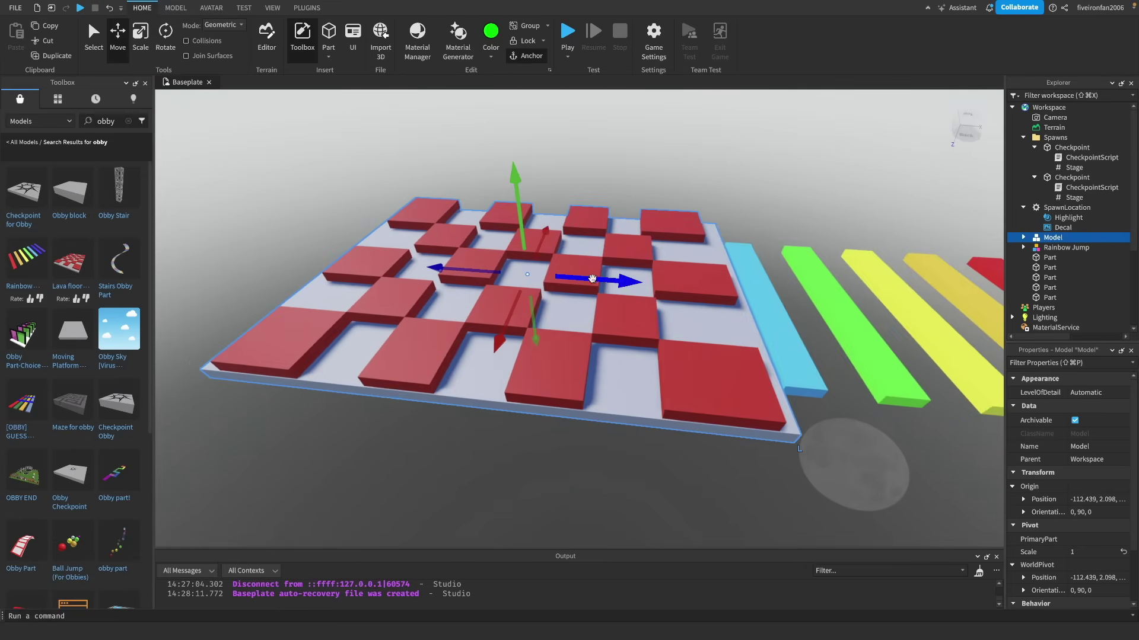
pyautogui.moveTo(584, 276); pyautogui.dragTo(378, 268)
pyautogui.click(529, 205)
# Step: Duplicate the neon Checkpoint beside the purple bar and move the copy just past the far end of the lava floor
pyautogui.scroll(2, 529, 206)
pyautogui.moveTo(529, 206); pyautogui.dragTo(530, 206, button='right')
pyautogui.press('d')
pyautogui.press('a')
pyautogui.press('s')
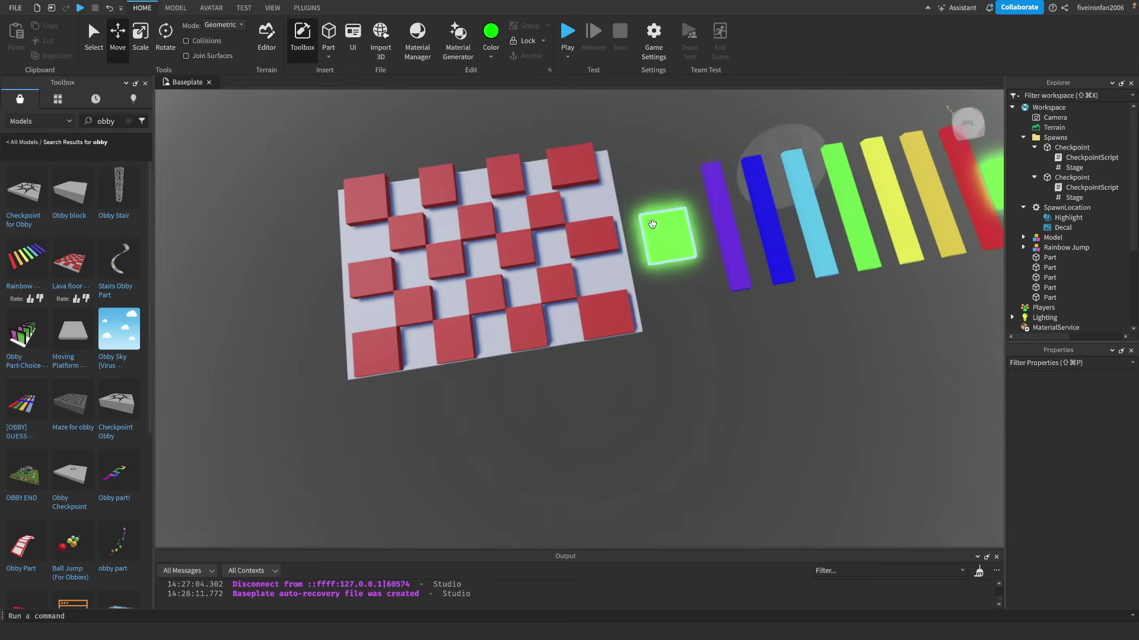
pyautogui.moveTo(652, 223); pyautogui.dragTo(652, 223, button='right')
pyautogui.click(668, 244)
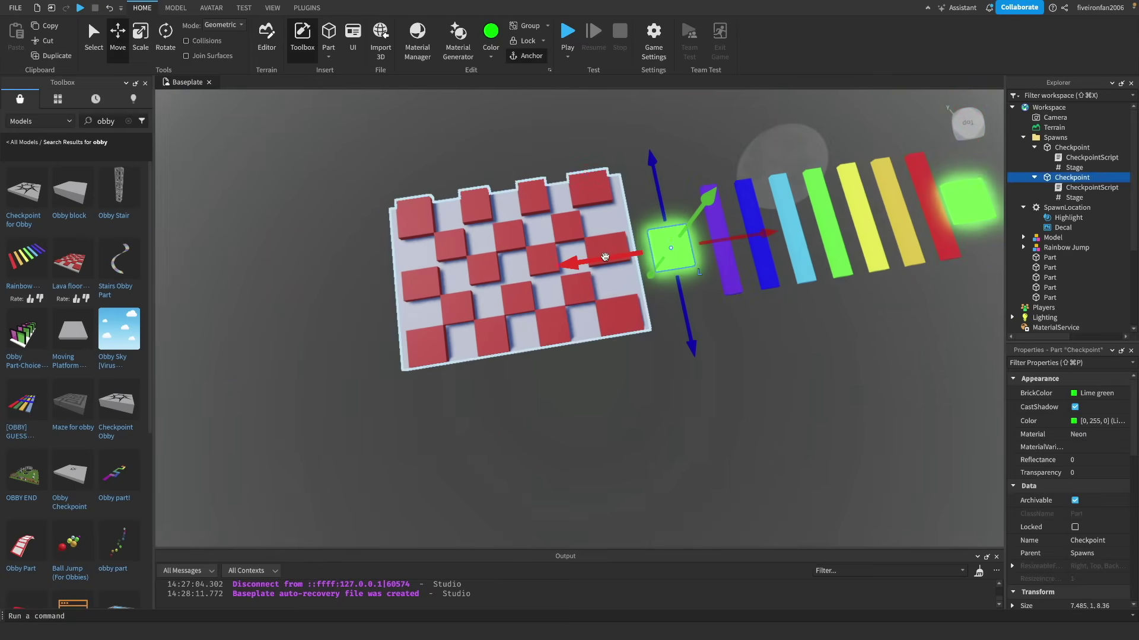
pyautogui.hotkey('ctrl', 'd')
pyautogui.moveTo(608, 258); pyautogui.dragTo(563, 291)
pyautogui.press('f')
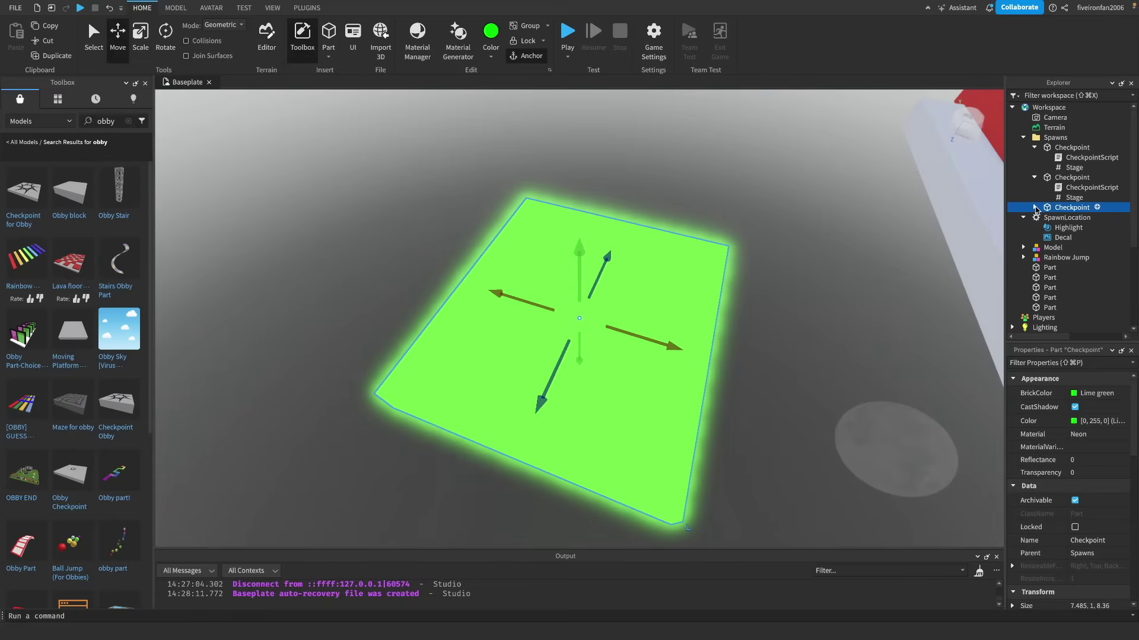
# Step: Set the Value of the Stage object inside the newest Checkpoint copy to 4 and deselect it
pyautogui.click(1035, 207)
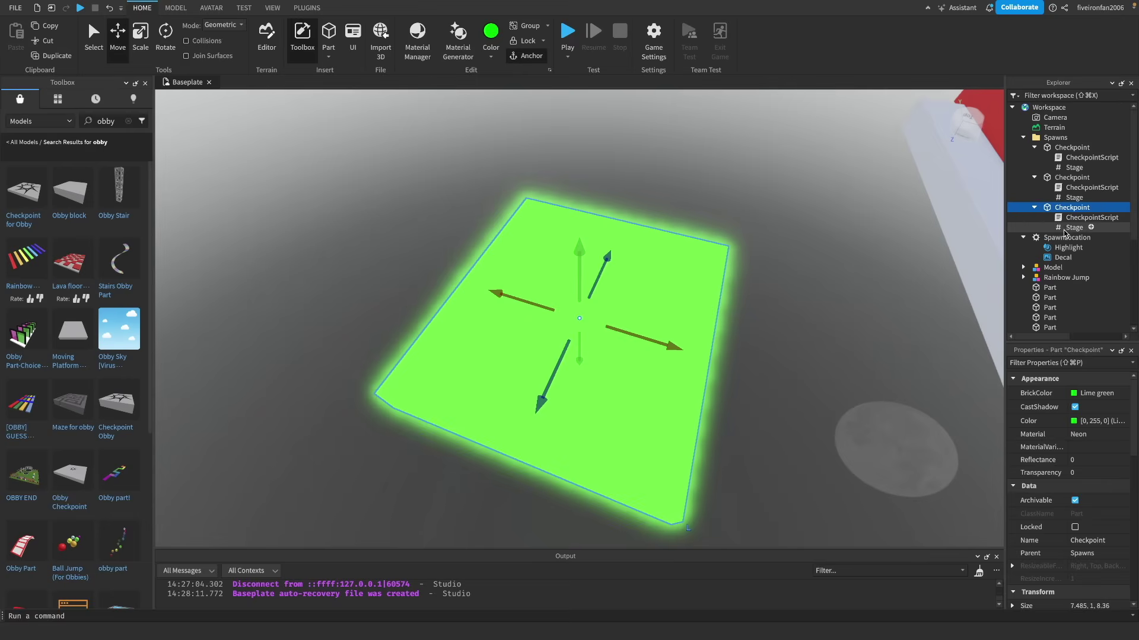
pyautogui.click(1064, 229)
pyautogui.click(1088, 446)
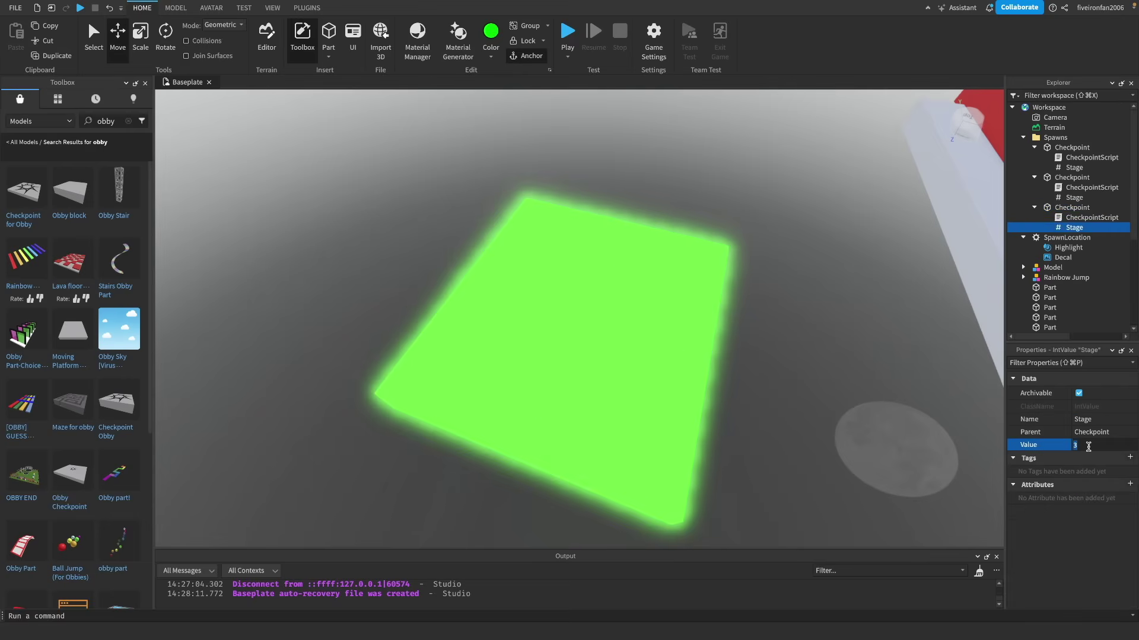
pyautogui.write('4')
pyautogui.press('Return')
pyautogui.click(787, 200)
# Step: Start a playtest and jump across the balls and the Rainbow Jump bars to the checkpoint before the lava floor
pyautogui.scroll(-10, 785, 198)
pyautogui.moveTo(786, 200); pyautogui.dragTo(757, 211, button='right')
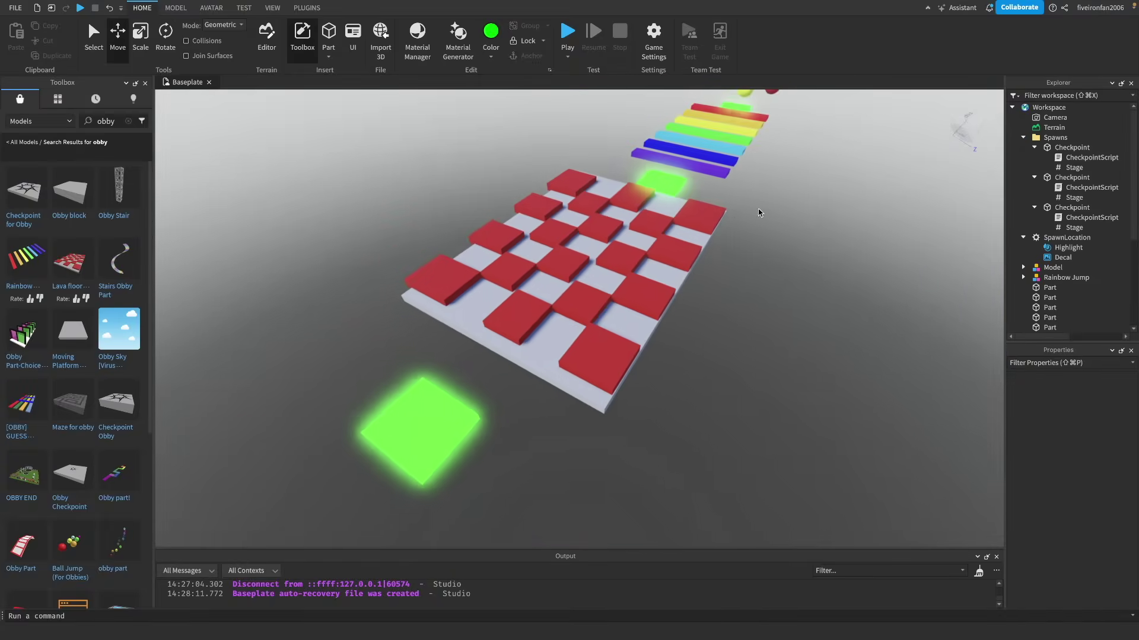
pyautogui.click(567, 32)
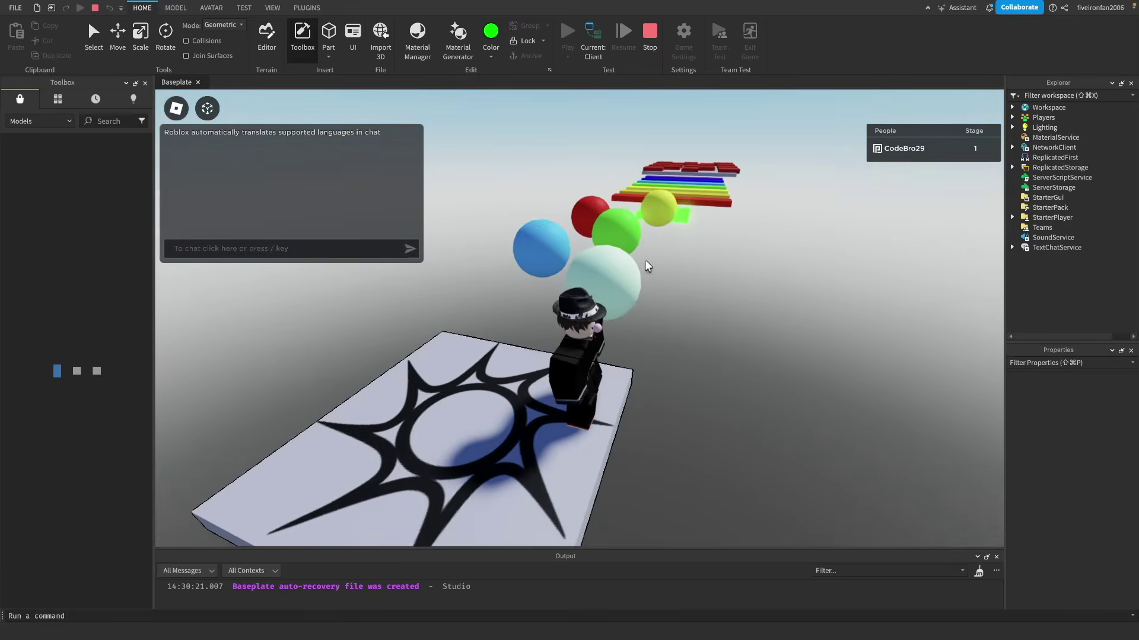
pyautogui.press('w')
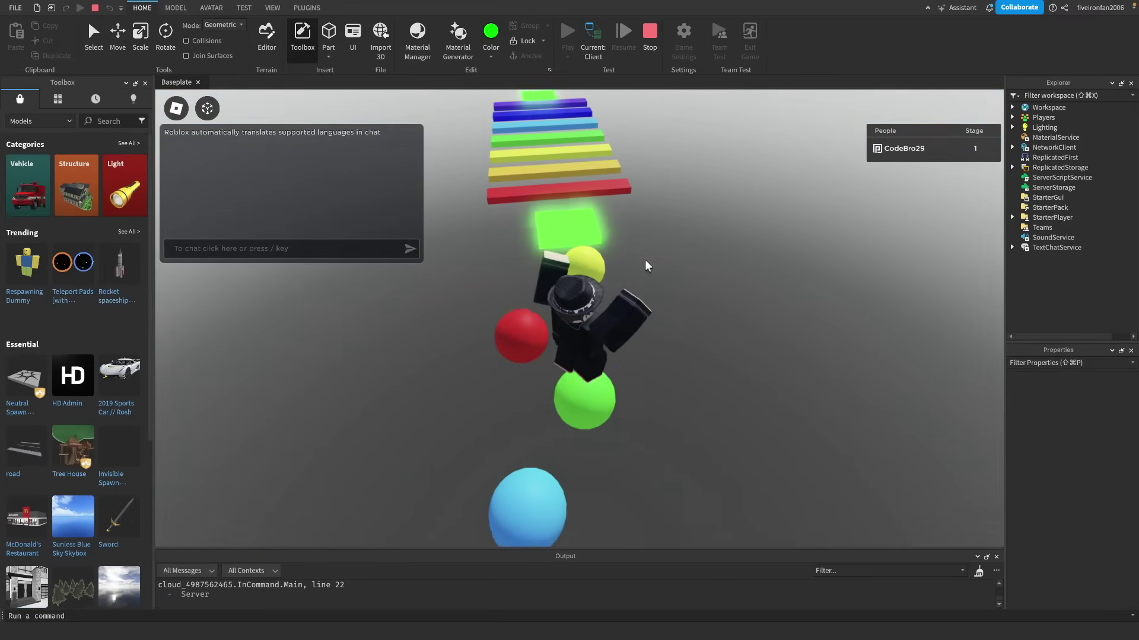
pyautogui.press('w')
pyautogui.press('space')
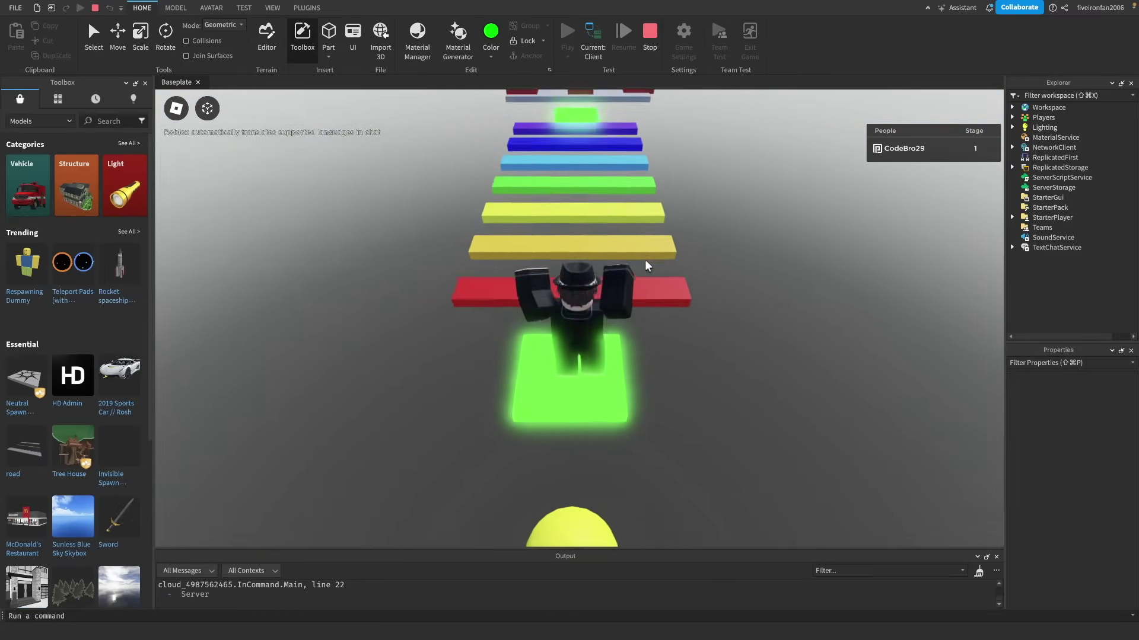
pyautogui.press('w')
pyautogui.press('space')
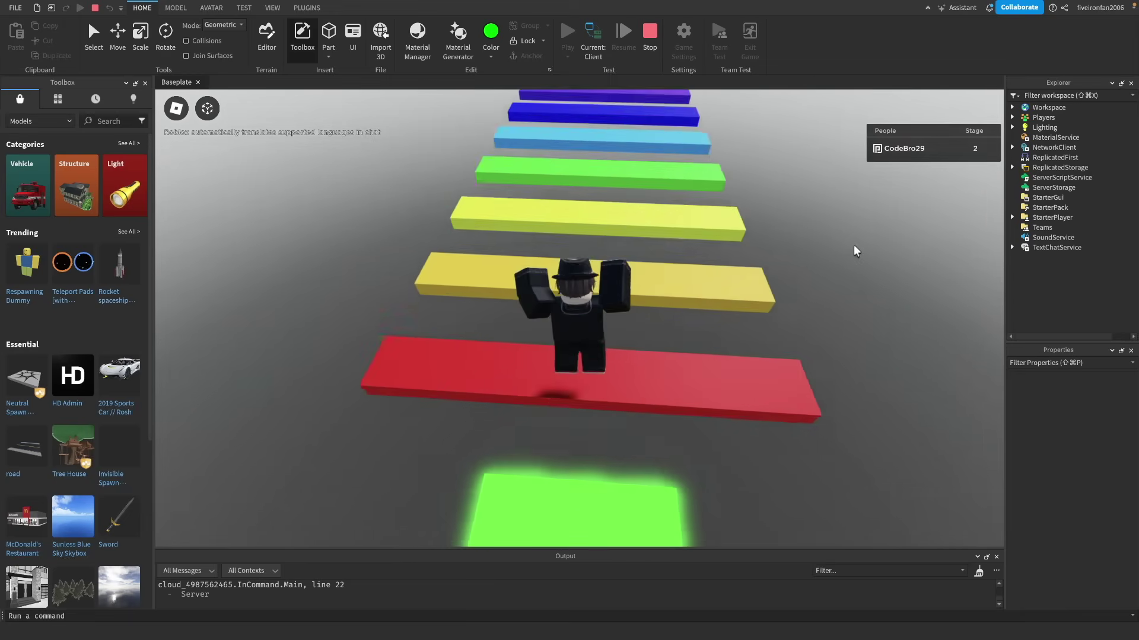
pyautogui.press('w')
pyautogui.press('space')
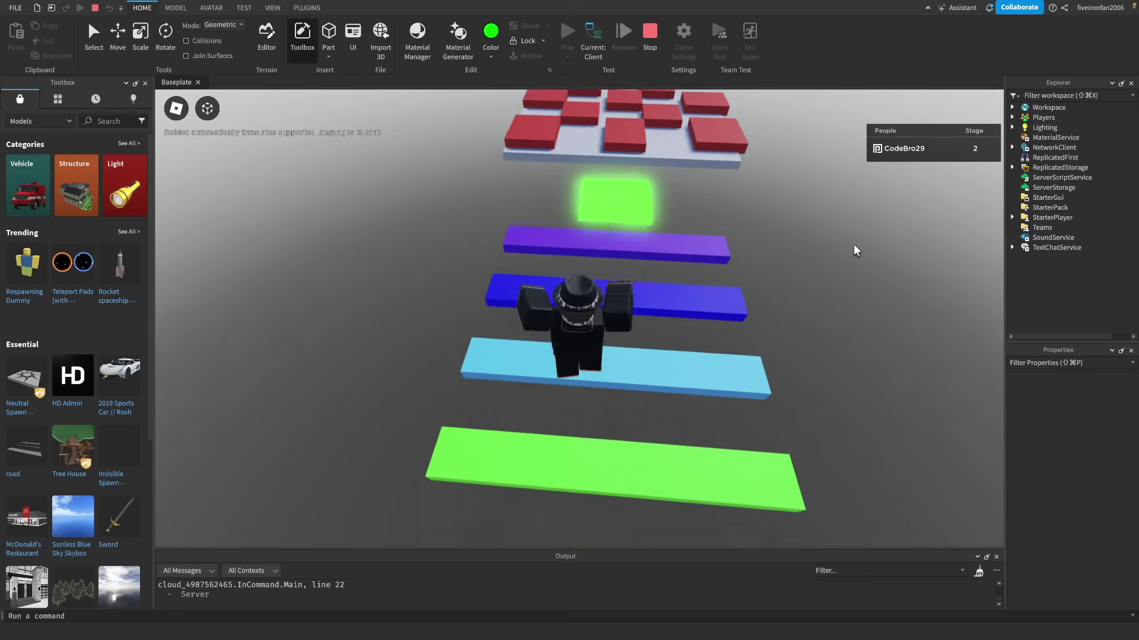
pyautogui.press('w')
pyautogui.press('space')
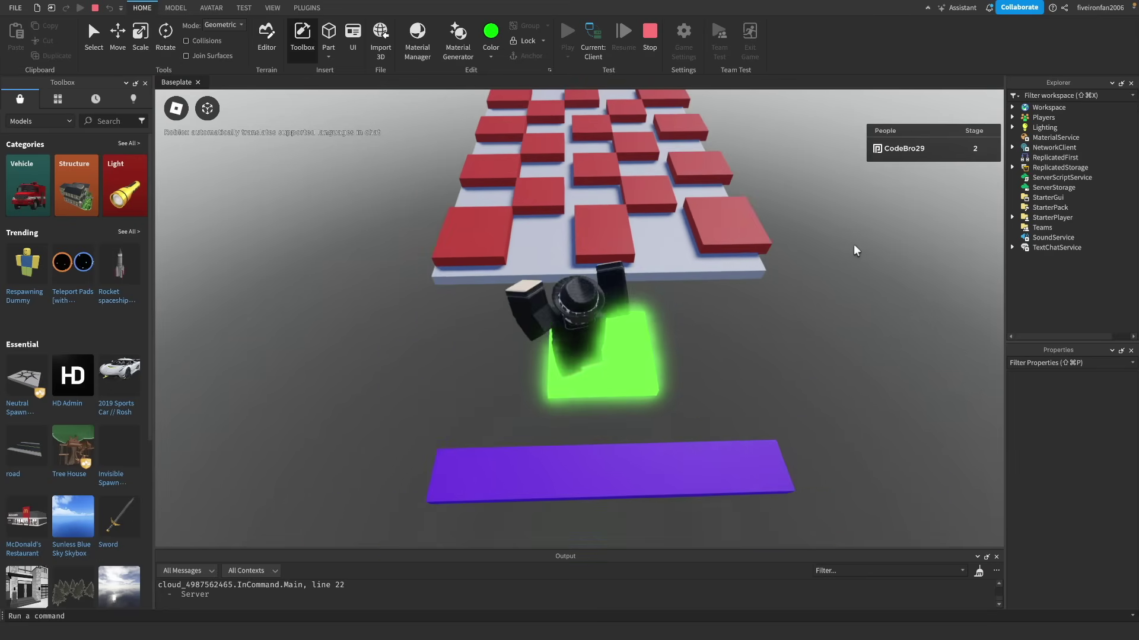
pyautogui.press('w')
pyautogui.press('space')
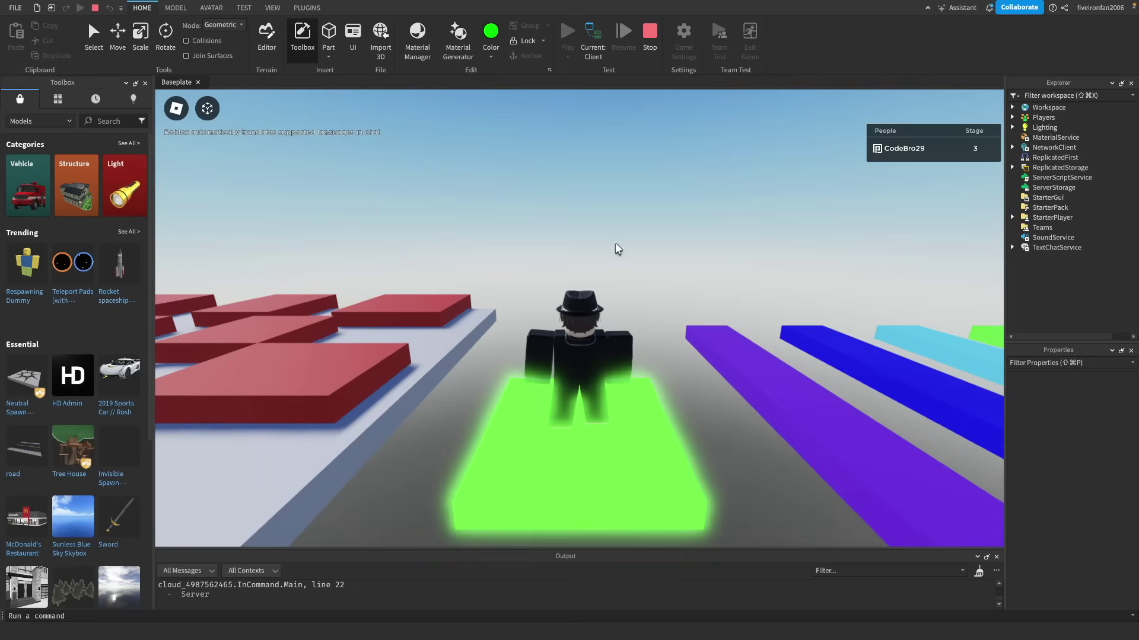
# Step: Try to cross the lava floor from its starting checkpoint in the playtest, then end the test
pyautogui.moveTo(643, 266); pyautogui.dragTo(702, 290, button='right')
pyautogui.press('w')
pyautogui.press('space')
pyautogui.press('w')
pyautogui.press('space')
pyautogui.press('space')
pyautogui.press('w')
pyautogui.press('space')
pyautogui.press('space')
pyautogui.press('w')
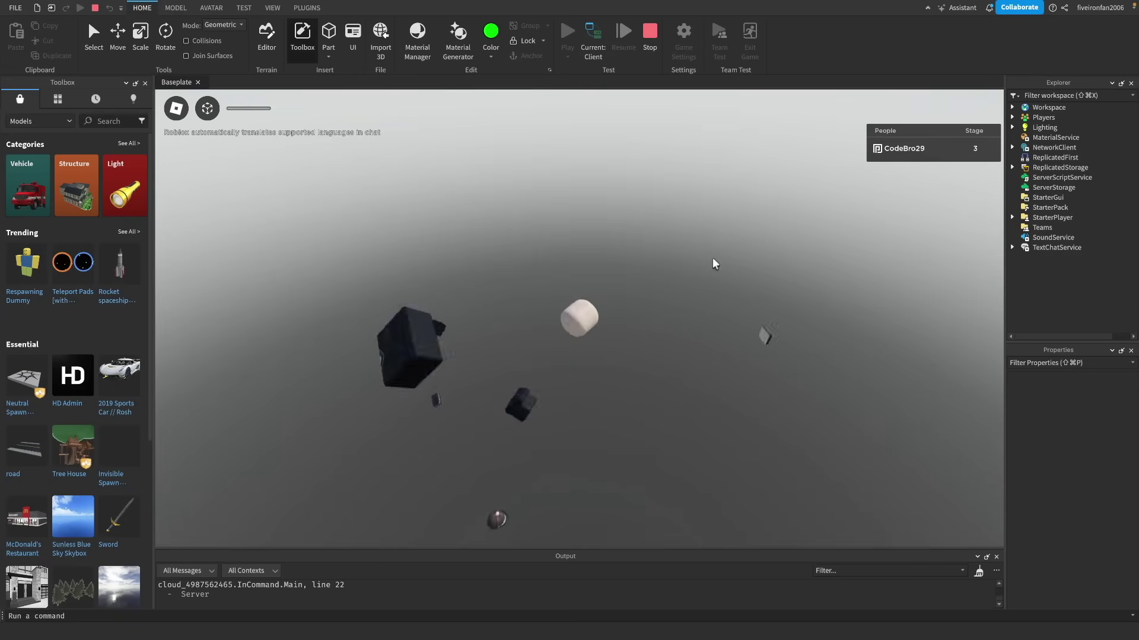
pyautogui.click(647, 47)
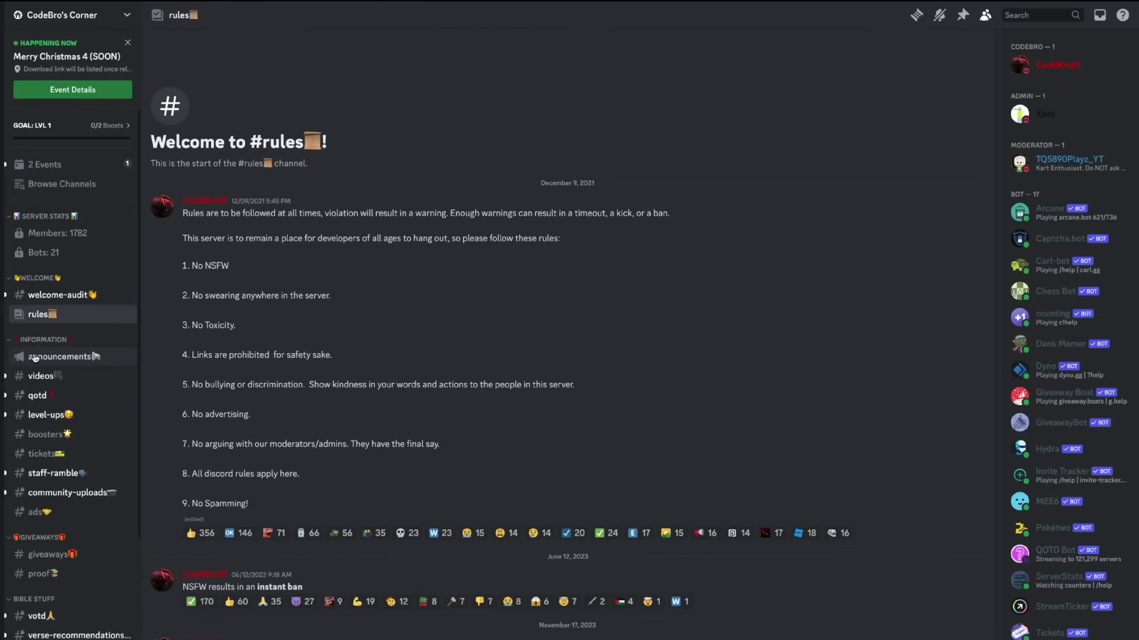
# Step: Switch to Discord and view the announcements channel of the CodeBro's Corner server
pyautogui.click(70, 359)
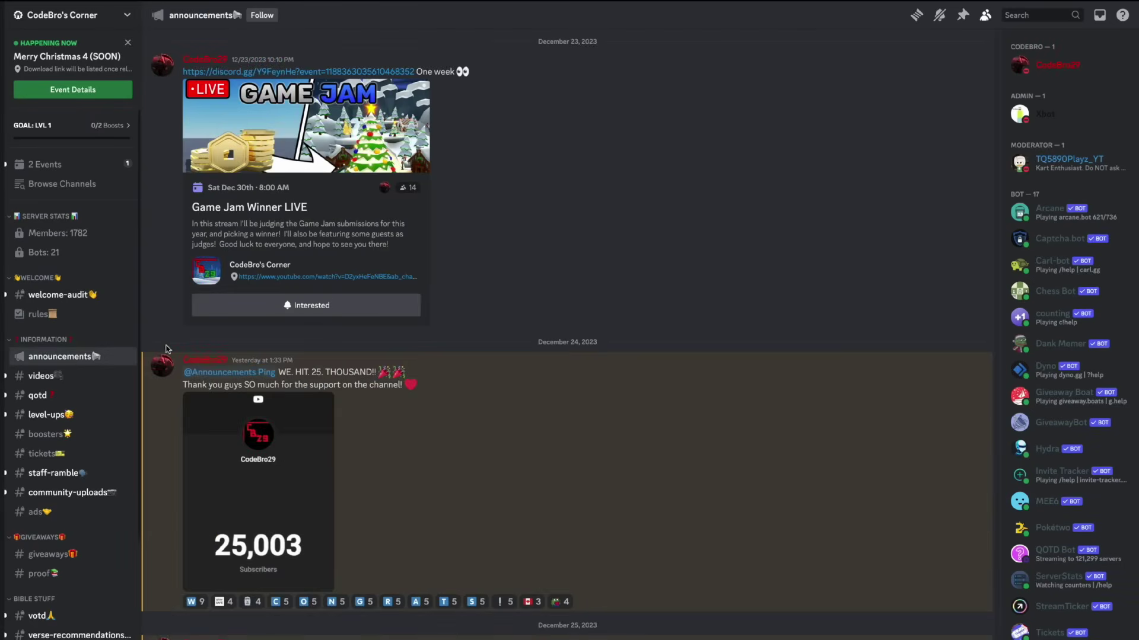
pyautogui.click(962, 16)
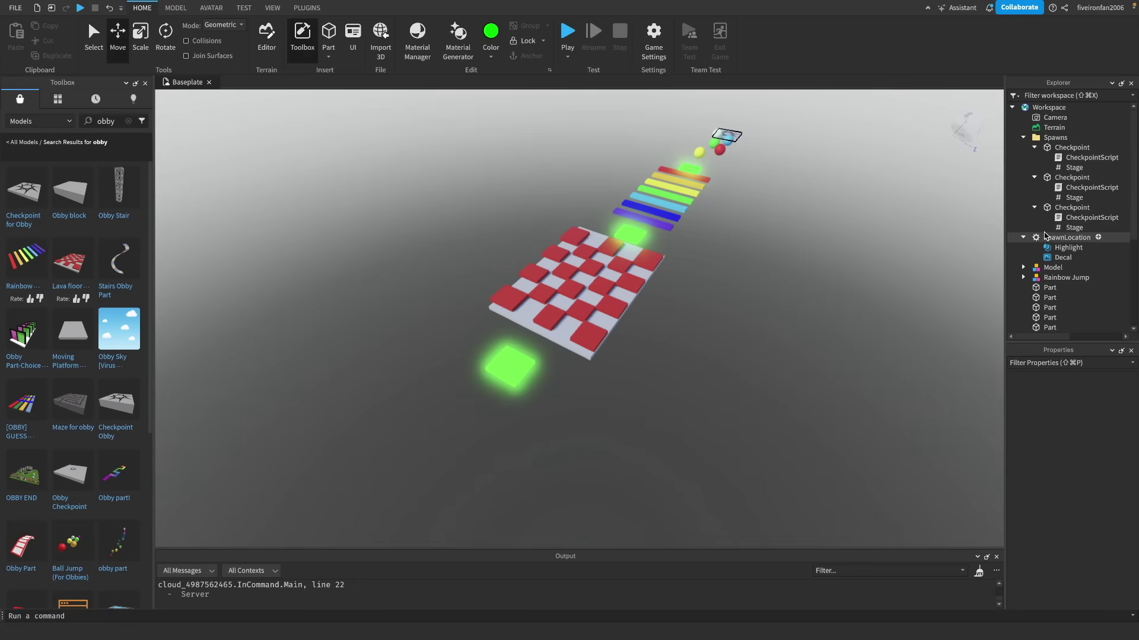
# Step: Add a ScreenGui to StarterGui in Roblox Studio, then insert a Frame inside it and select the frame
pyautogui.doubleClick(1045, 236)
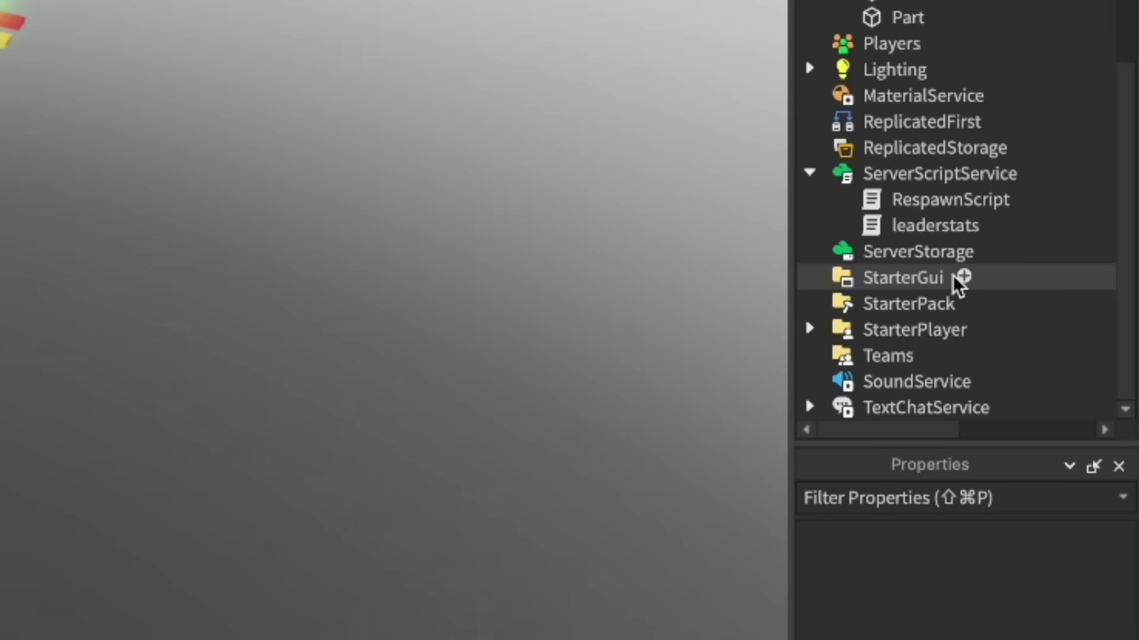
pyautogui.click(964, 276)
pyautogui.click(863, 385)
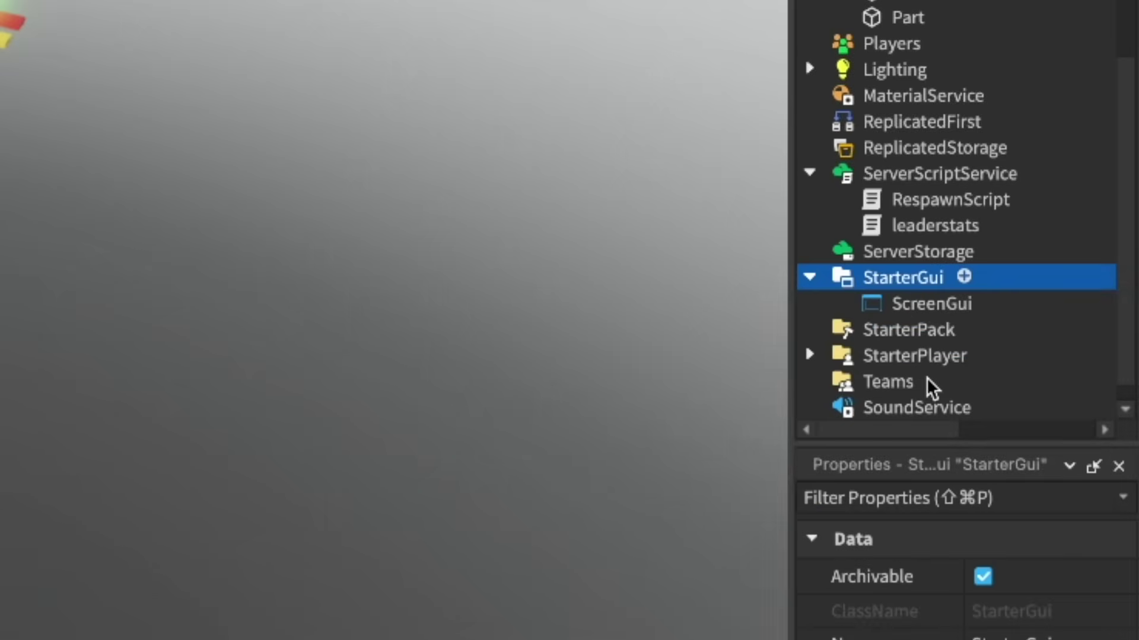
pyautogui.click(992, 303)
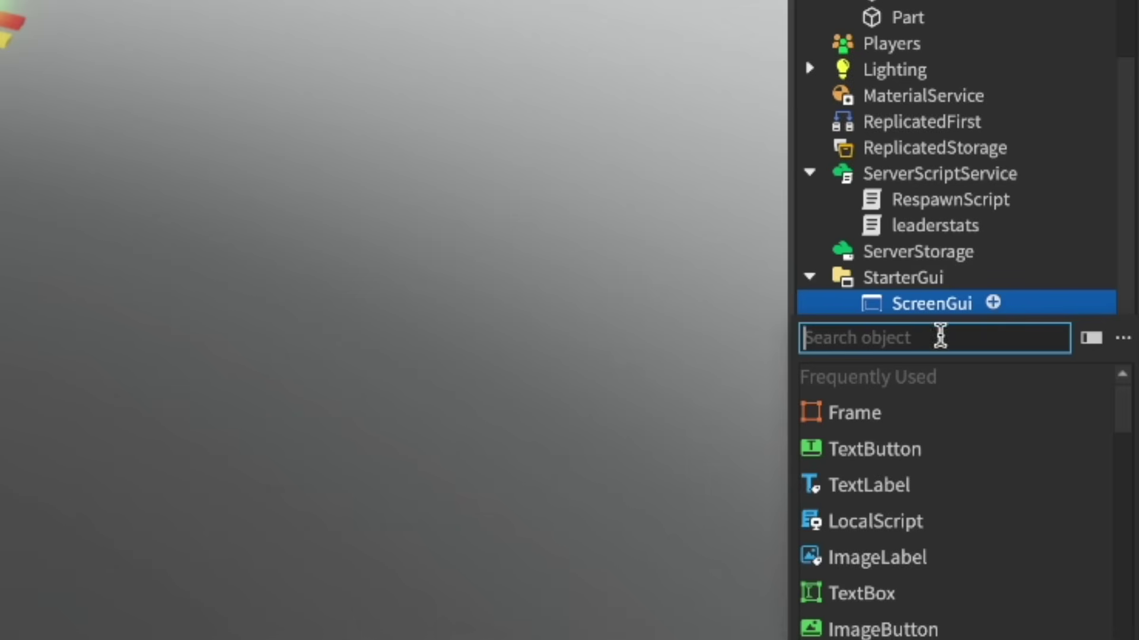
pyautogui.click(914, 413)
pyautogui.click(908, 329)
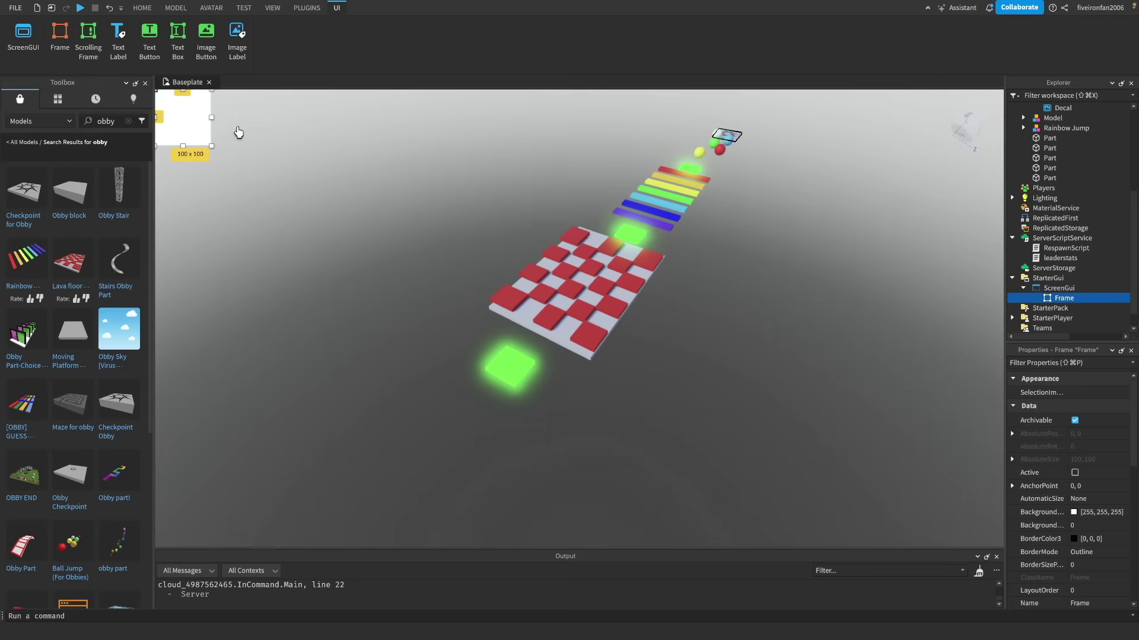
# Step: Place the frame at the lower centre of the game view, sized 462 x 100, with background color 33, 33, 33
pyautogui.moveTo(192, 122); pyautogui.dragTo(717, 456)
pyautogui.moveTo(631, 472)
pyautogui.mouseDown()
pyautogui.moveTo(643, 465)
pyautogui.moveTo(632, 482)
pyautogui.mouseUp()
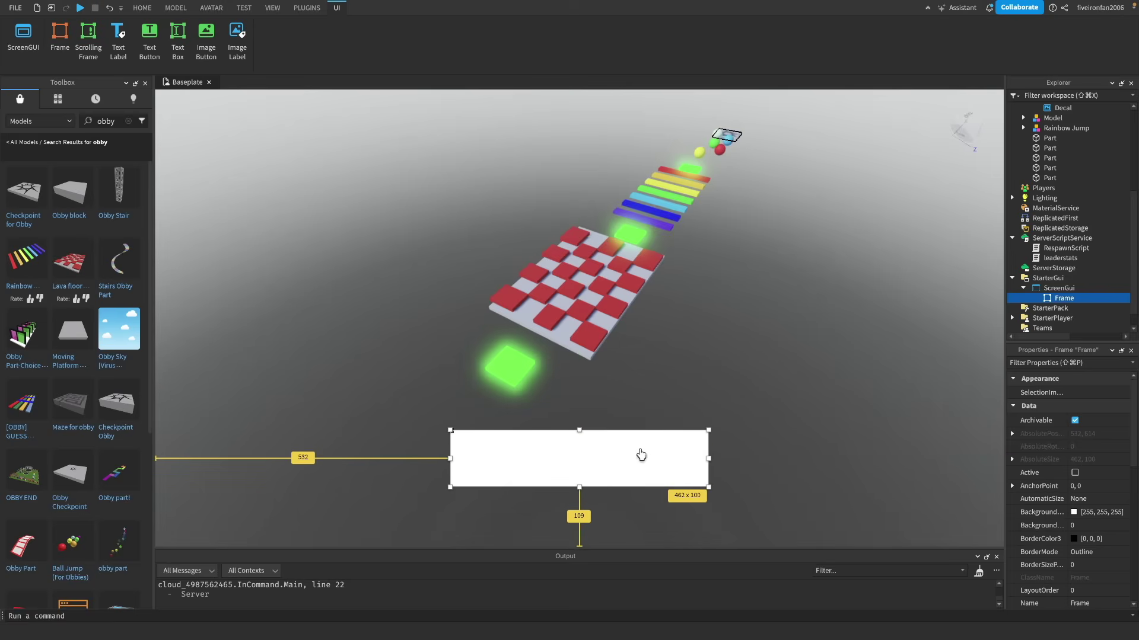
pyautogui.click(1080, 515)
pyautogui.moveTo(99, 505); pyautogui.dragTo(102, 507)
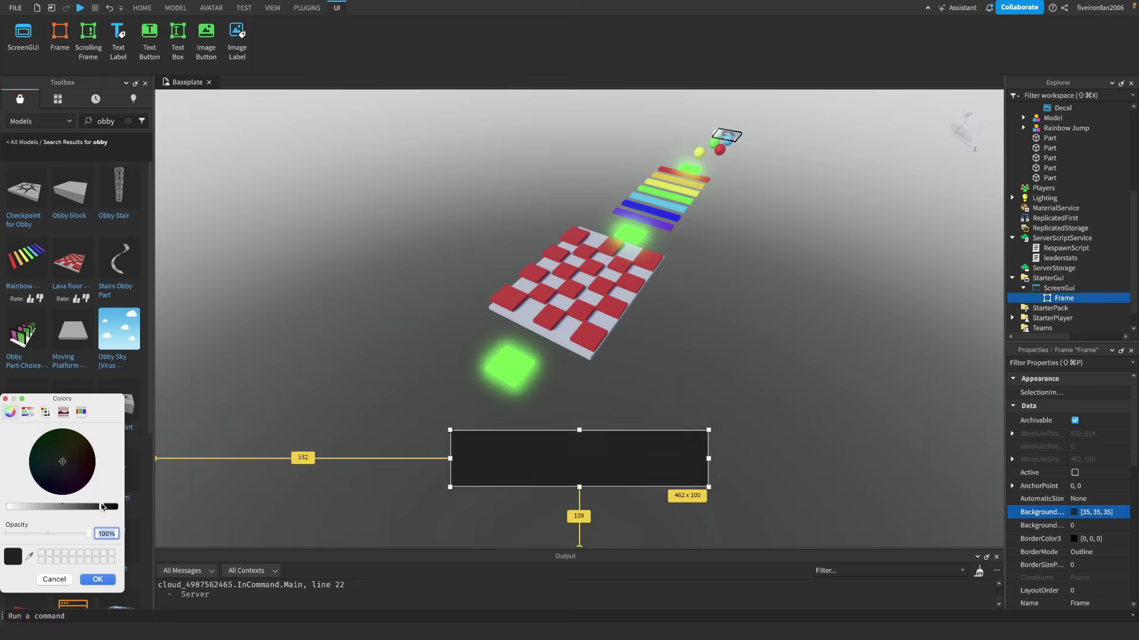
pyautogui.click(98, 580)
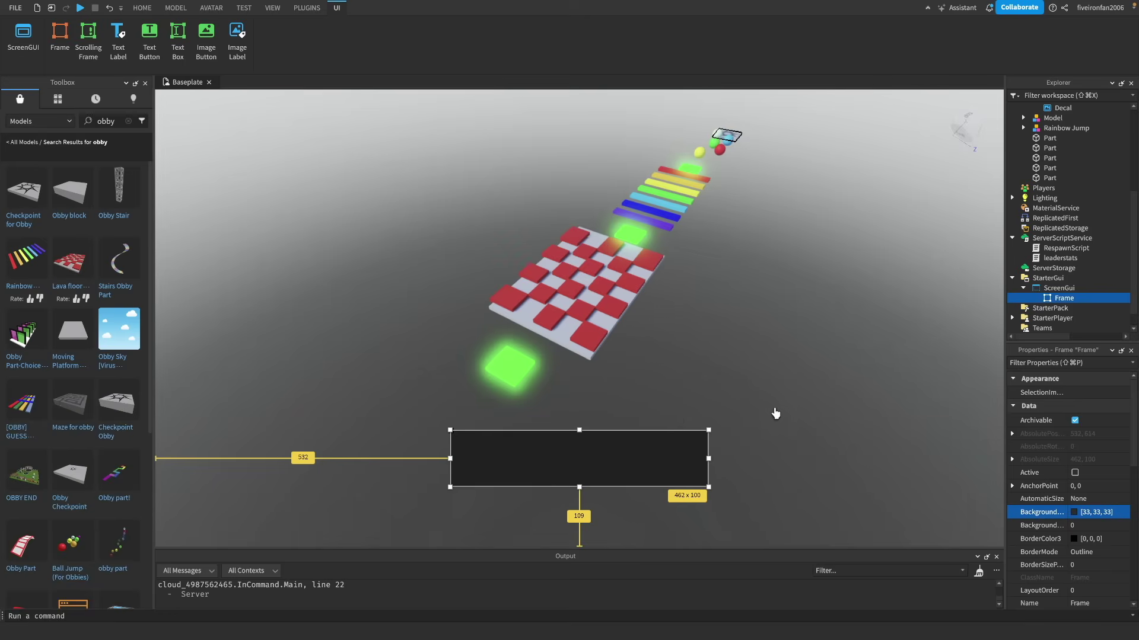
pyautogui.click(1081, 297)
pyautogui.write('corner')
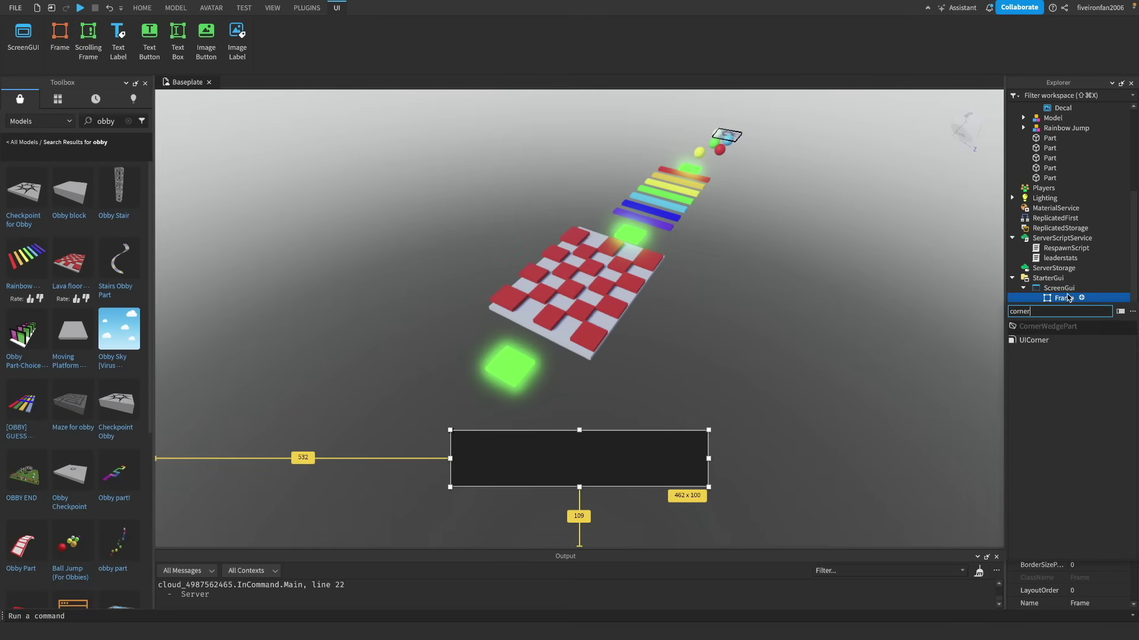
pyautogui.press('Return')
pyautogui.click(1080, 309)
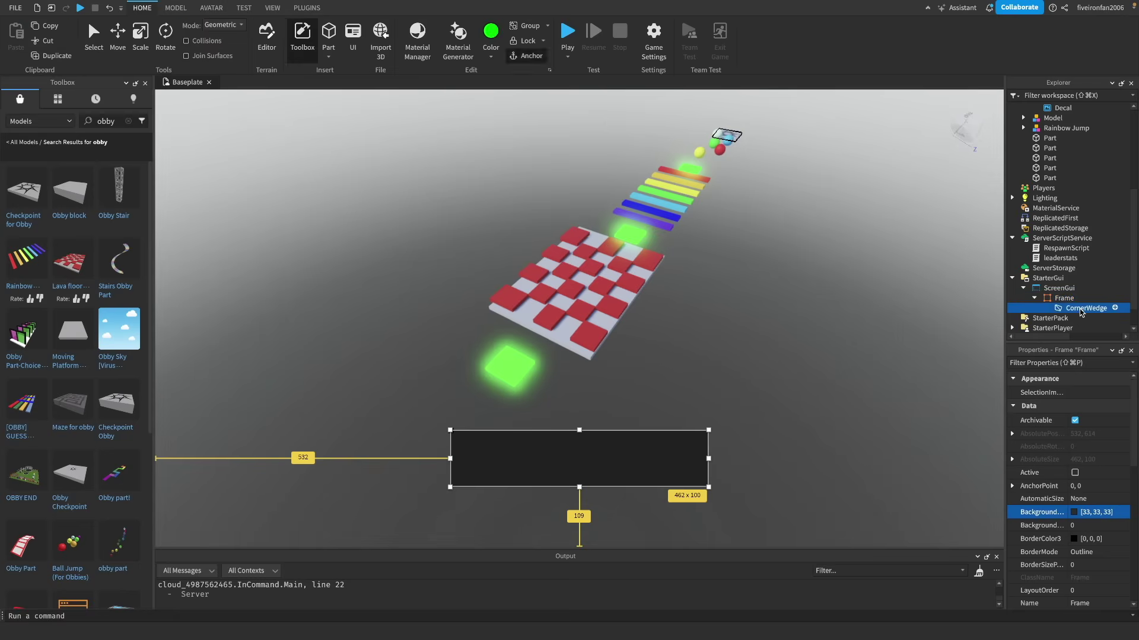
pyautogui.press('BackSpace')
# Step: Insert a UICorner into the frame and set its CornerRadius to 0, 30
pyautogui.click(1082, 307)
pyautogui.write('uicorn')
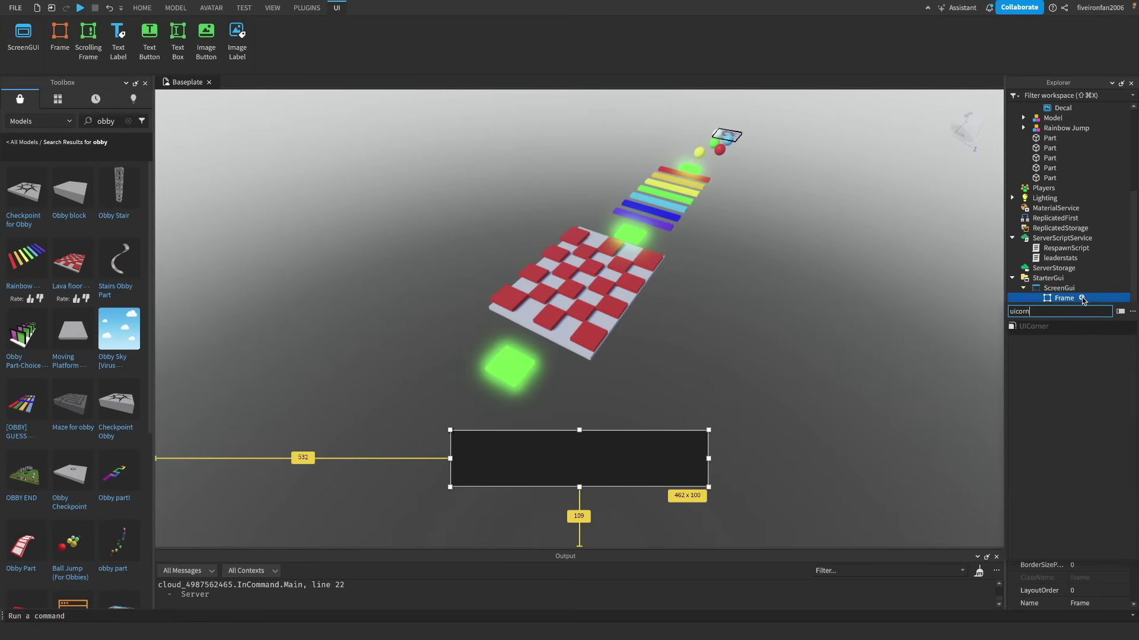
pyautogui.press('Return')
pyautogui.click(1086, 309)
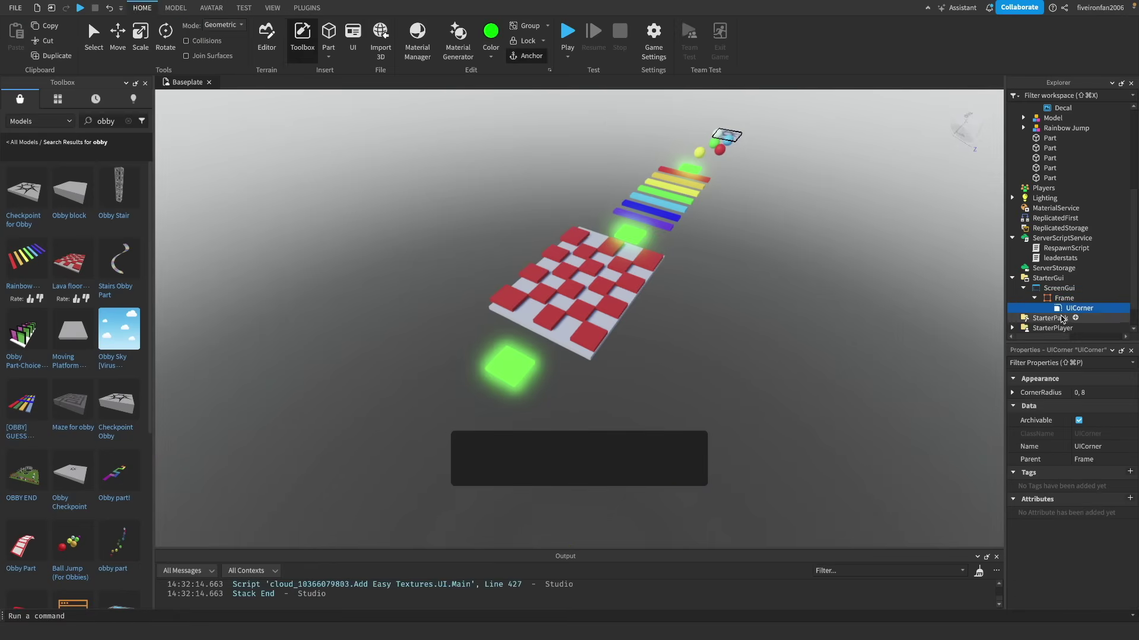
pyautogui.click(1084, 392)
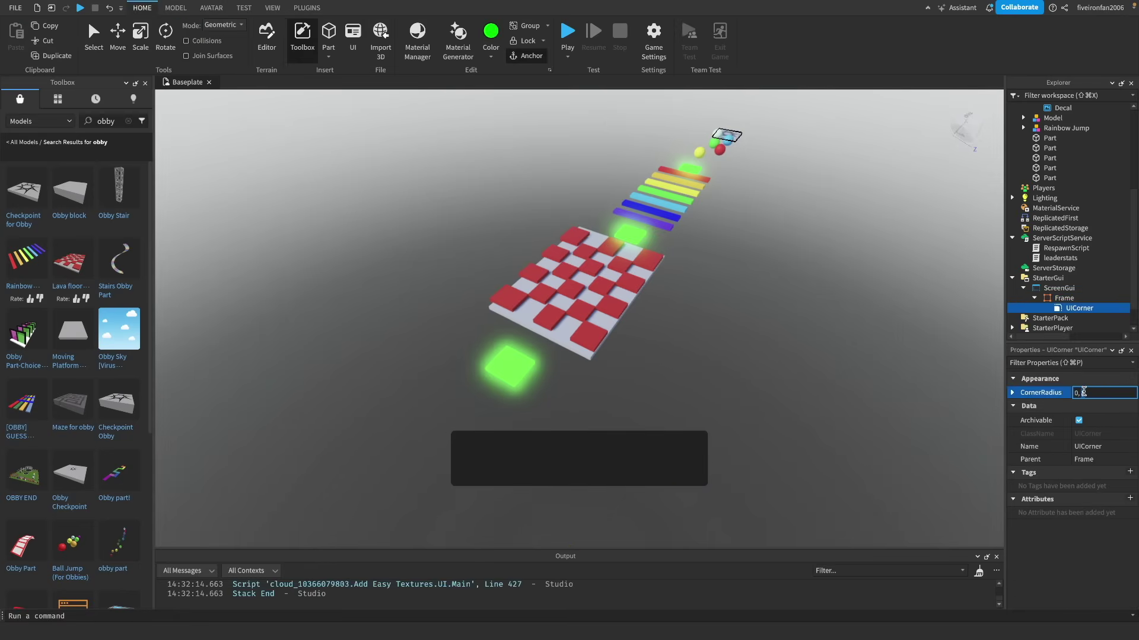
pyautogui.write('30')
pyautogui.press('Return')
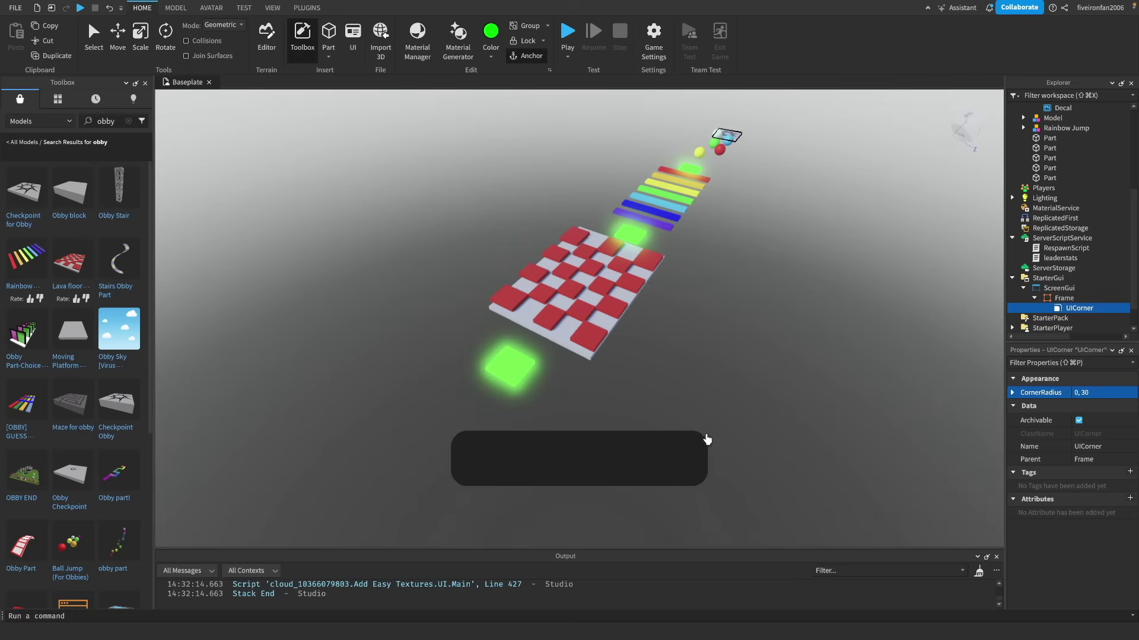
# Step: Insert a TextButton into the rounded dark frame
pyautogui.moveTo(704, 437); pyautogui.dragTo(764, 381, button='right')
pyautogui.click(764, 381)
pyautogui.press('w')
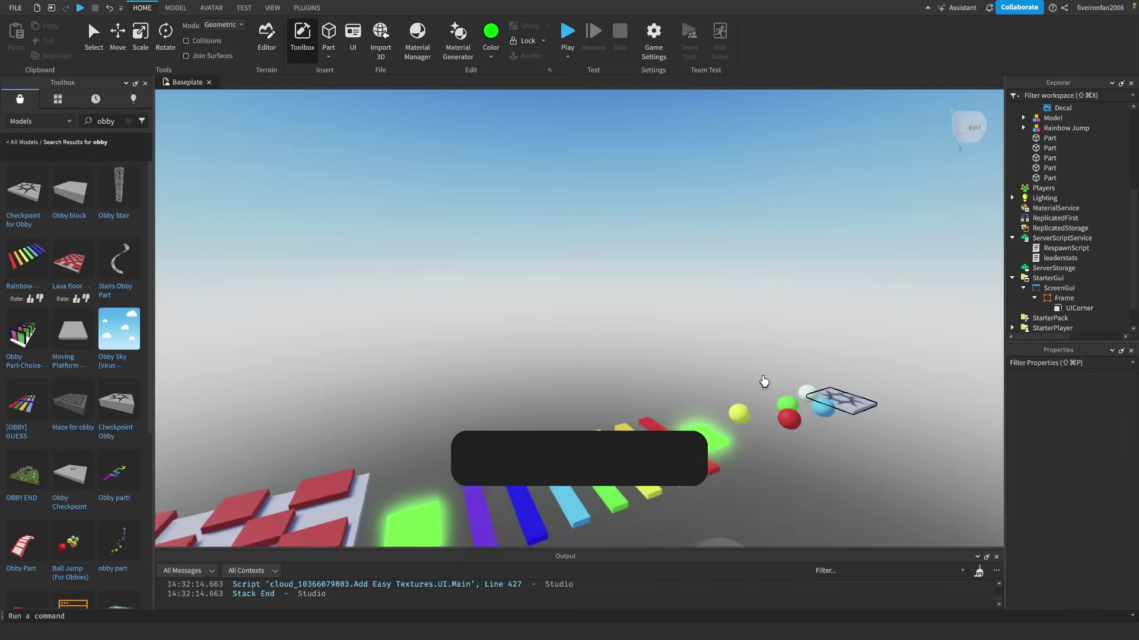
pyautogui.press('w')
pyautogui.moveTo(764, 381); pyautogui.dragTo(771, 382, button='right')
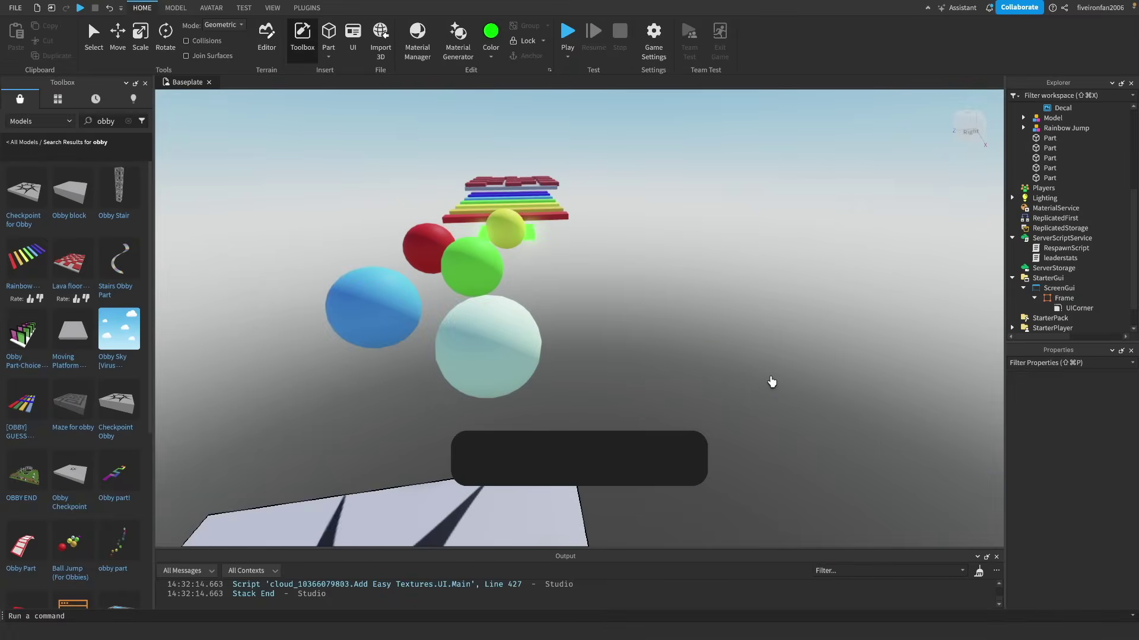
pyautogui.press('s')
pyautogui.click(1079, 298)
pyautogui.write('text')
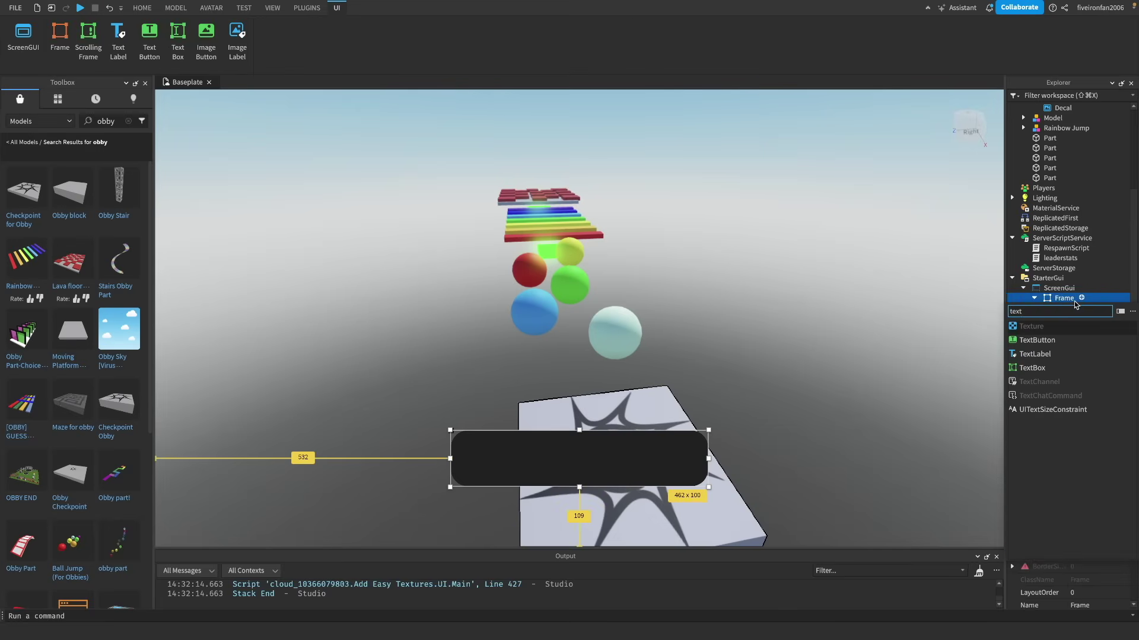
pyautogui.click(1037, 340)
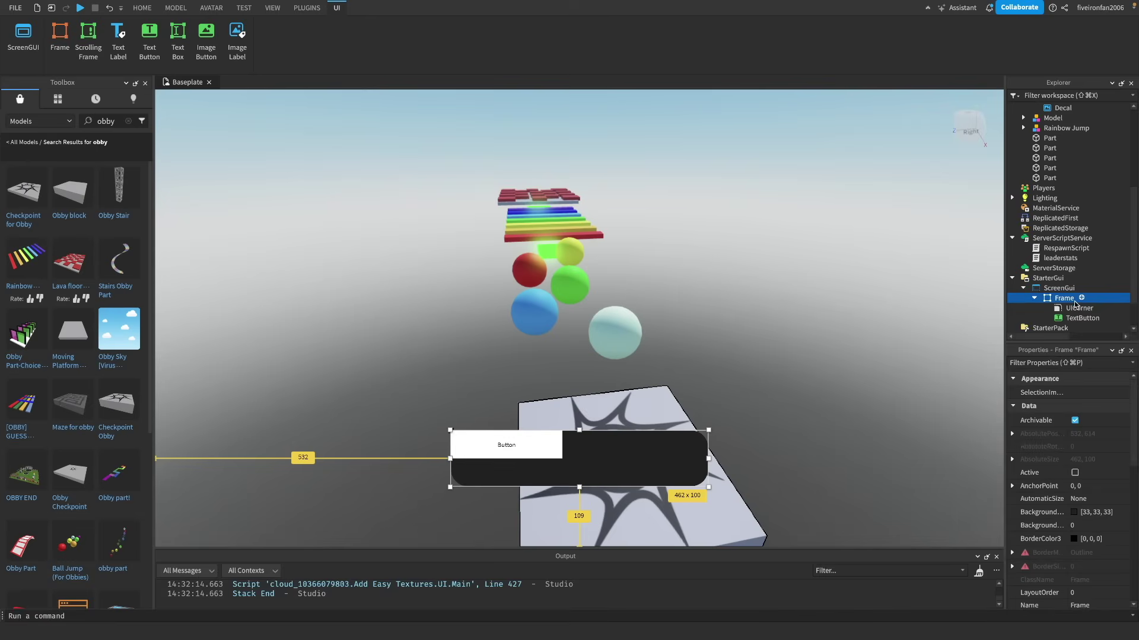
# Step: Set the TextButton's Size to {1, 0},{1, 0} so it fills the frame
pyautogui.scroll(-6, 1076, 473)
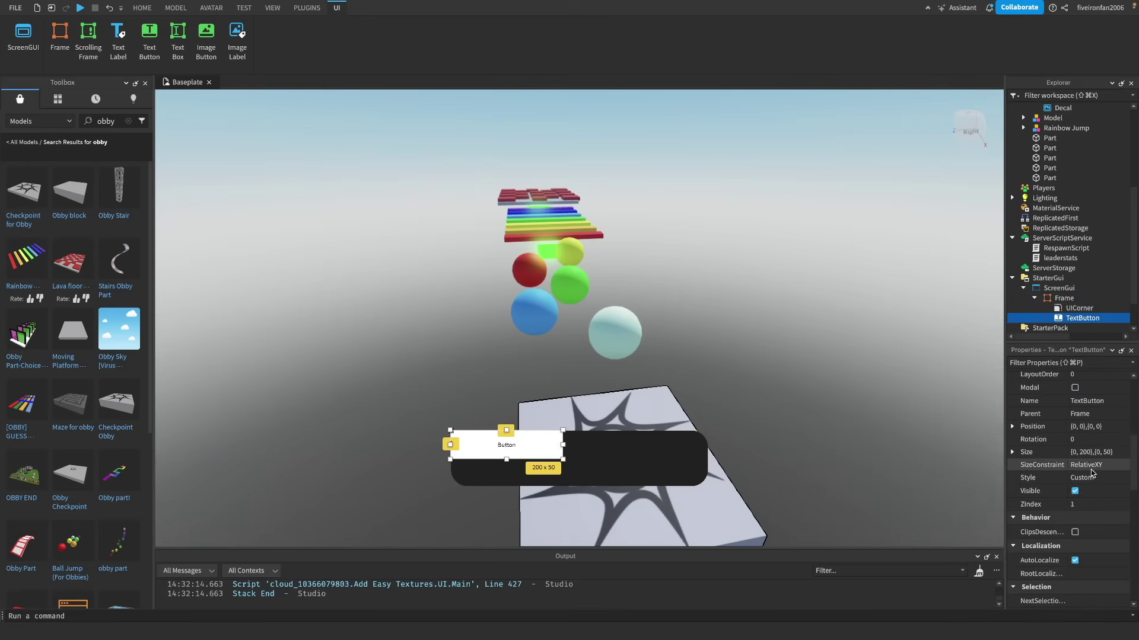
pyautogui.click(1090, 453)
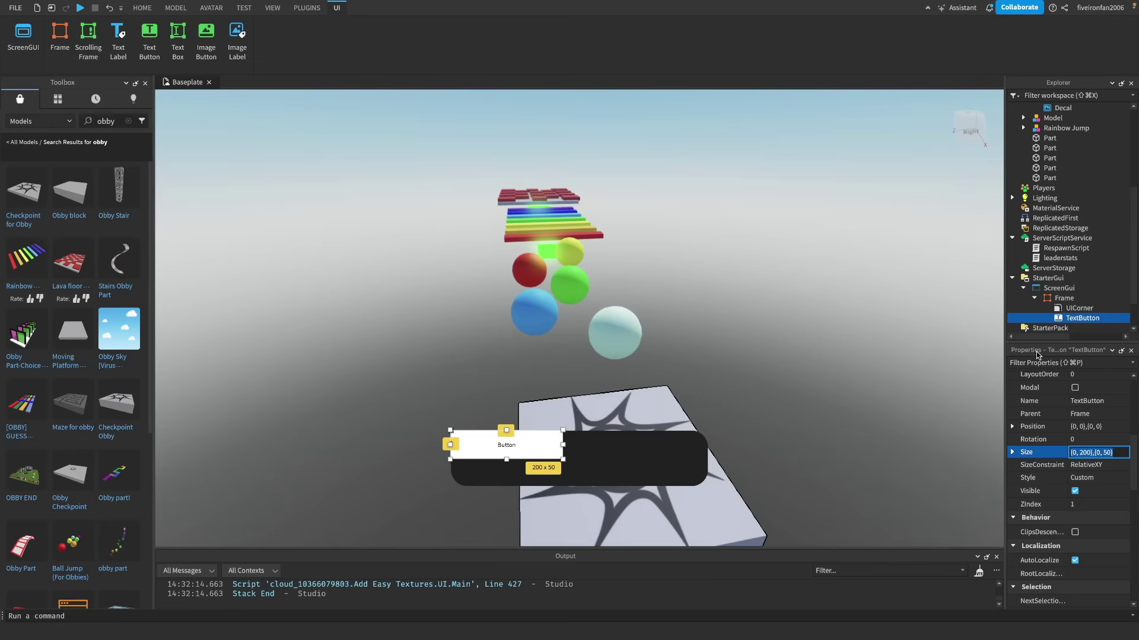
pyautogui.write('1')
pyautogui.write(', 0},{1, 0')
pyautogui.press('Return')
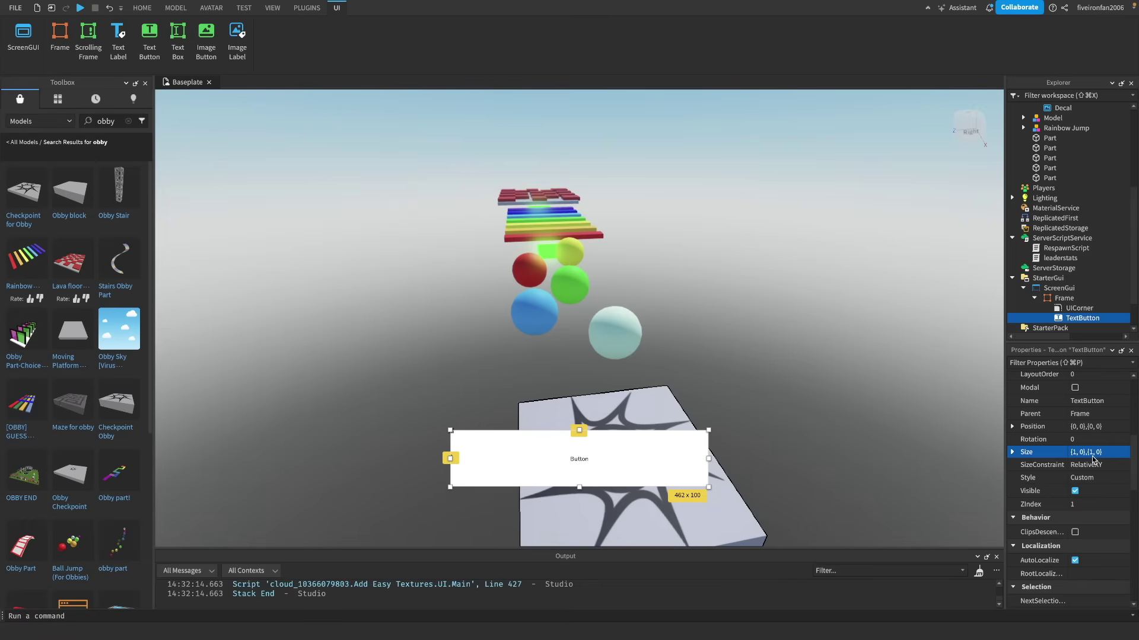
# Step: Set the TextButton's background transparency to 1
pyautogui.scroll(5, 1091, 480)
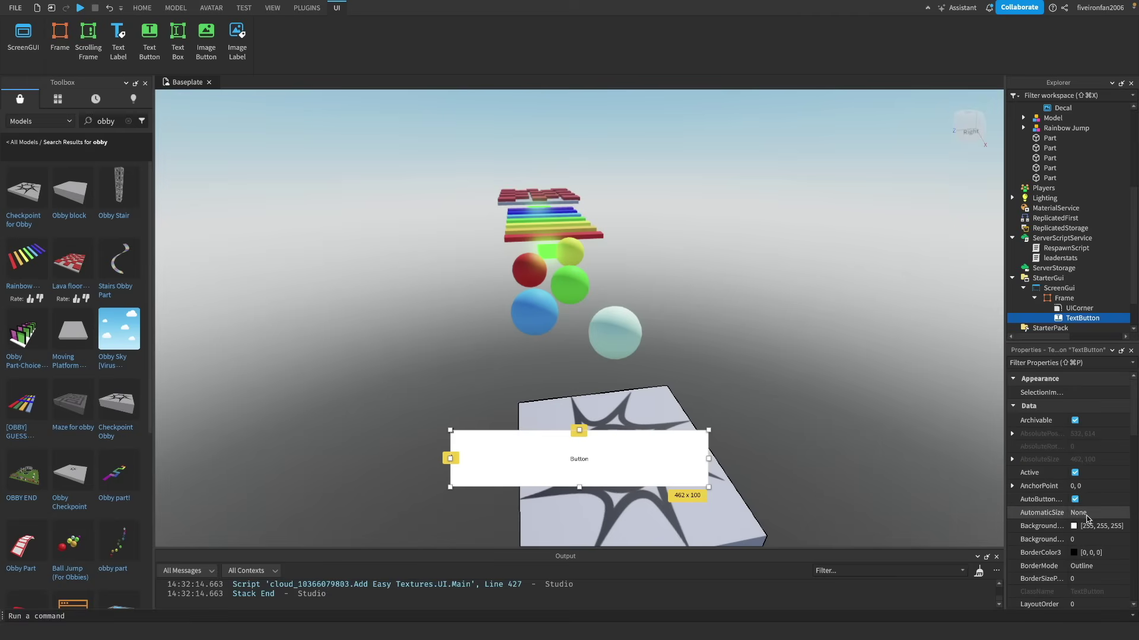
pyautogui.click(1078, 539)
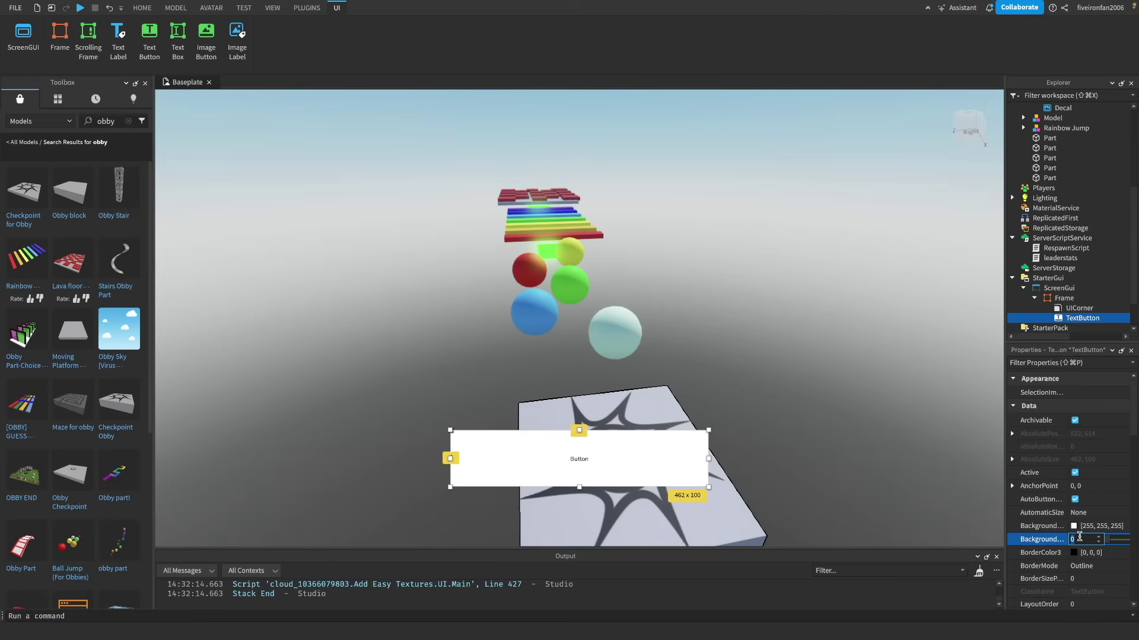
pyautogui.write('1')
# Step: Change the TextButton's TextColor3 to white, 255, 255, 255
pyautogui.scroll(-7, 1077, 534)
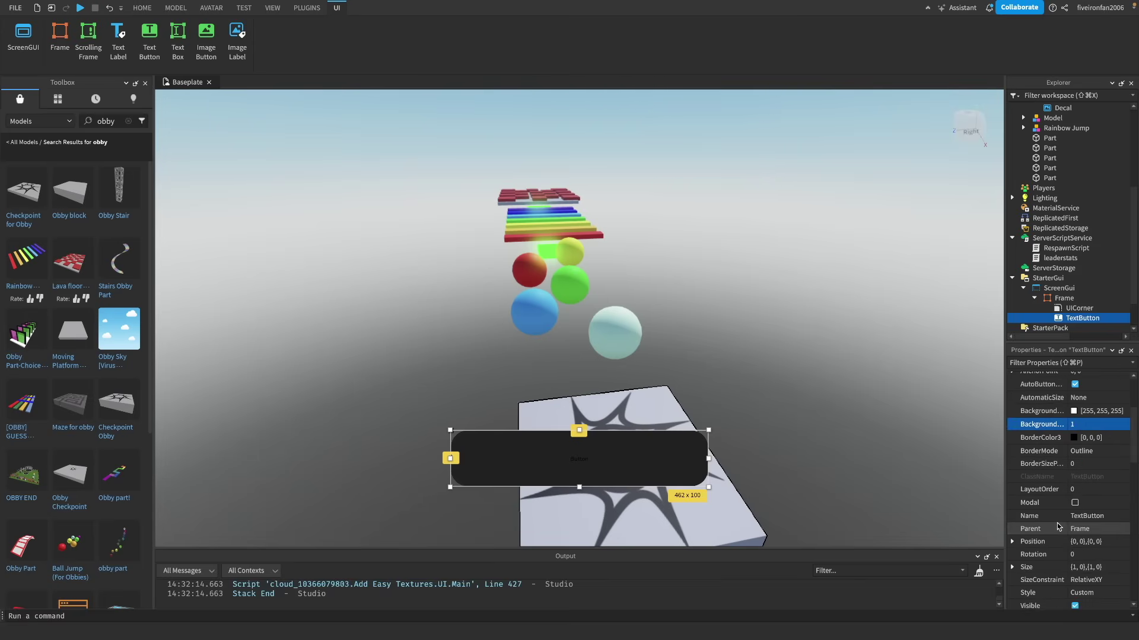
pyautogui.scroll(-2, 1074, 531)
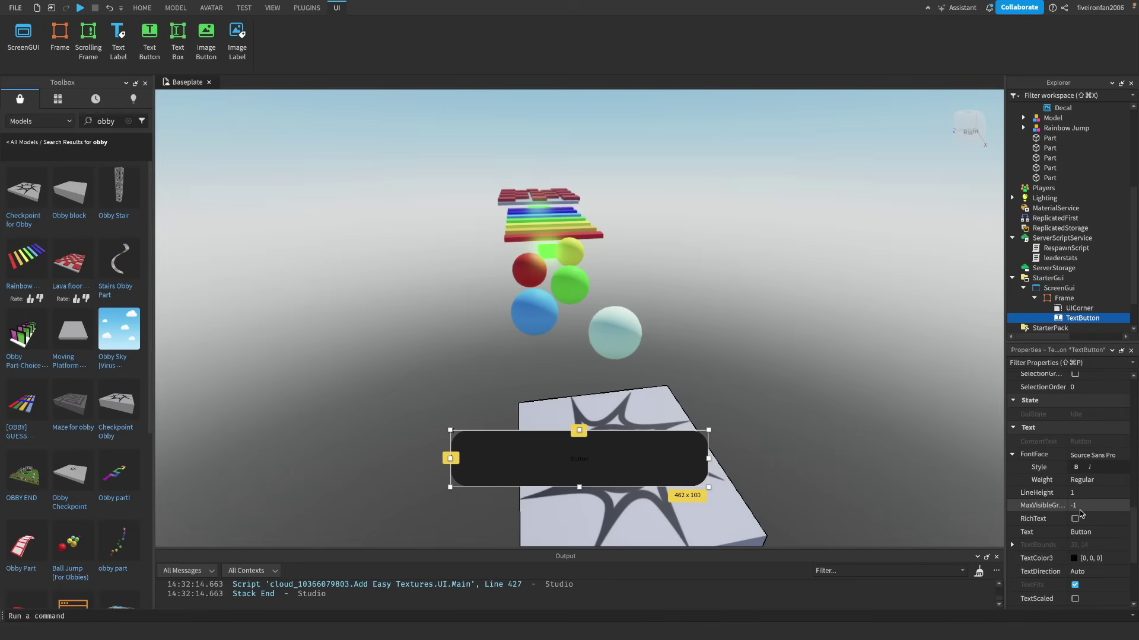
pyautogui.click(1076, 560)
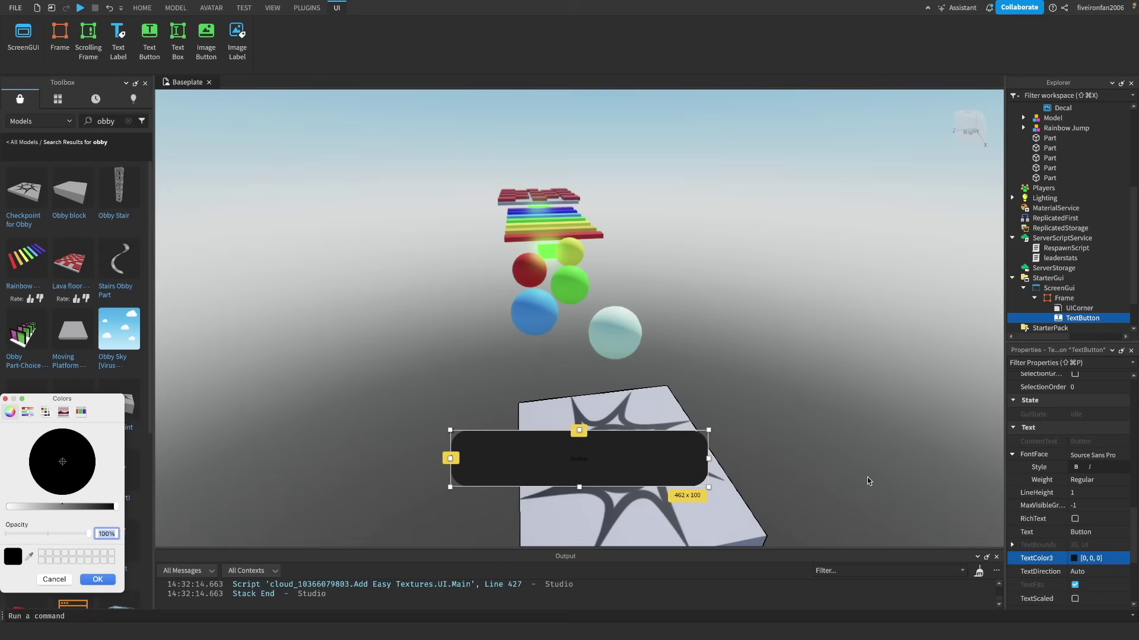
pyautogui.moveTo(91, 507); pyautogui.dragTo(2, 520)
pyautogui.click(97, 579)
# Step: Set the TextButton's font to Fredoka One and enable TextScaled
pyautogui.click(1094, 457)
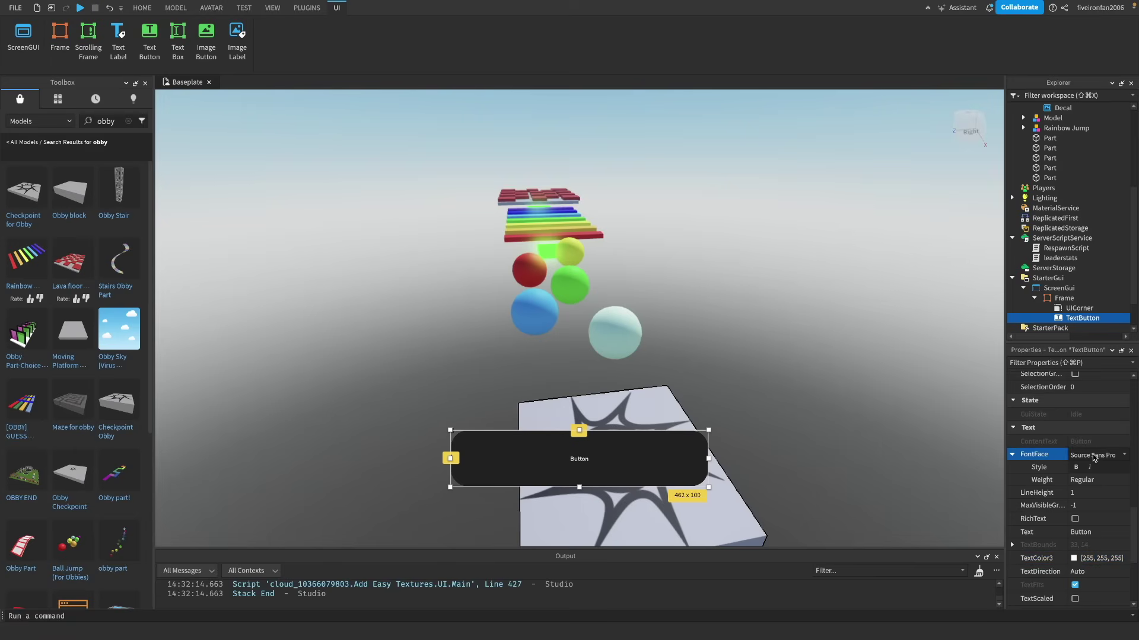
pyautogui.click(1094, 457)
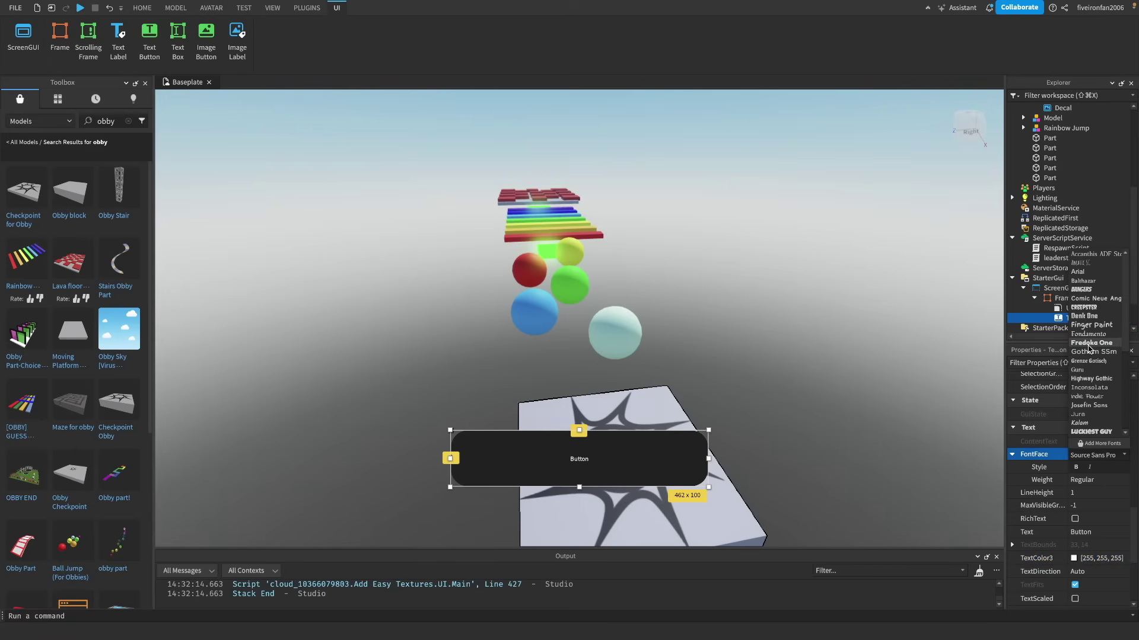
pyautogui.click(1088, 344)
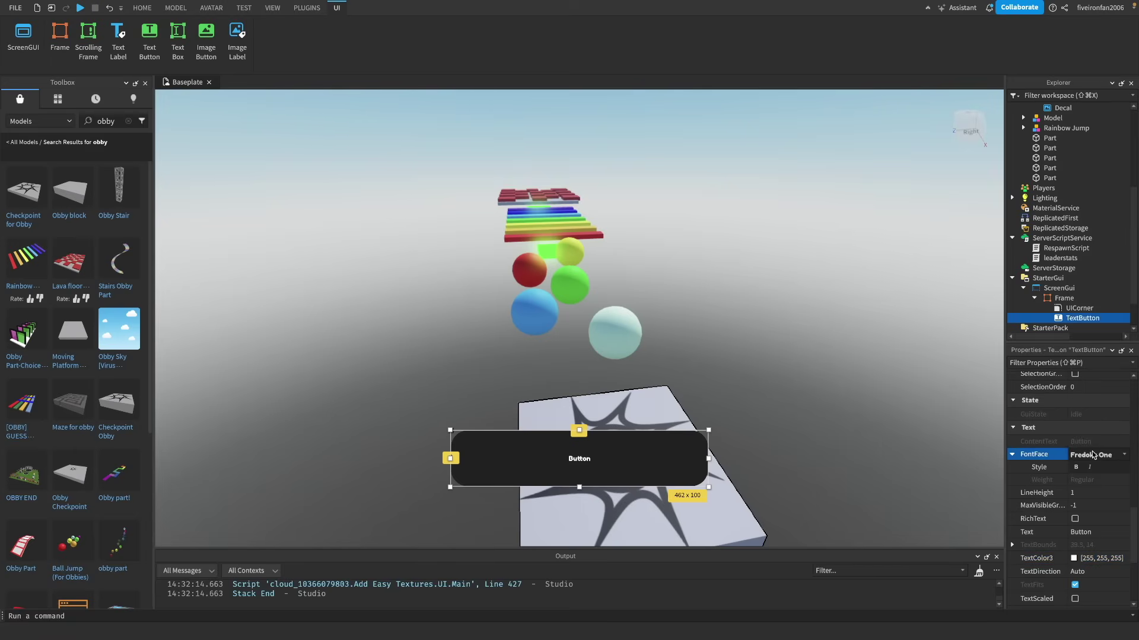
pyautogui.click(1074, 599)
# Step: Change the TextButton's displayed text to "Skip Stage"
pyautogui.click(1097, 532)
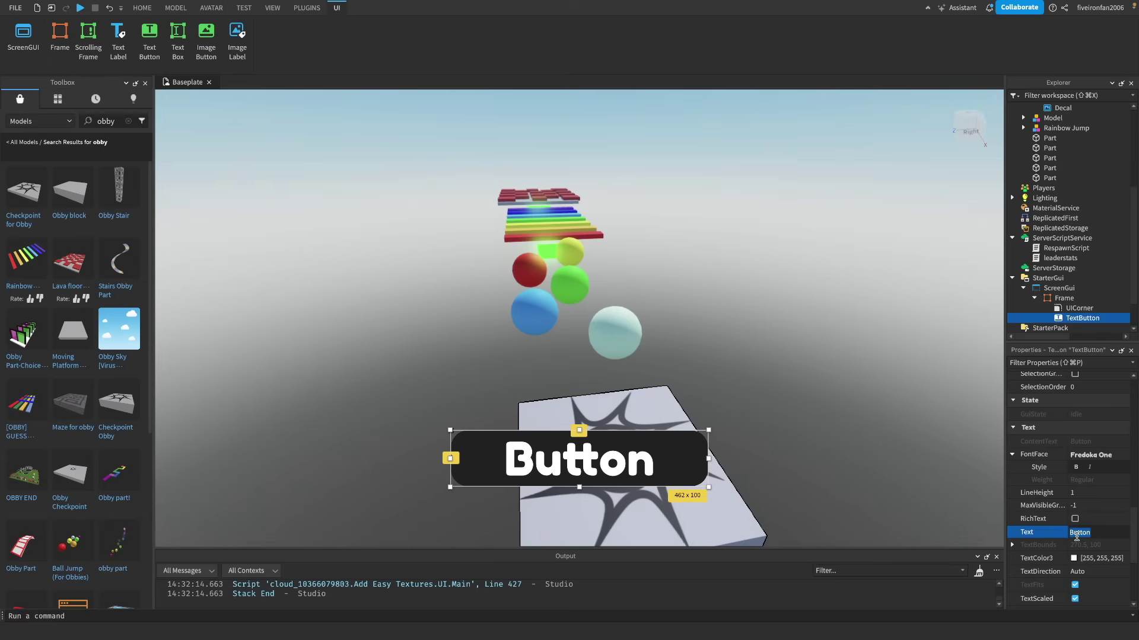
pyautogui.write('Skip Stage')
pyautogui.press('Return')
pyautogui.click(871, 429)
pyautogui.moveTo(871, 430); pyautogui.dragTo(871, 430, button='right')
pyautogui.press('w')
pyautogui.press('a')
pyautogui.press('s')
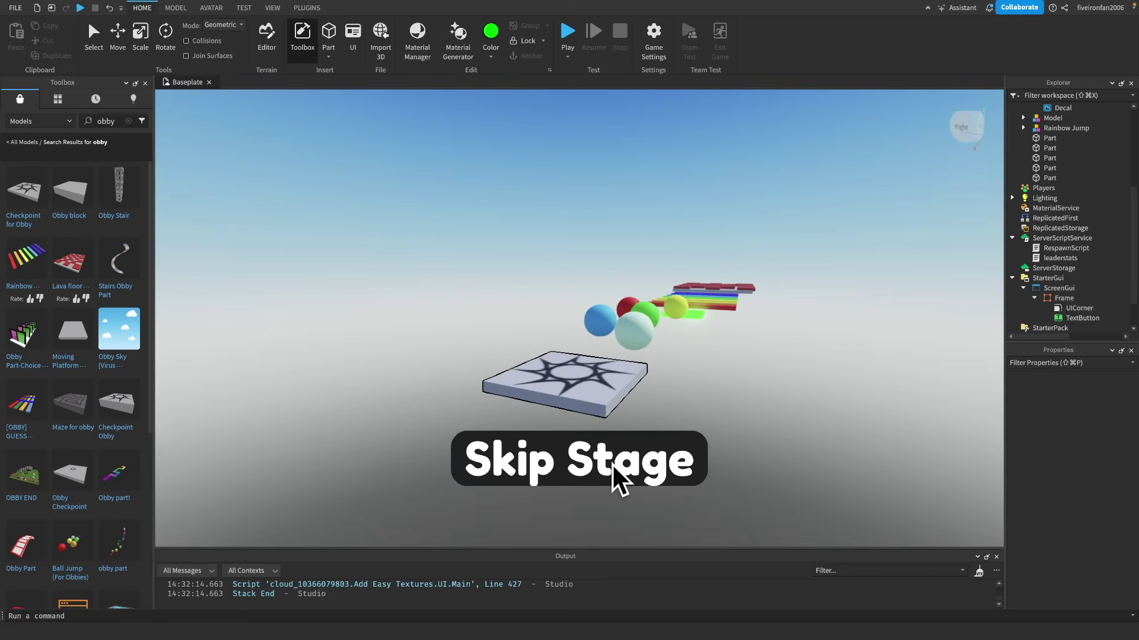
pyautogui.click(1058, 305)
pyautogui.click(1082, 317)
pyautogui.moveTo(558, 461); pyautogui.dragTo(564, 230)
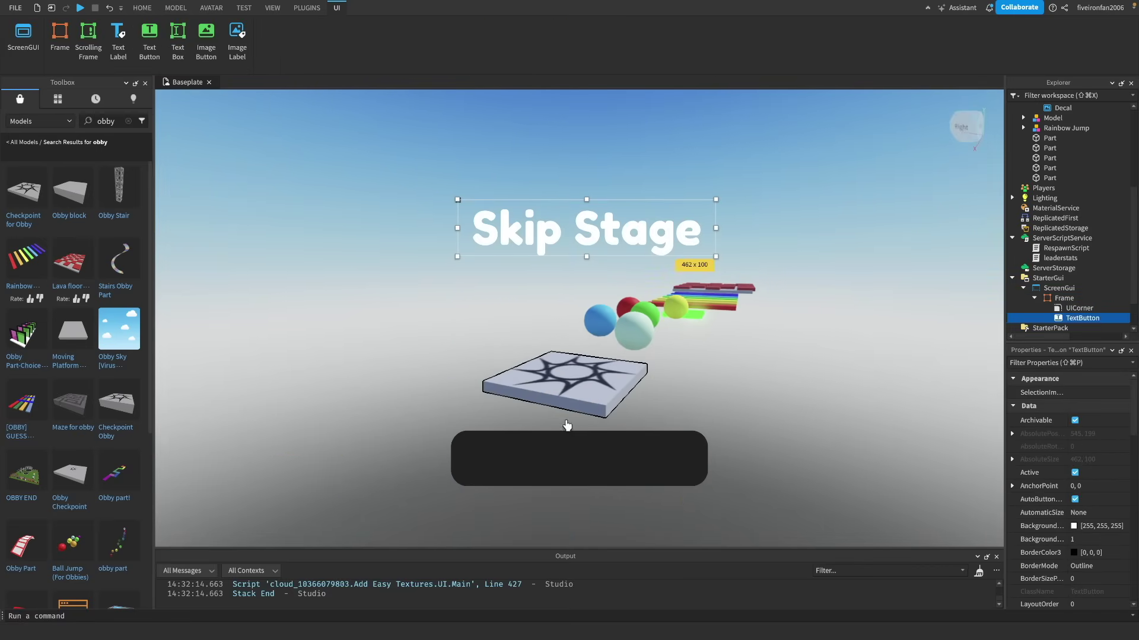
pyautogui.press('super+z')
# Step: Set the frame's Position to {0.5, 0},{0.1, 0}
pyautogui.click(1066, 298)
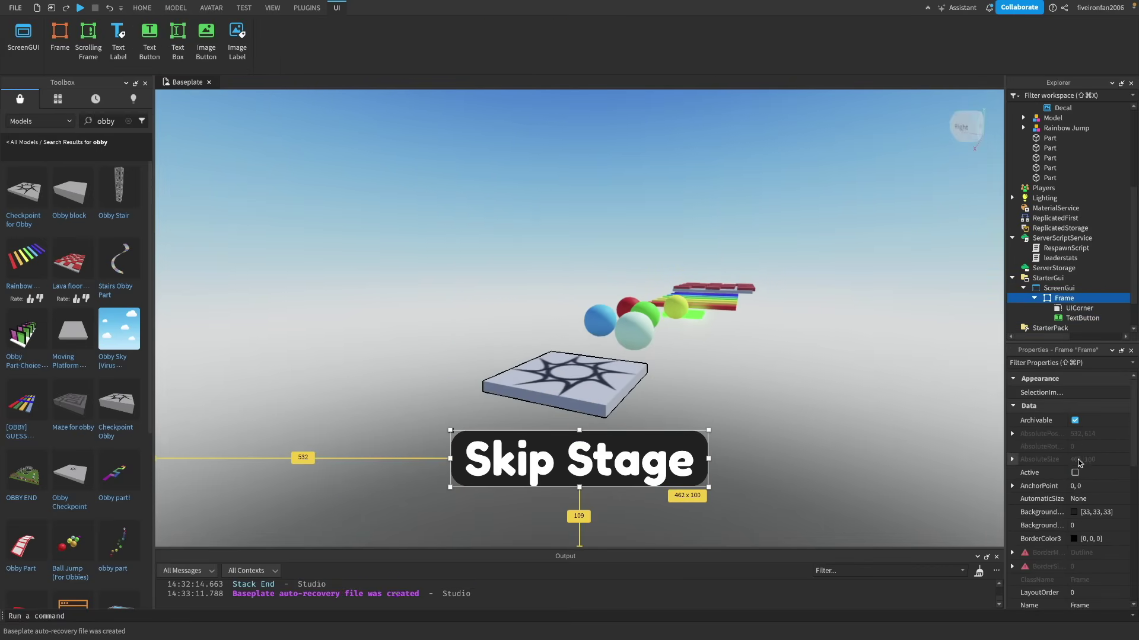
pyautogui.scroll(-5, 1076, 463)
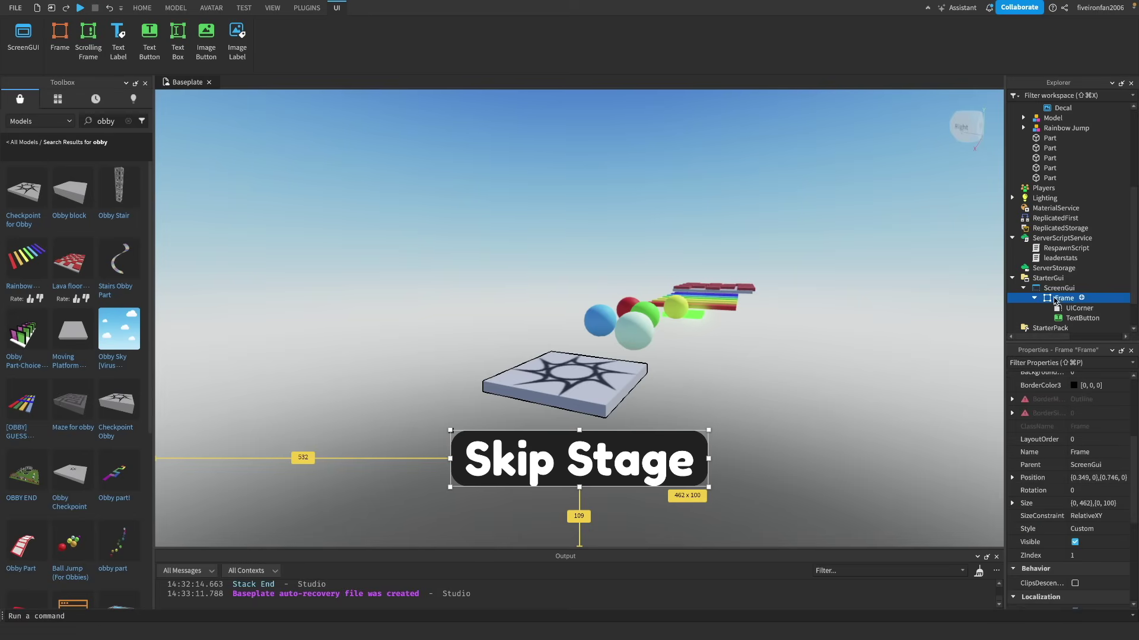
pyautogui.click(1098, 478)
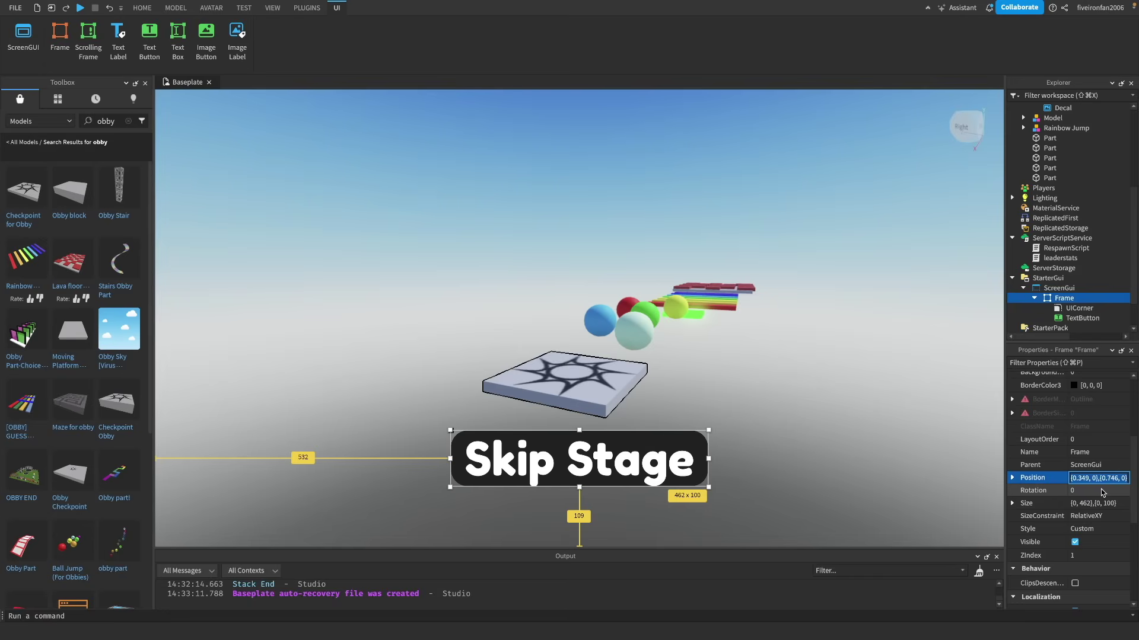
pyautogui.press('BackSpace')
pyautogui.press('Return')
# Step: Set the frame's Position to {0, 0},{0.1, 0}, against the game view's edge
pyautogui.click(1079, 478)
pyautogui.press('BackSpace')
pyautogui.press('BackSpace')
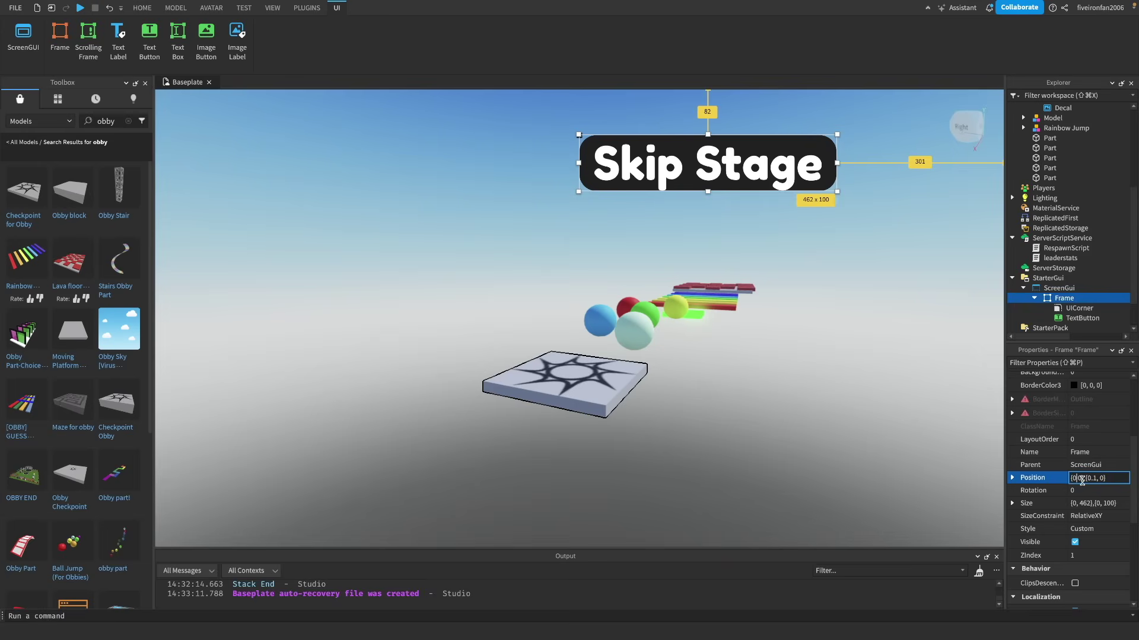
pyautogui.press('Return')
pyautogui.click(1075, 478)
# Step: Set the frame's AnchorPoint to its own centre and its Position to {0.5, 0},{0.1, 0}
pyautogui.scroll(5, 1089, 496)
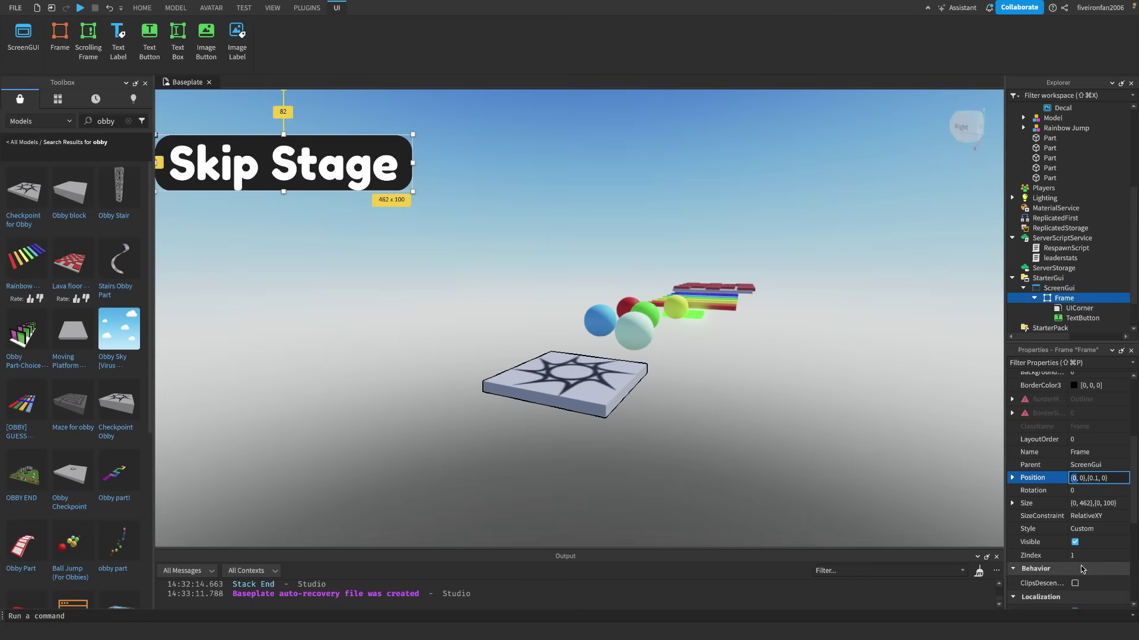
pyautogui.click(1078, 488)
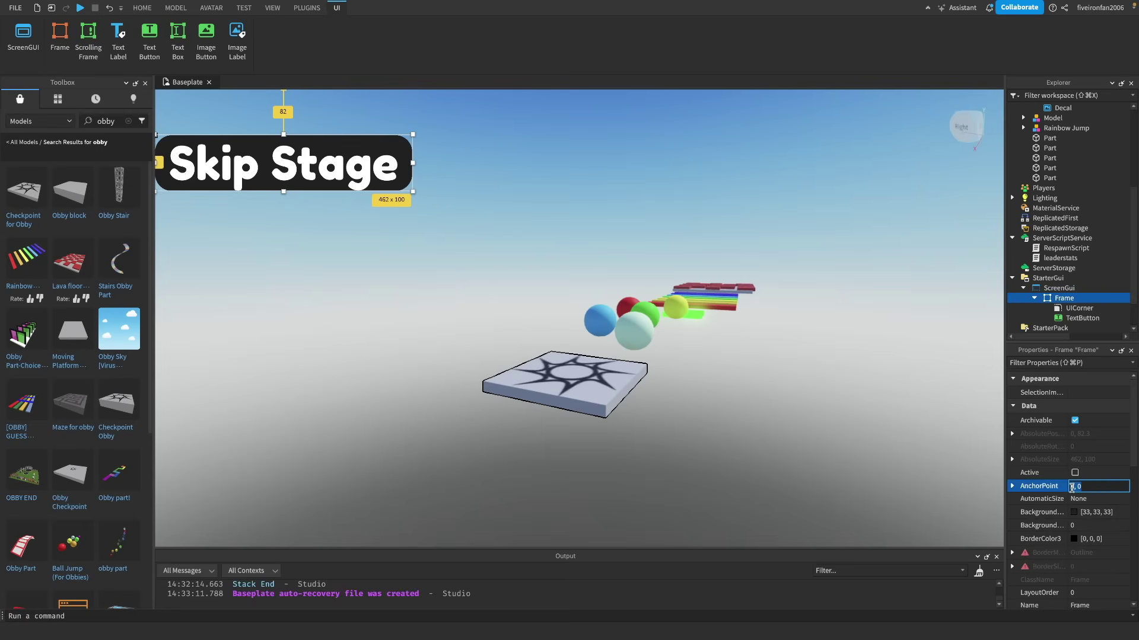
pyautogui.press('Return')
pyautogui.scroll(-6, 1077, 462)
pyautogui.click(1080, 439)
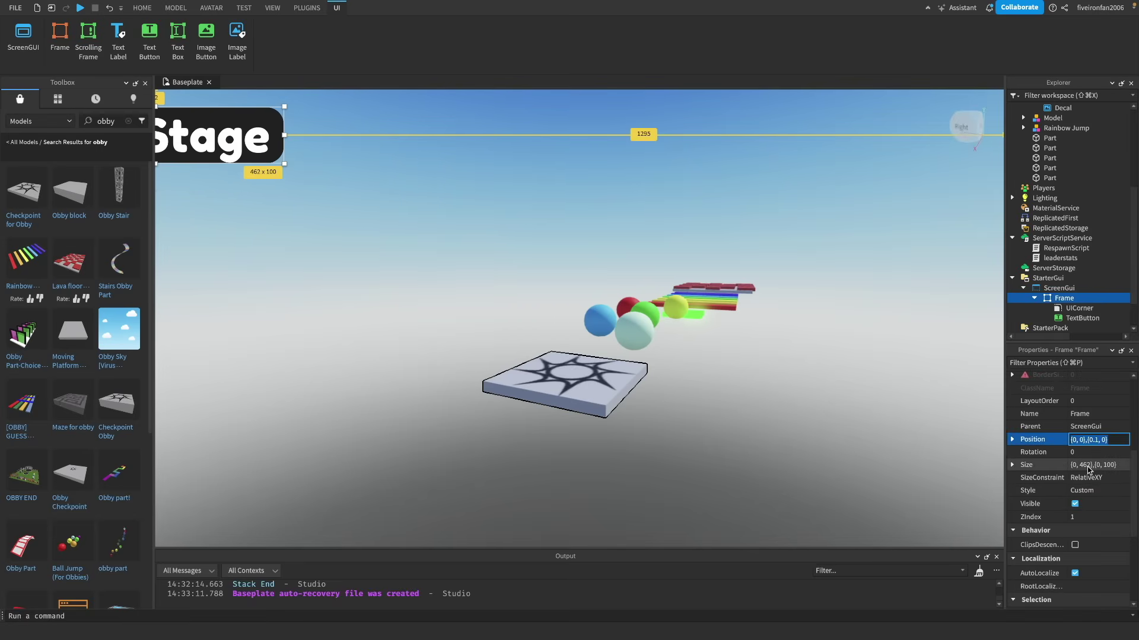
pyautogui.press('BackSpace')
pyautogui.write('.5, 0},{0.1, 0')
pyautogui.press('Return')
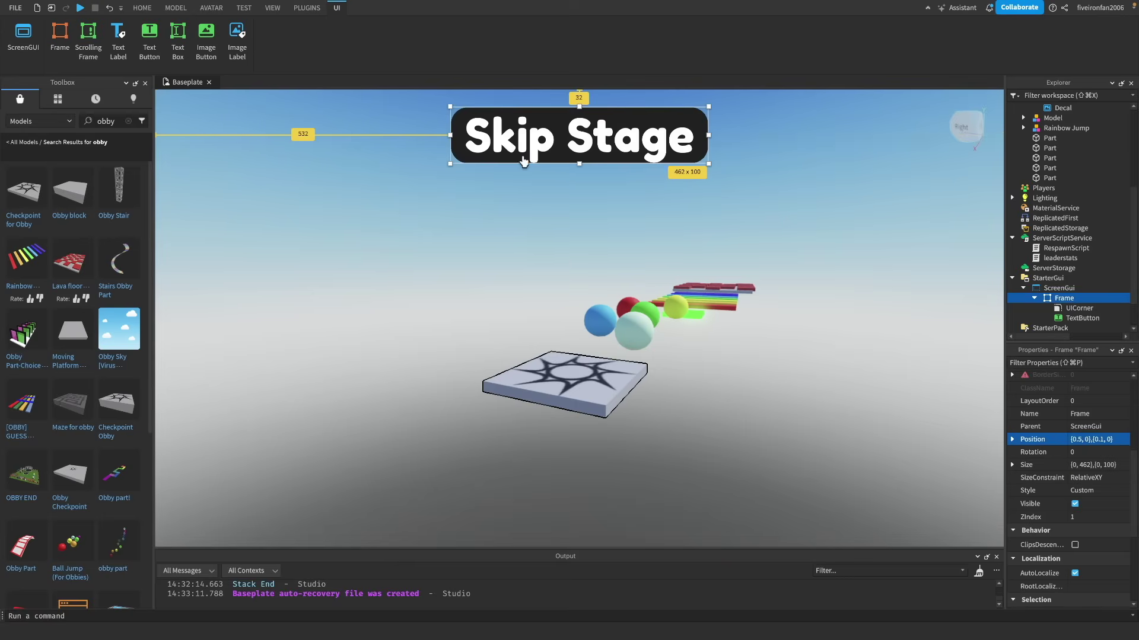
# Step: Set the frame's Size to {0.4, 0},{0.15, 0} so it scales with the screen
pyautogui.click(1094, 470)
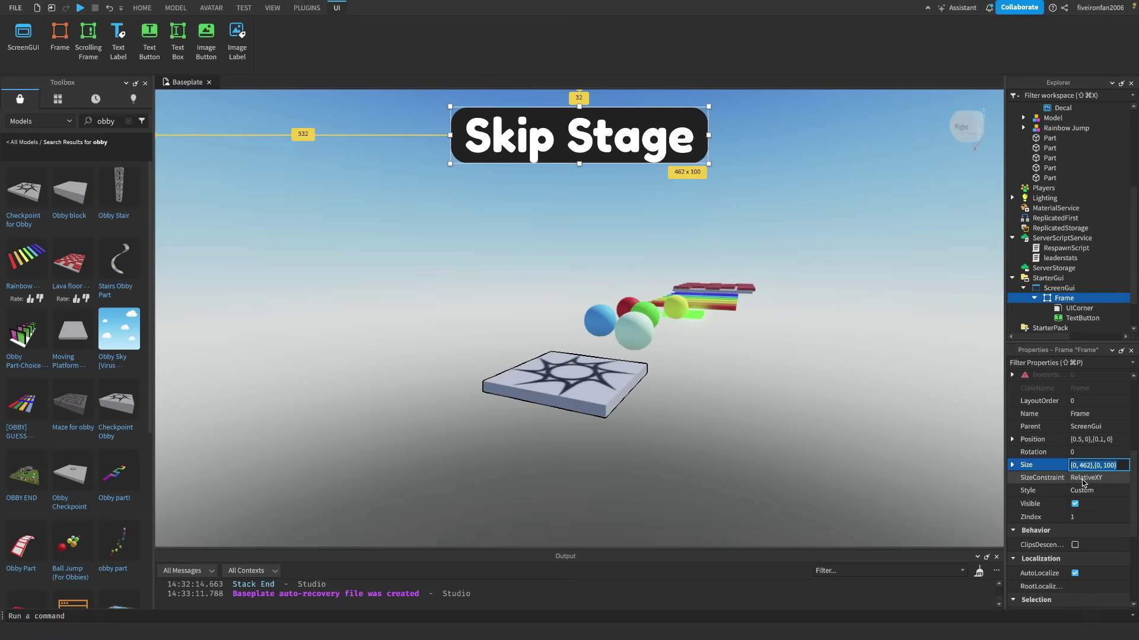
pyautogui.write('.4, 0},{0.15')
pyautogui.press('Return')
pyautogui.click(781, 416)
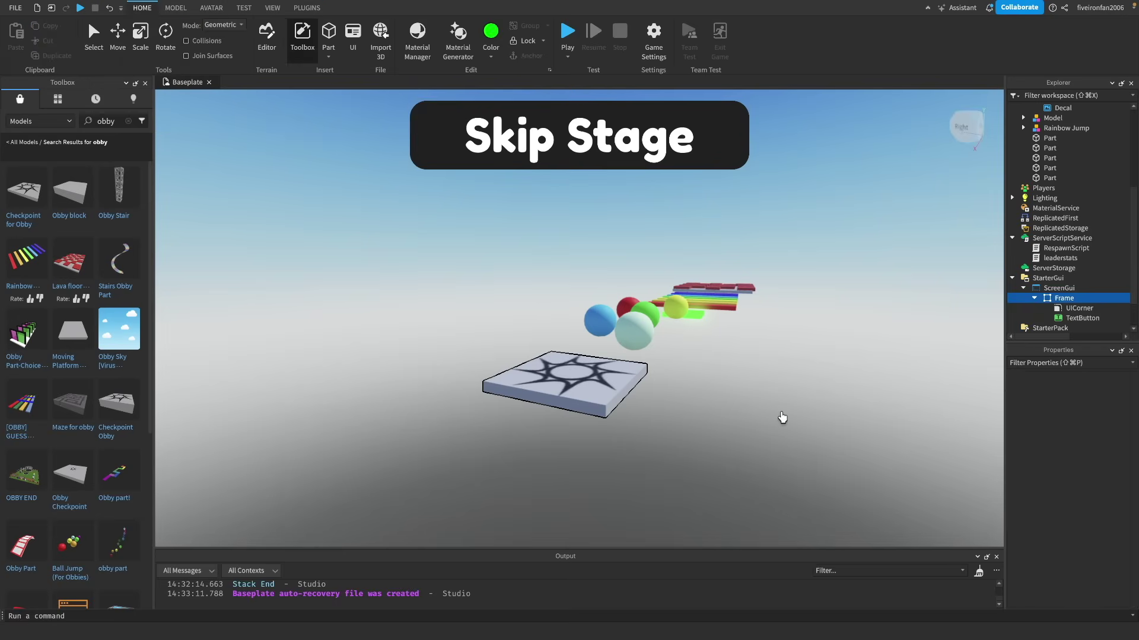
pyautogui.moveTo(780, 417); pyautogui.dragTo(782, 419, button='right')
pyautogui.scroll(5, 781, 417)
pyautogui.scroll(-5, 626, 186)
pyautogui.moveTo(693, 325); pyautogui.dragTo(693, 324, button='right')
pyautogui.press('w')
pyautogui.press('a')
pyautogui.press('s')
pyautogui.press('d')
pyautogui.press('w')
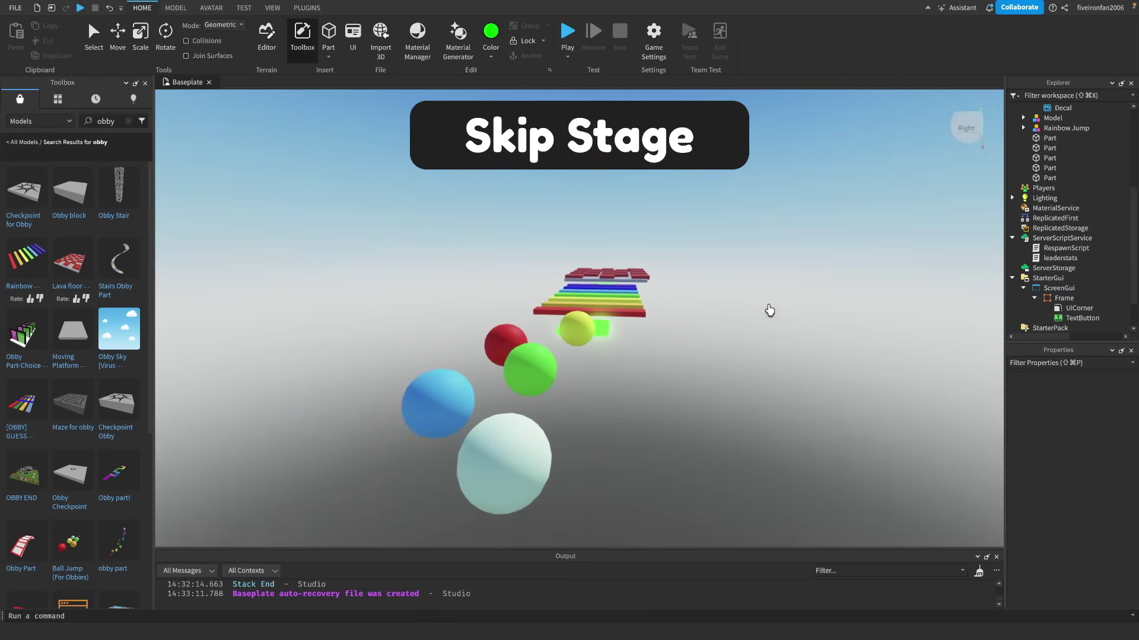
pyautogui.moveTo(699, 219); pyautogui.dragTo(700, 218, button='right')
pyautogui.press('w')
pyautogui.press('s')
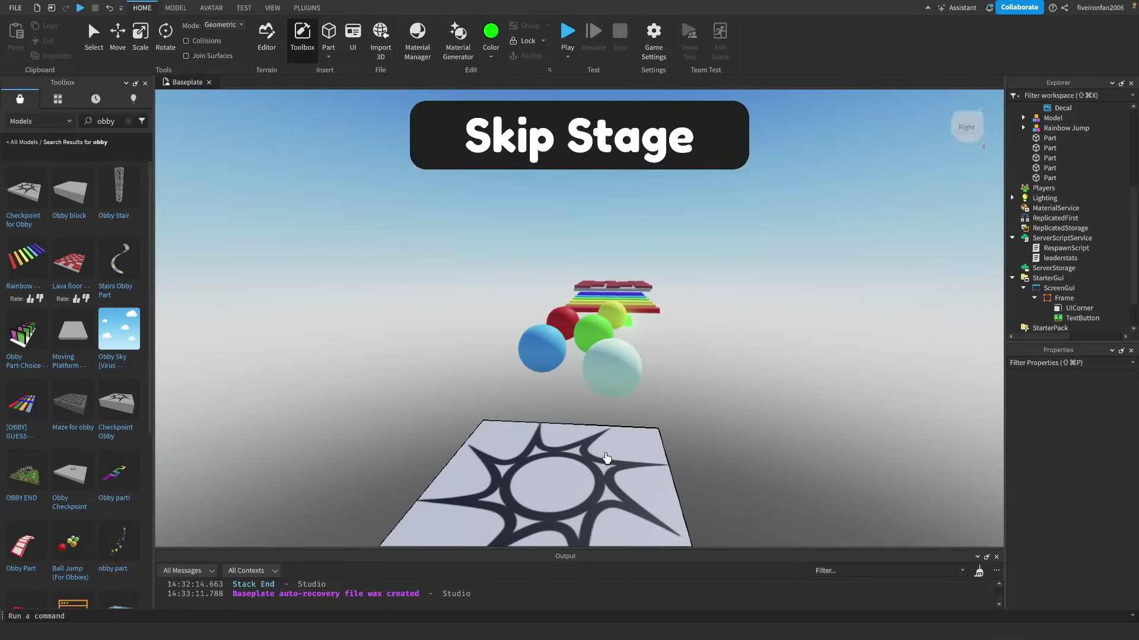
# Step: Move the frame to the lower part of the game view by setting its Position to {0.5, 0},{0.9, 0}
pyautogui.click(1056, 298)
pyautogui.scroll(-5, 1087, 458)
pyautogui.doubleClick(1102, 481)
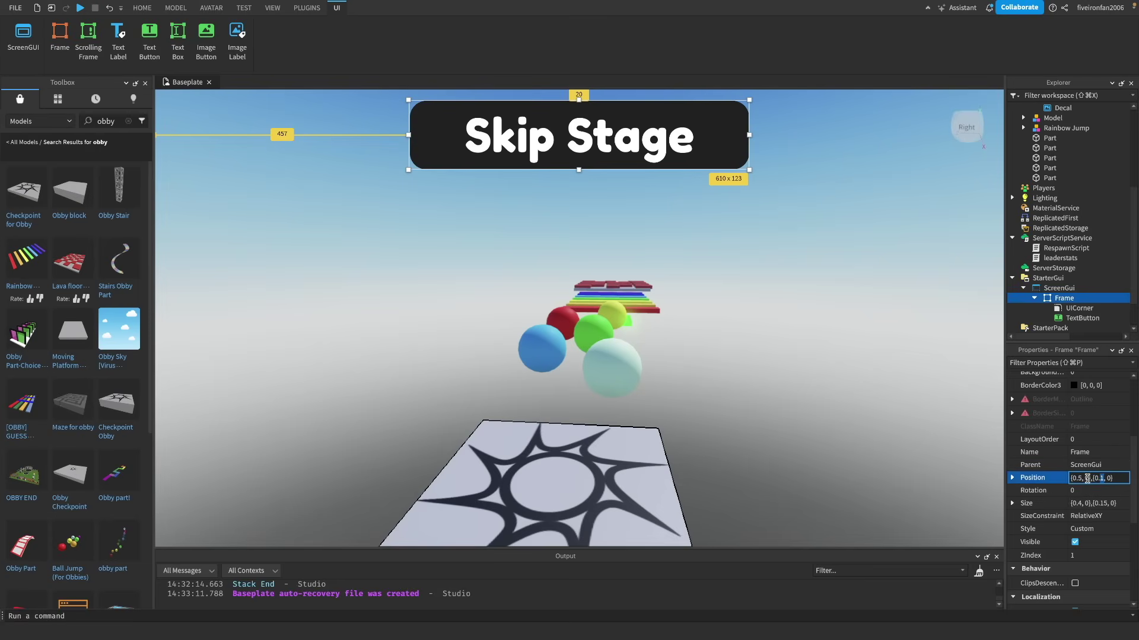
pyautogui.write('9')
pyautogui.press('Return')
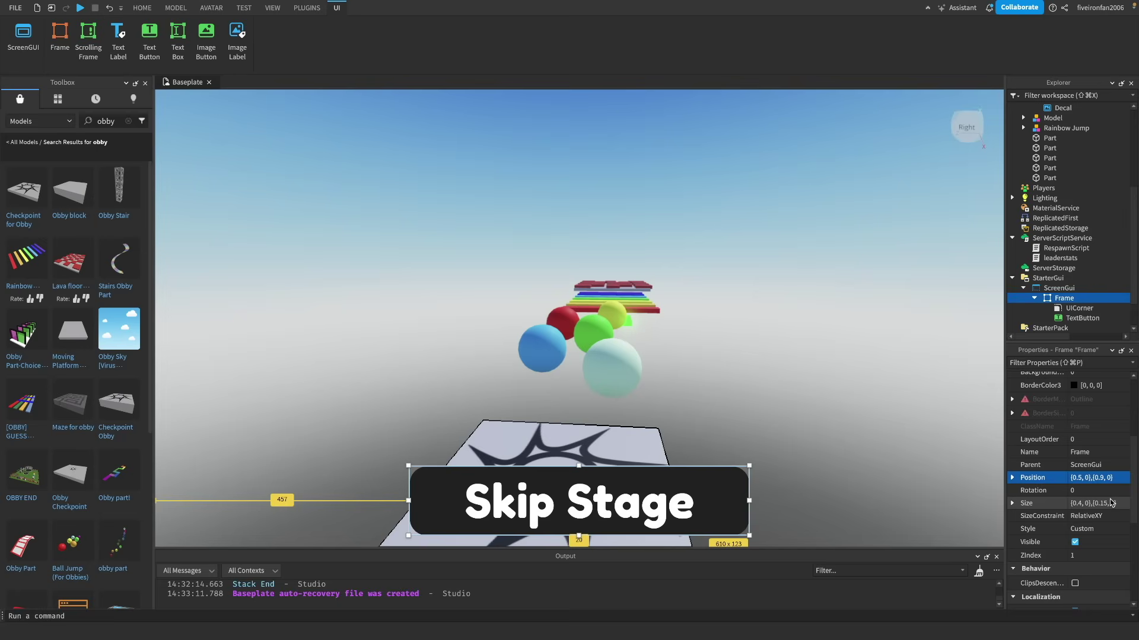
pyautogui.click(859, 391)
pyautogui.moveTo(859, 391); pyautogui.dragTo(872, 386, button='right')
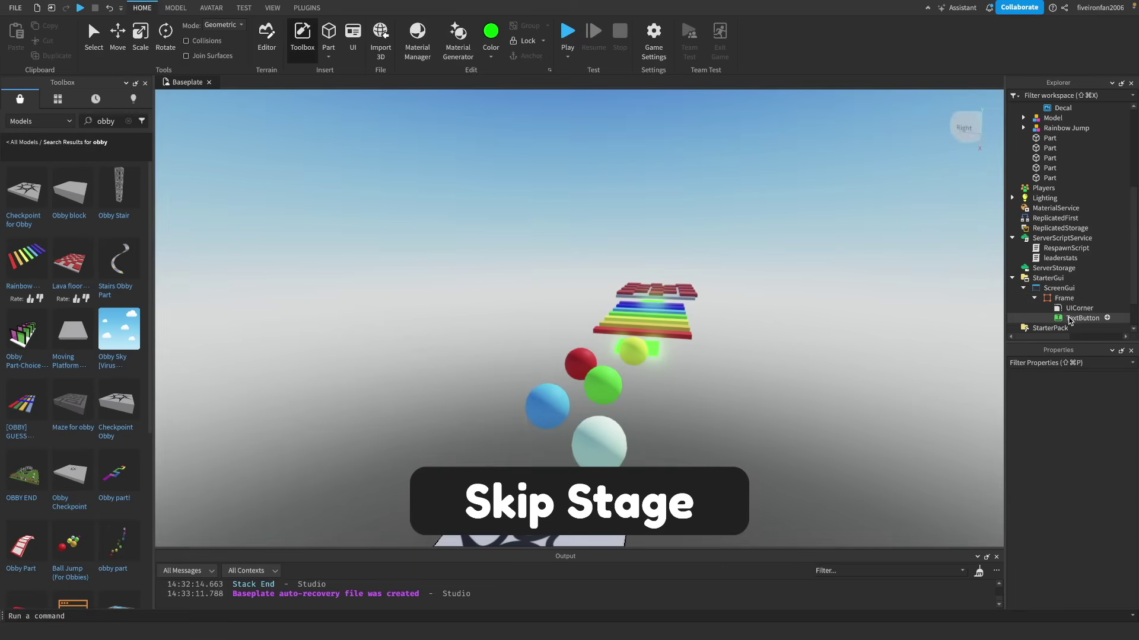
# Step: Insert a LocalScript into the Skip Stage TextButton and select it in the object tree
pyautogui.click(1093, 319)
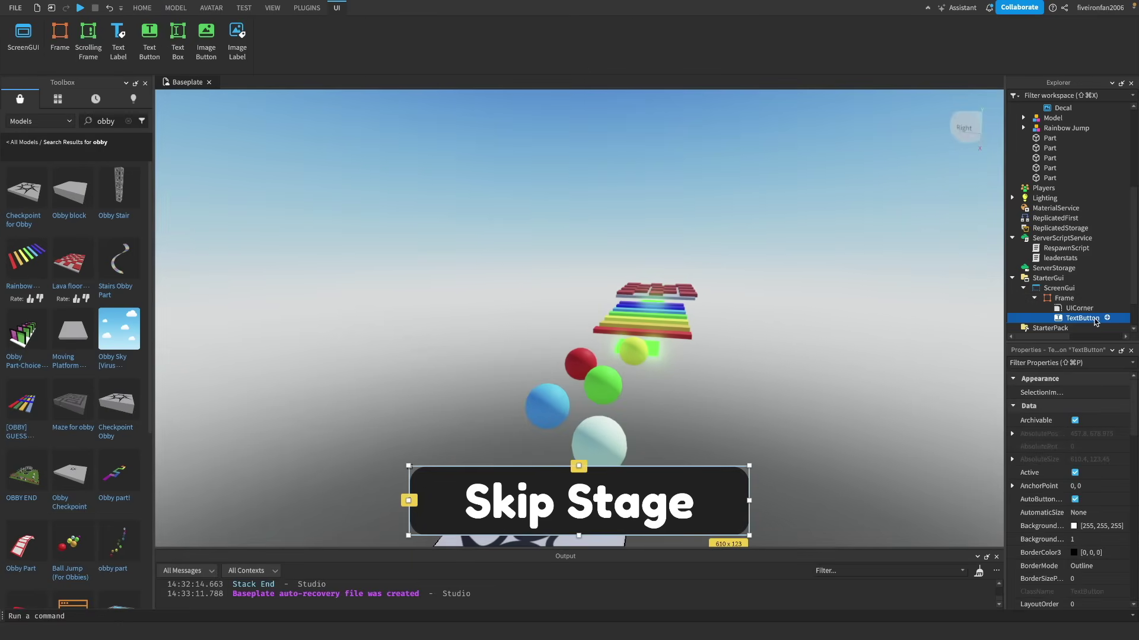
pyautogui.click(1108, 318)
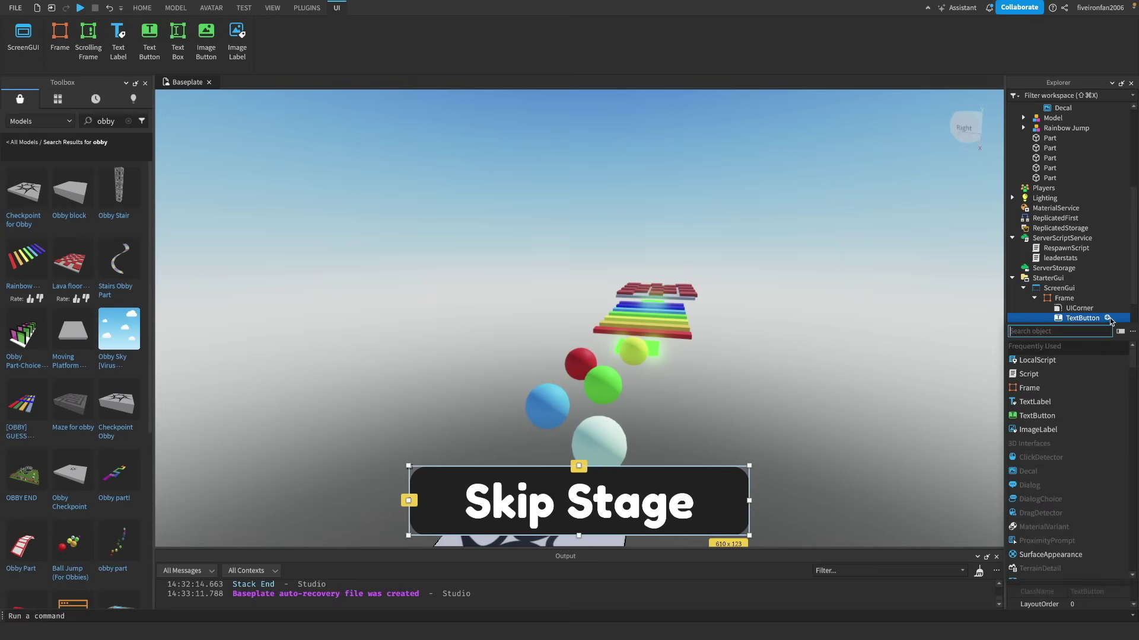
pyautogui.click(1067, 360)
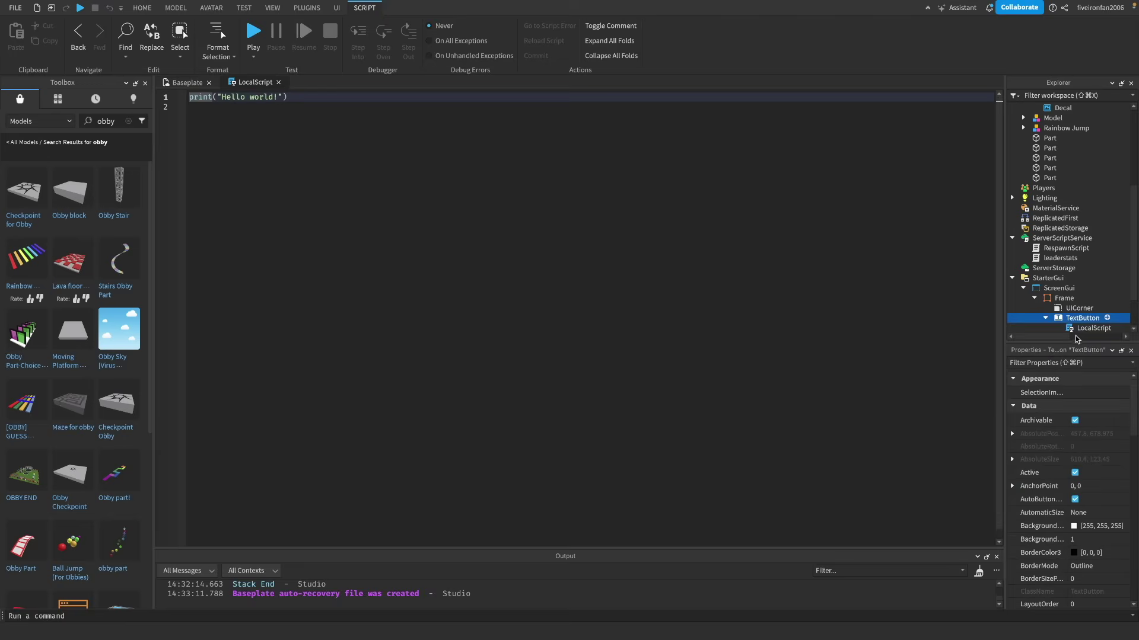
pyautogui.scroll(-2, 1074, 286)
pyautogui.click(1074, 281)
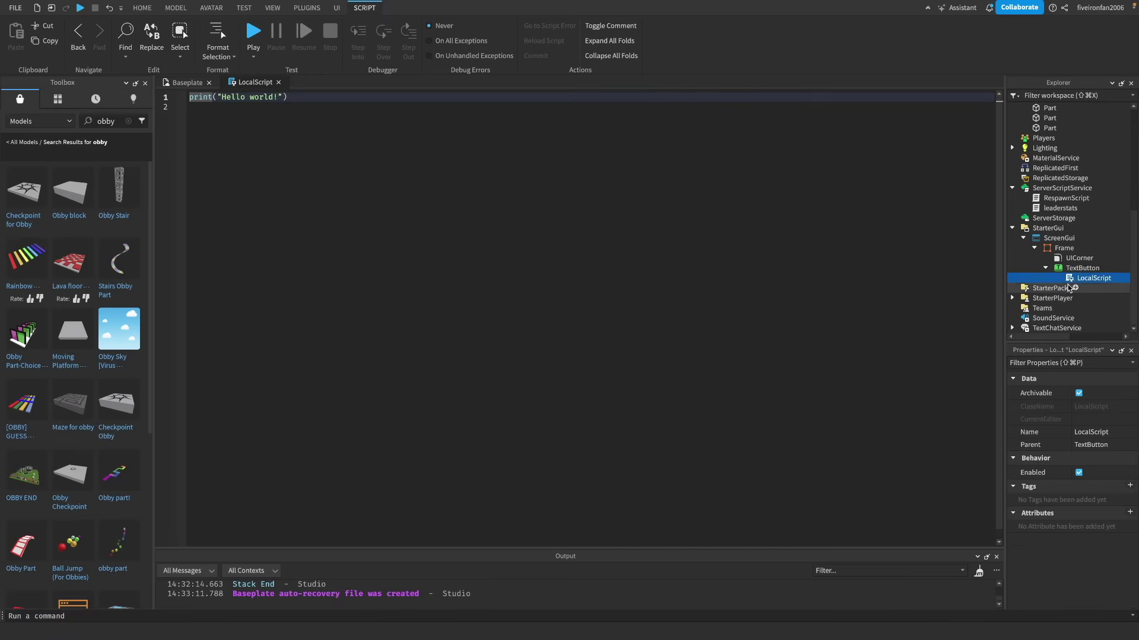
# Step: Replace the LocalScript's code with MarketplaceService code that prompts purchase of devProductId 0000000 on the button's MouseButton1Up
pyautogui.click(405, 138)
pyautogui.press('super+a')
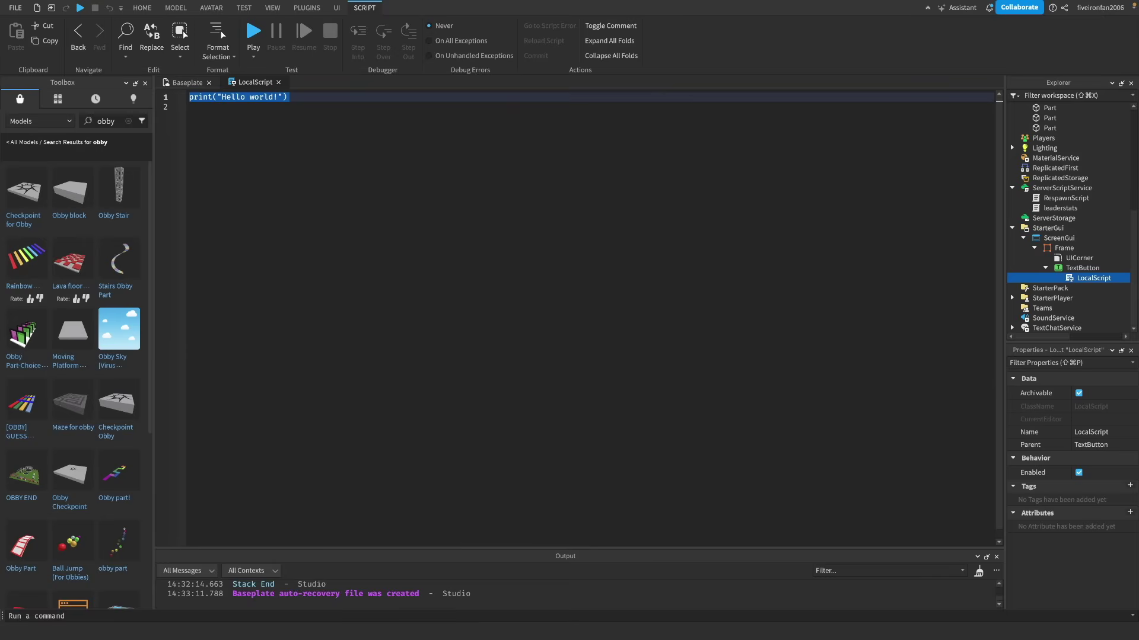
pyautogui.write('local mps = game:GetService("MarketplaceService") local devProductId = 0000000 --your id here script.Parent.MouseButton1Up:Connect(function() \tmps:PromptProductPurchase(devProductId) end)')
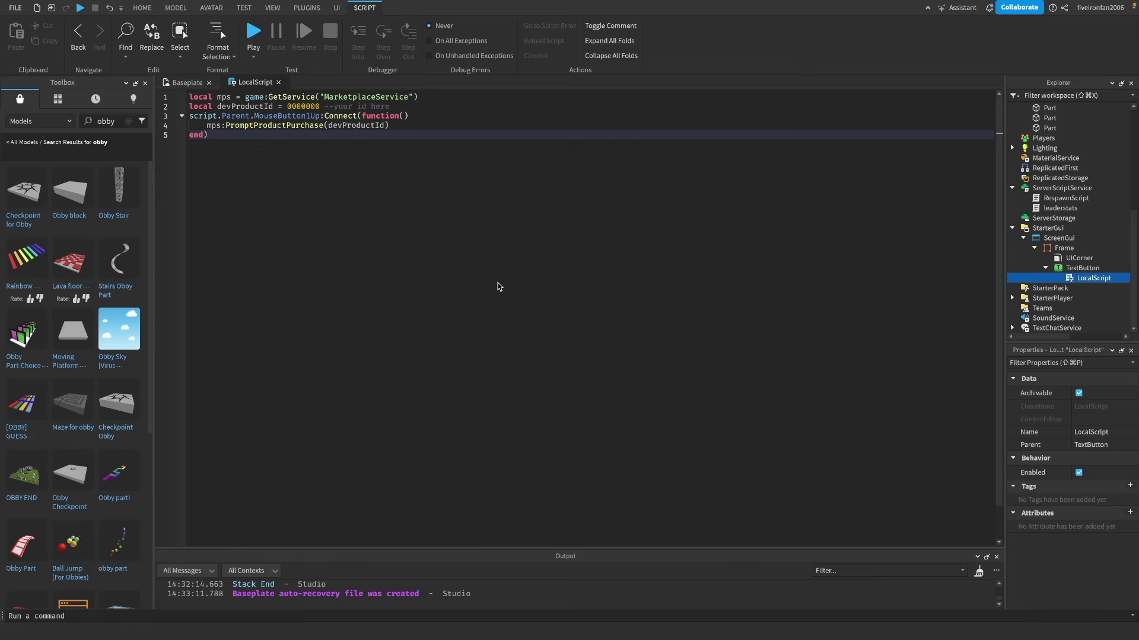
# Step: Close the LocalScript's code editor and return to the game view with the Skip Stage button
pyautogui.press('super+a')
pyautogui.click(328, 199)
pyautogui.press('super+a')
pyautogui.click(282, 97)
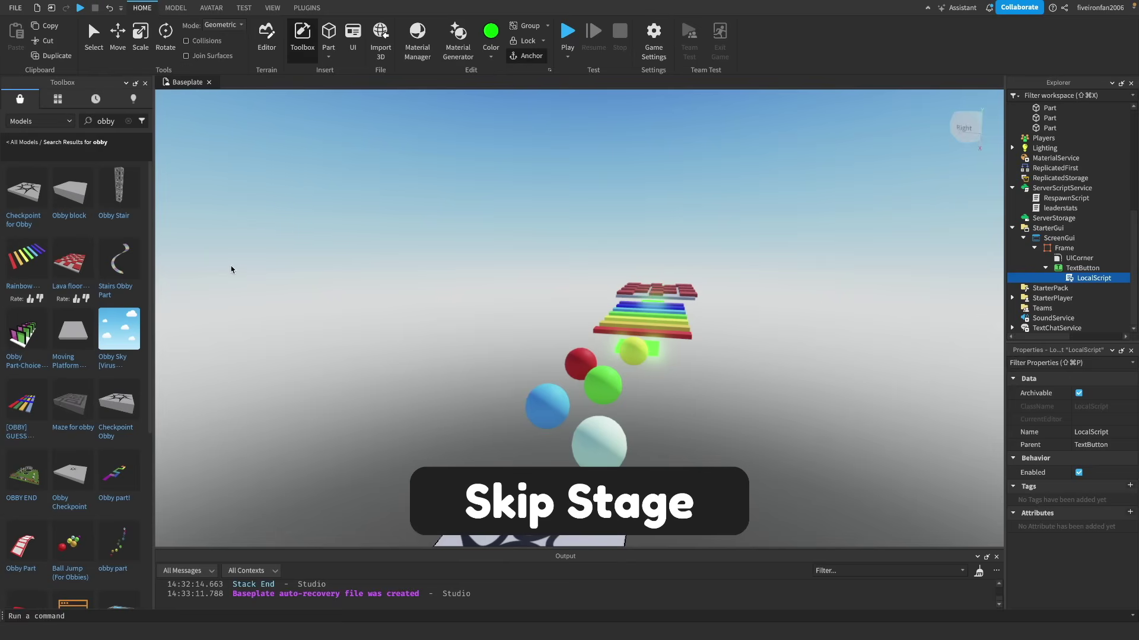
pyautogui.moveTo(272, 187); pyautogui.dragTo(275, 195, button='right')
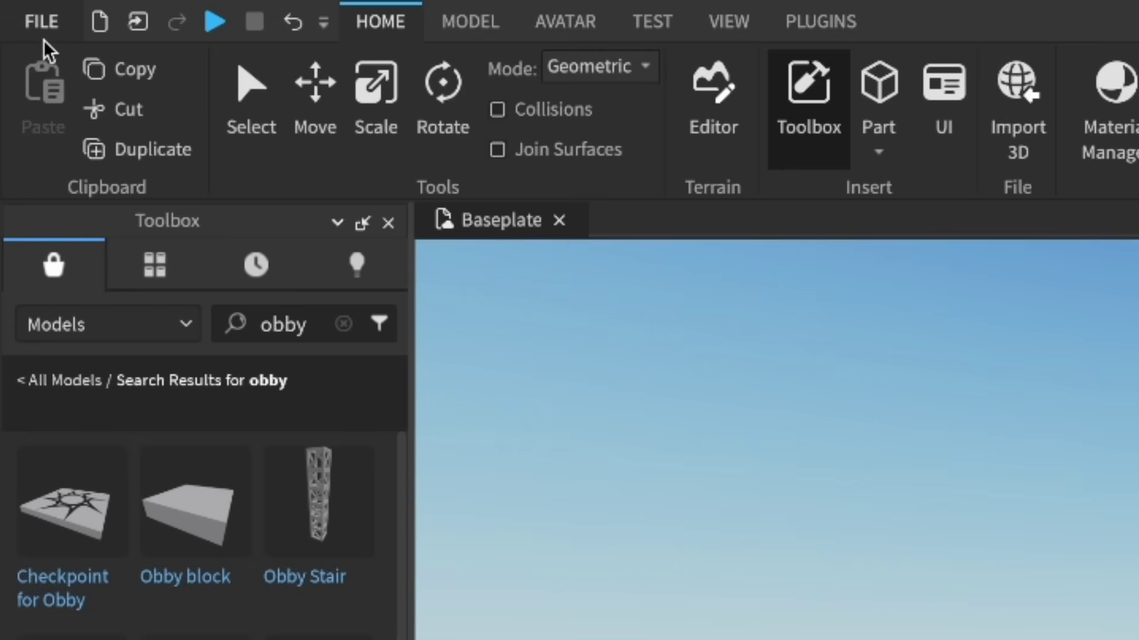
# Step: Publish the place to Roblox as a new game named "My FIrst Game", keeping the default device and creator settings
pyautogui.click(43, 23)
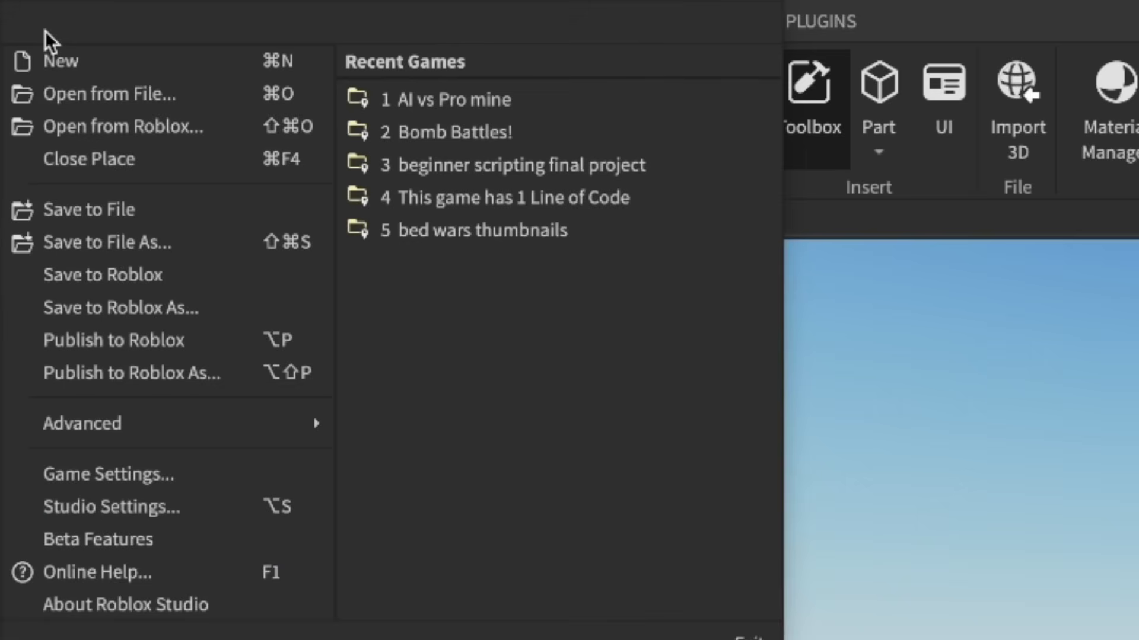
pyautogui.click(137, 339)
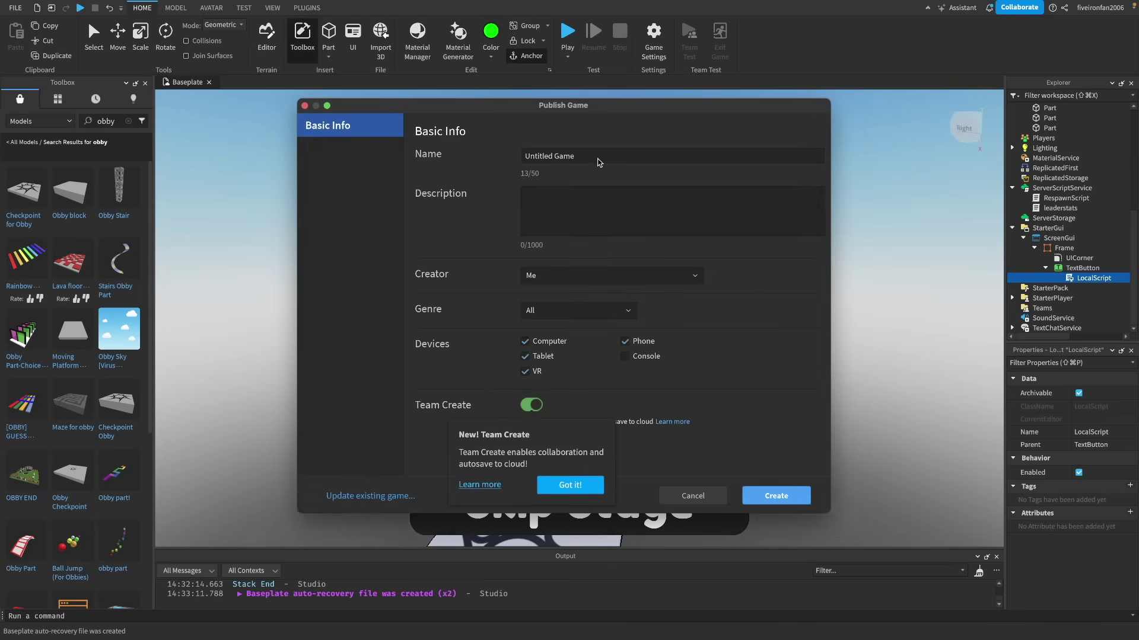
pyautogui.click(577, 159)
pyautogui.tripleClick(542, 157)
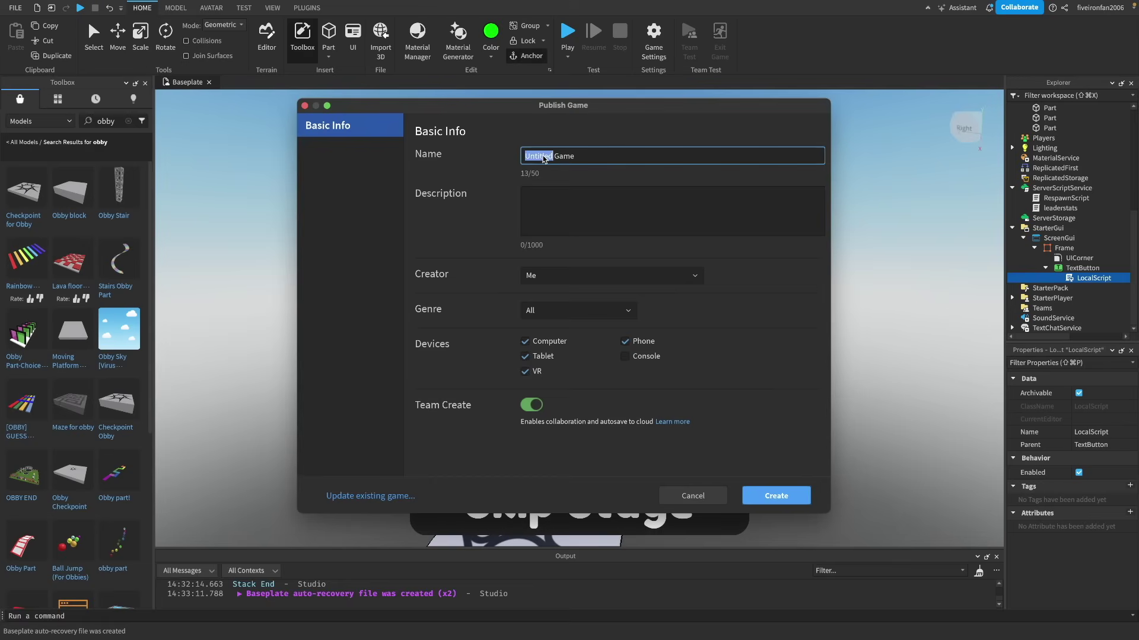
pyautogui.write('My First Game')
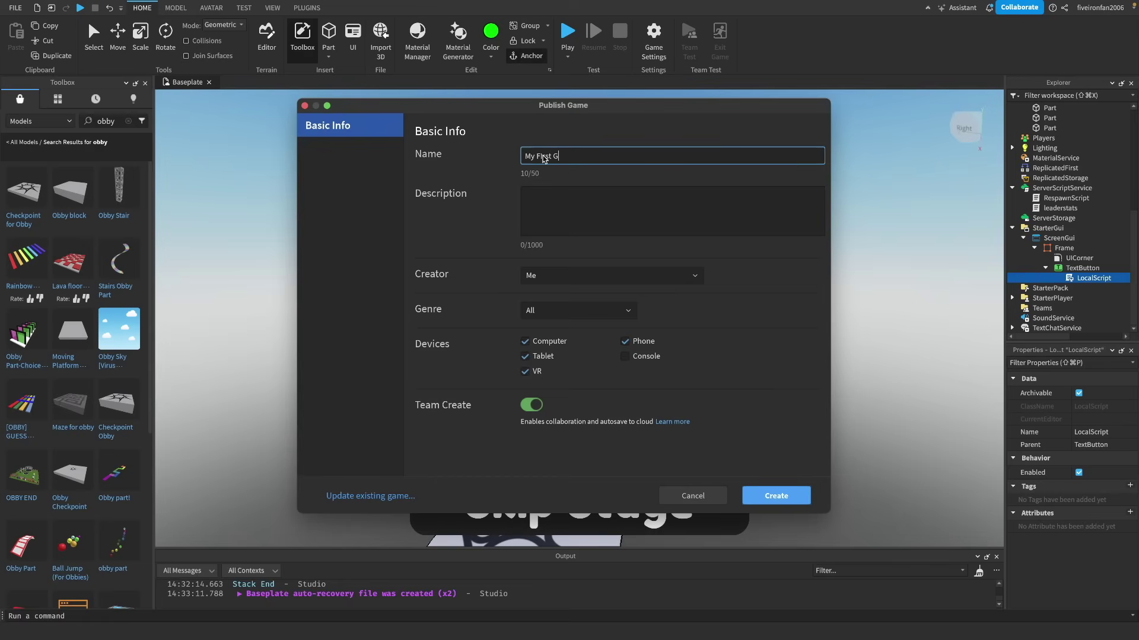
pyautogui.click(774, 497)
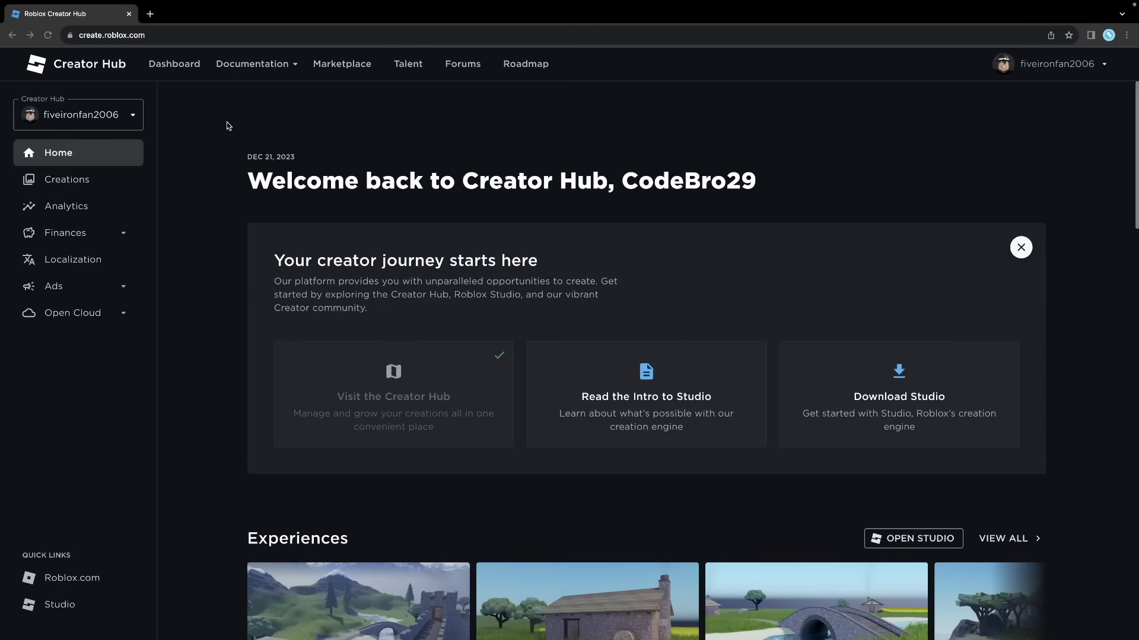
# Step: Switch to Creator Hub in the browser and open the Developer Products page of My FIrst Game
pyautogui.click(65, 181)
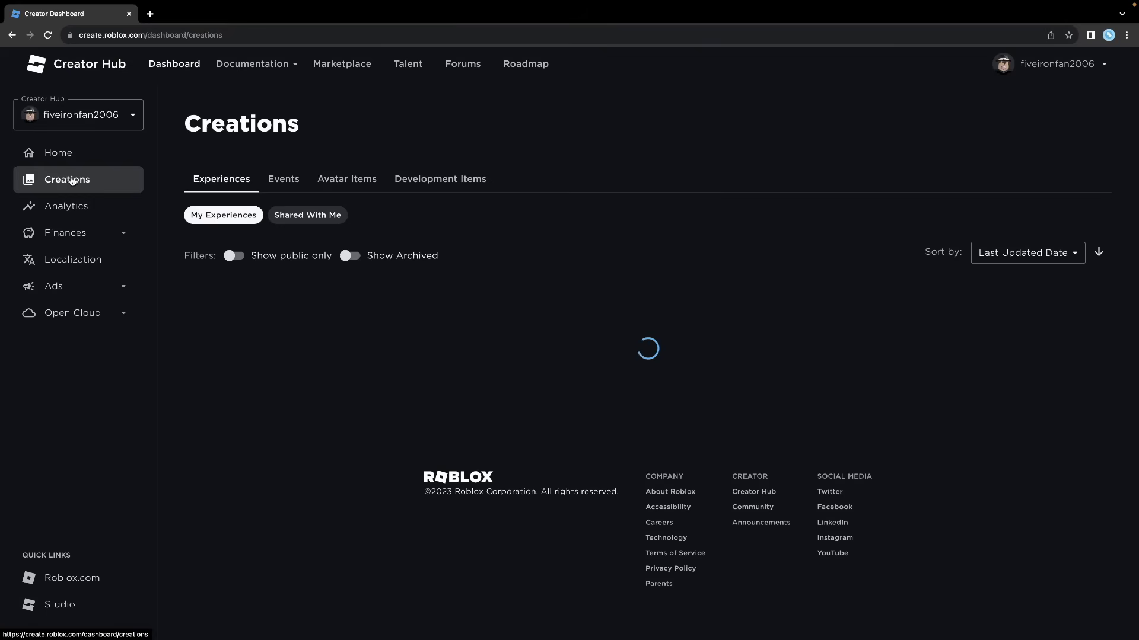
pyautogui.moveTo(227, 365)
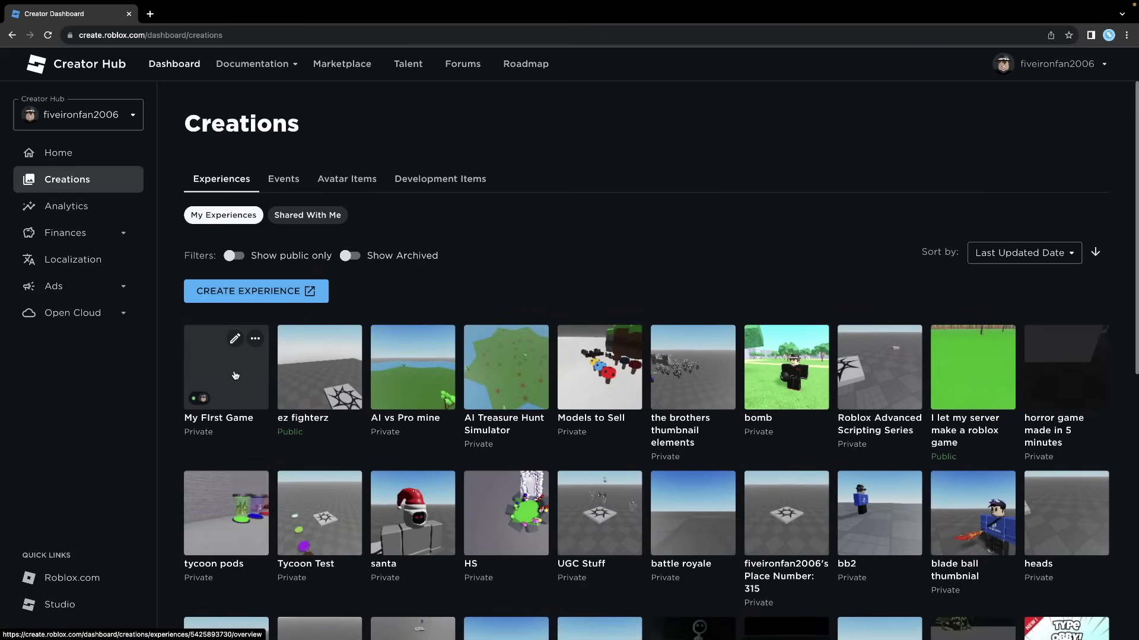
pyautogui.click(235, 375)
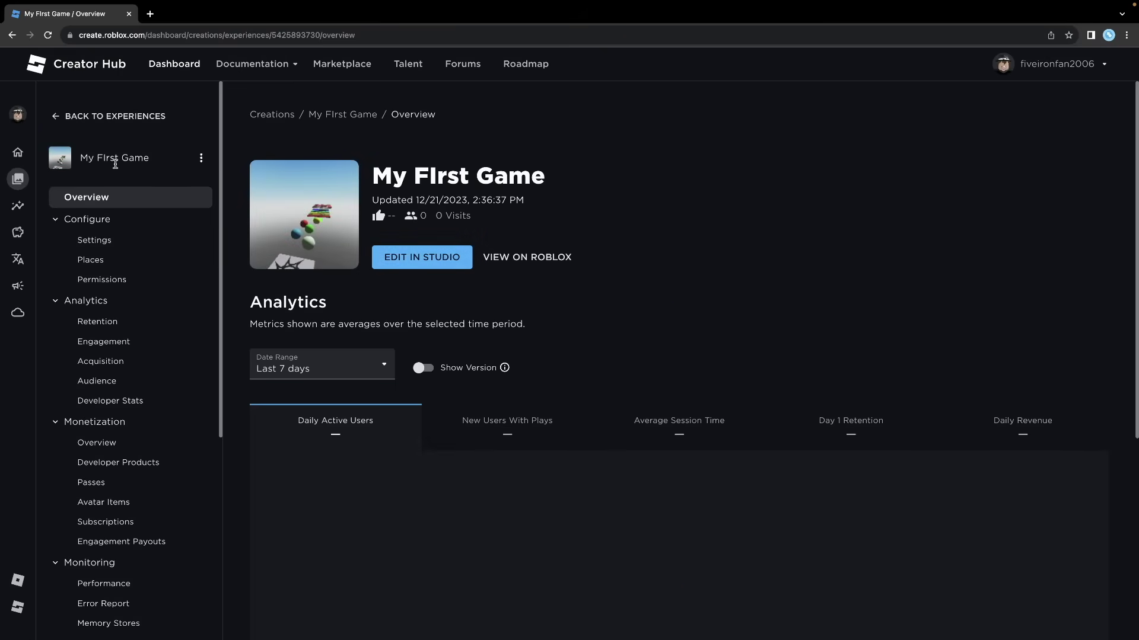
pyautogui.scroll(-5, 183, 341)
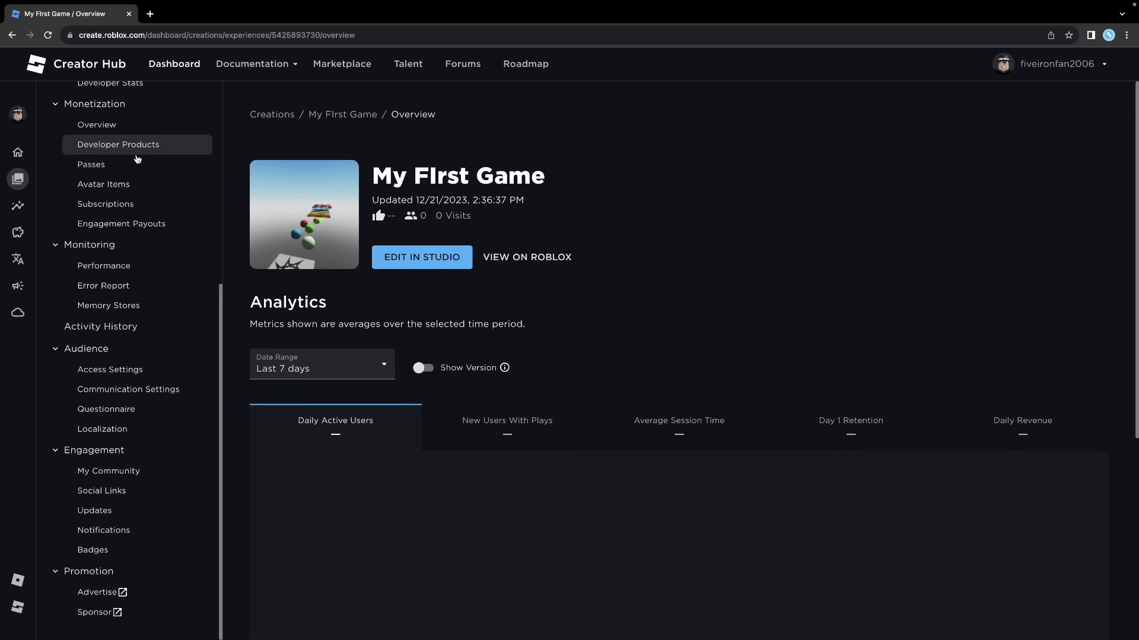
pyautogui.scroll(1, 137, 186)
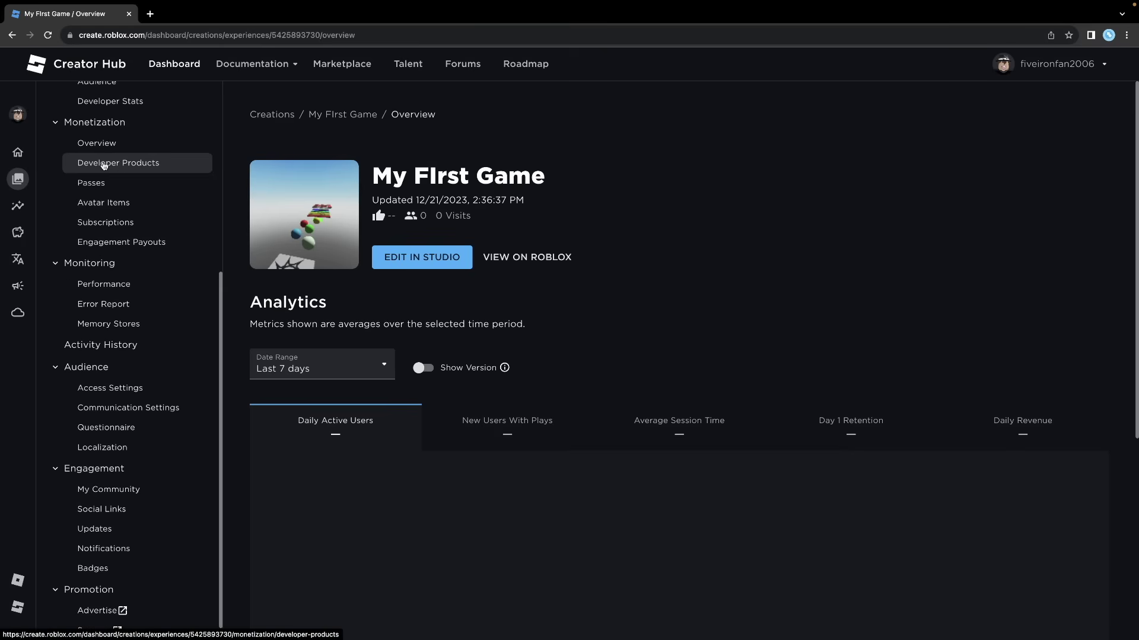
pyautogui.click(104, 164)
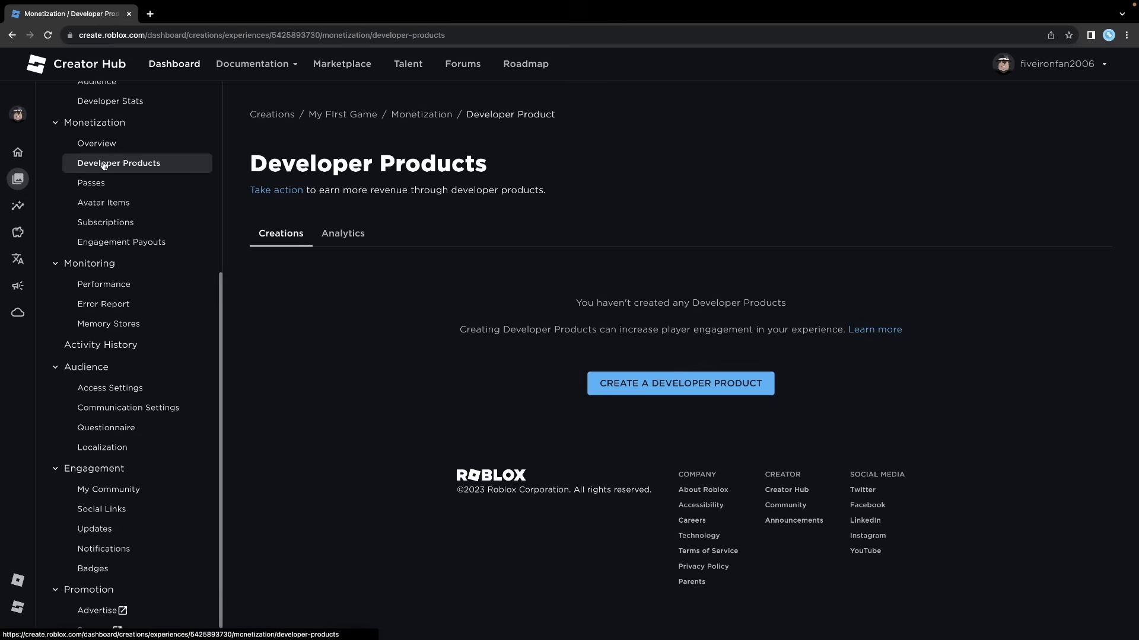
# Step: Create a developer product named "Skip Stage!" with a price of 20 Robux
pyautogui.click(658, 384)
pyautogui.click(307, 361)
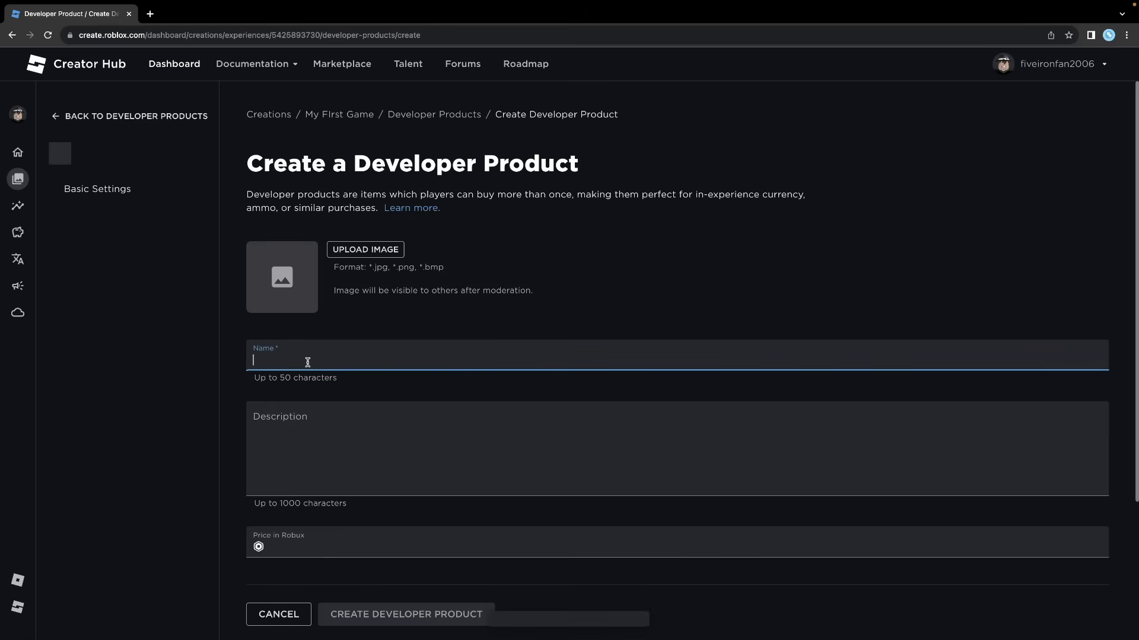
pyautogui.write('Skip Stage!')
pyautogui.click(306, 538)
pyautogui.scroll(-1, 356, 540)
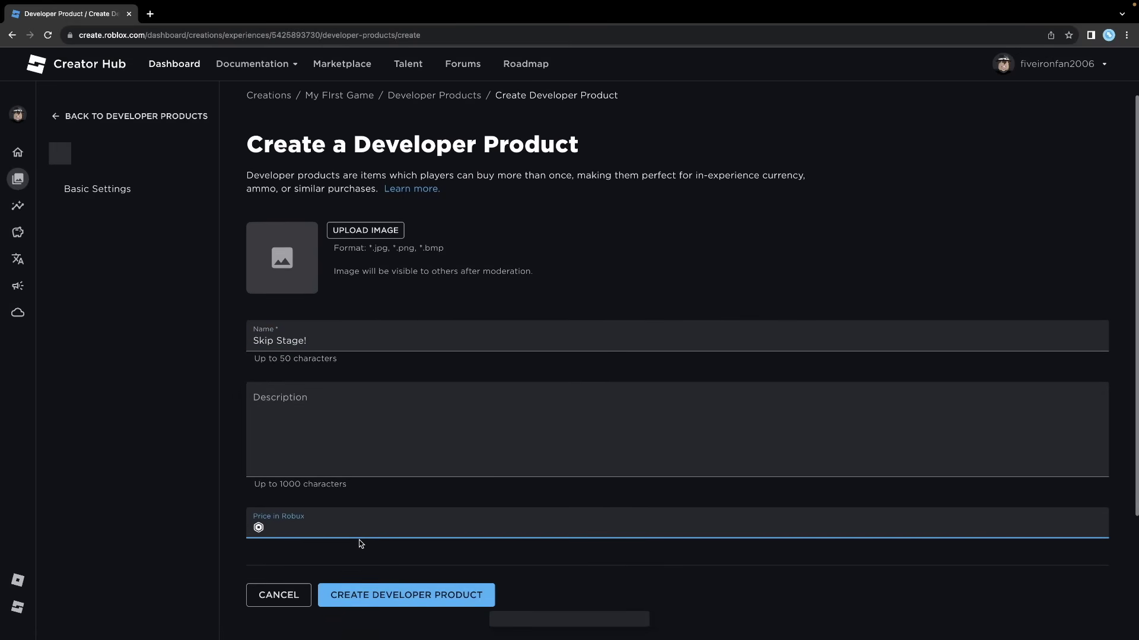
pyautogui.write('20')
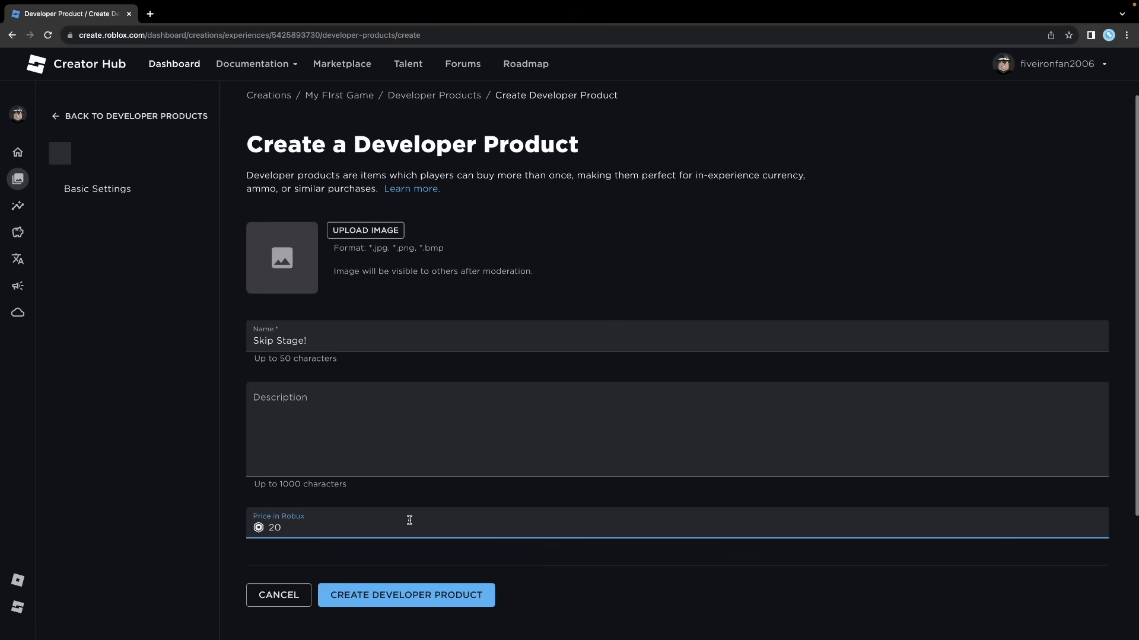
pyautogui.click(388, 602)
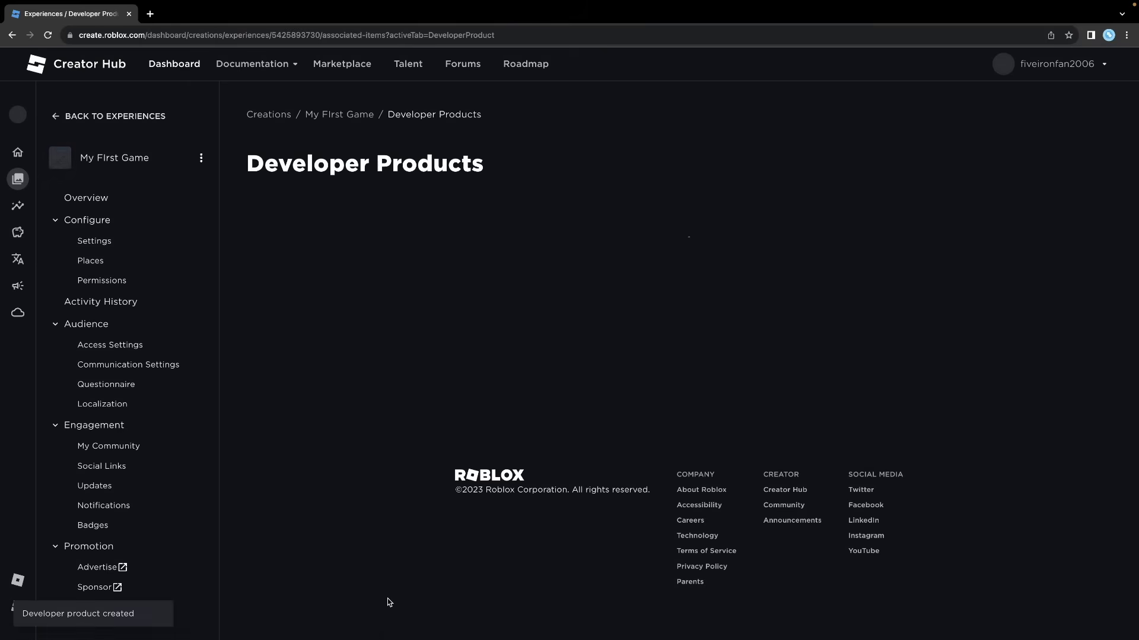
# Step: Copy the asset ID of the Skip Stage! developer product
pyautogui.moveTo(319, 379)
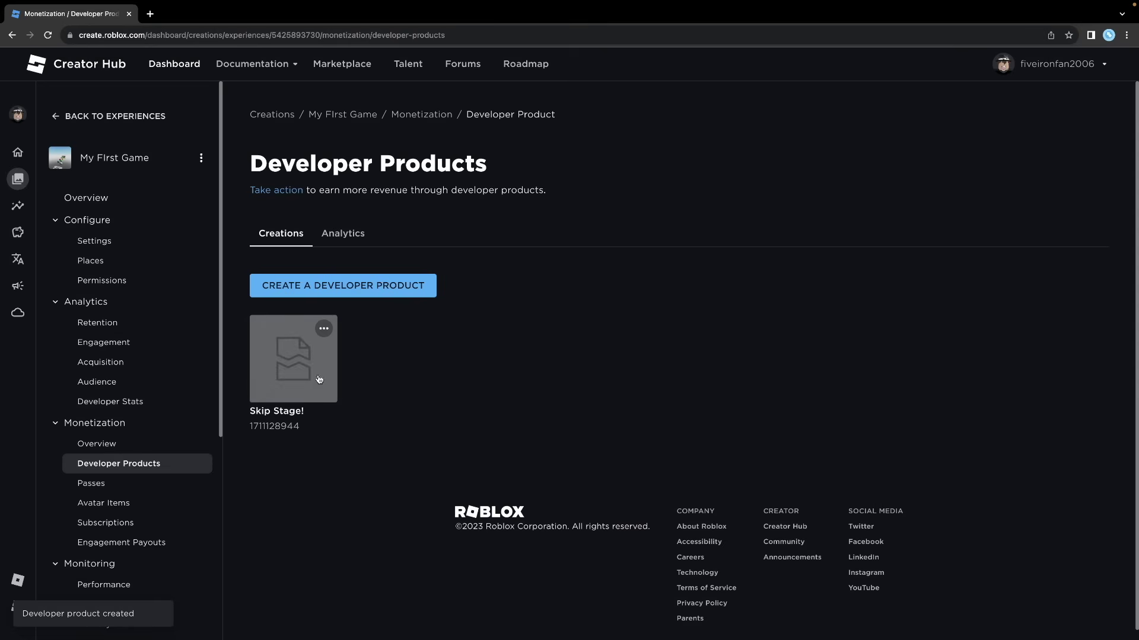
pyautogui.click(325, 331)
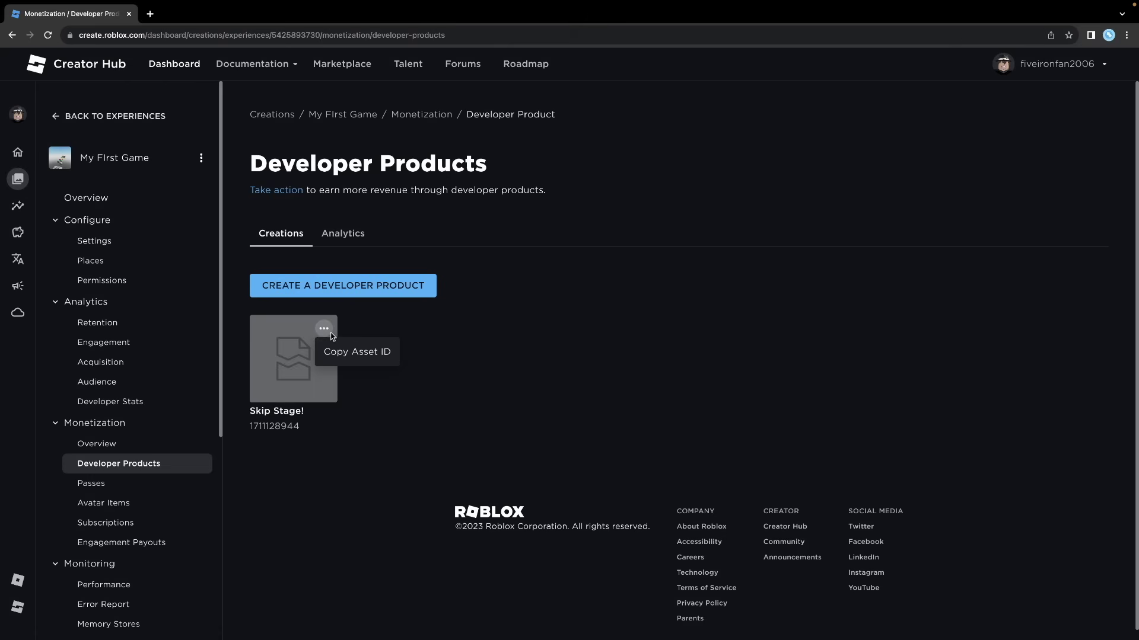
pyautogui.click(361, 354)
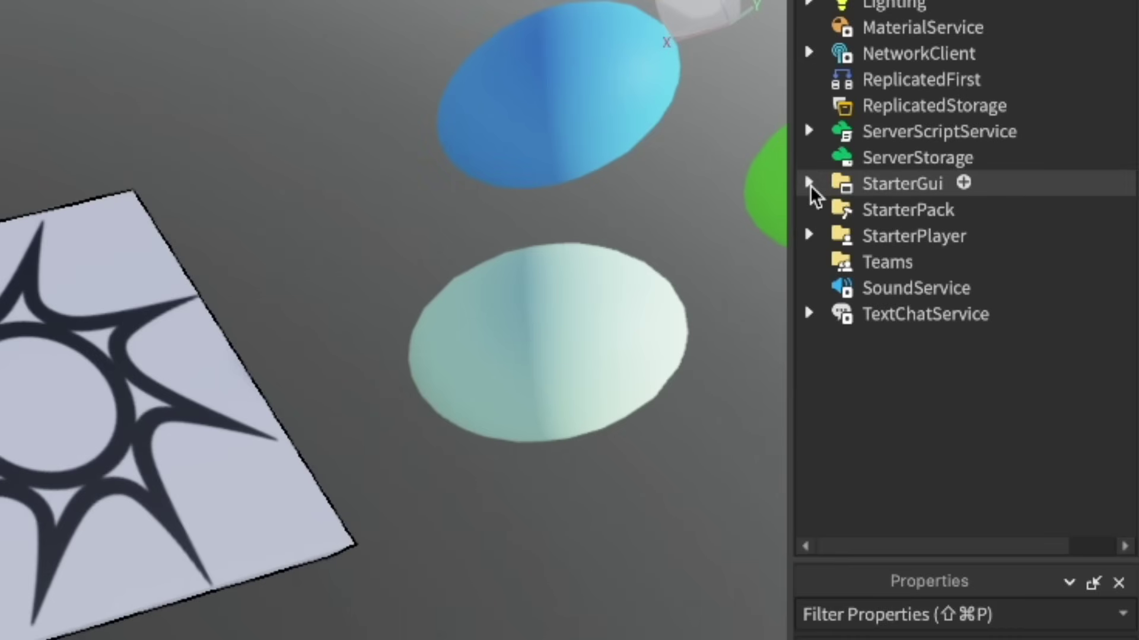
# Step: Switch to Roblox Studio and open the LocalScript inside the TextButton of StarterGui's ScreenGui frame
pyautogui.click(1012, 198)
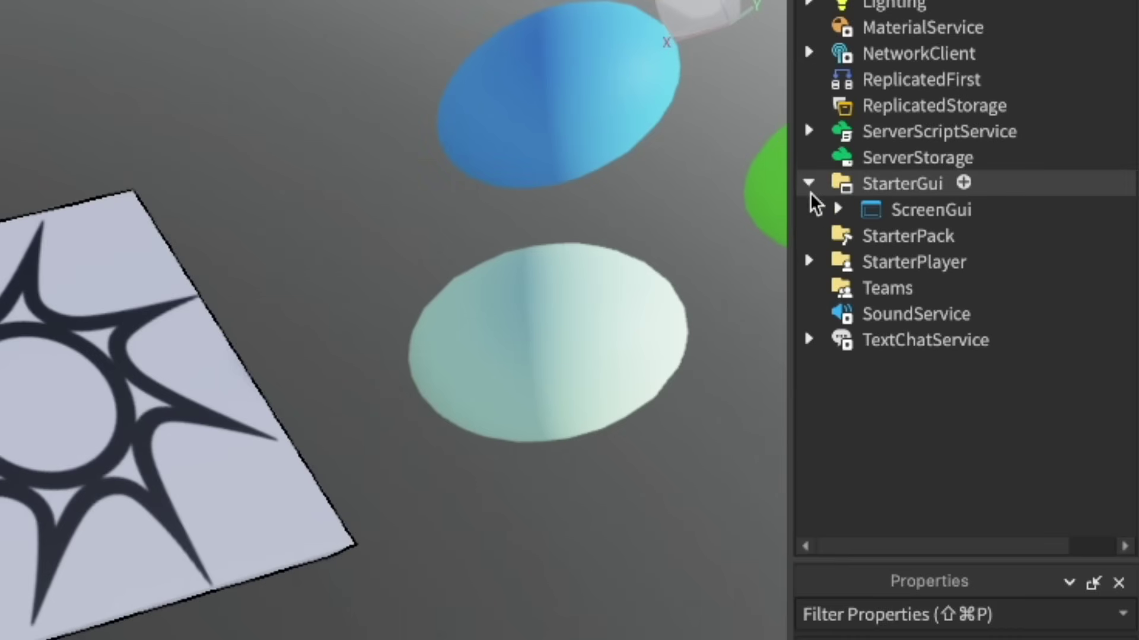
pyautogui.click(838, 209)
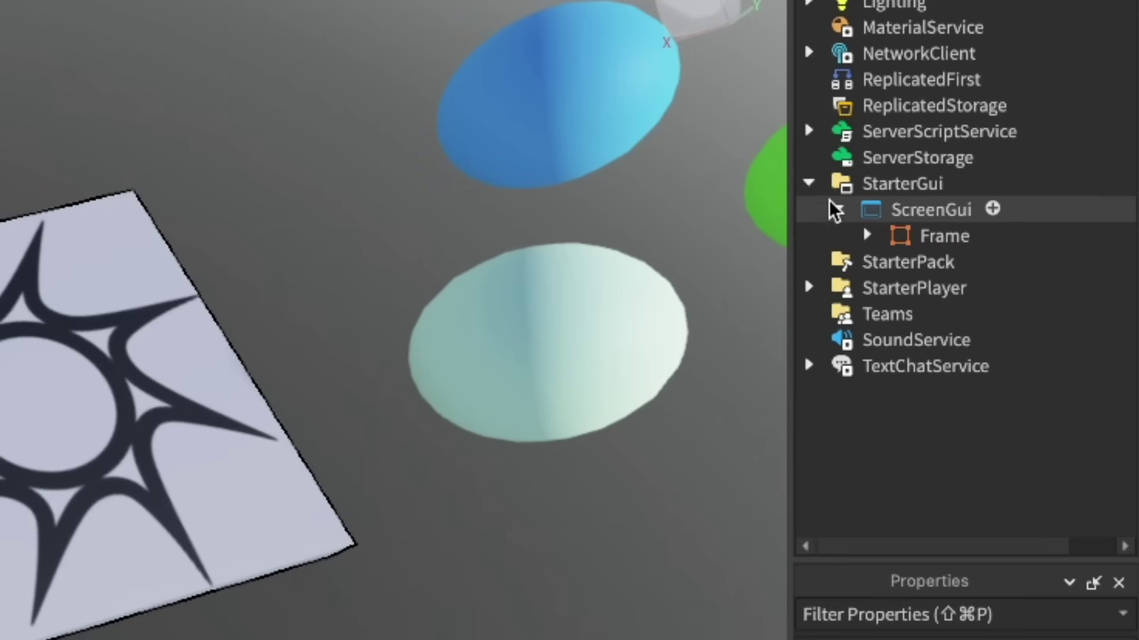
pyautogui.click(867, 235)
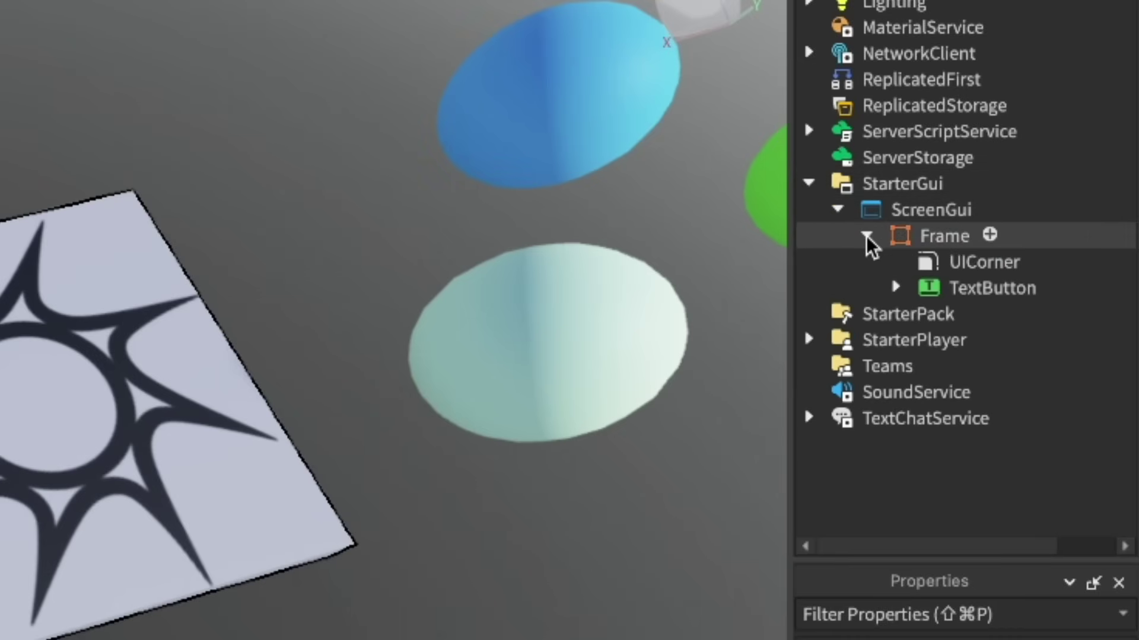
pyautogui.click(896, 287)
pyautogui.doubleClick(994, 325)
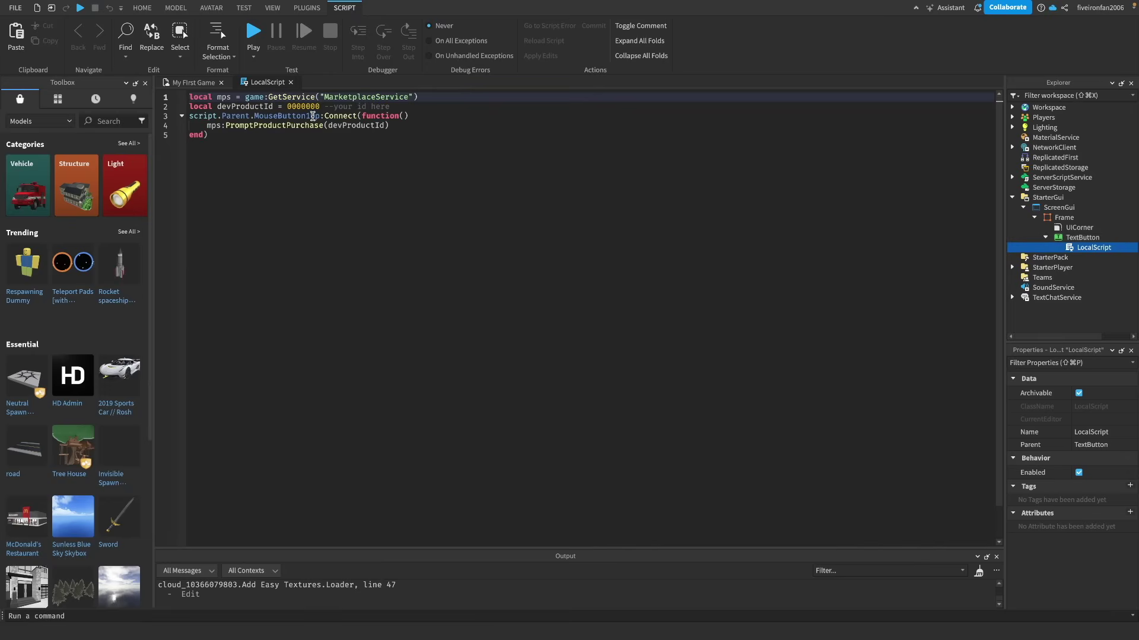
pyautogui.doubleClick(309, 107)
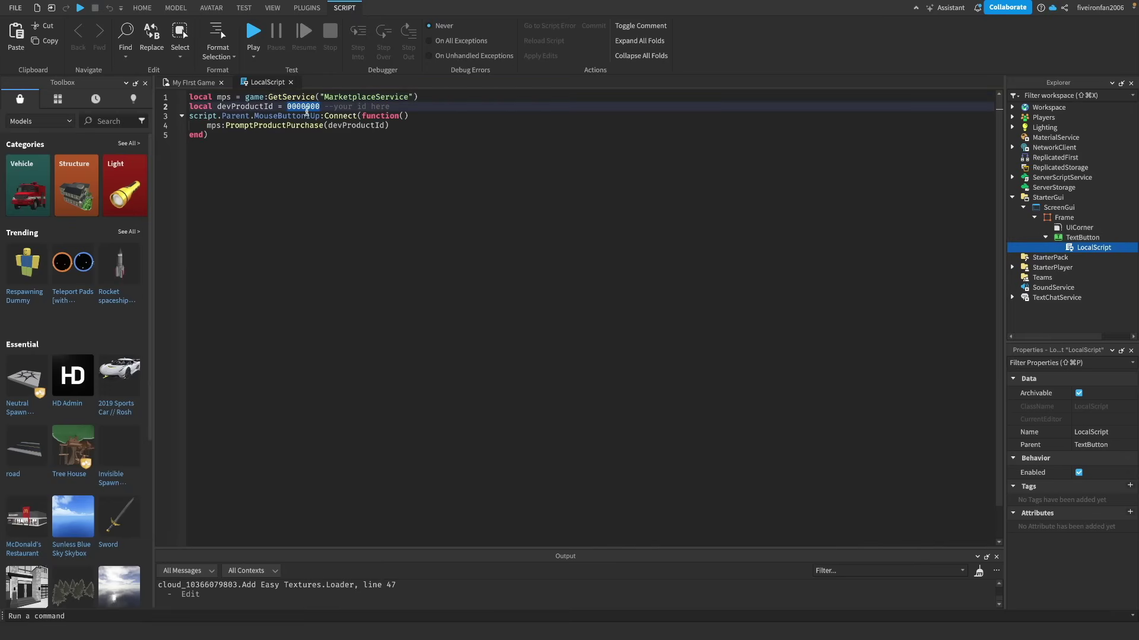
pyautogui.press('BackSpace')
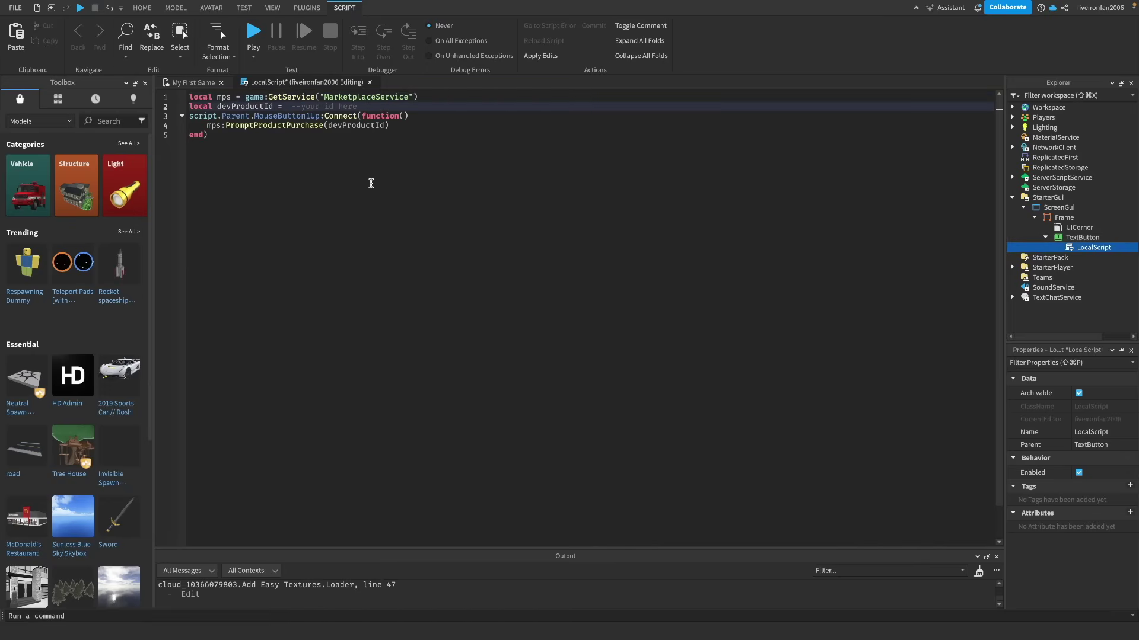
pyautogui.press('super+v')
pyautogui.doubleClick(290, 106)
pyautogui.moveTo(287, 106); pyautogui.dragTo(349, 107)
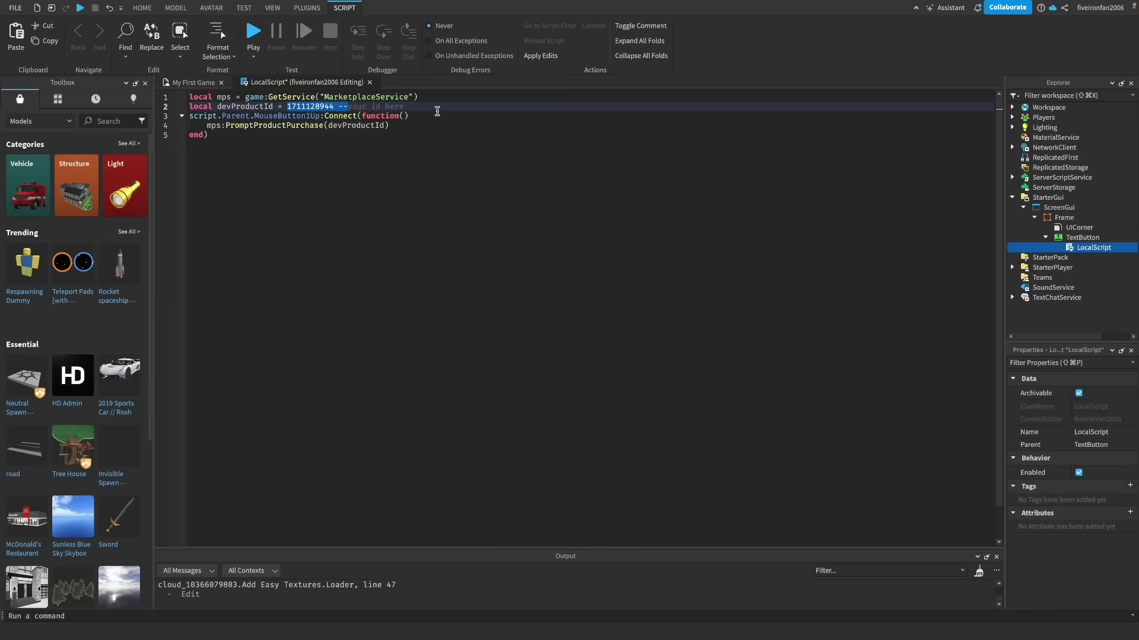
pyautogui.click(437, 112)
pyautogui.doubleClick(288, 106)
pyautogui.click(343, 176)
pyautogui.moveTo(403, 106); pyautogui.dragTo(337, 106)
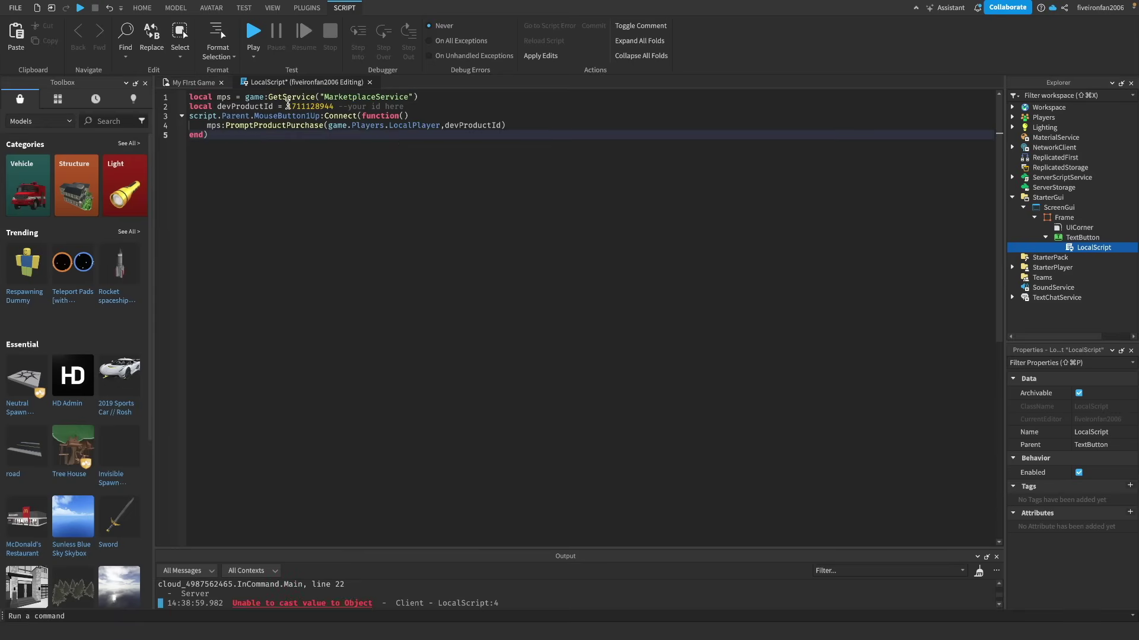
# Step: Close the LocalScript to apply its edits and start a playtest of the game
pyautogui.doubleClick(288, 107)
pyautogui.click(390, 176)
pyautogui.click(370, 81)
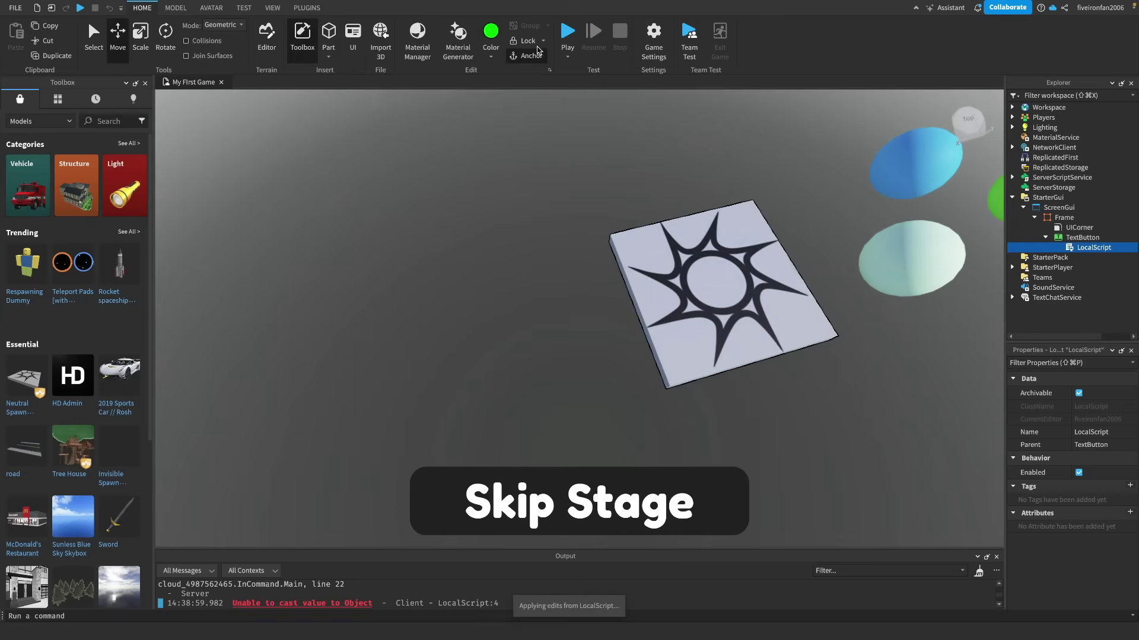
pyautogui.click(567, 35)
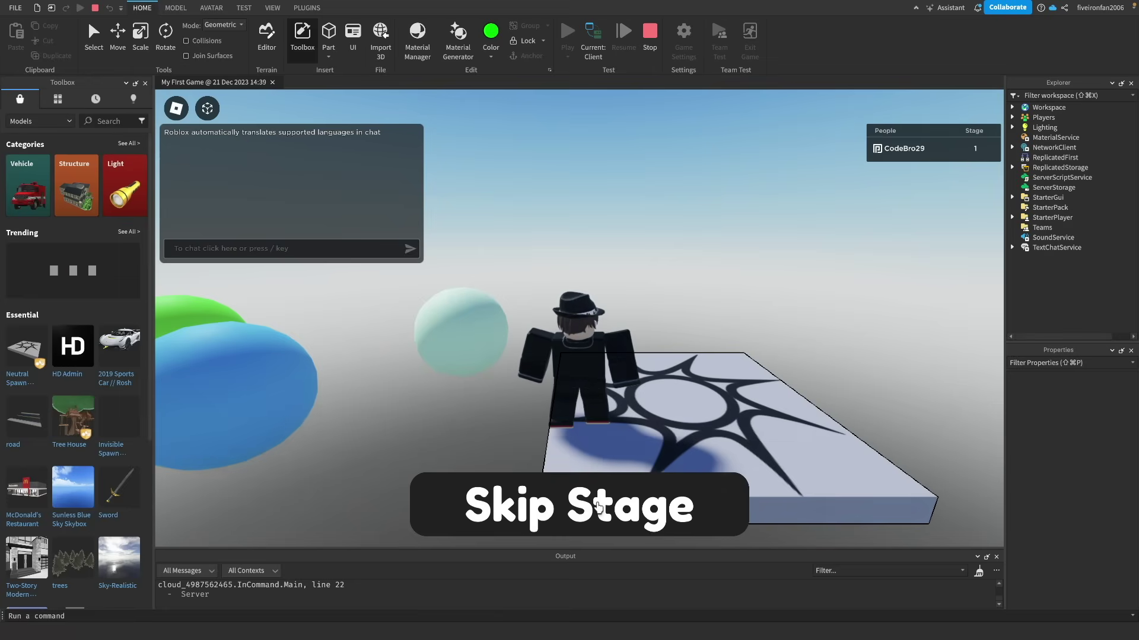
# Step: Test the Skip Stage button by bringing up its purchase prompt and completing the 20 Robux test purchase
pyautogui.click(605, 498)
pyautogui.moveTo(749, 337); pyautogui.dragTo(750, 342, button='right')
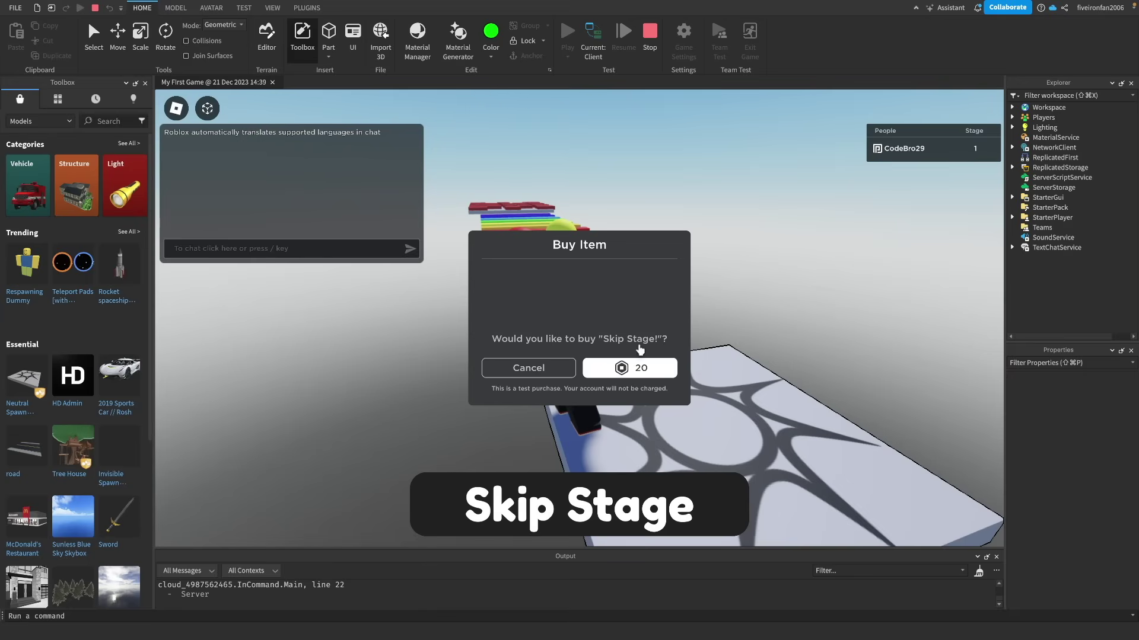
pyautogui.click(620, 364)
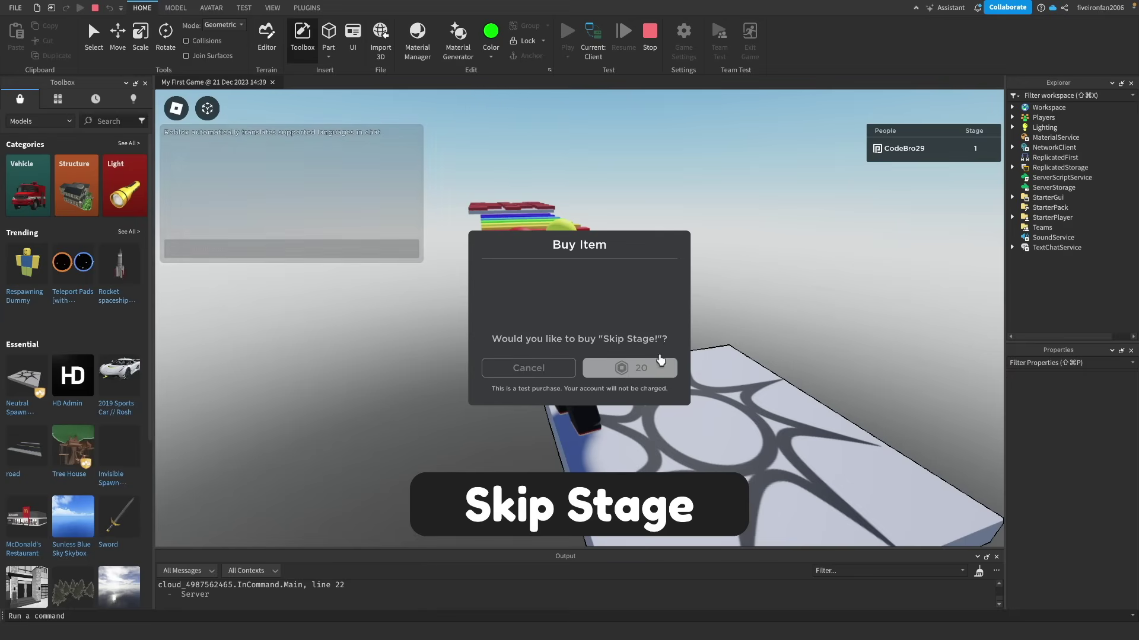
pyautogui.click(617, 348)
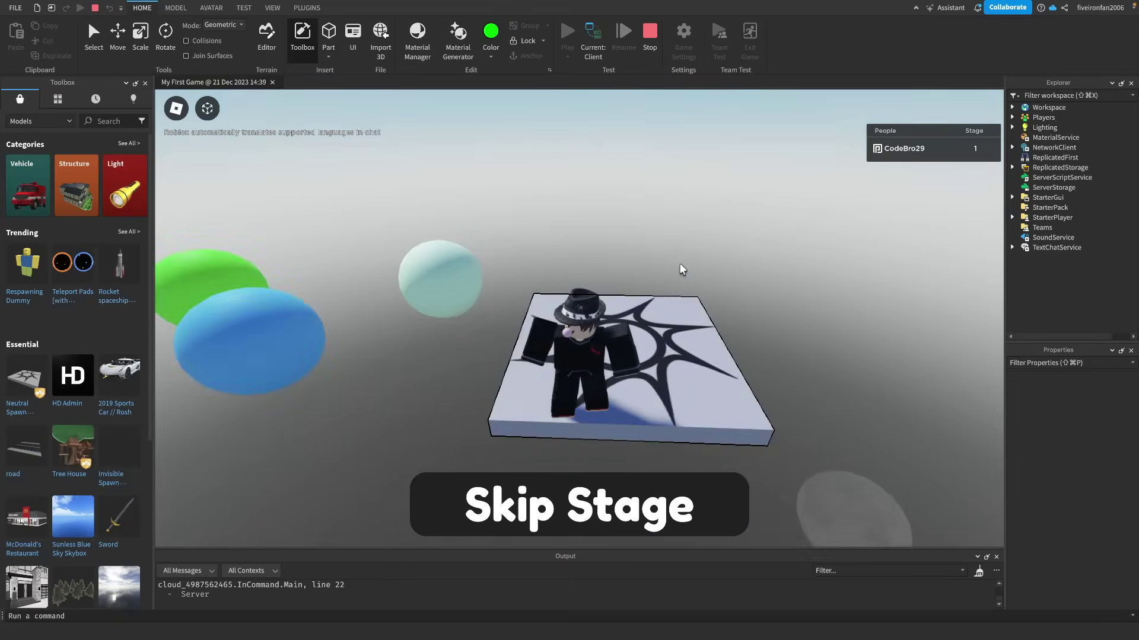
# Step: Walk the character around the spawn platform and view the obstacle course to check the purchase's effect on the stage
pyautogui.moveTo(595, 306); pyautogui.dragTo(626, 304, button='right')
pyautogui.press('w')
pyautogui.scroll(-5, 627, 303)
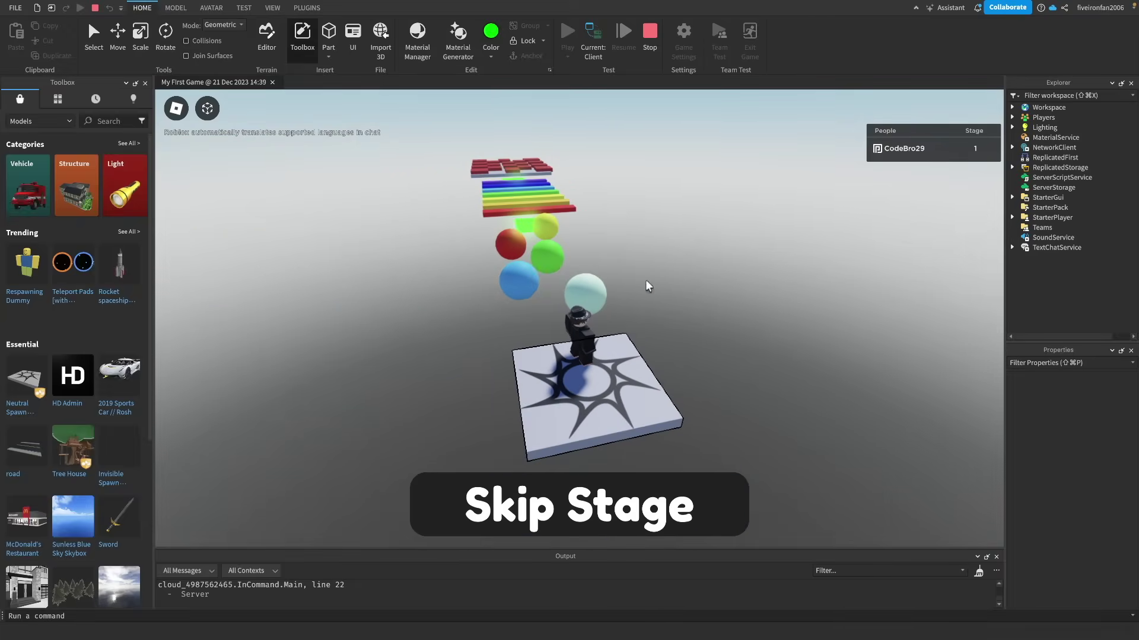
pyautogui.press('s')
pyautogui.press('d')
pyautogui.moveTo(691, 283); pyautogui.dragTo(690, 281, button='right')
pyautogui.press('a')
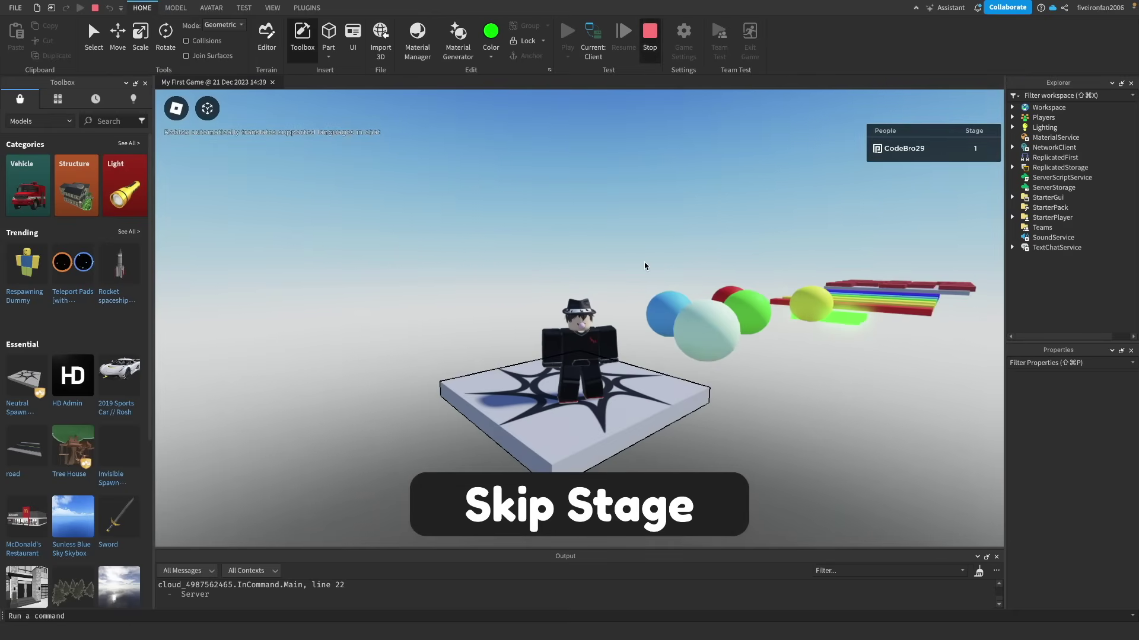
# Step: Stop the playtest and add a Script to ServerScriptService with the PromptProductPurchaseFinished code that raises the Stage by 1 and moves the character to that checkpoint
pyautogui.hotkey('shift', 'F5')
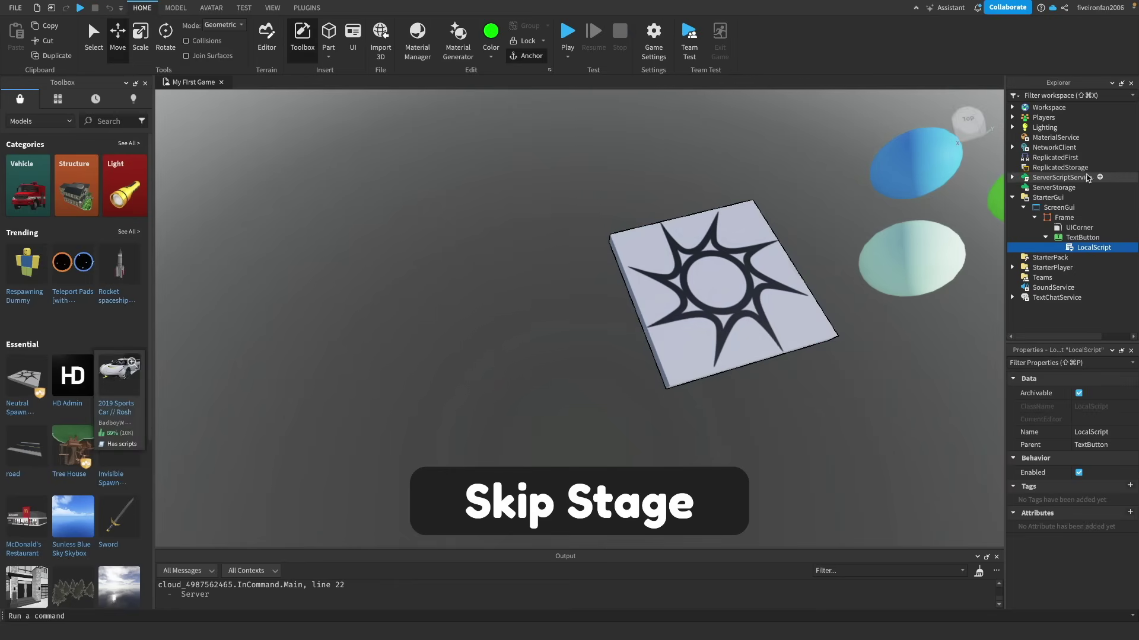
pyautogui.click(1100, 178)
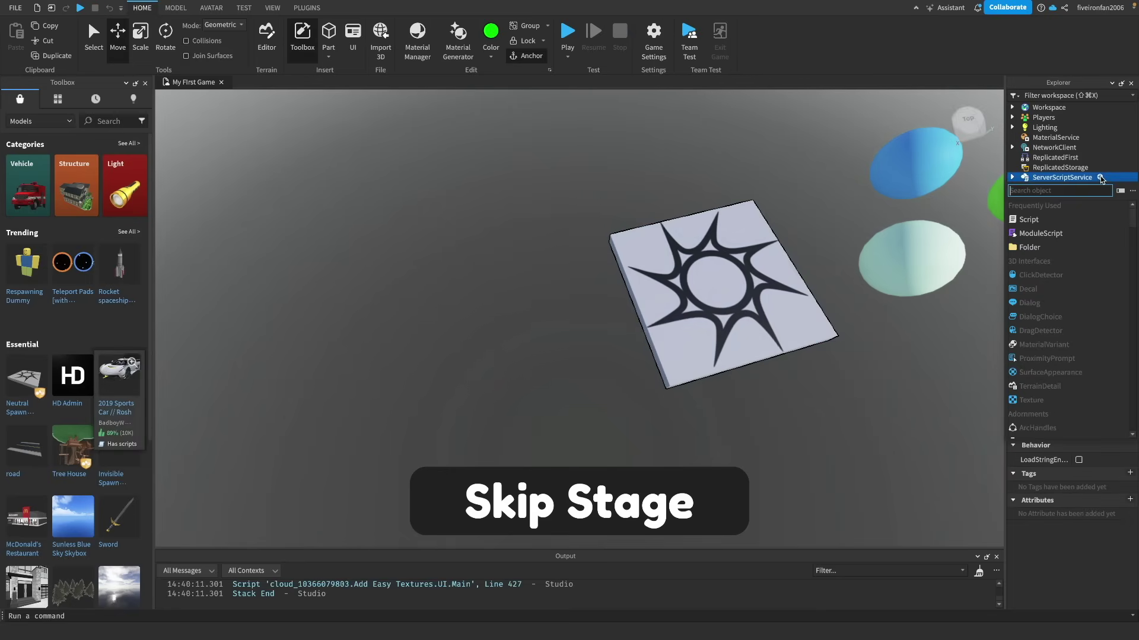
pyautogui.click(1045, 221)
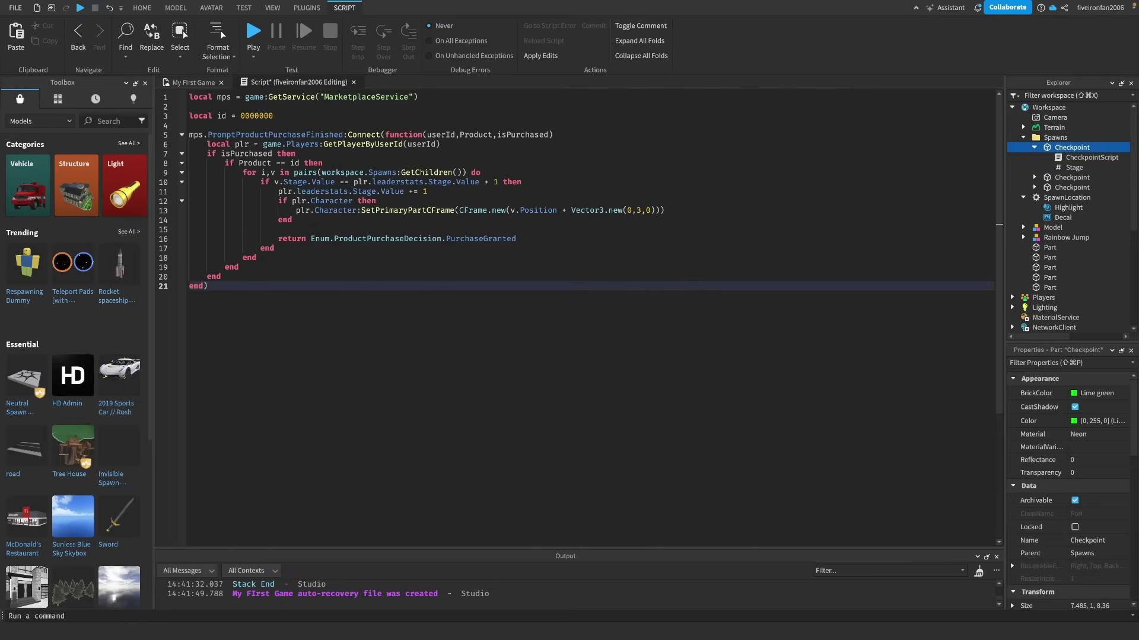
pyautogui.moveTo(364, 337); pyautogui.dragTo(211, 92)
pyautogui.click(354, 297)
pyautogui.click(354, 82)
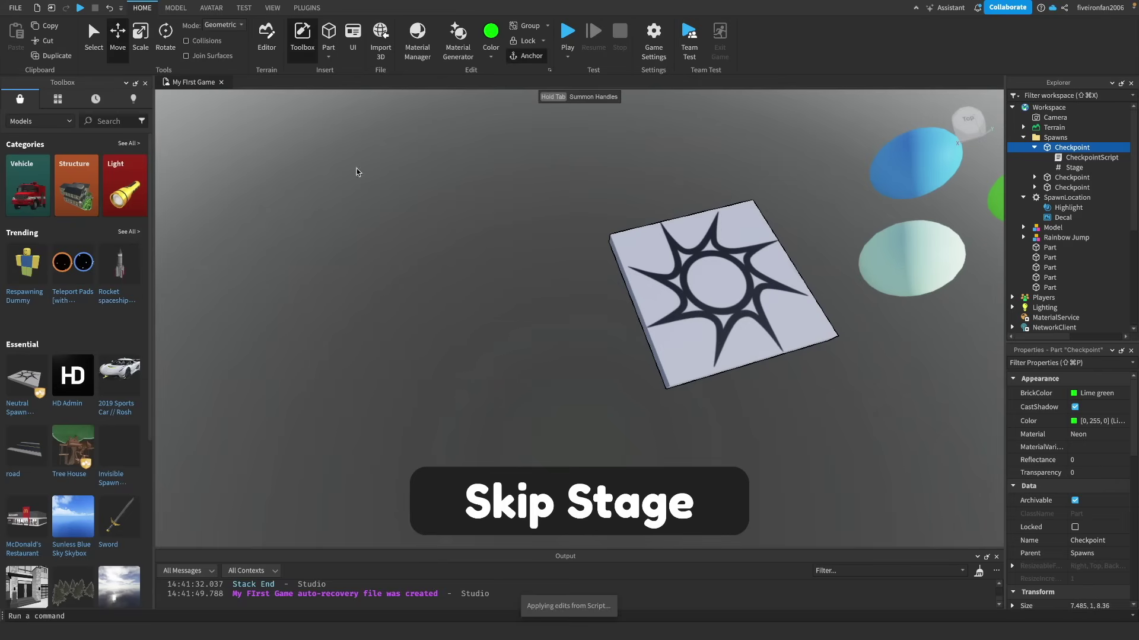
pyautogui.scroll(-6, 1056, 249)
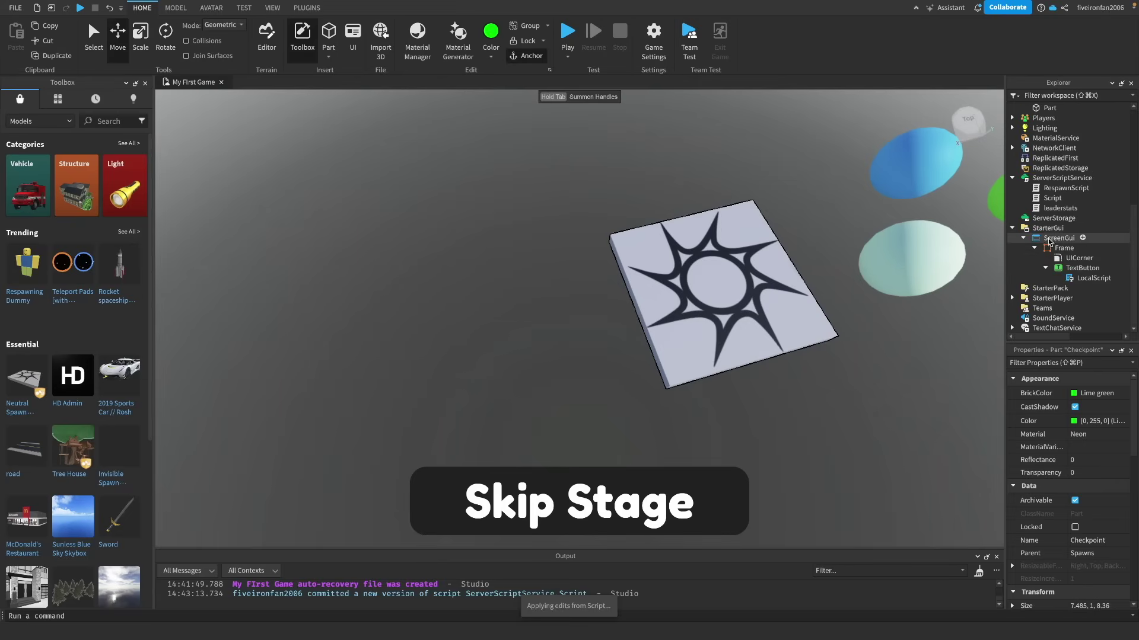
pyautogui.doubleClick(1068, 278)
pyautogui.doubleClick(293, 107)
pyautogui.press('super+c')
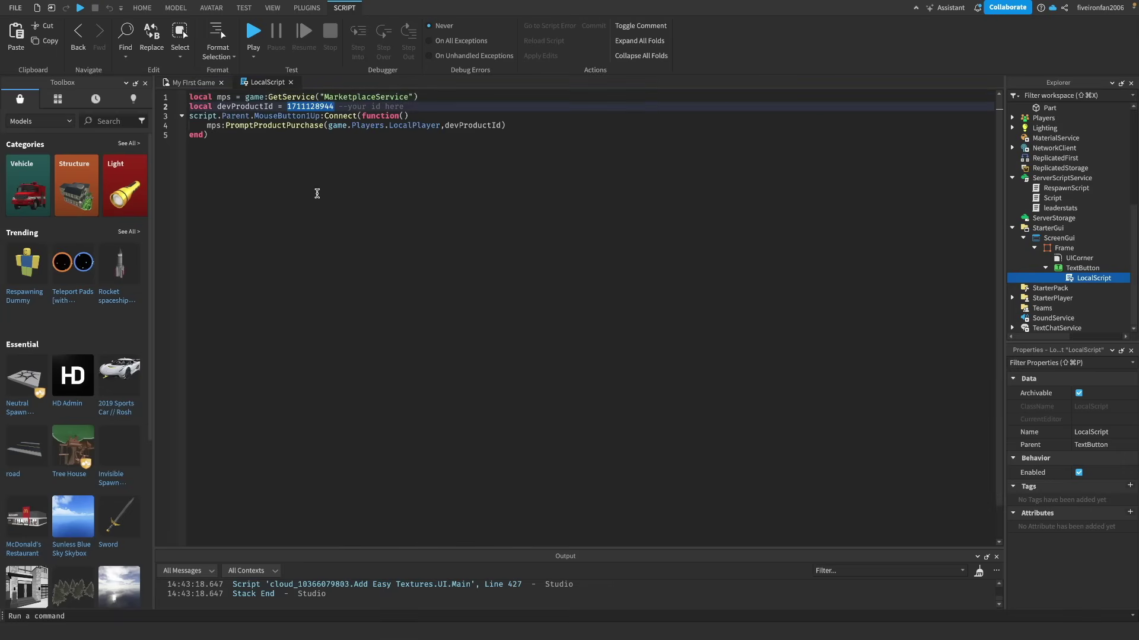
pyautogui.click(318, 193)
pyautogui.moveTo(286, 107); pyautogui.dragTo(335, 106)
pyautogui.click(290, 82)
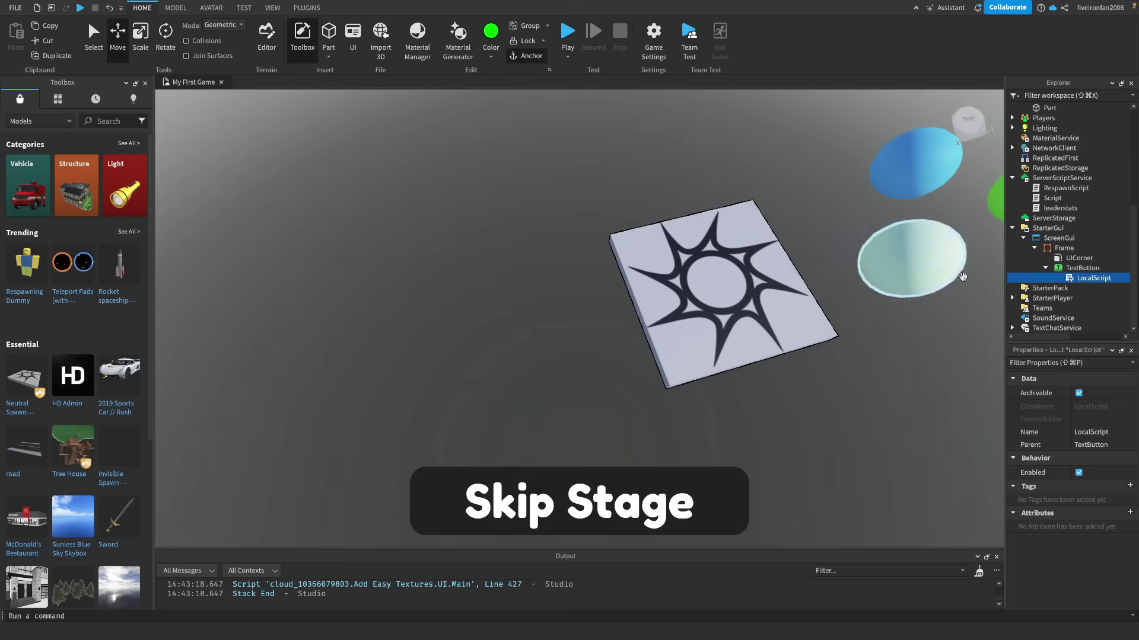
pyautogui.doubleClick(1051, 198)
pyautogui.moveTo(240, 117); pyautogui.dragTo(271, 116)
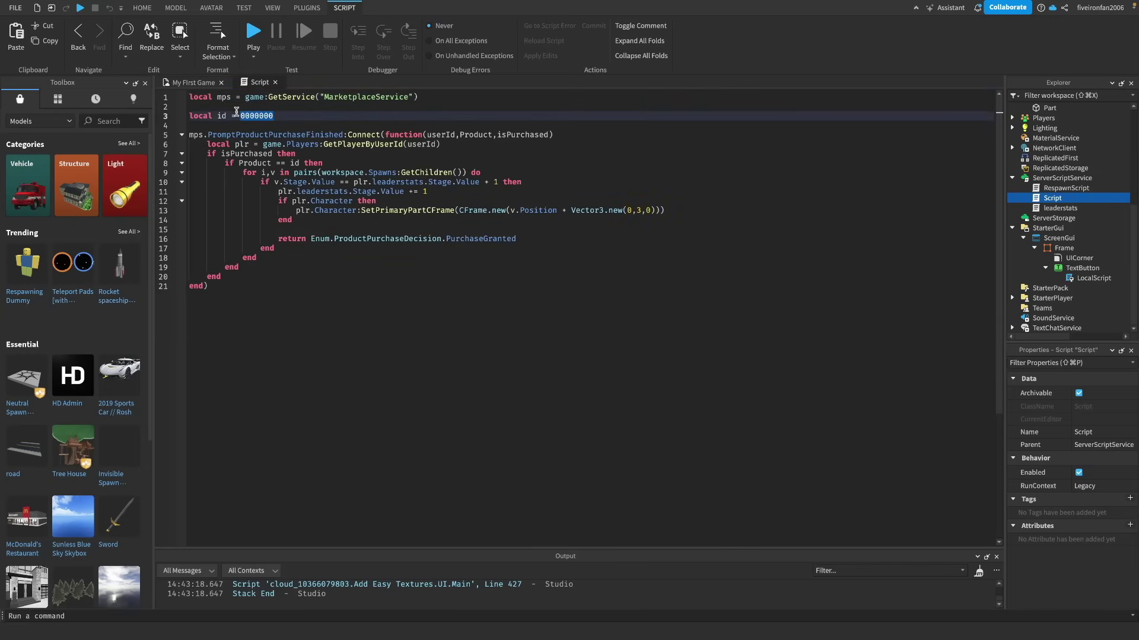
pyautogui.press('super+v')
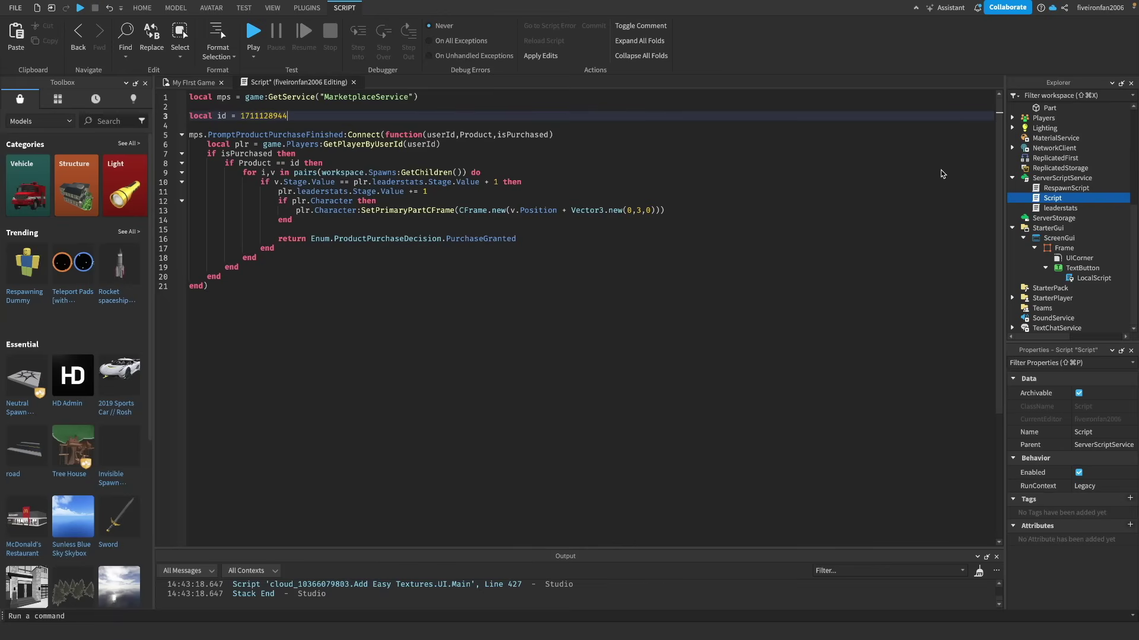
pyautogui.click(354, 83)
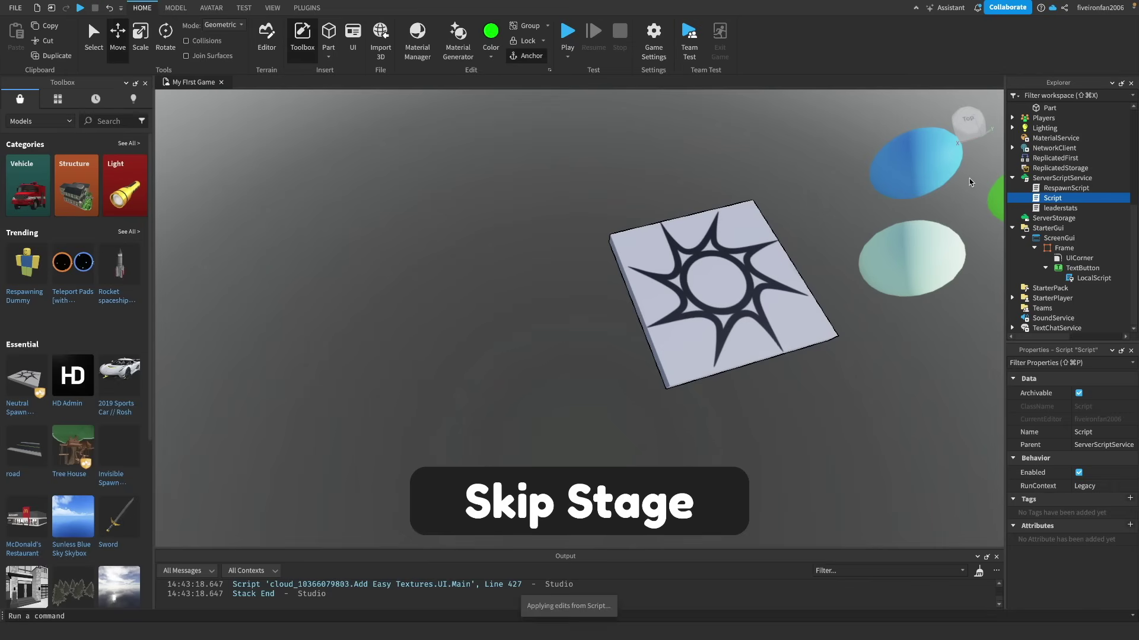
# Step: Rename the new Script in ServerScriptService as SkipStage
pyautogui.click(1047, 199)
pyautogui.write('SkipStage')
pyautogui.press('Return')
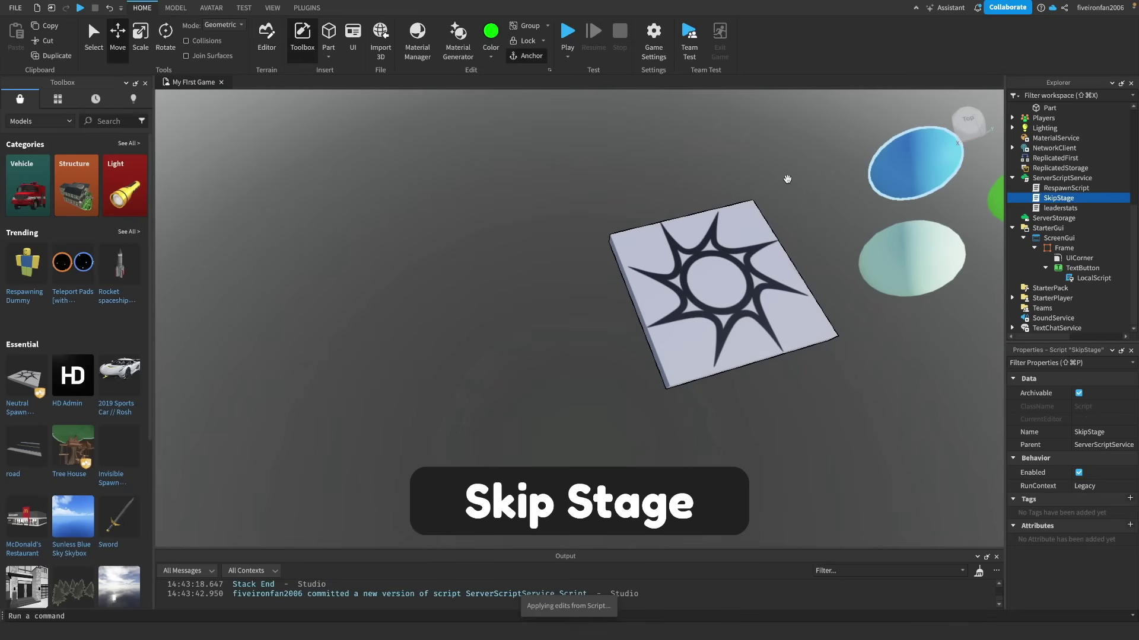
pyautogui.click(788, 178)
# Step: Playtest the game and use the Skip Stage button to complete the 20 Robux test purchase
pyautogui.click(568, 32)
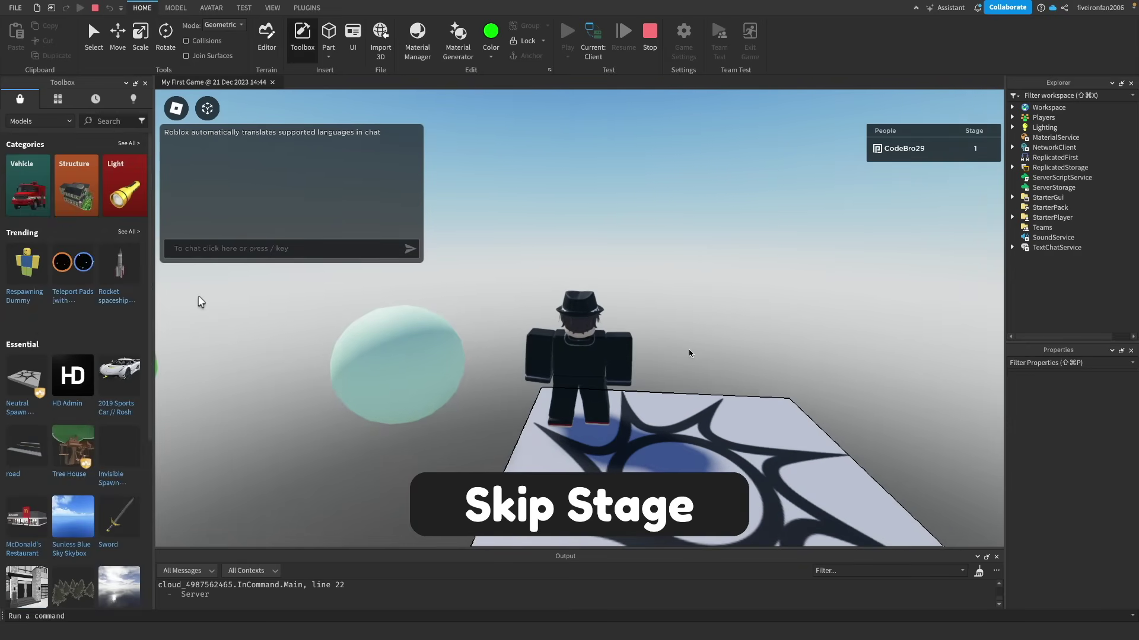
pyautogui.moveTo(782, 333); pyautogui.dragTo(781, 333, button='right')
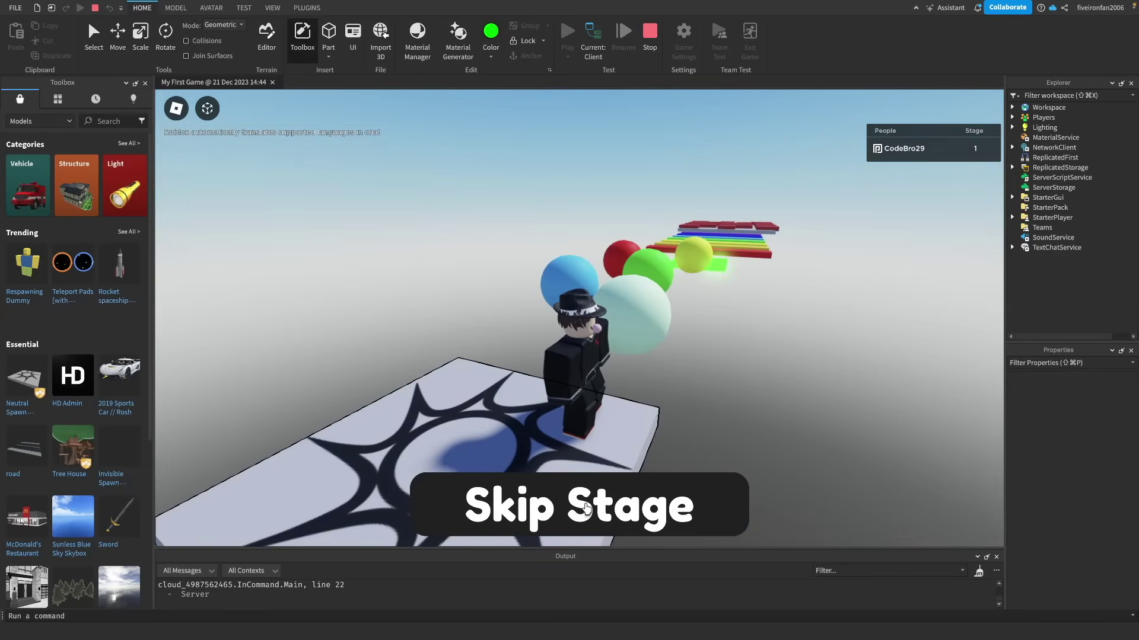
pyautogui.click(586, 508)
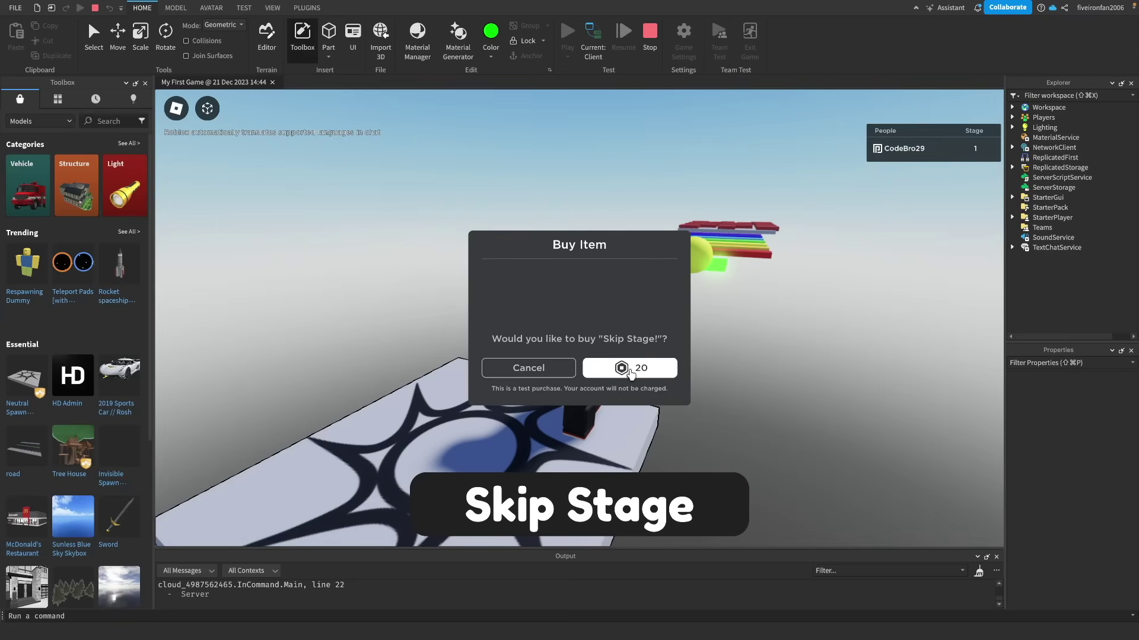
pyautogui.click(627, 369)
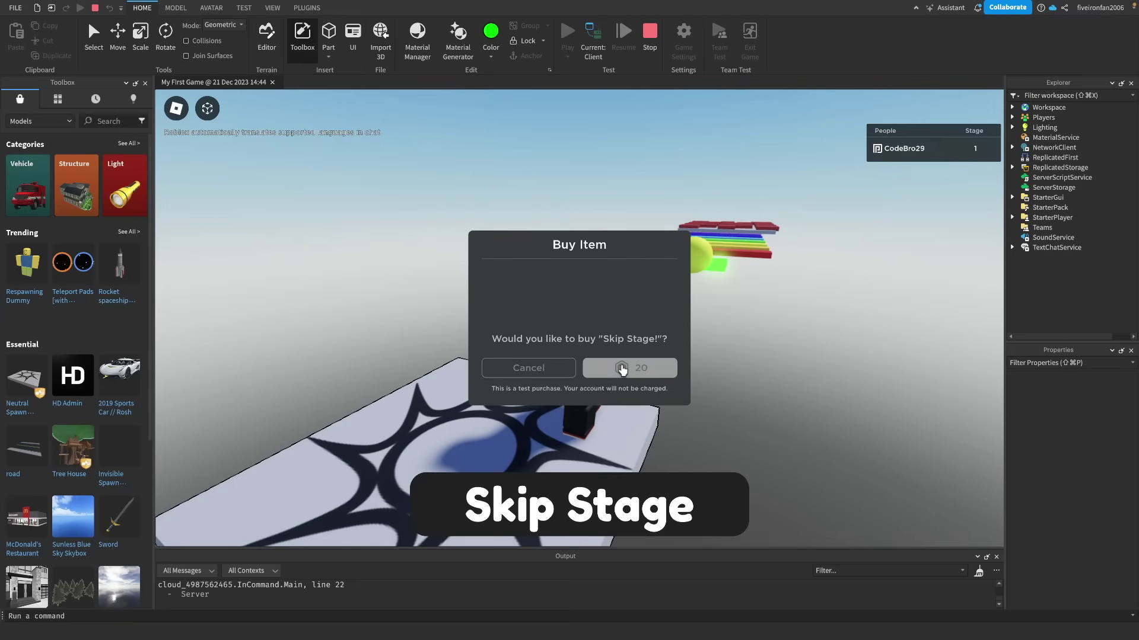
pyautogui.click(617, 356)
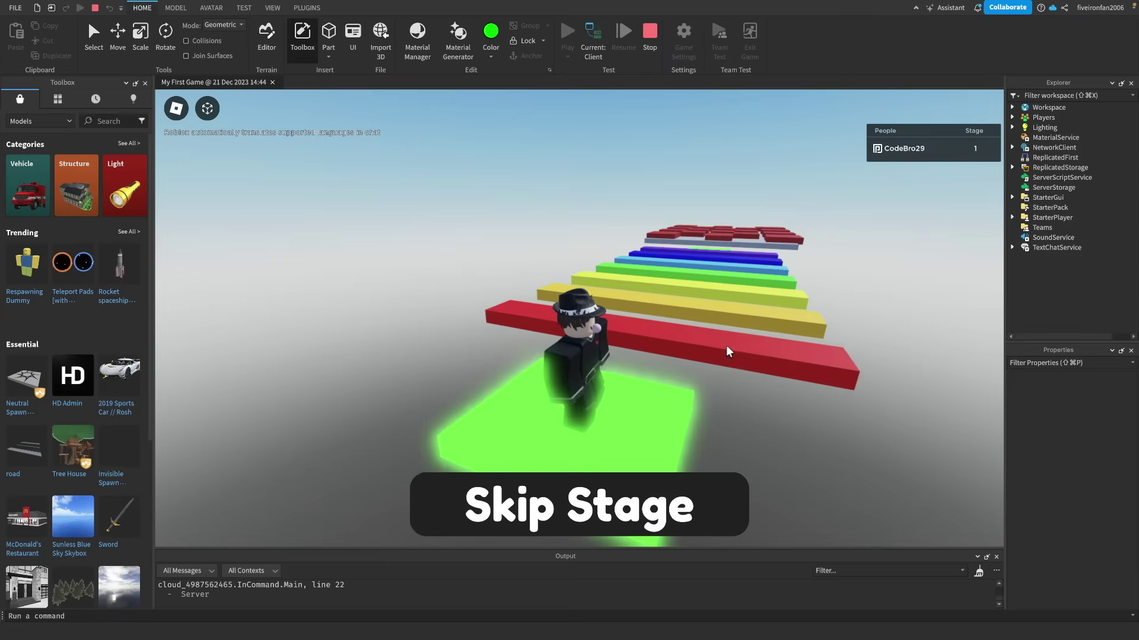
# Step: Walk the character around the green checkpoint and look over the course to check the stage skip
pyautogui.moveTo(722, 342); pyautogui.dragTo(597, 285, button='right')
pyautogui.press('w')
pyautogui.moveTo(580, 286); pyautogui.dragTo(578, 285, button='right')
pyautogui.press('s')
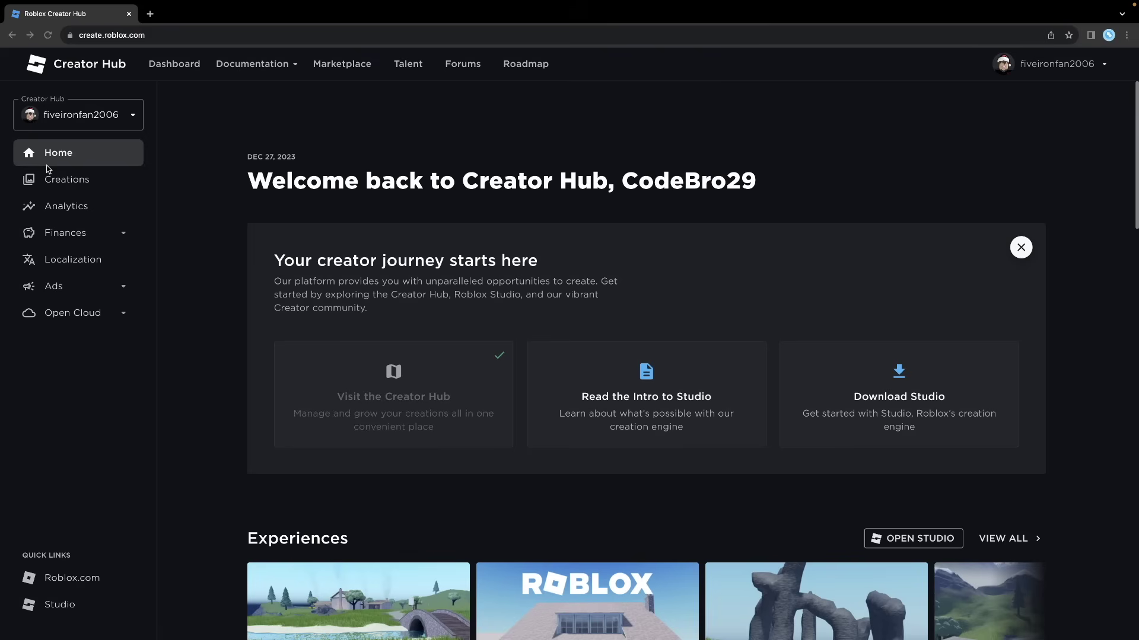
# Step: In the Roblox Creator Hub, set the privacy of the My FIrst Game experience to Public and save the content settings
pyautogui.click(60, 181)
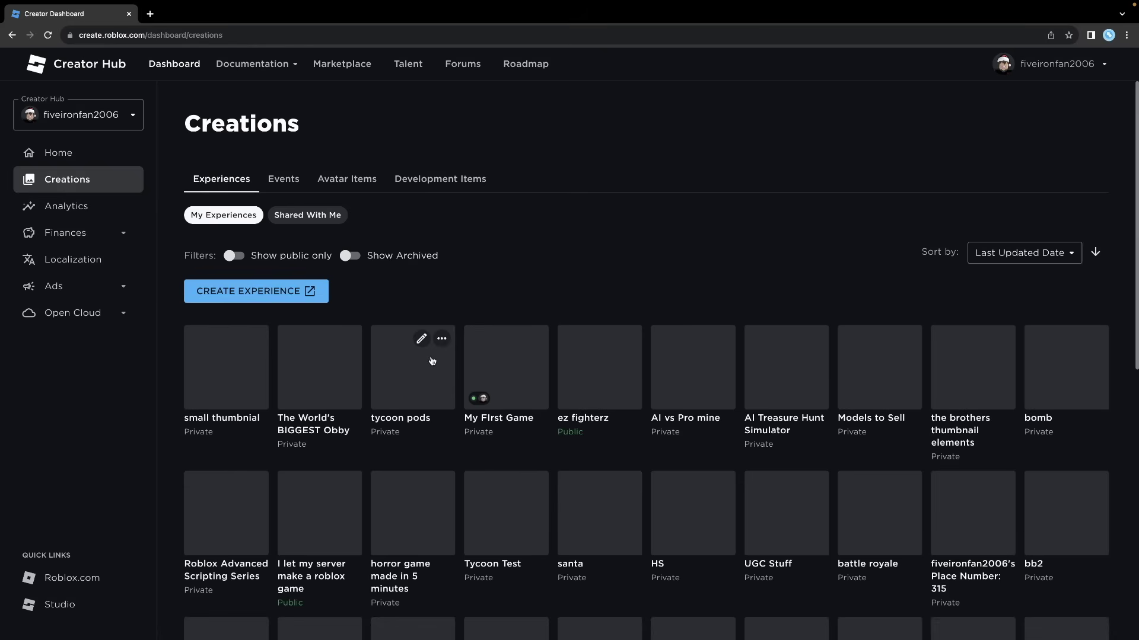
pyautogui.click(509, 368)
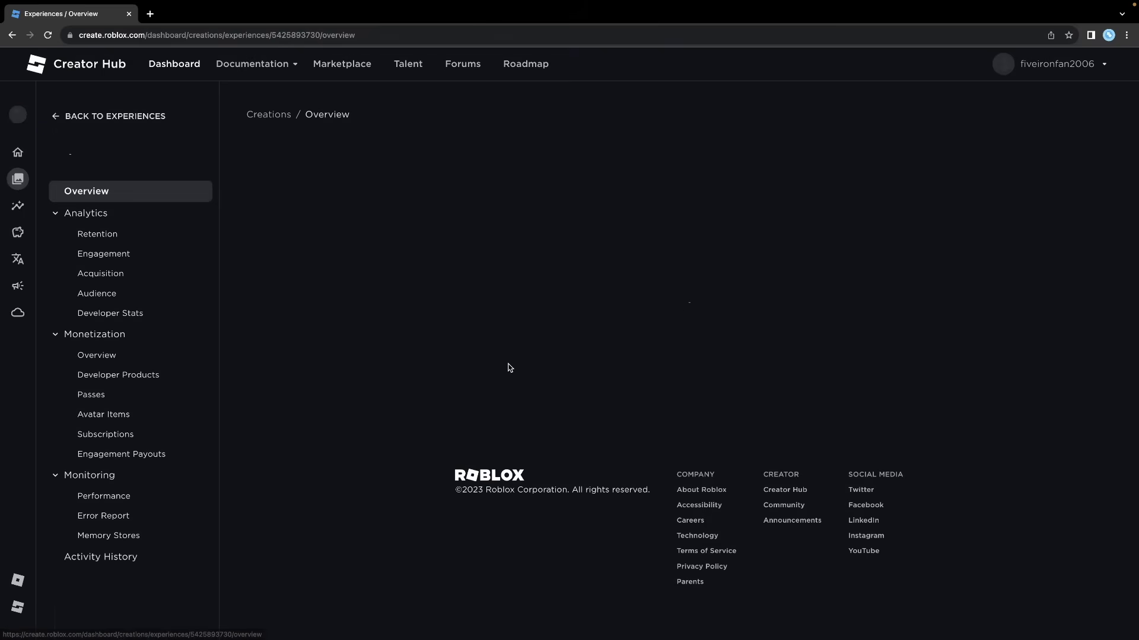
pyautogui.scroll(-2, 415, 332)
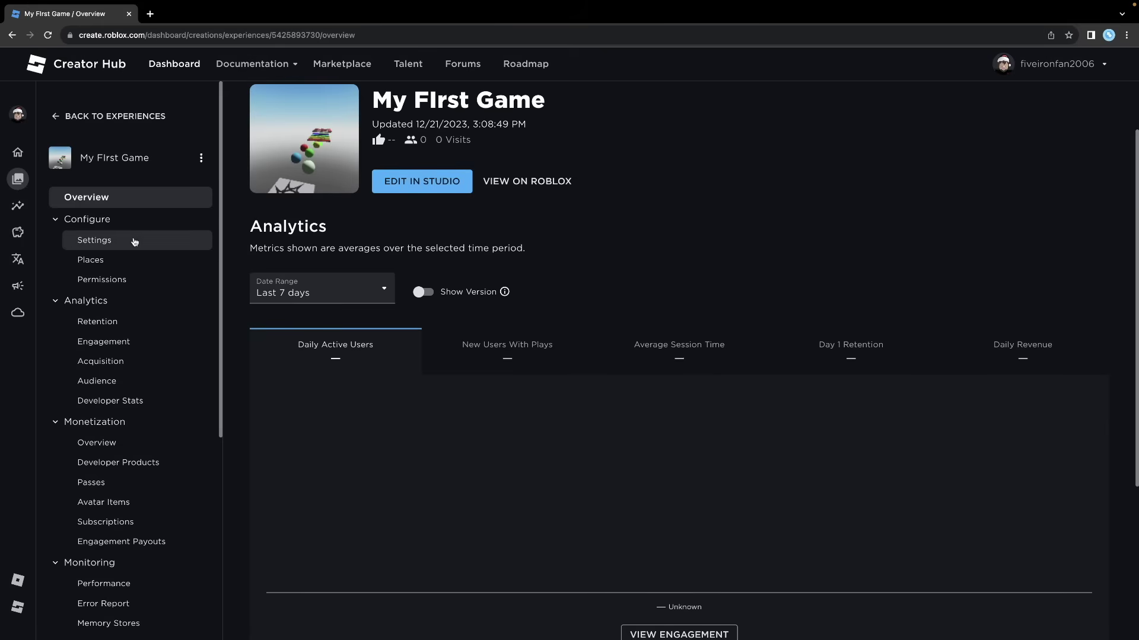
pyautogui.click(115, 246)
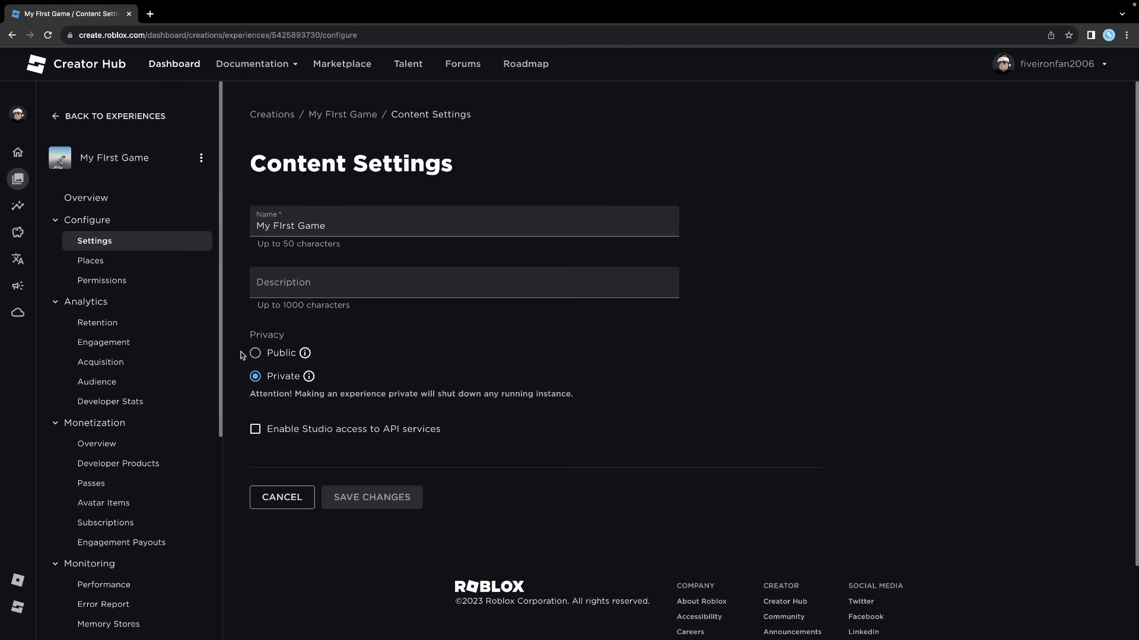
pyautogui.click(254, 352)
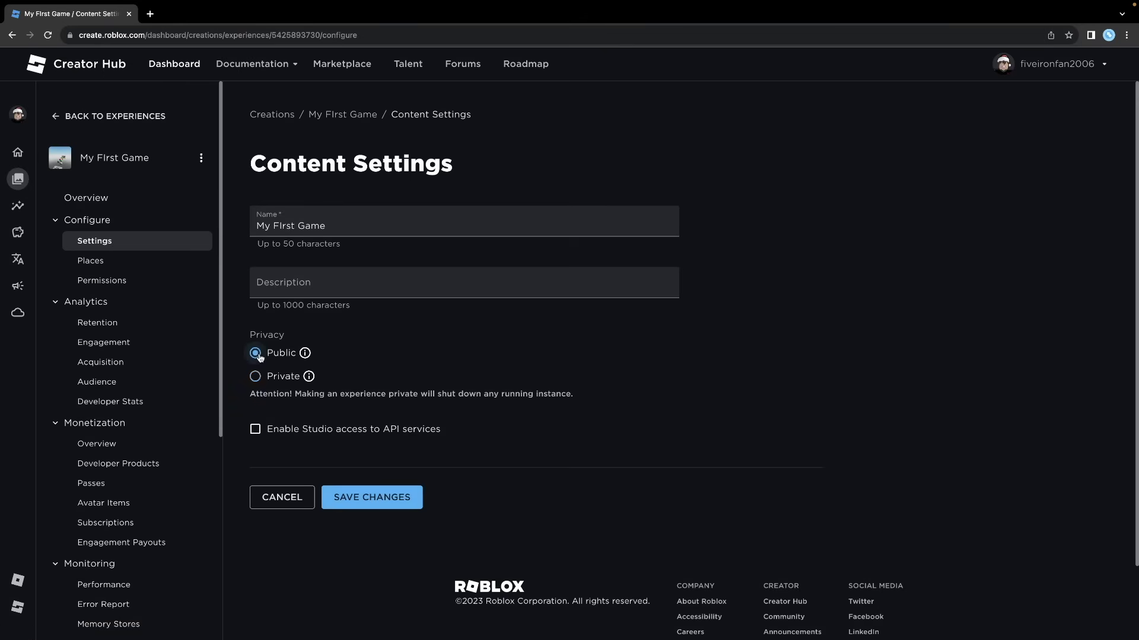
pyautogui.click(380, 499)
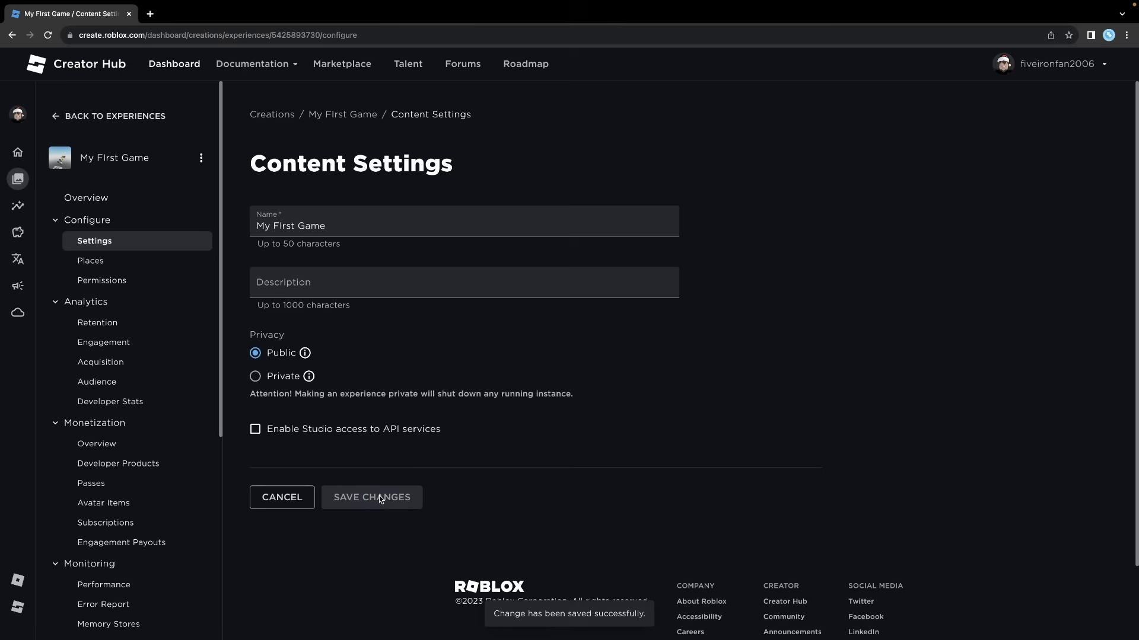